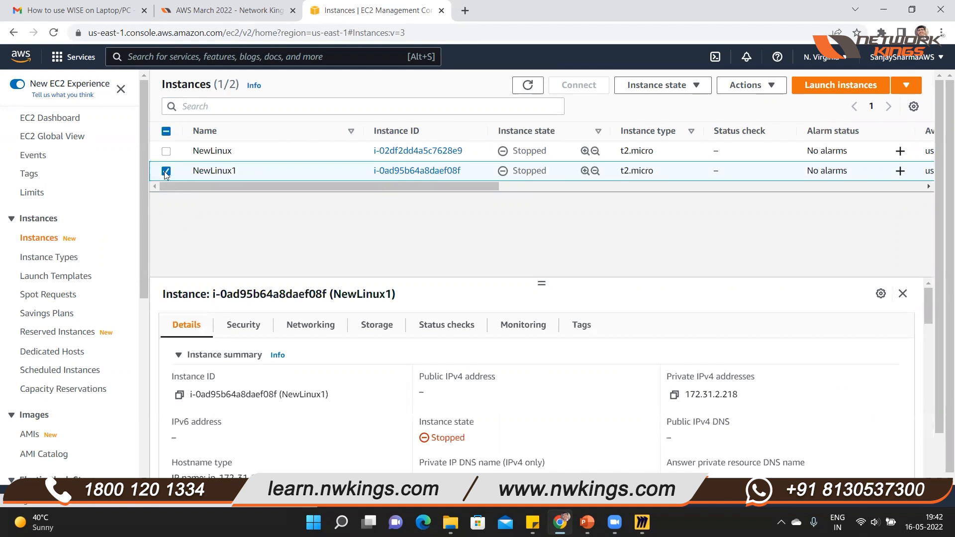
Terminate the stopped NewLinux instance
click(698, 88)
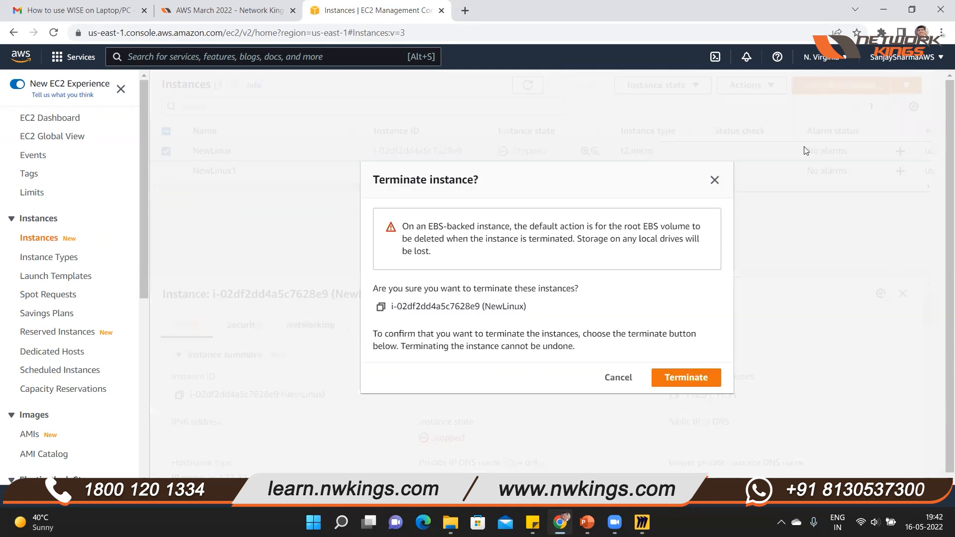
Begin launching a new EC2 instance and name it Secondary Server
click(838, 91)
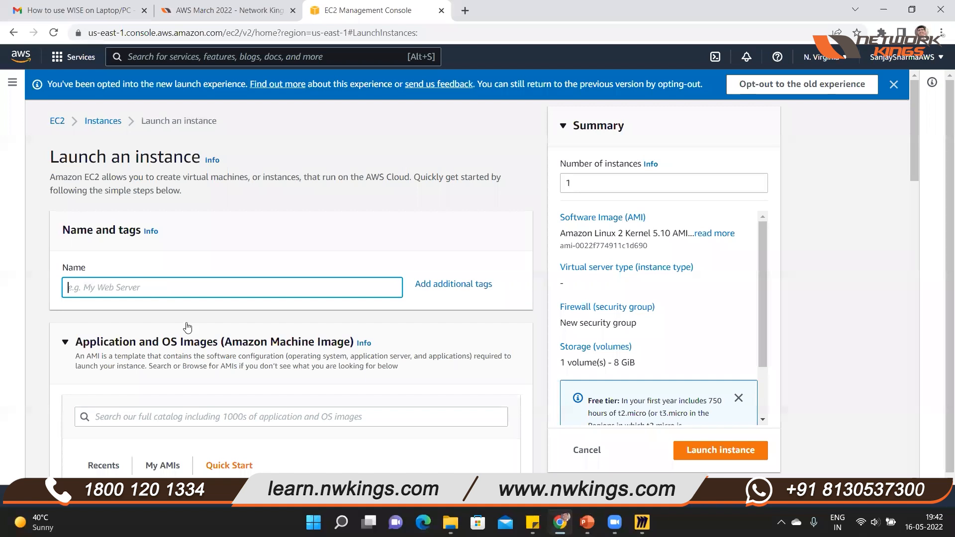
text(Secondary Serve)
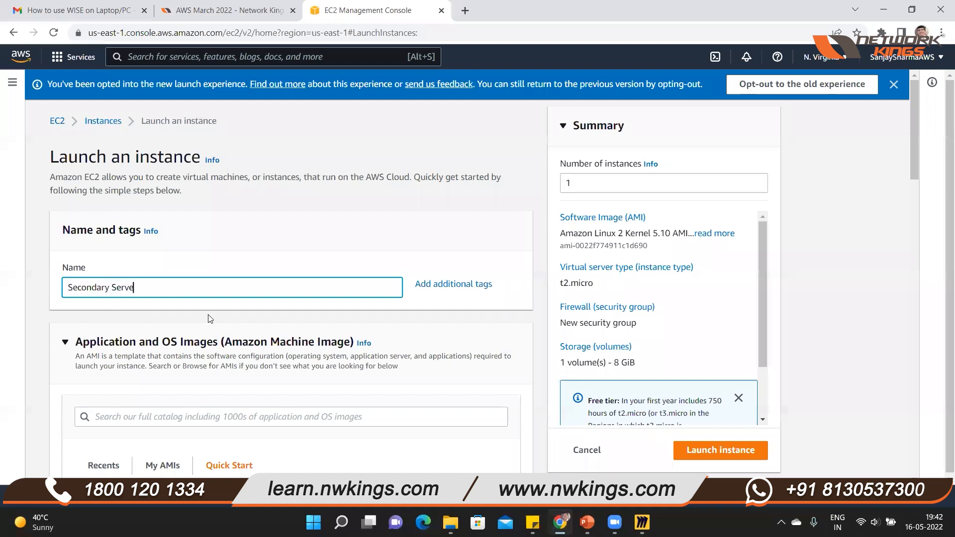
text(r)
Keep the Amazon Linux 2 image and t2.micro type, and choose the existing key pair Anewkey04April for login
scroll(232, 402, down, 3)
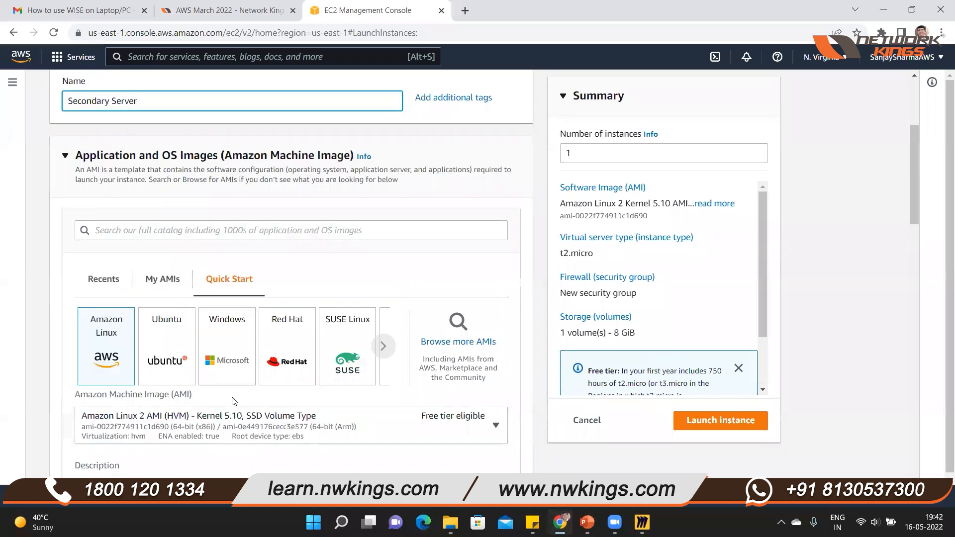
scroll(287, 397, down, 1)
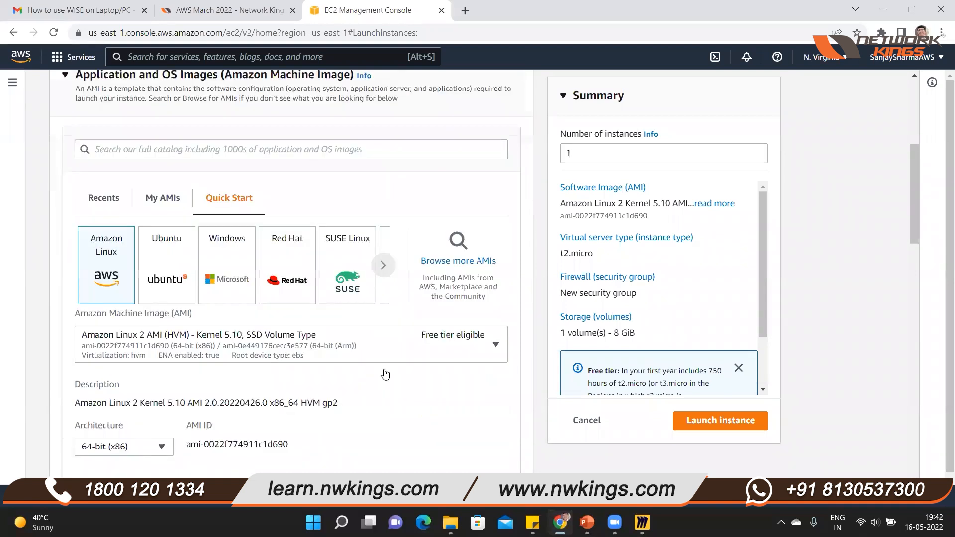
scroll(398, 422, down, 1)
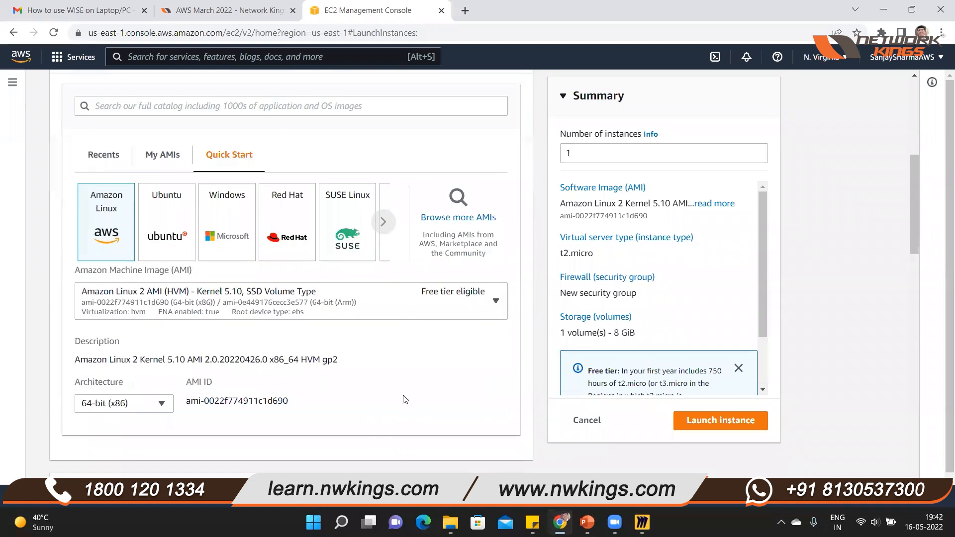
scroll(323, 395, down, 4)
scroll(348, 407, down, 2)
click(388, 400)
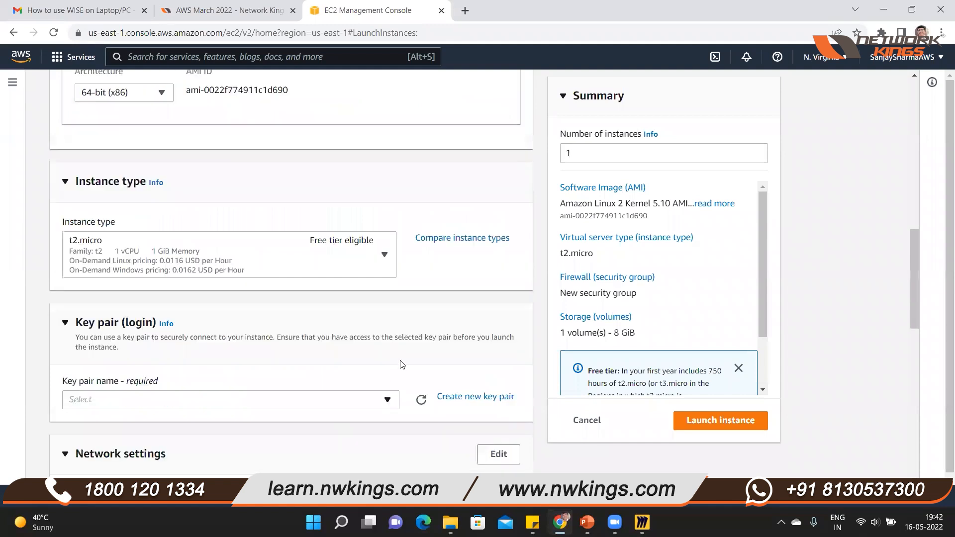
click(281, 397)
click(278, 396)
scroll(346, 369, down, 1)
click(347, 368)
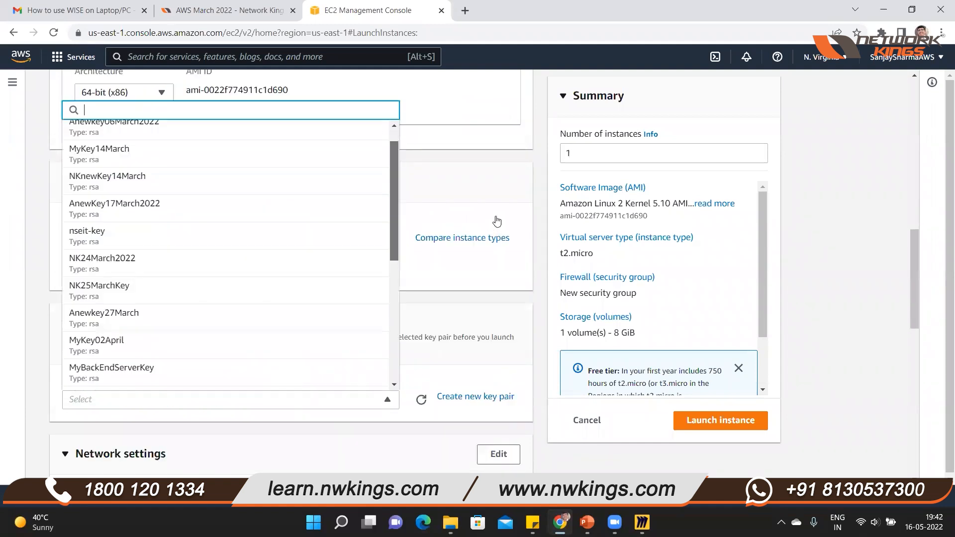
Edit the network settings and assign the us-east-1d subnet, subnet-0cfa4d7e60dec01e7, in the default VPC
scroll(478, 244, down, 1)
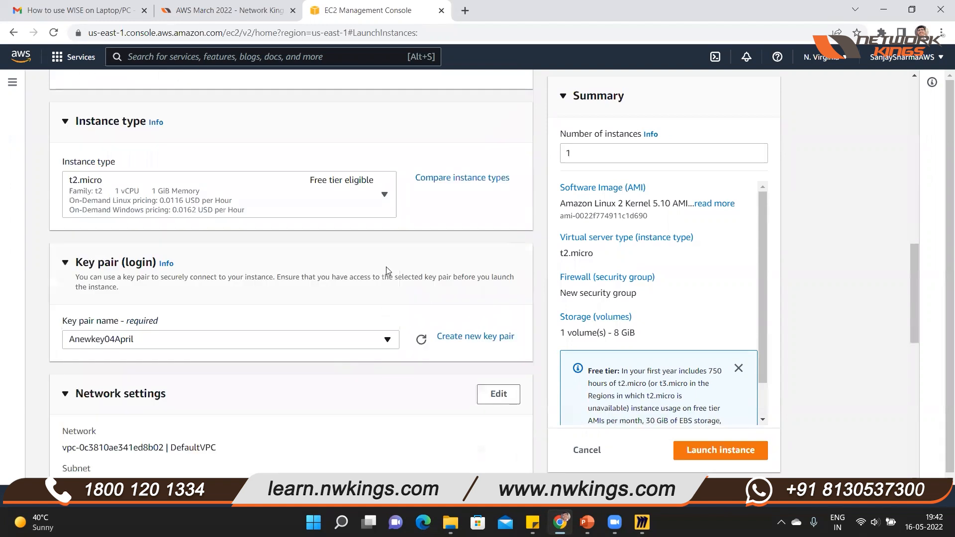
scroll(386, 267, down, 3)
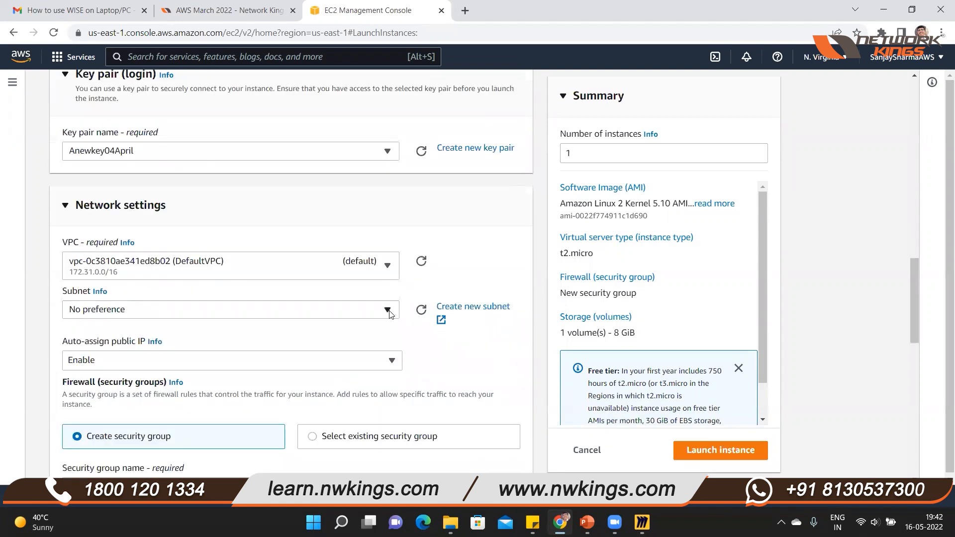
click(369, 305)
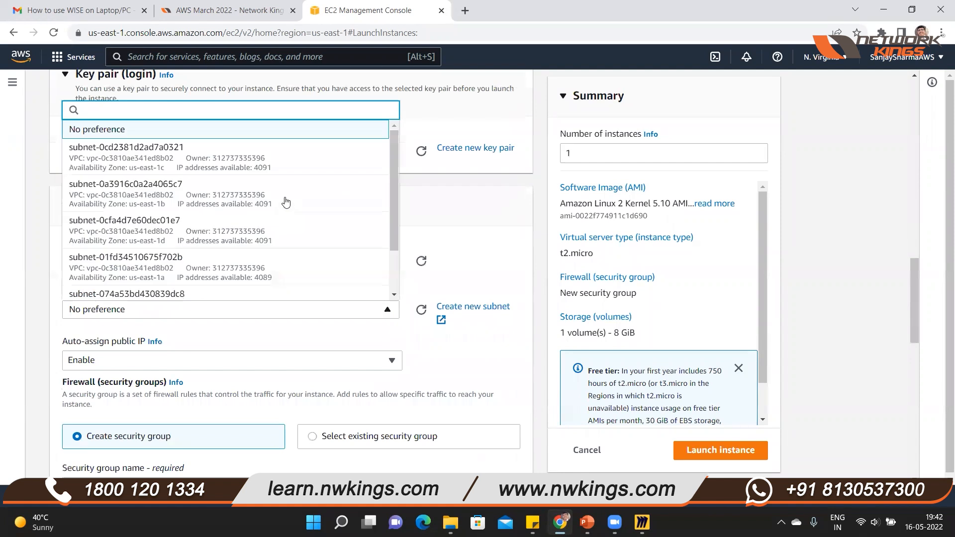
click(286, 201)
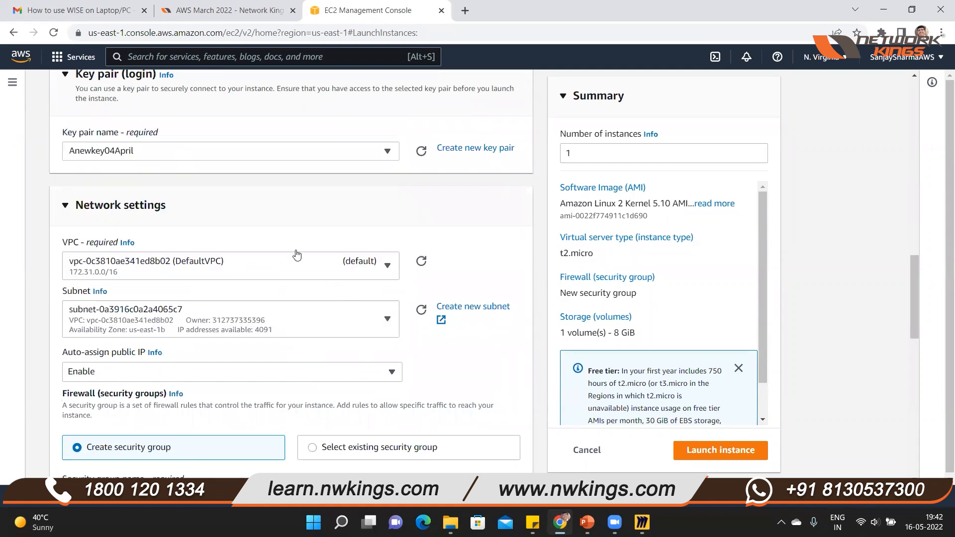
click(282, 324)
key(Return)
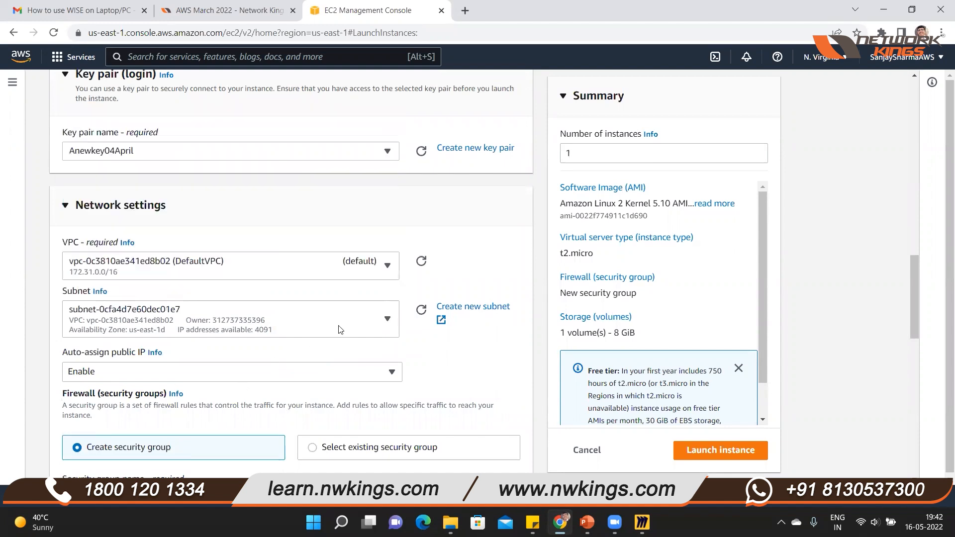
Add a second inbound security group rule of type HTTP with the source type Anywhere
scroll(333, 331, down, 2)
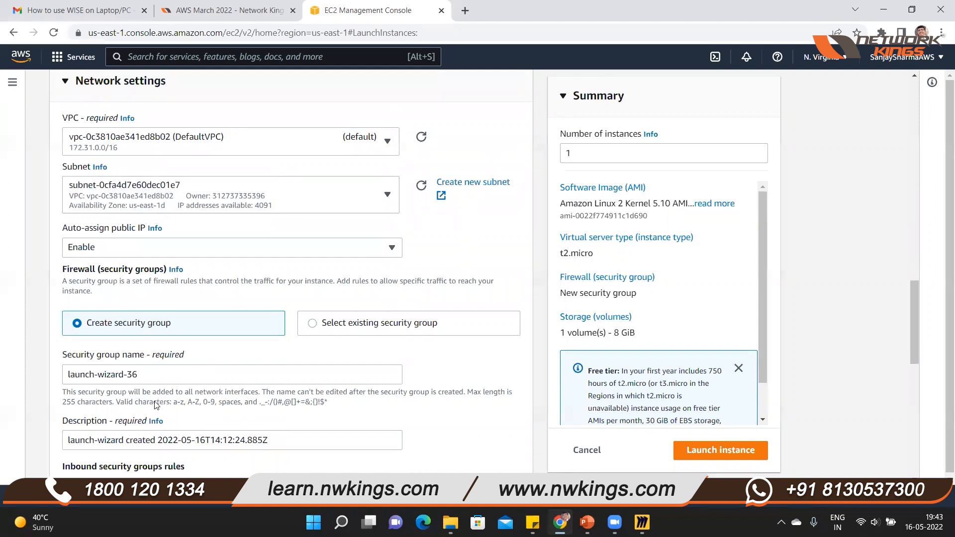
scroll(209, 378, down, 5)
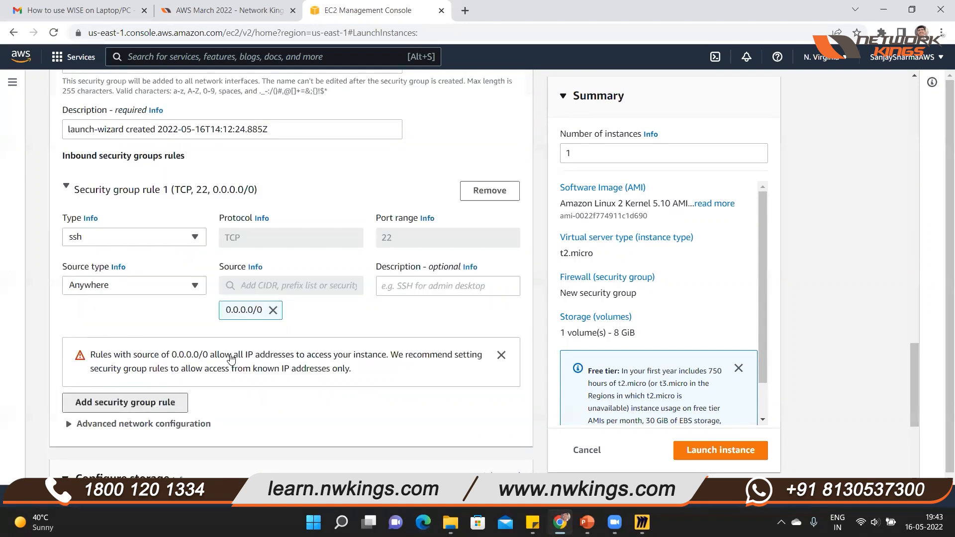
click(185, 401)
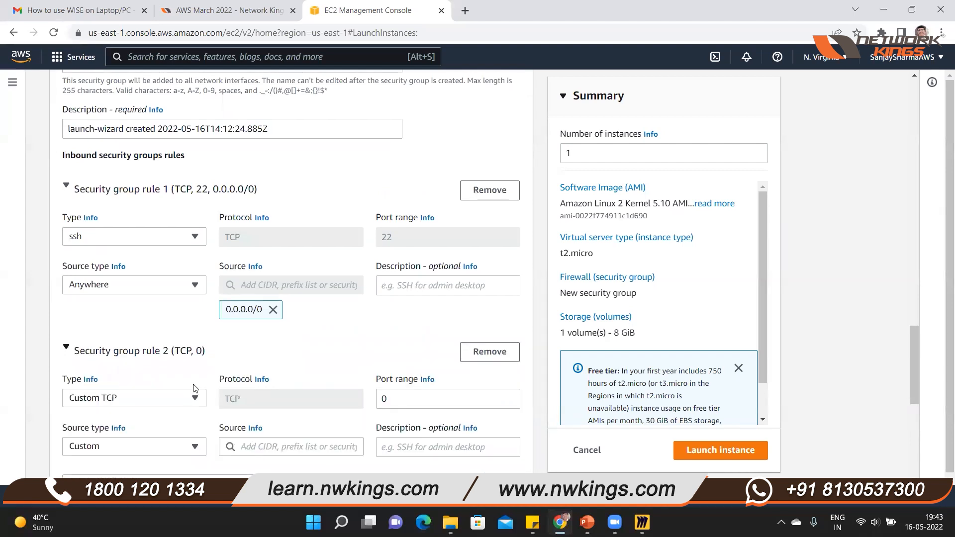
scroll(189, 278, down, 1)
click(190, 337)
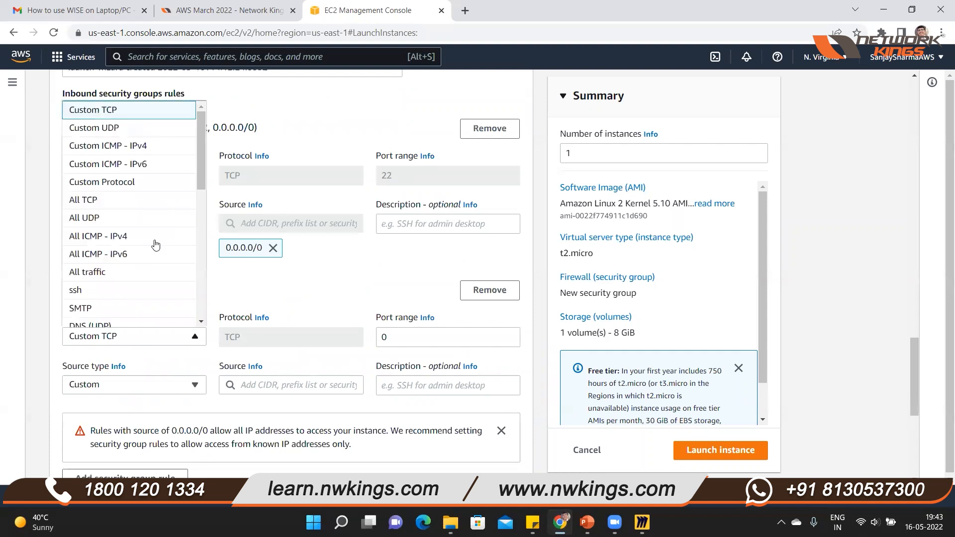
scroll(155, 244, down, 2)
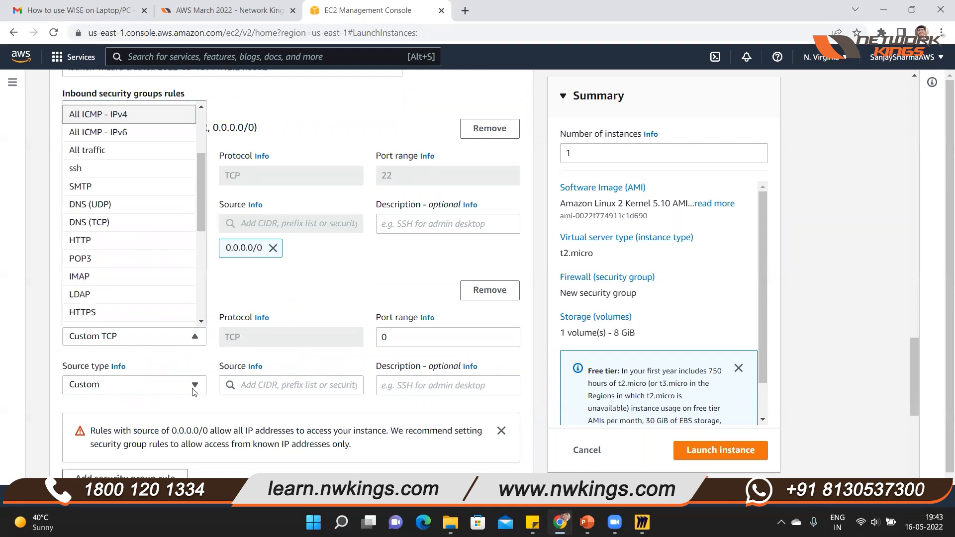
click(186, 387)
click(183, 410)
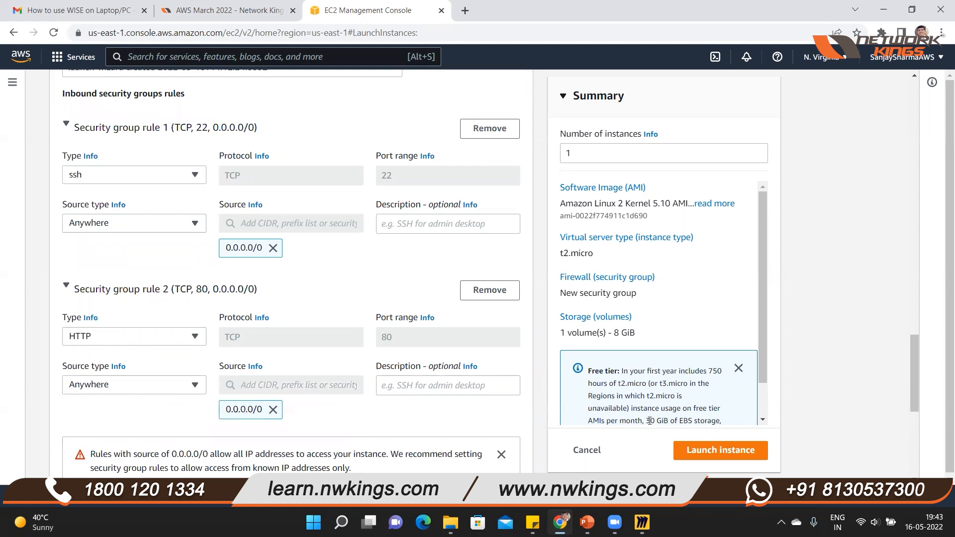
Launch the configured Secondary Server instance with the default 8 GiB gp2 root volume
scroll(378, 427, down, 3)
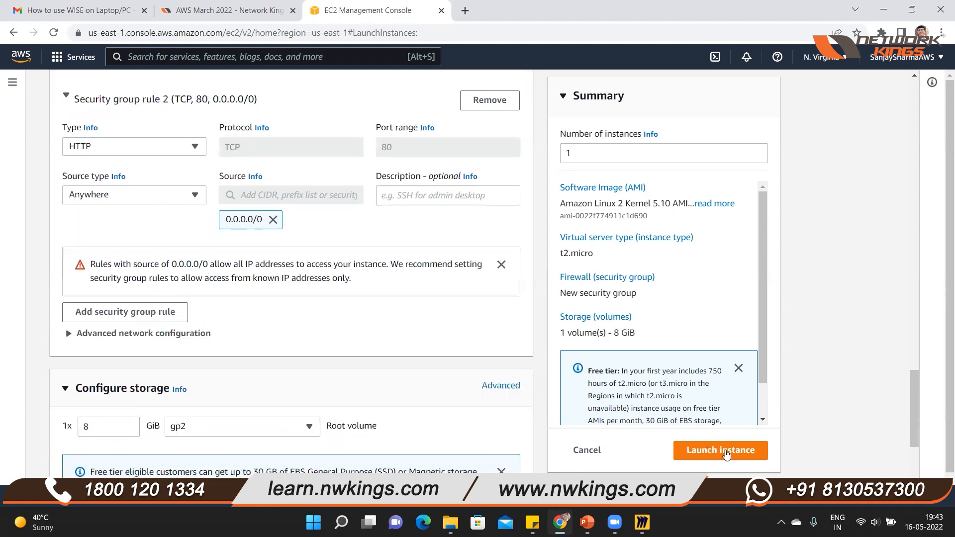
scroll(727, 454, down, 3)
click(725, 450)
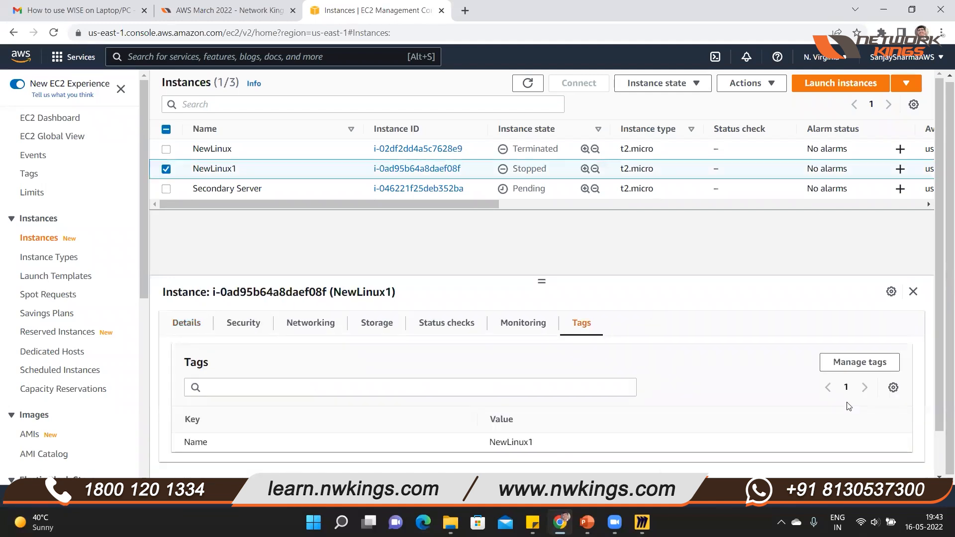
Change the Name tag of the NewLinux1 instance to Primary Server and save the tags
click(860, 362)
click(340, 195)
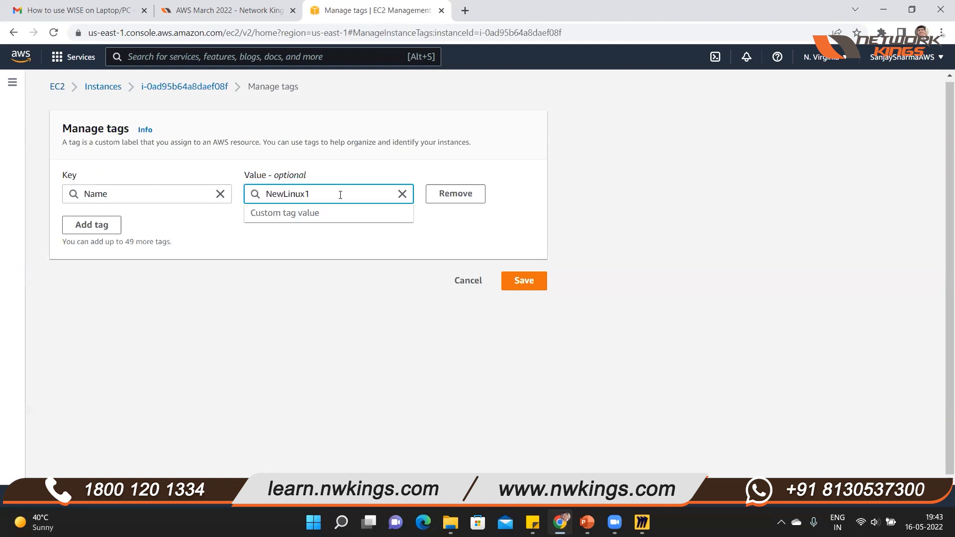
key(BackSpace)
key(BackSpace)
key(BackSpace)
key(BackSpace)
key(BackSpace)
key(BackSpace)
key(BackSpace)
key(BackSpace)
key(BackSpace)
text(Pria)
key(BackSpace)
text(mary Server)
click(515, 280)
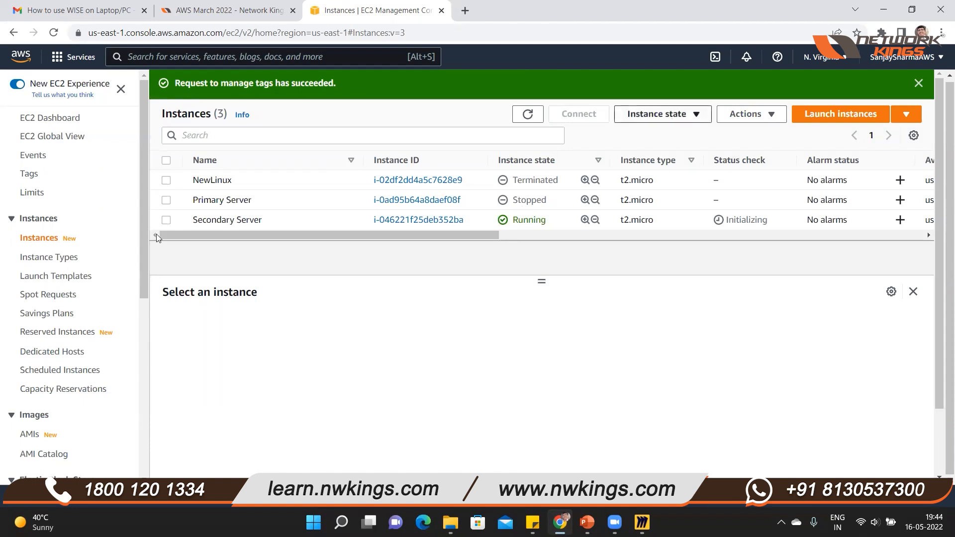
Start the stopped Primary Server instance
click(662, 114)
click(166, 200)
click(661, 114)
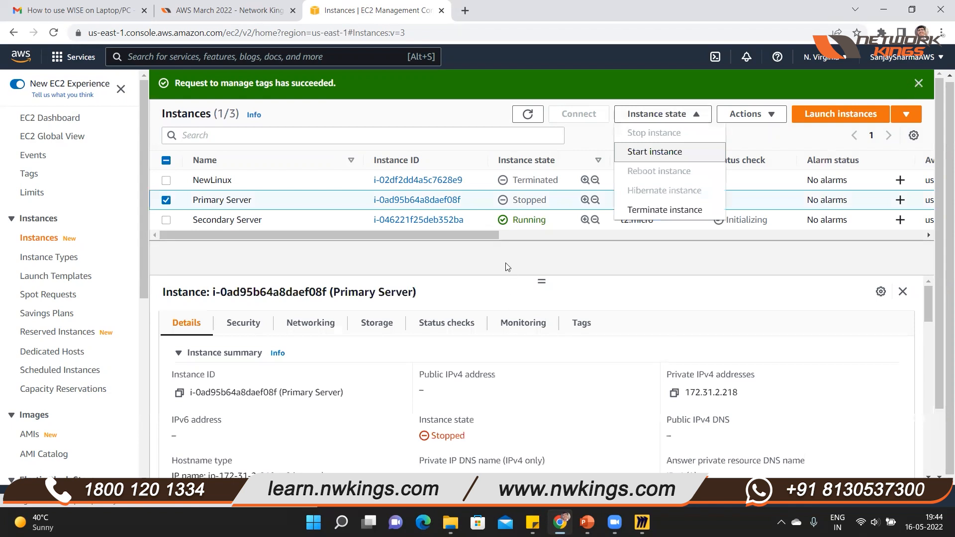
key(Return)
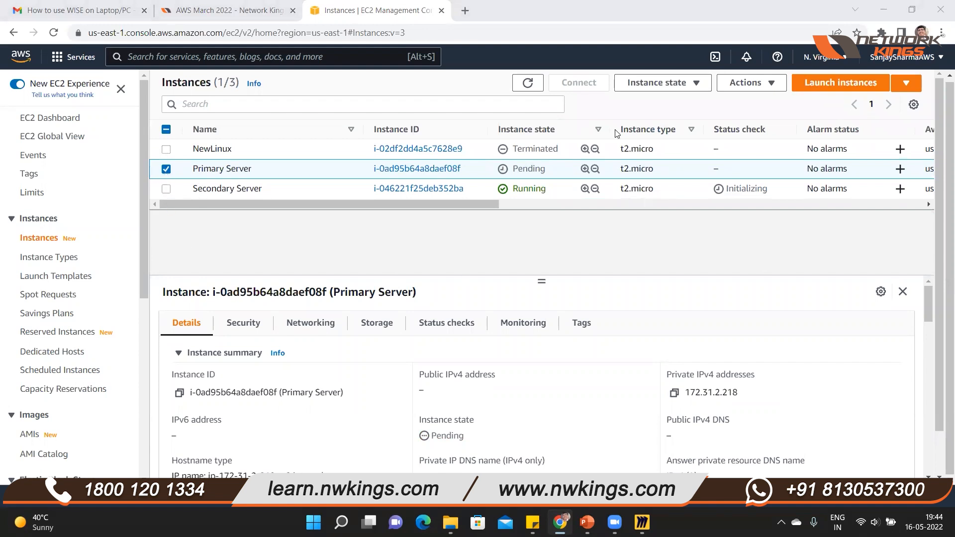
Connect to the Secondary Server instance in a browser terminal and switch to root with "sudo su -"
click(615, 103)
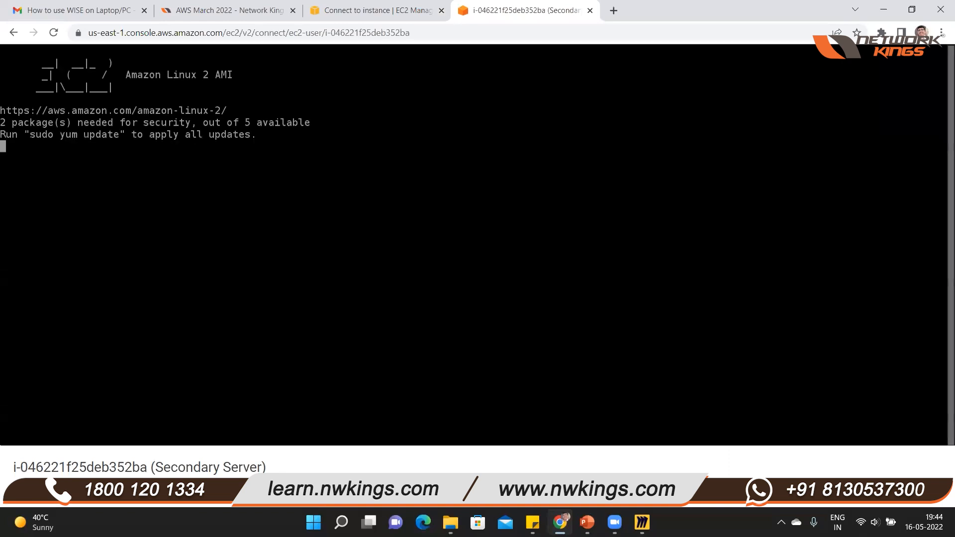
text(su)
text(do su )
text(-)
key(Return)
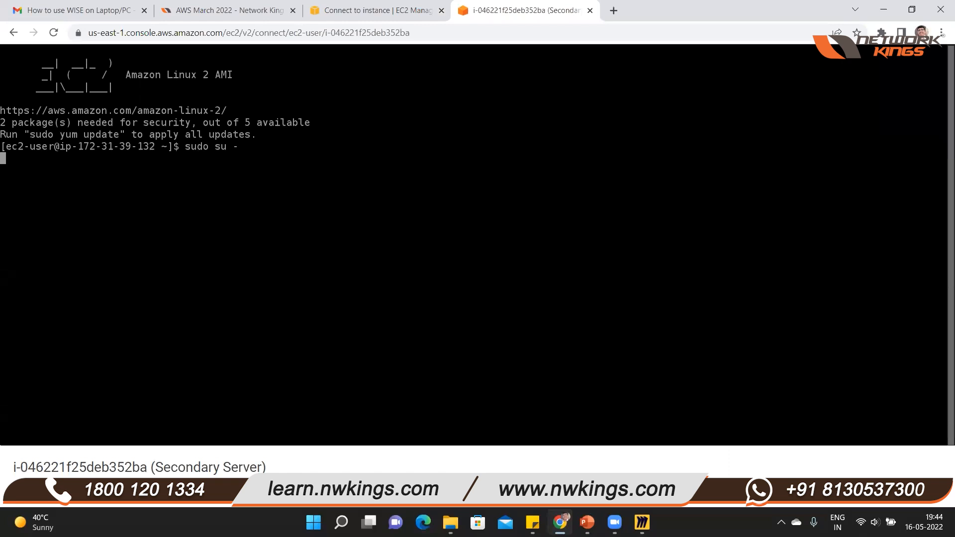
key(Return)
key(Return)
text(cd v)
key(BackSpace)
key(BackSpace)
key(BackSpace)
key(BackSpace)
Install the Apache web server on the Secondary Server with "yum install httpd -y"
text(yum )
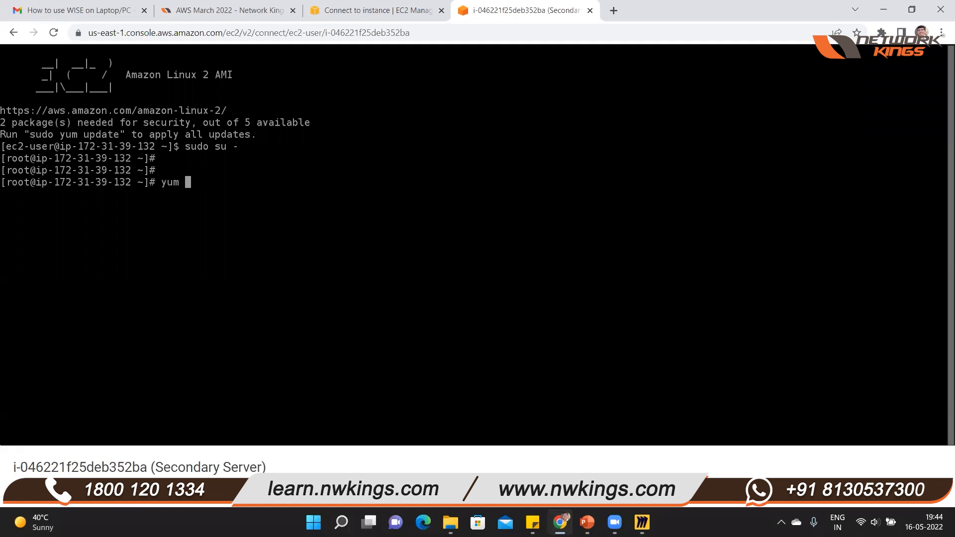
text(instal)
text(l h)
text(ttpd -)
text(y)
key(Return)
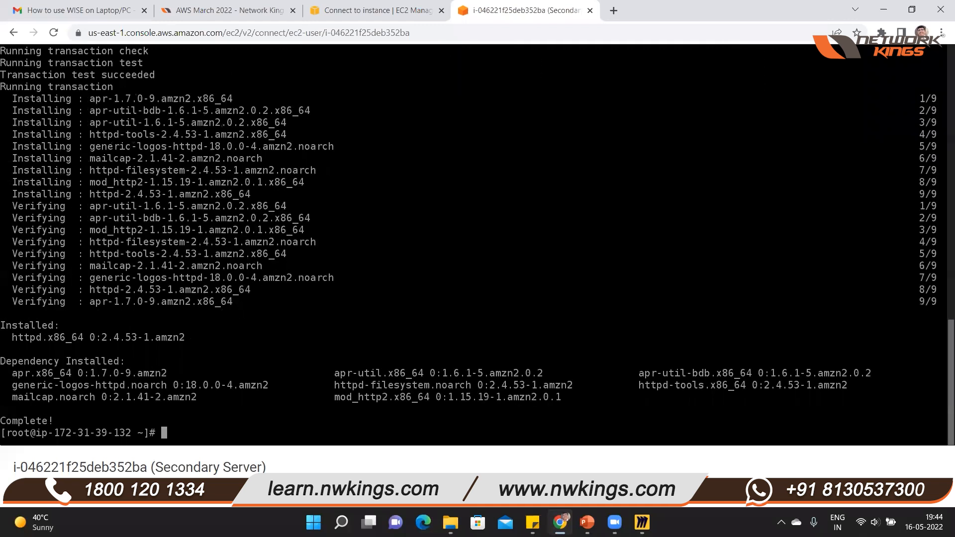
Change to the /var/www/html/ directory and list its contents with "ls -l"
text(cd /var/www/html/)
key(Return)
key(Return)
key(Return)
key(Return)
key(Return)
text(ls -l)
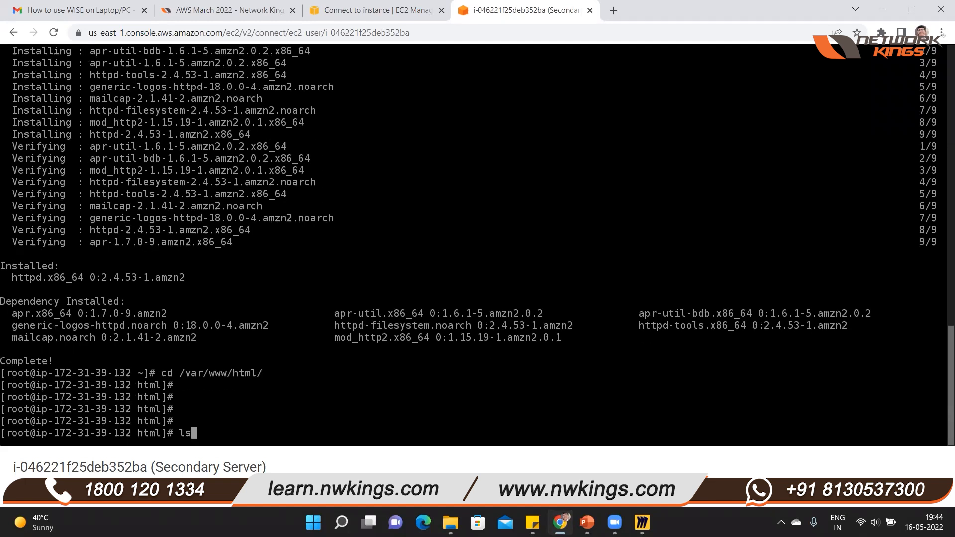
key(Return)
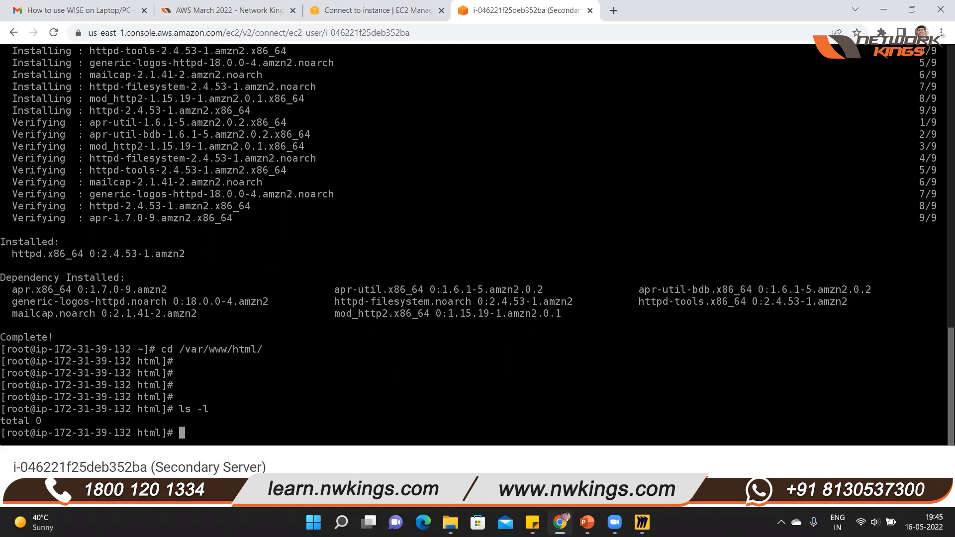
Write "This is my Failover Secondary Server" into index.html using echo with output redirection
text(echo "This is my Failover Sec)
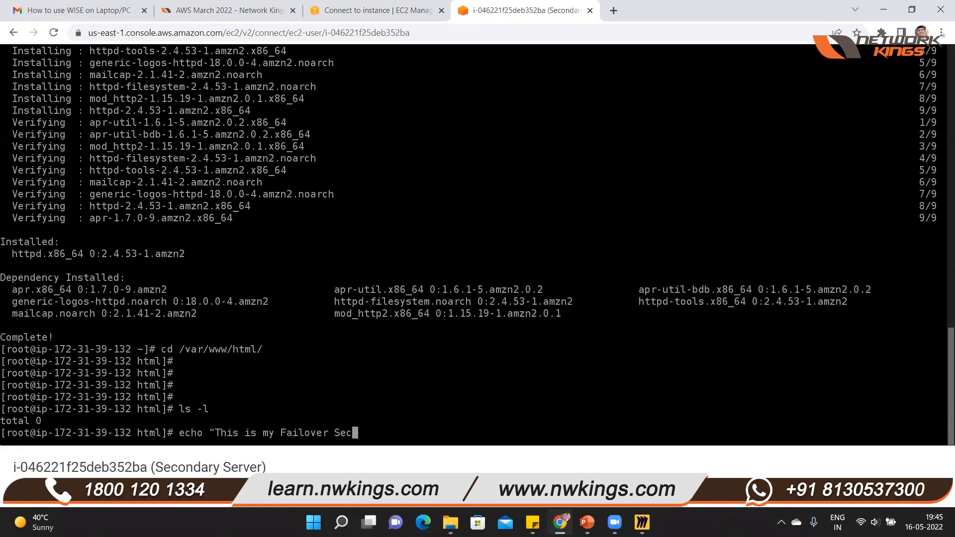
text(ondary Server" > index.)
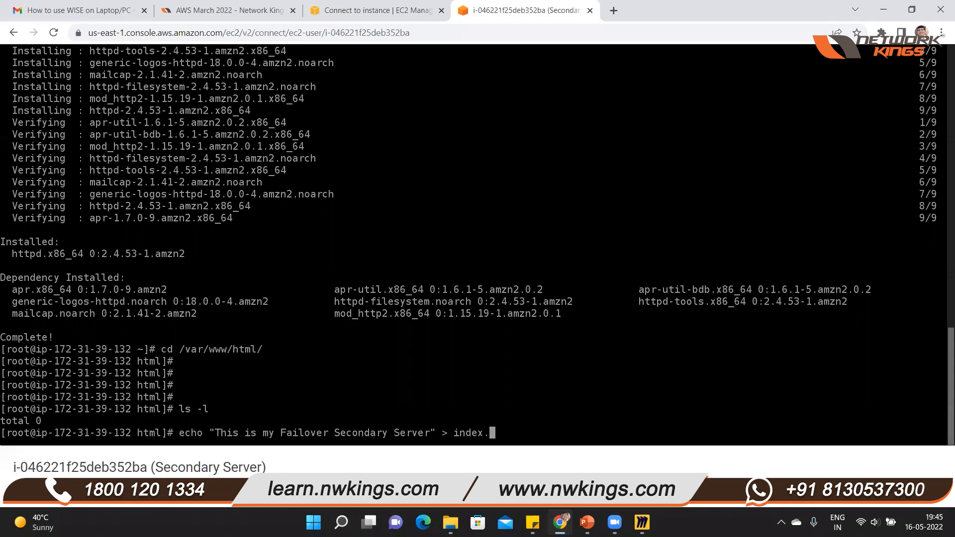
text(html)
key(Return)
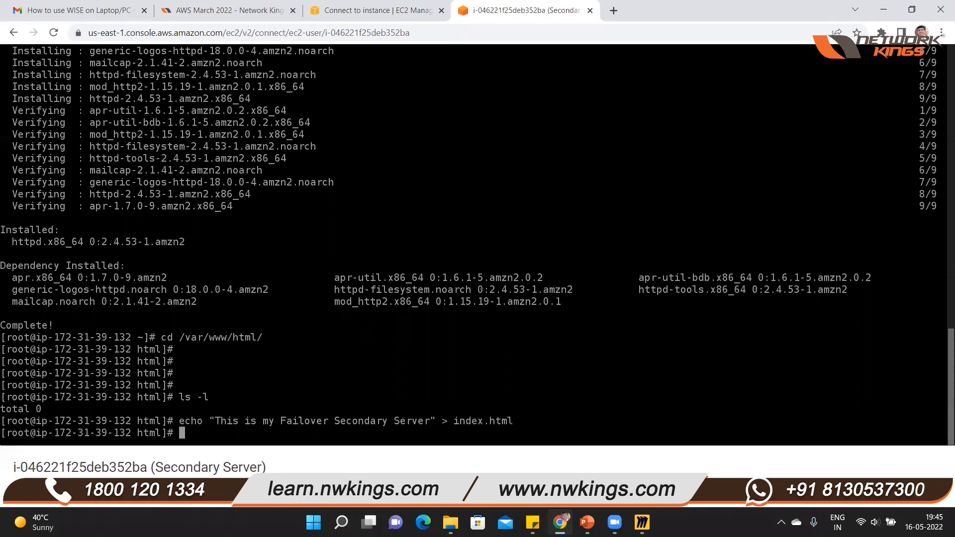
Start the Apache service on the Secondary Server with "systemctl start httpd" and enable it at boot with "systemctl enable httpd"
key(Return)
text(system)
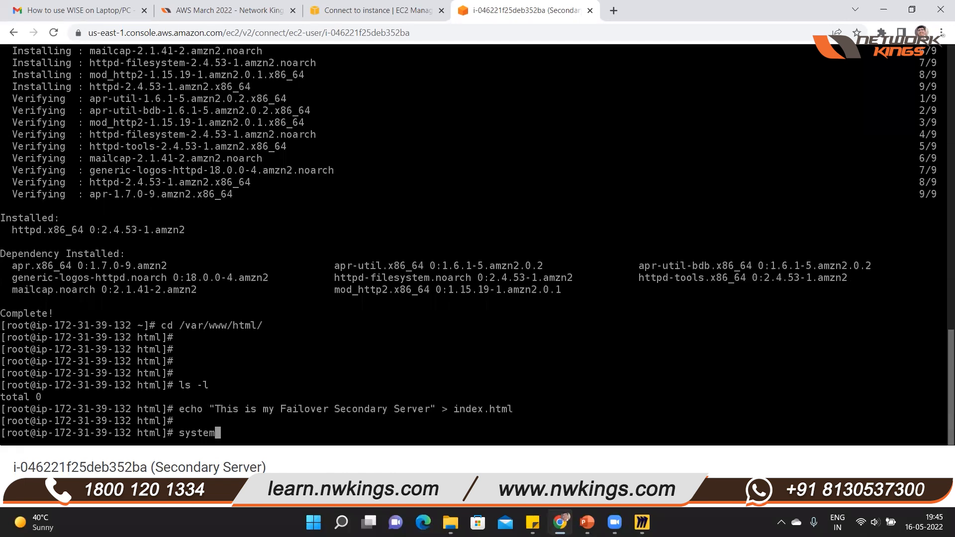
text(ctl start httpd)
key(Return)
text(system)
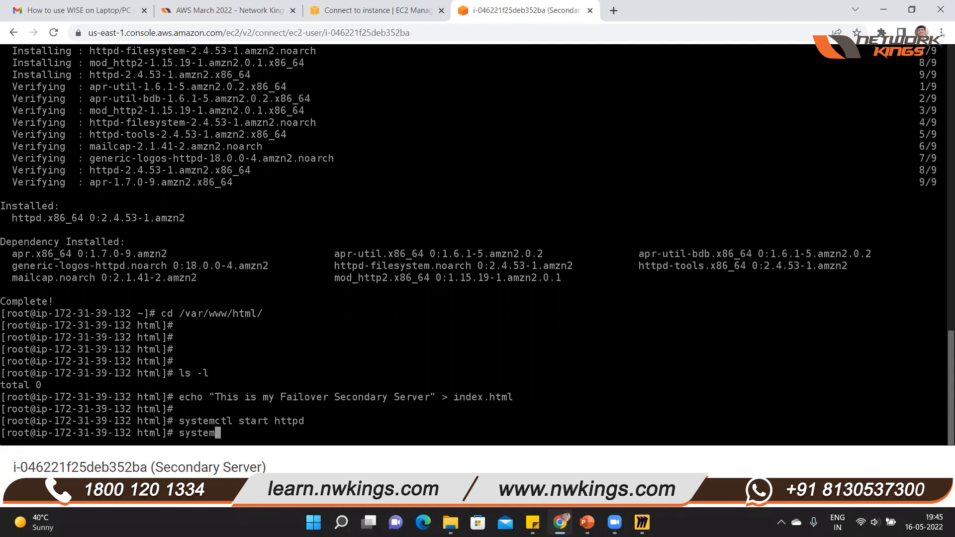
text(ctl enable httpd)
key(Return)
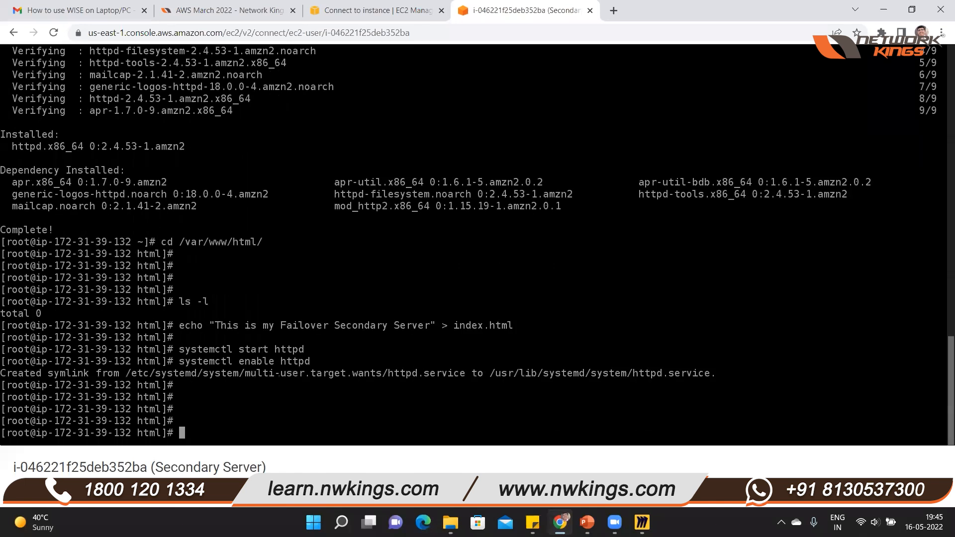
key(Return)
key(Return)
key(Return)
key(Return)
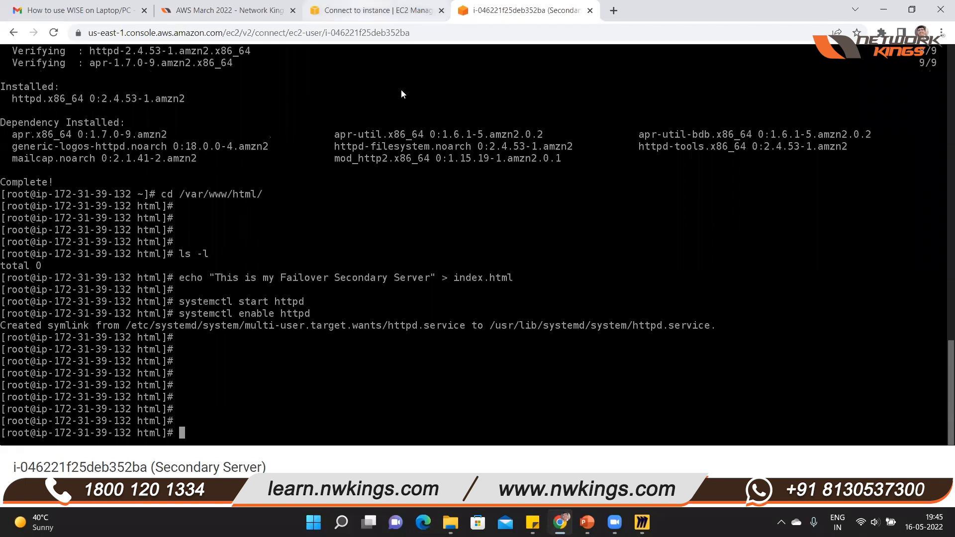
Load the Secondary Server's public IP address 34.207.218.69 in the browser to check its web page
click(373, 10)
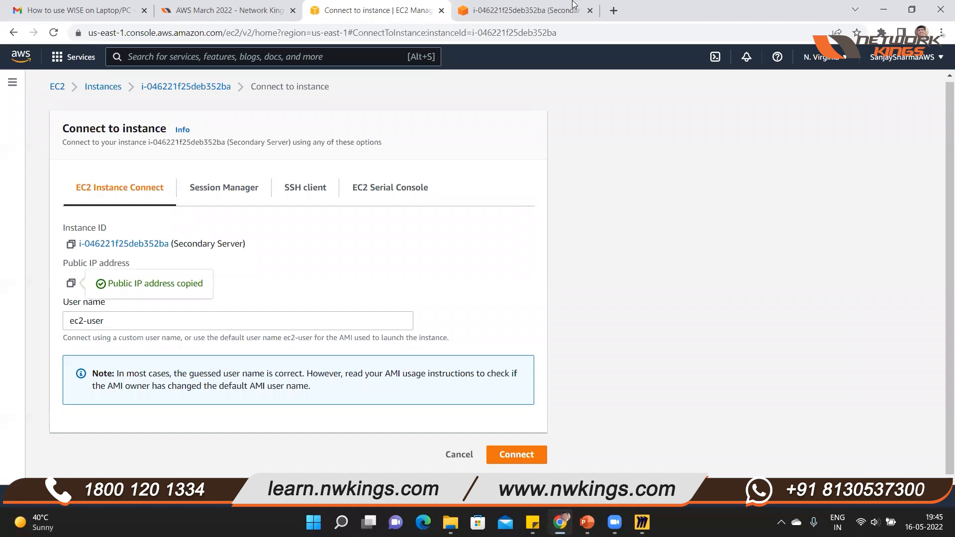
click(573, 5)
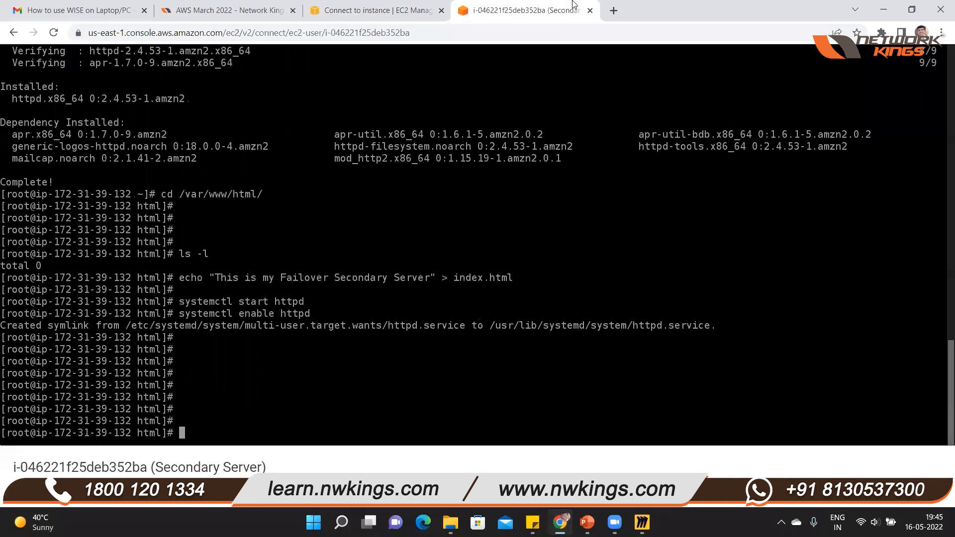
key(ctrl+l)
text(34.207.218.69)
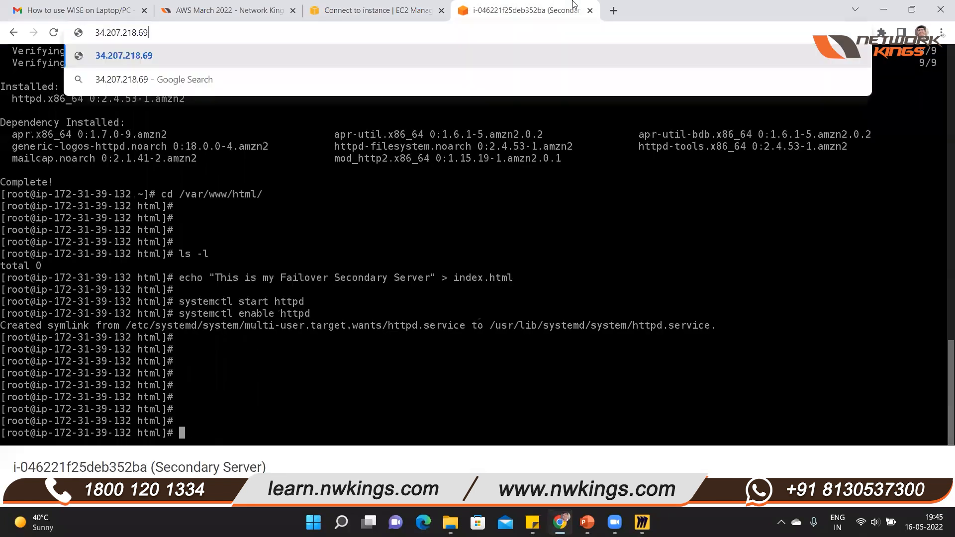
key(Return)
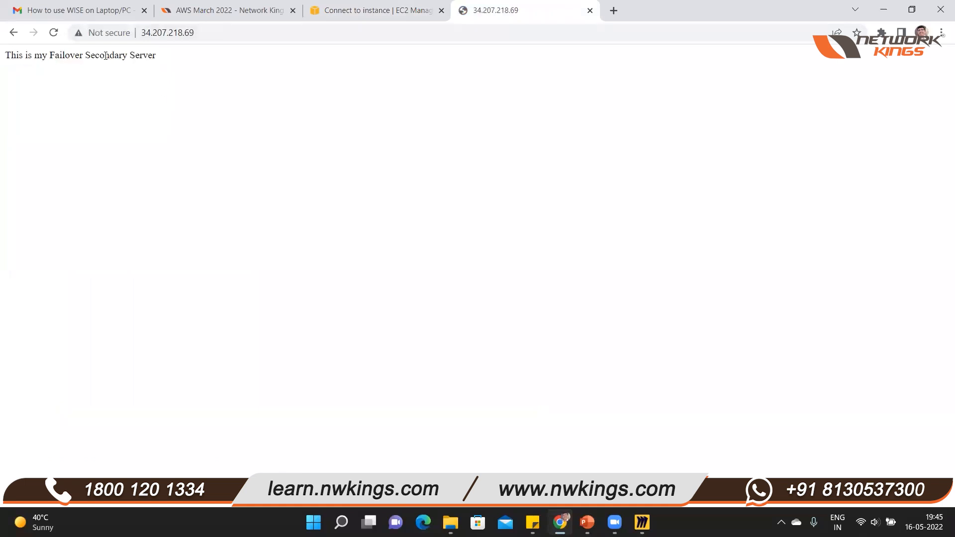
drag(5, 55, 157, 56)
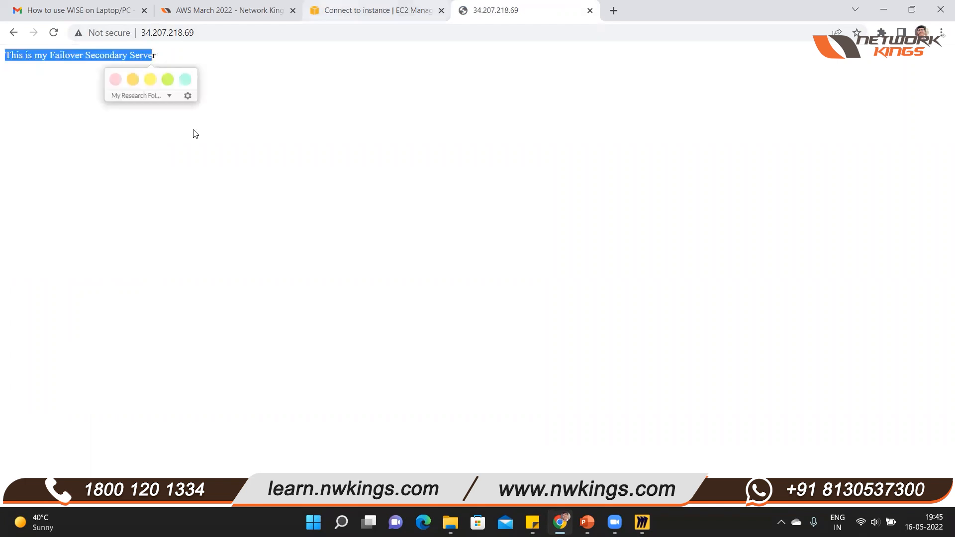
Open the inbound rules of the Primary Server's security group launch-wizard-30 for editing
key(ctrl+shift+Tab)
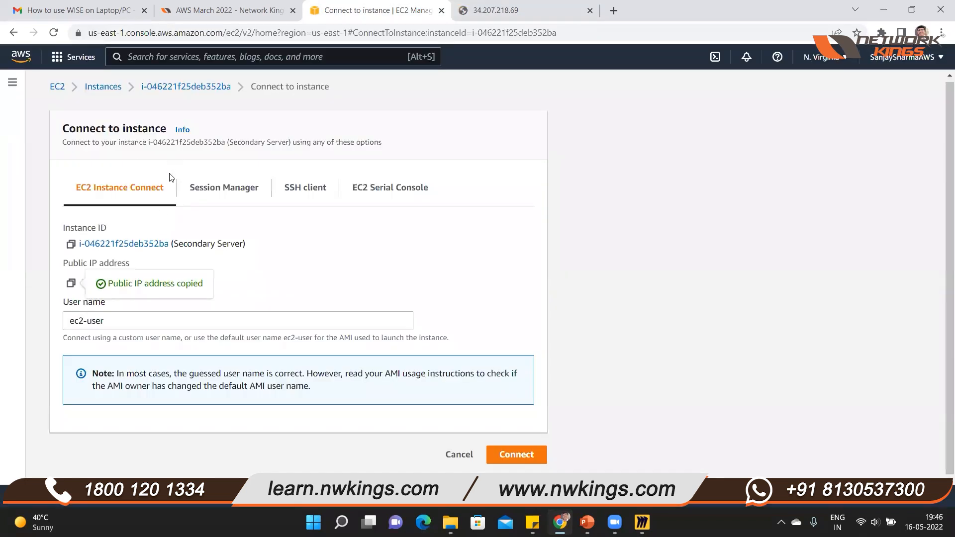
click(103, 87)
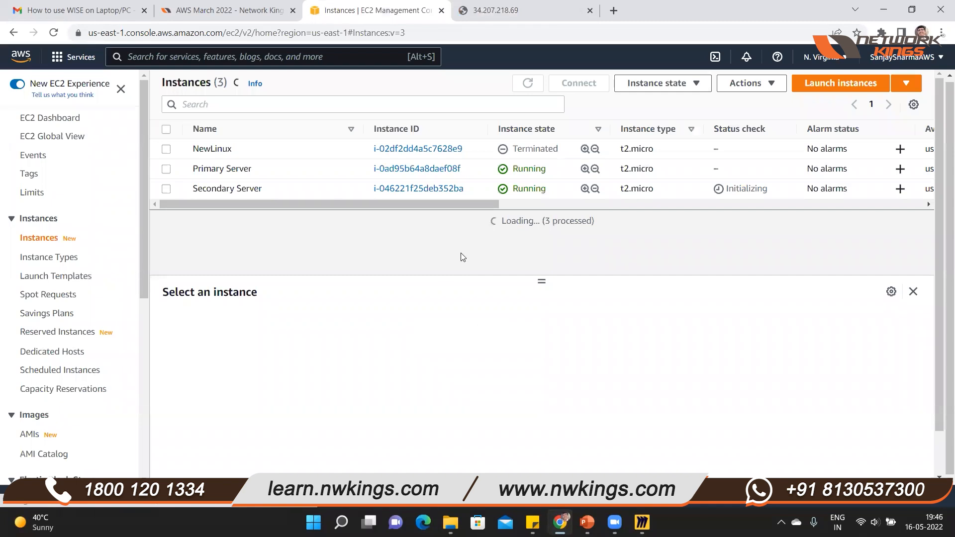
click(348, 169)
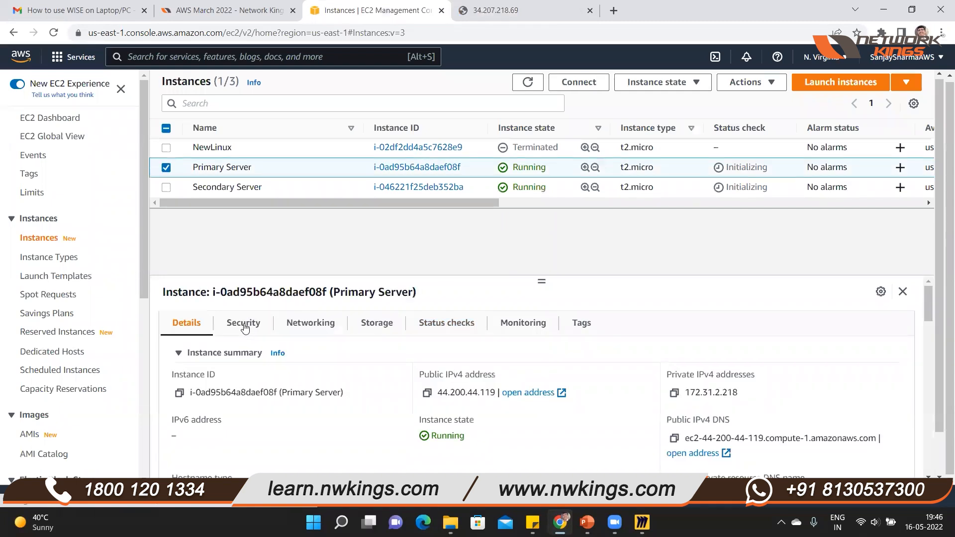
scroll(581, 247, up, 1)
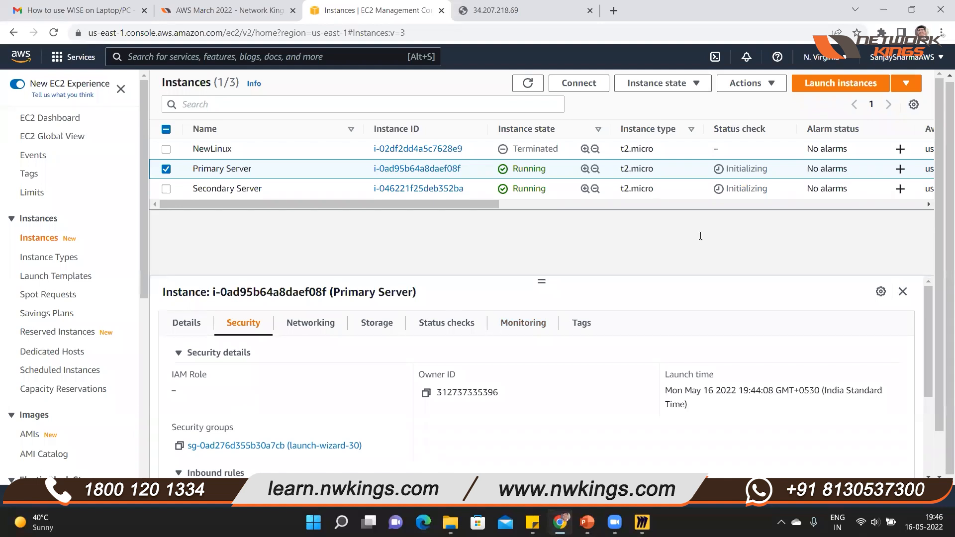
scroll(790, 235, down, 1)
click(274, 394)
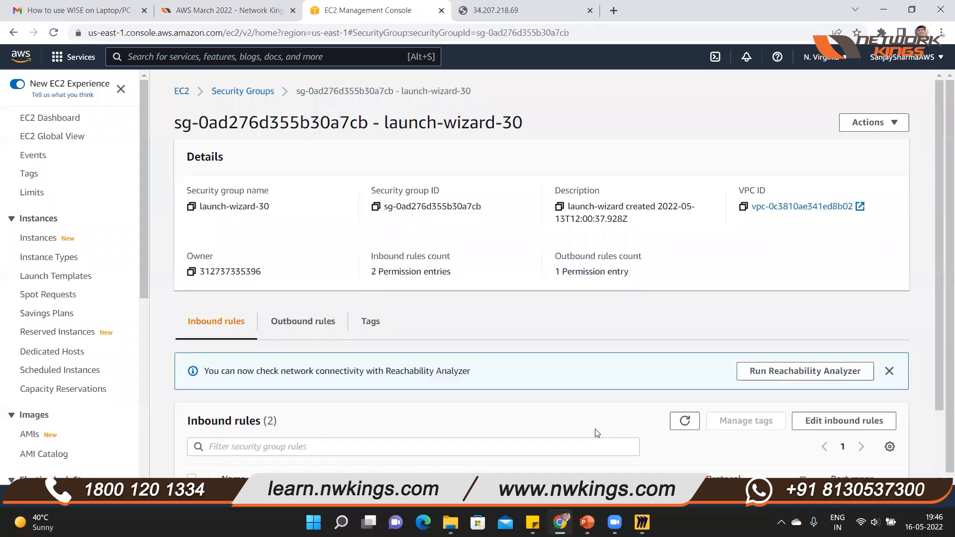
scroll(597, 433, down, 2)
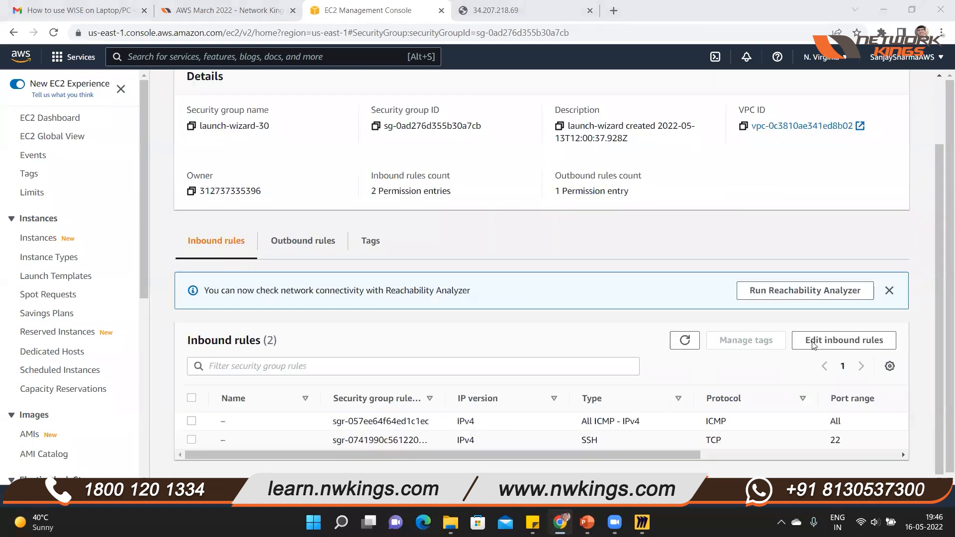
click(844, 340)
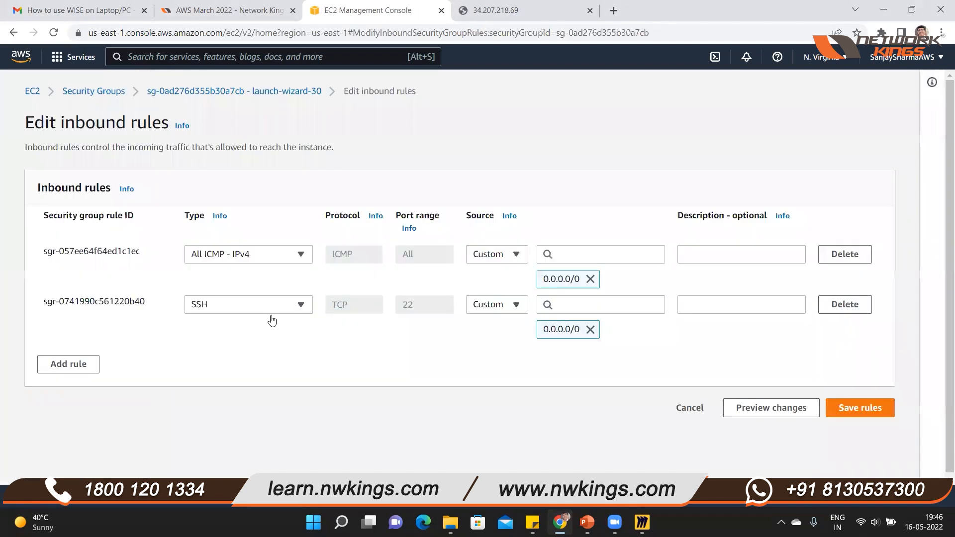
Add an inbound rule of type HTTP to the launch-wizard-30 security group
click(68, 364)
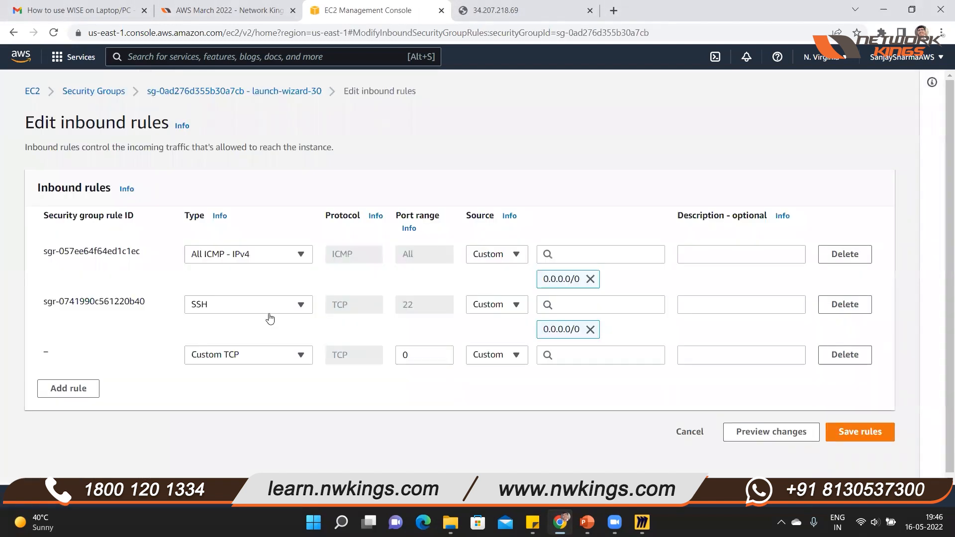
click(249, 355)
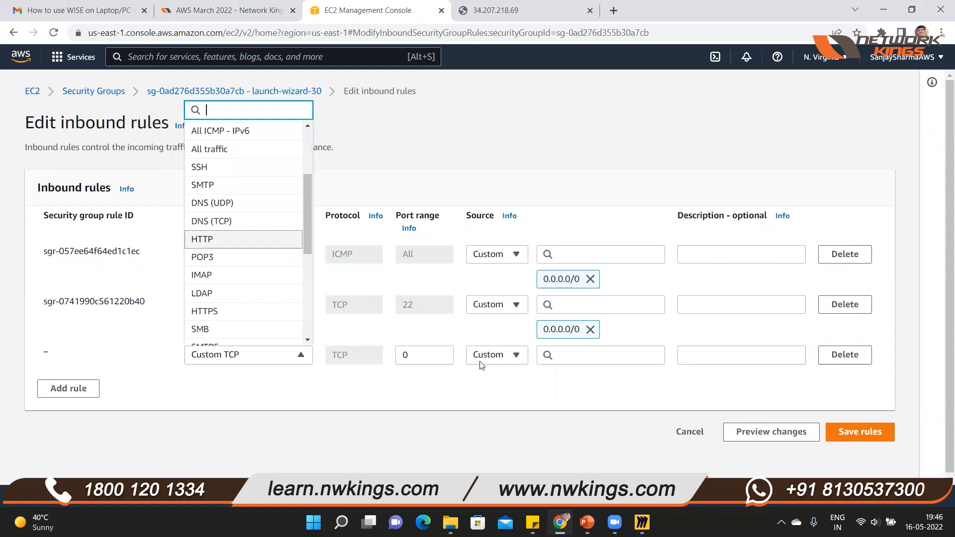
click(244, 240)
click(482, 360)
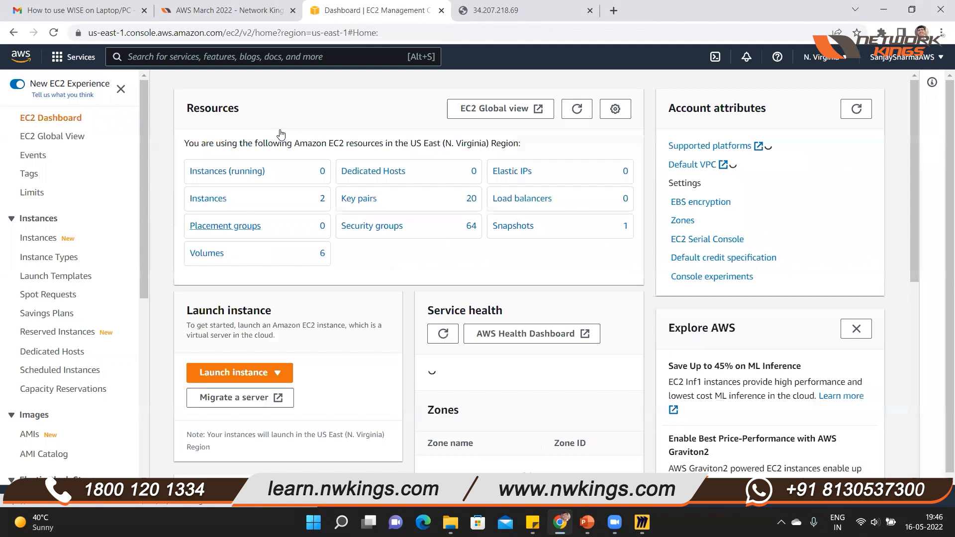
Connect to the Primary Server instance in a browser terminal and switch to root with "sudo su -"
click(228, 171)
click(279, 130)
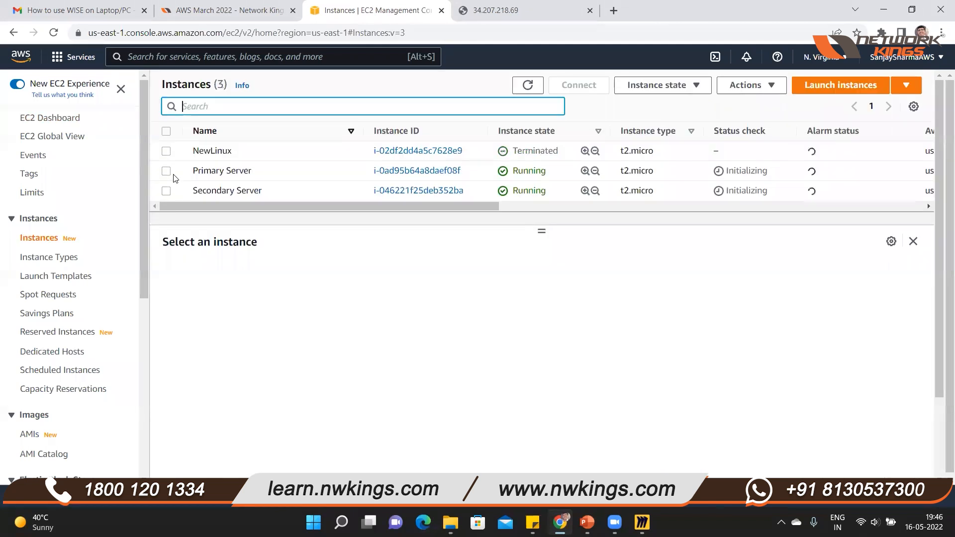
click(514, 174)
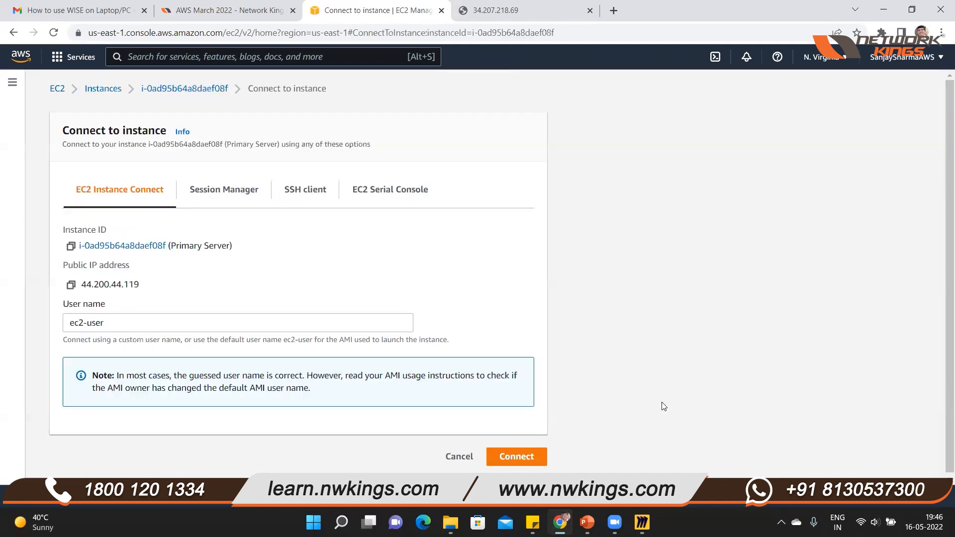
click(516, 457)
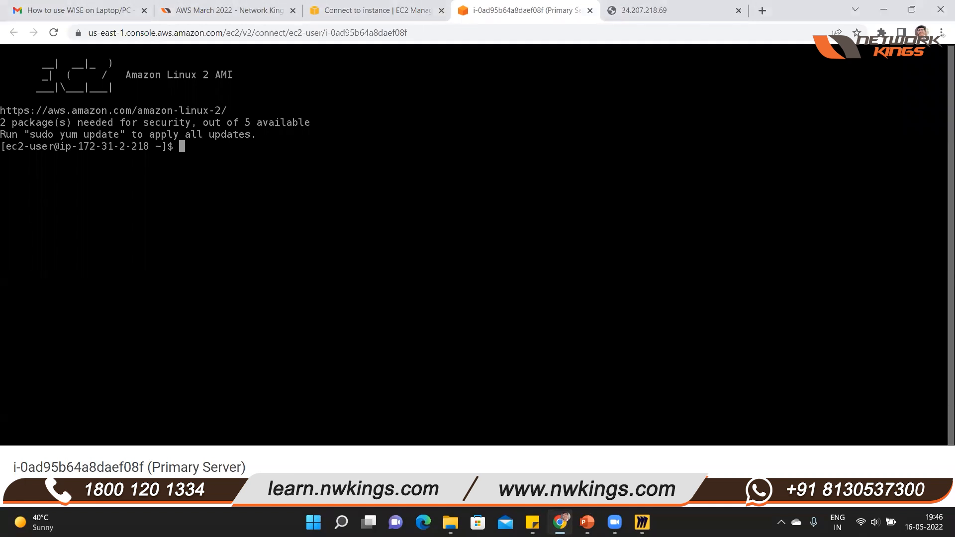
text(sudo su )
text(-)
key(Return)
Install the Apache web server on the Primary Server with "yum install httpd -y"
text(yum)
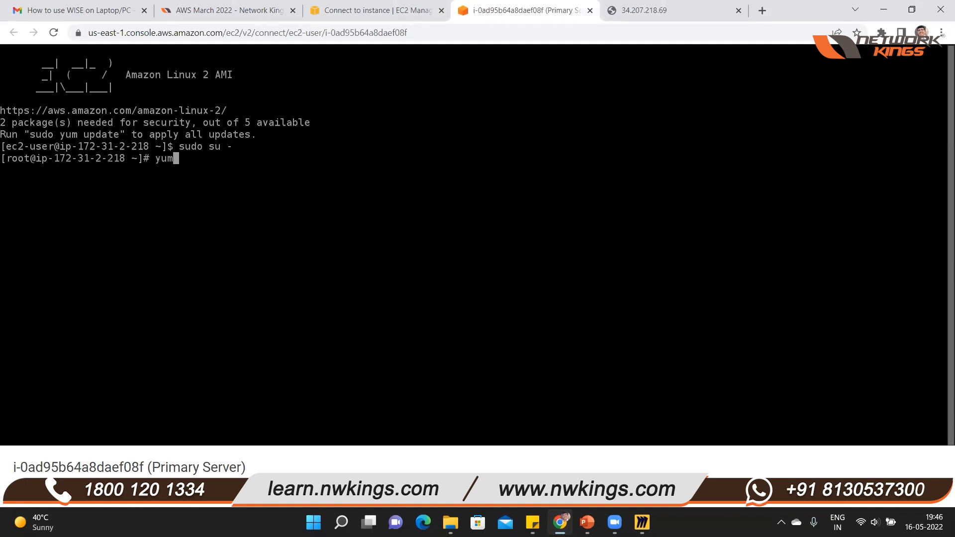
text( install httpd -y)
key(Return)
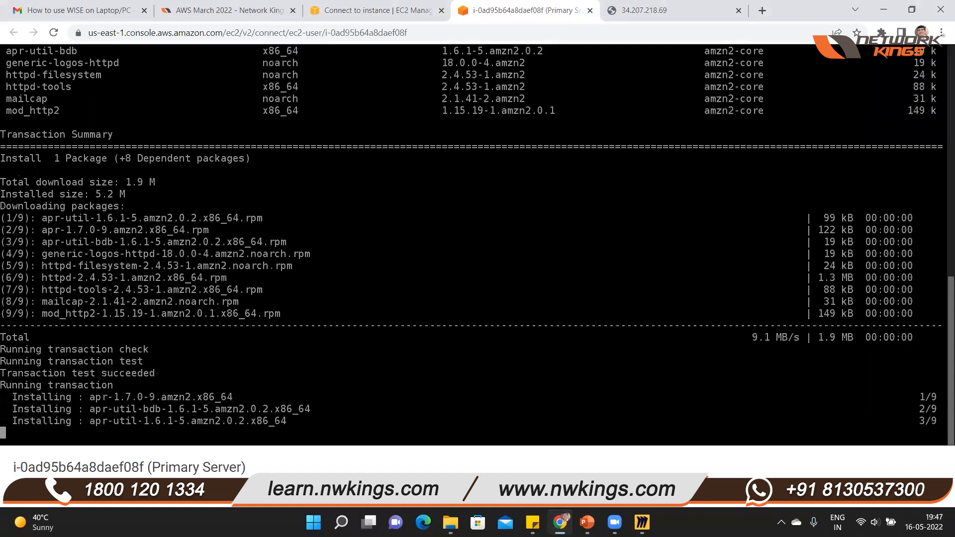
Start the Apache service on the Primary Server with "systemctl start httpd" and enable it at boot with "systemctl enable httpd"
text(s)
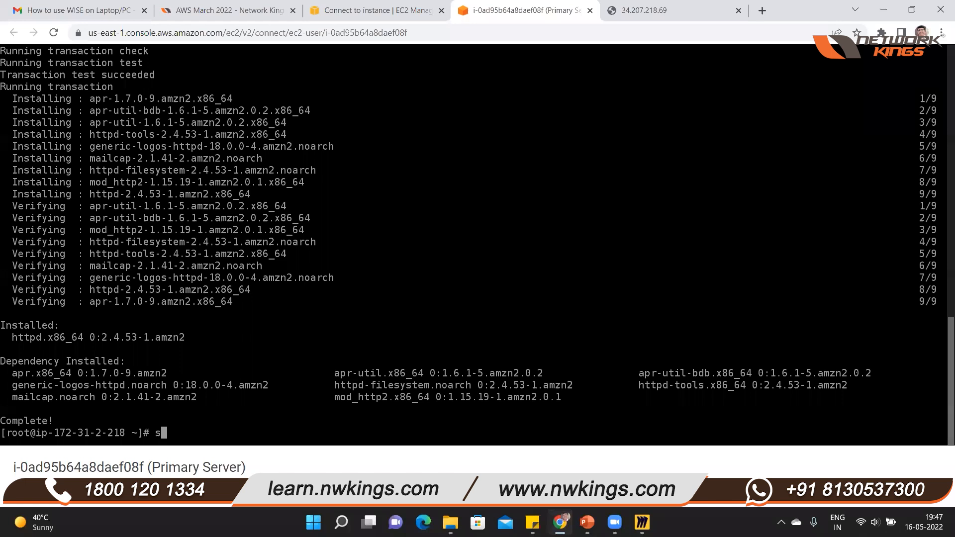
text(ystemctl start httpd)
key(Return)
text(systemctl enb)
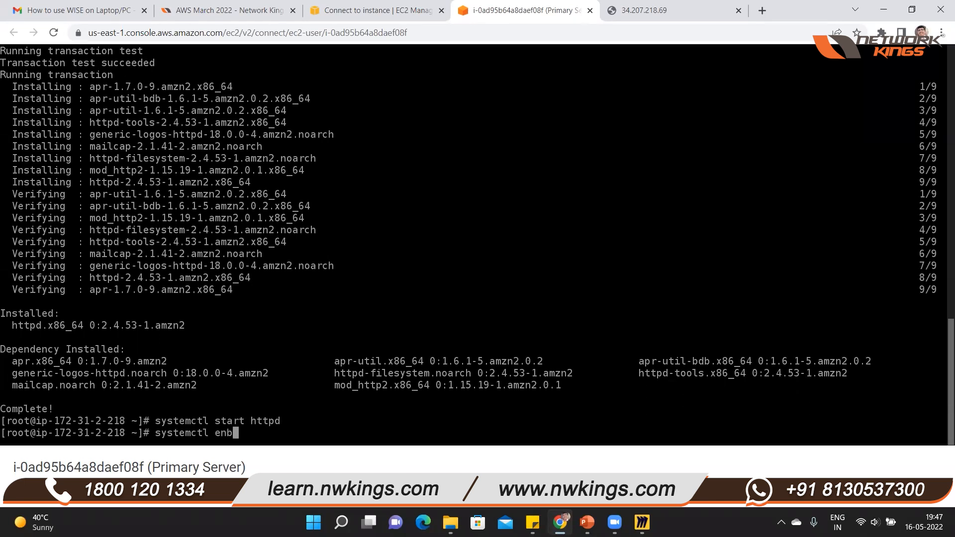
key(BackSpace)
text(able httpd)
key(Return)
Change to the /var/www/html/ directory on the Primary Server
text(cd /v)
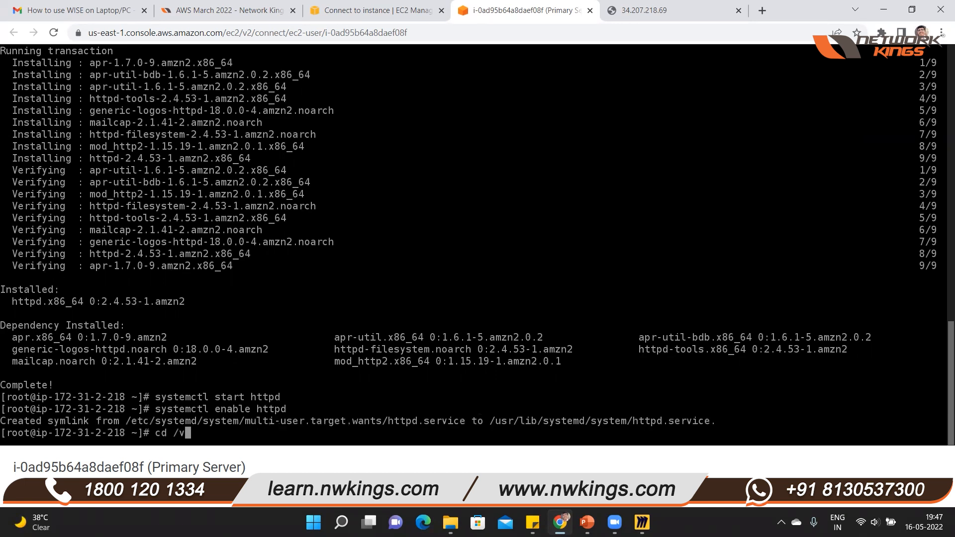
text(ar/www/h)
key(Tab)
key(Return)
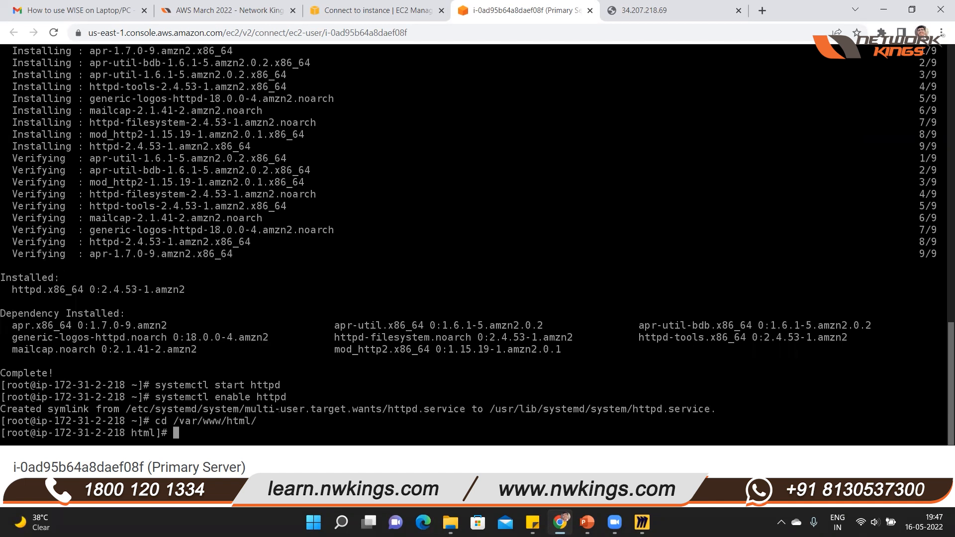
key(Return)
key(Return)
key(Return)
key(Return)
Write "This is my Failover Primary Server" into index.html using echo with output redirection
text(echo)
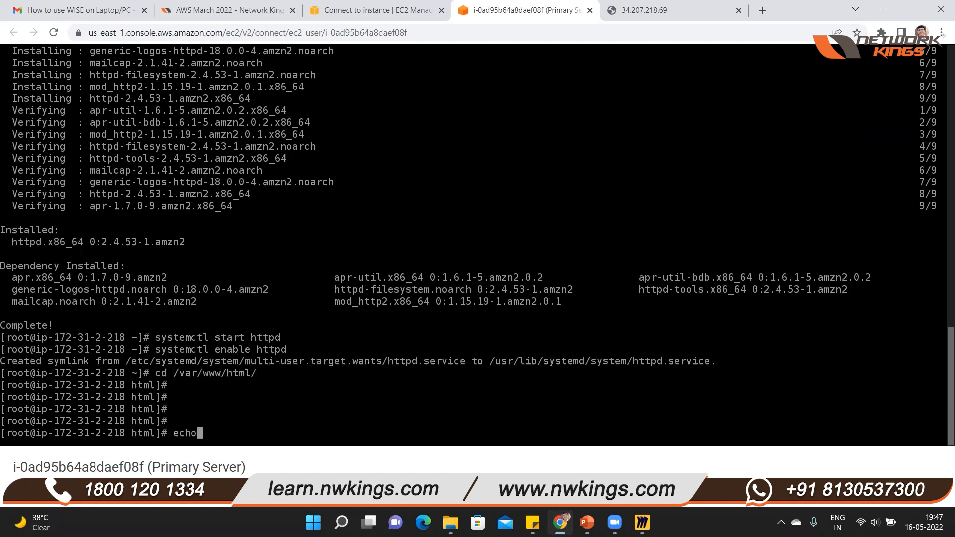
text( "This is my Failover )
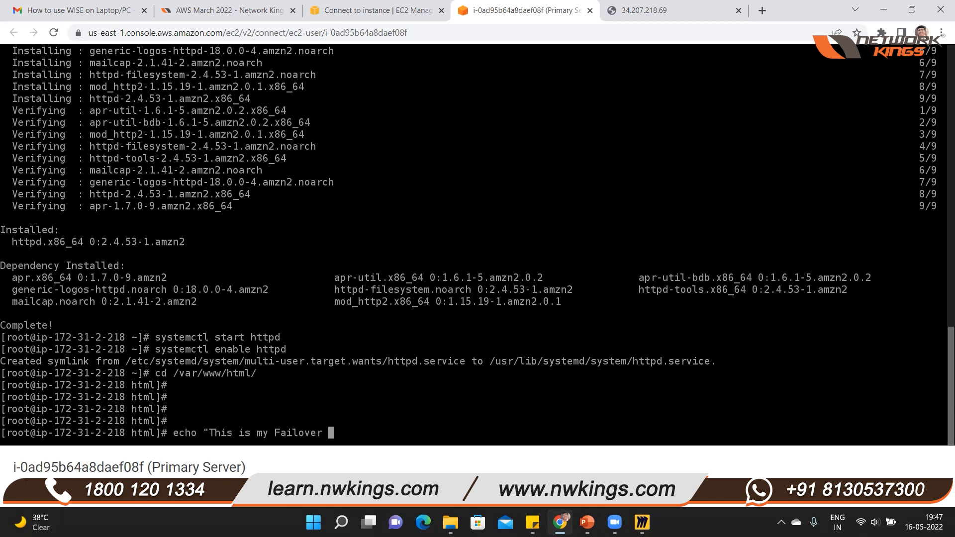
text(P)
text(rimar)
text(y Se)
text(rver" >)
text( ind)
text(ex.)
text(html)
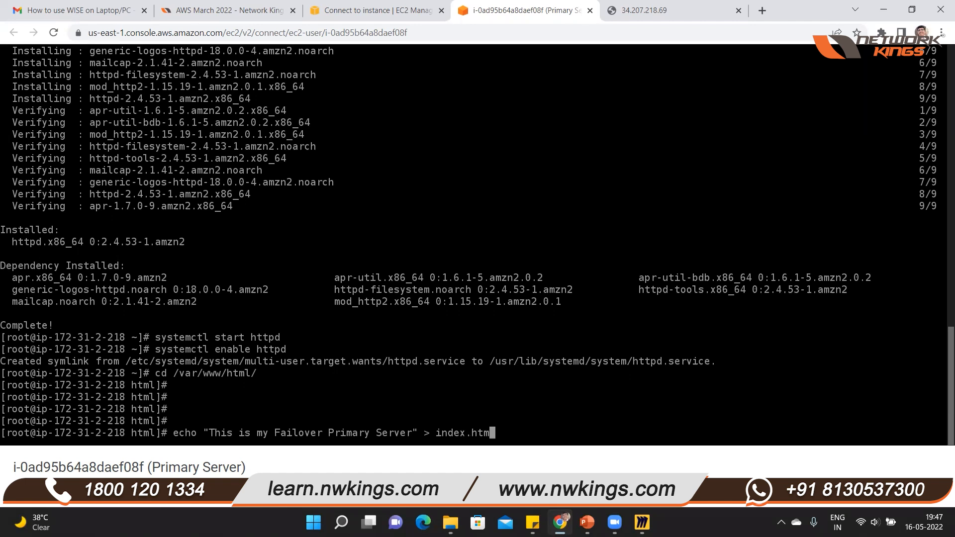
key(Return)
key(Return)
key(Return)
key(Return)
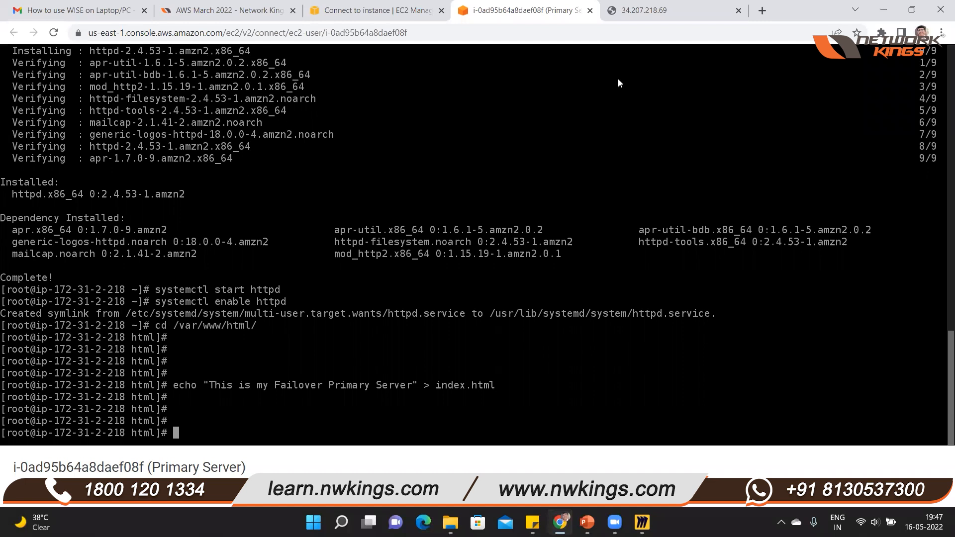
Load the Primary Server's public IP address 44.200.44.119 in the browser to check its web page
click(377, 11)
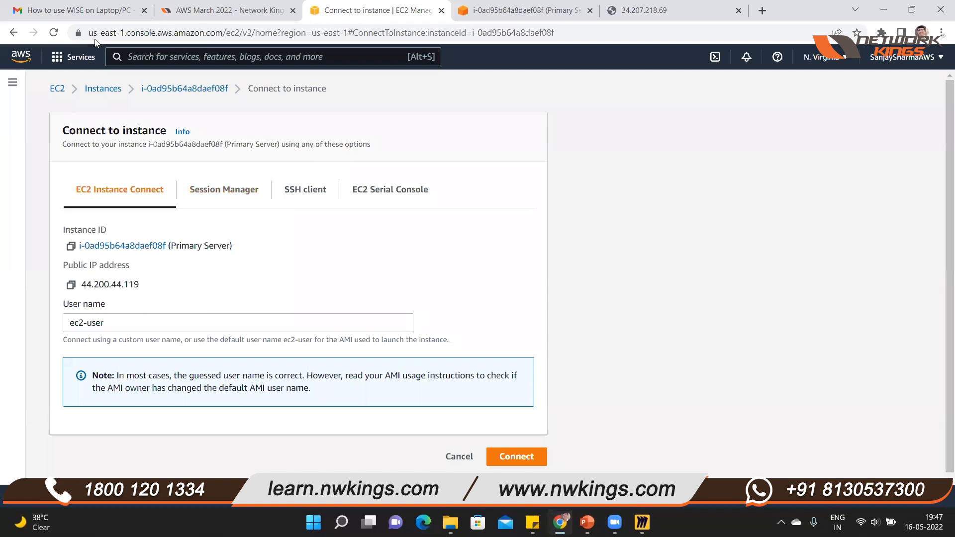
key(ctrl+5)
click(100, 39)
text(44.200.44.119)
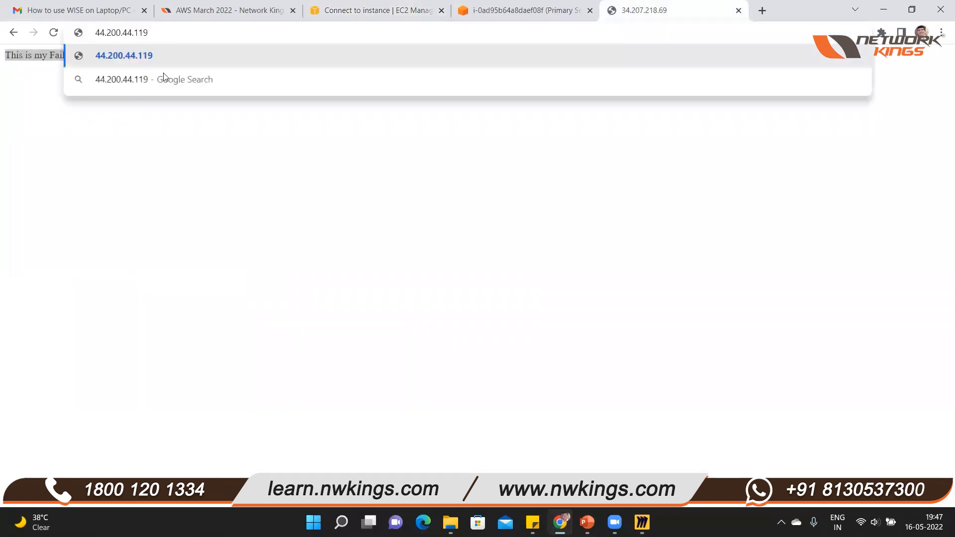
key(Return)
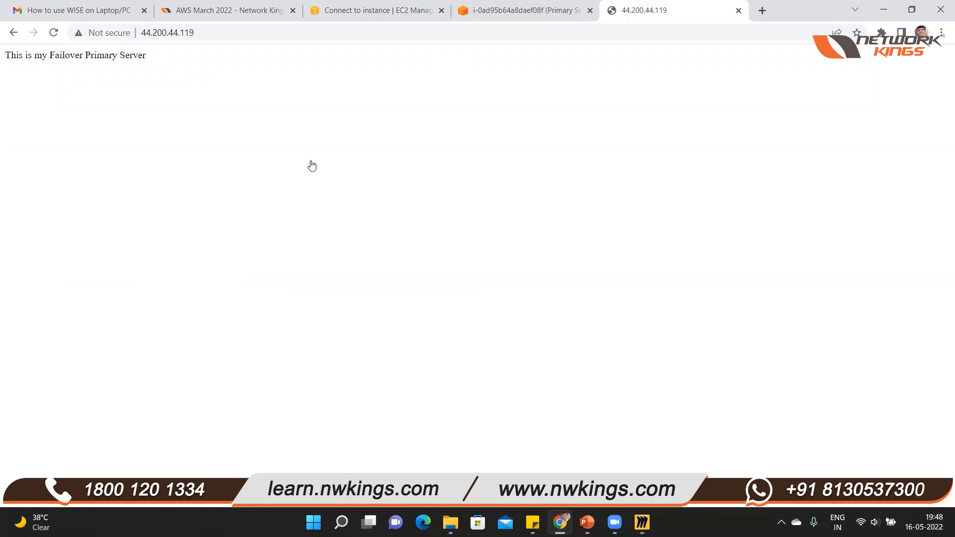
Close the Primary Server's web page and terminal session, and open a second tab of the running EC2 instances list
key(ctrl+w)
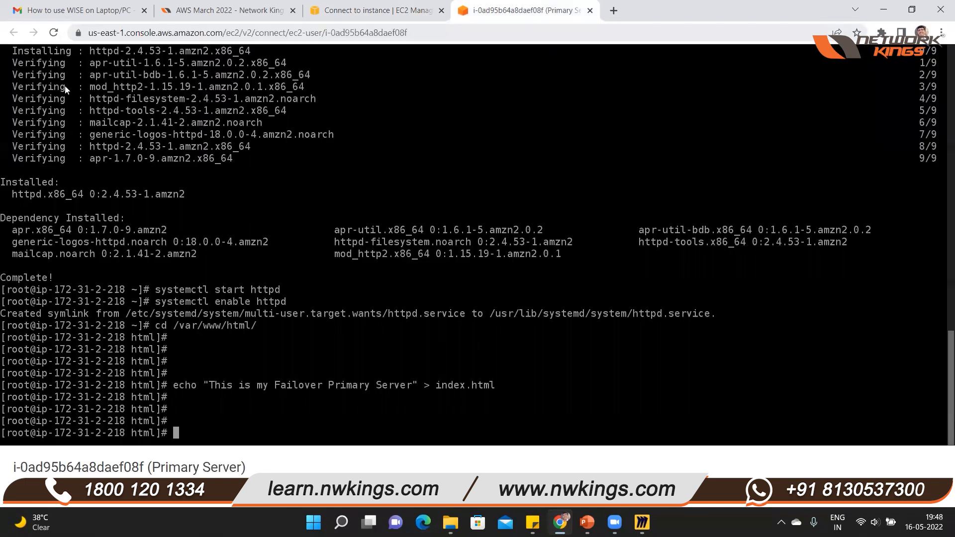
key(ctrl+w)
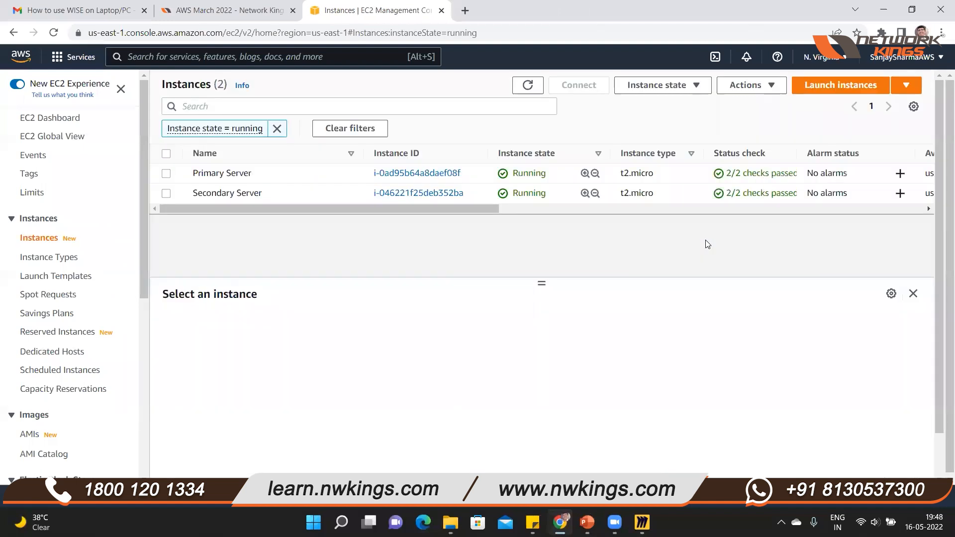
key(alt+Tab)
click(349, 5)
click(377, 98)
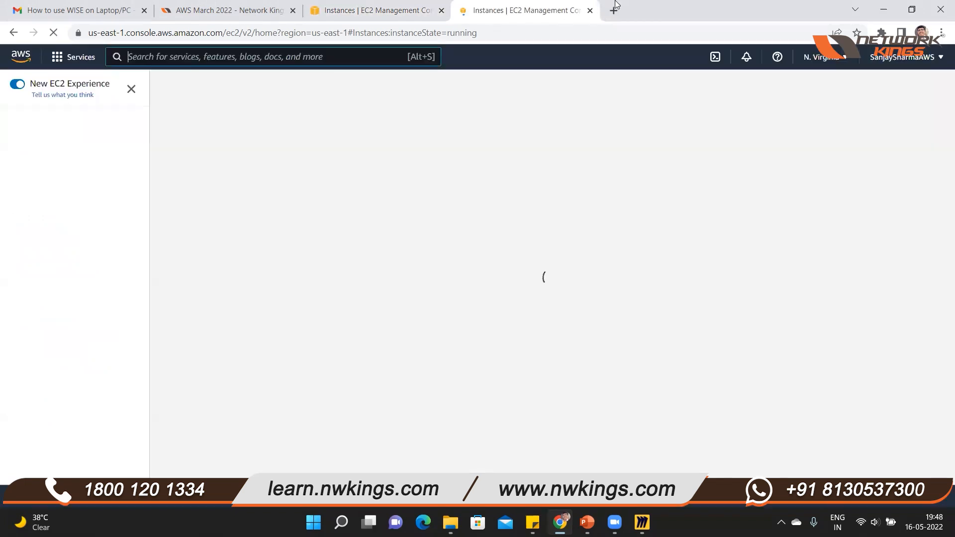
Open godaddy.com in a new browser tab
click(616, 4)
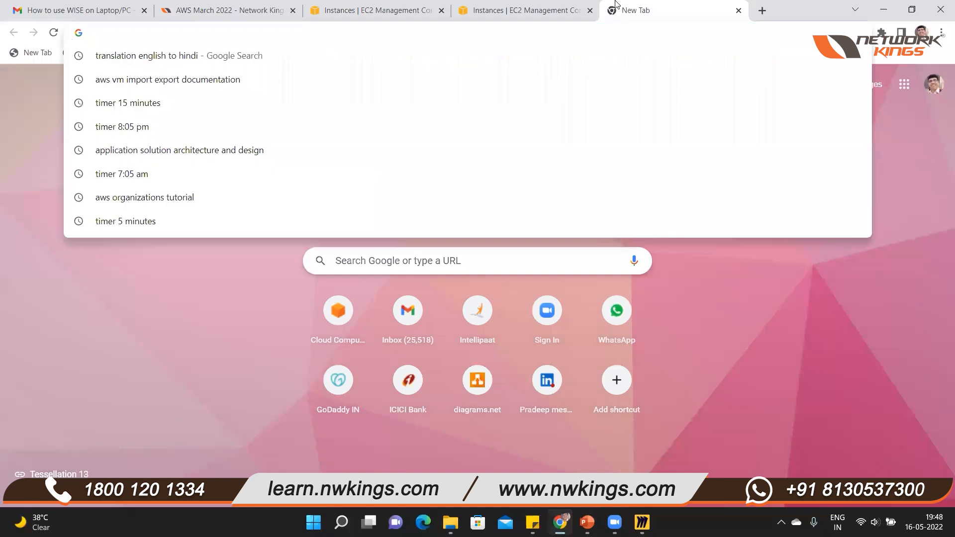
text(goda)
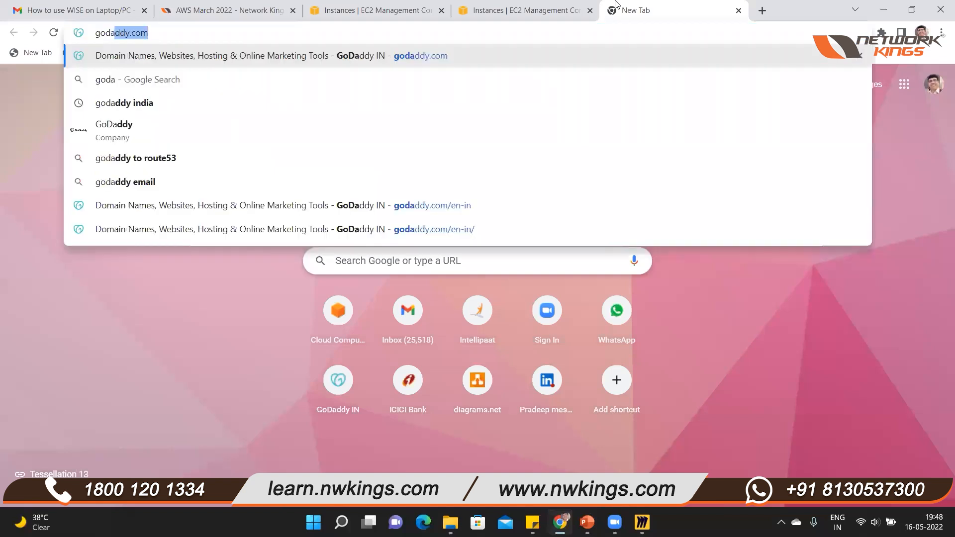
text(ddy.com)
key(Return)
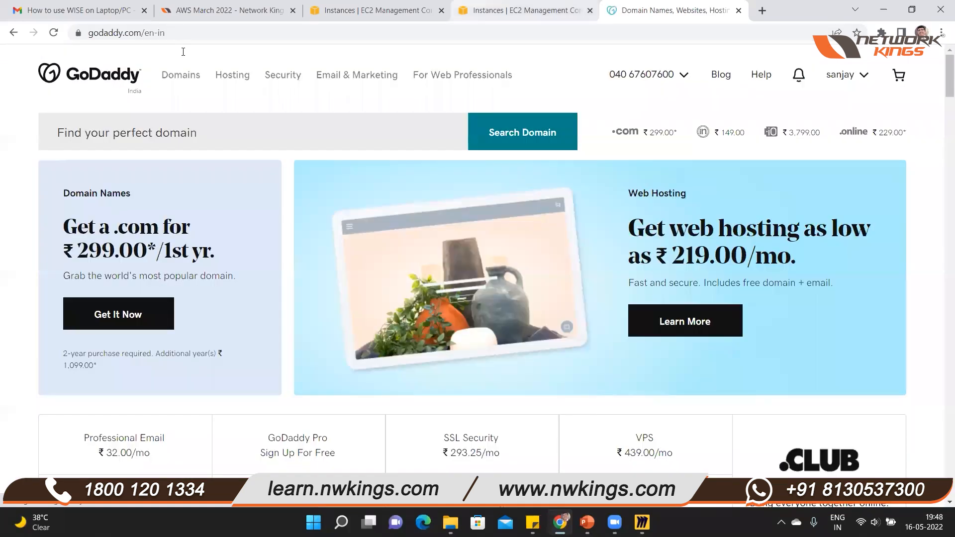
In the second AWS console tab, open Route 53 and view the records of the avatartechnologies.in hosted zone
click(525, 11)
click(183, 52)
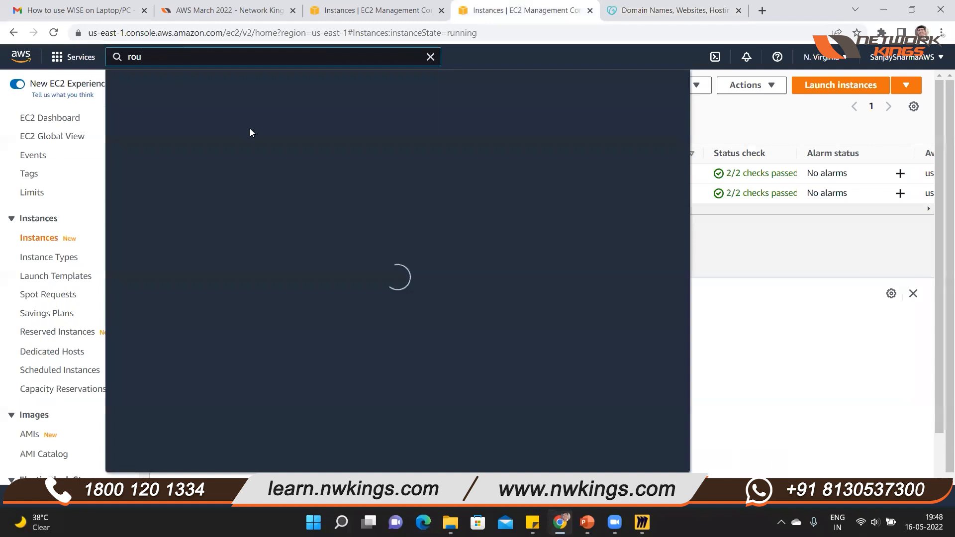
text(rout)
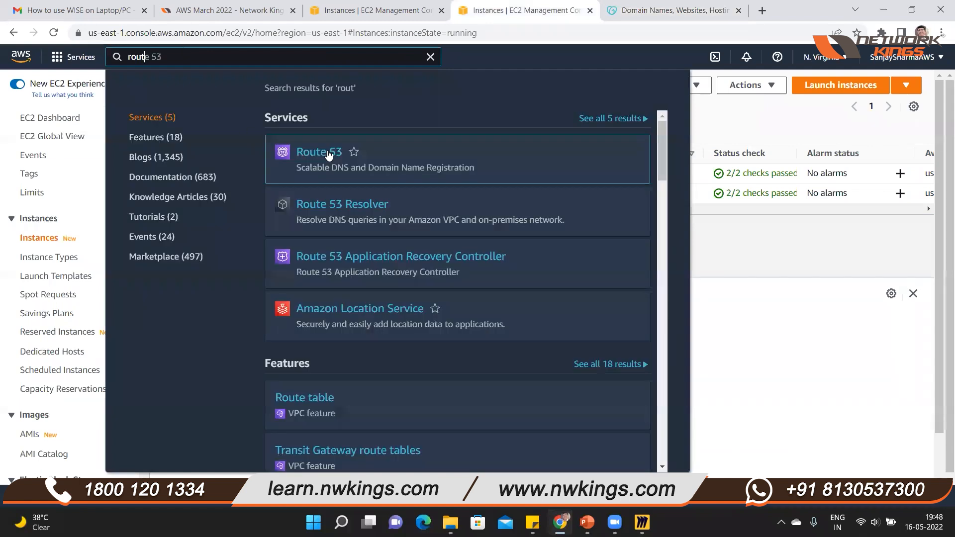
click(327, 151)
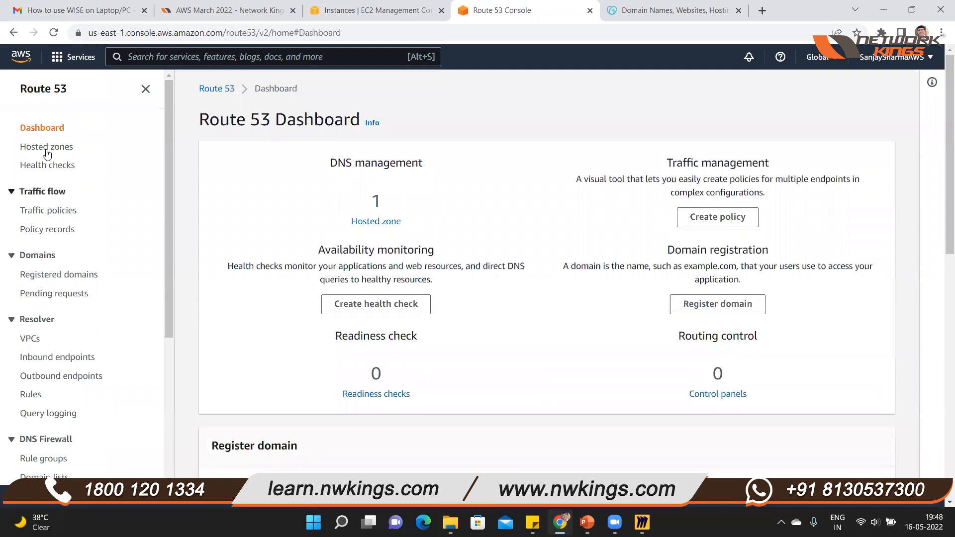
click(47, 147)
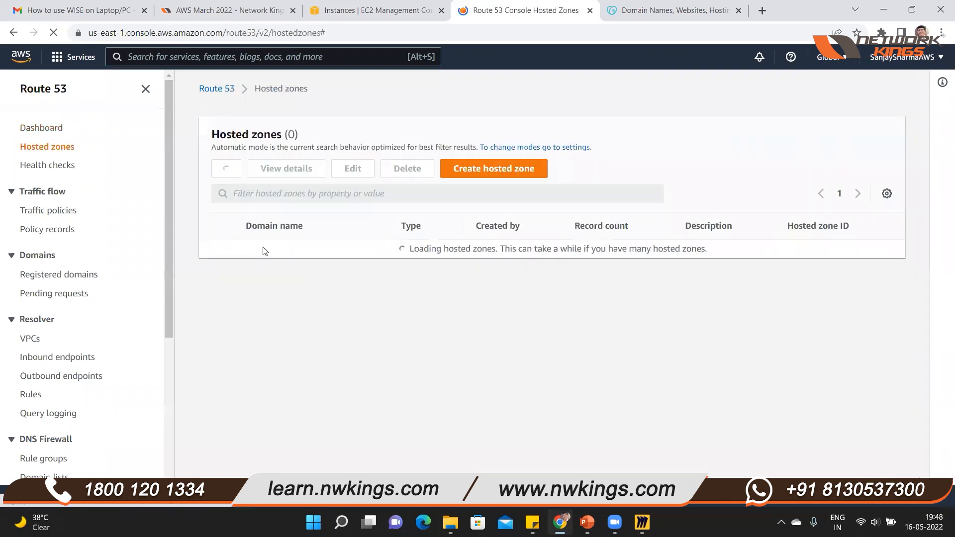
click(264, 249)
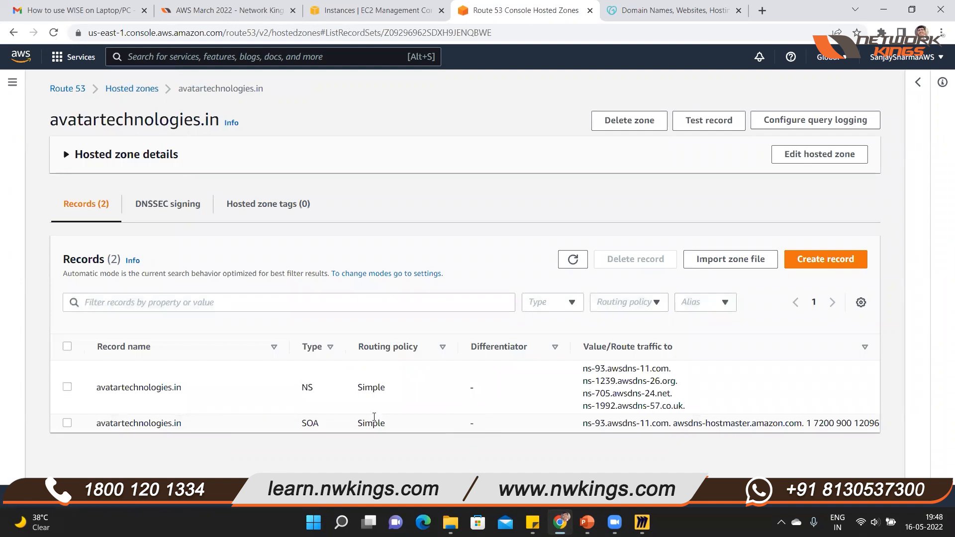
Start a new Route 53 health check and name it PrimaryServerHealthCheck
click(14, 81)
click(57, 171)
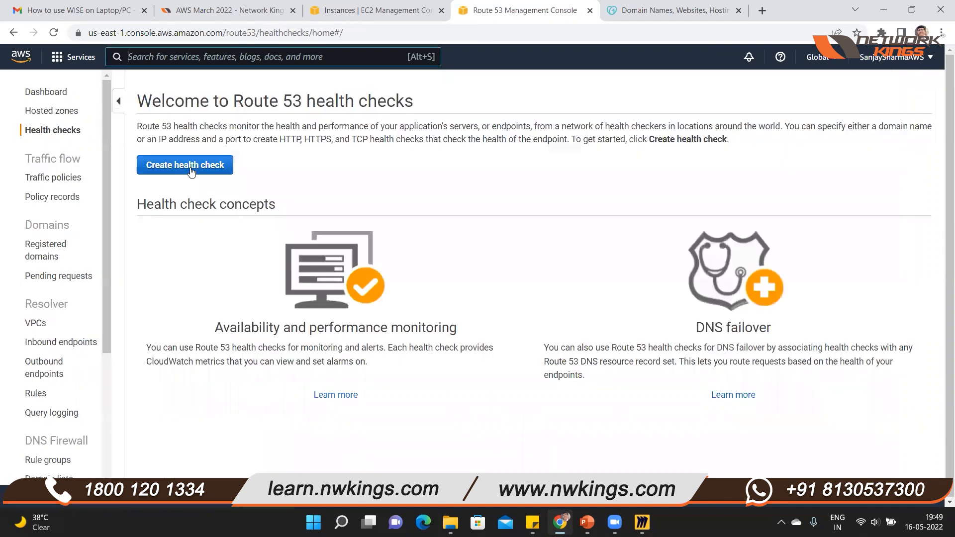
click(191, 169)
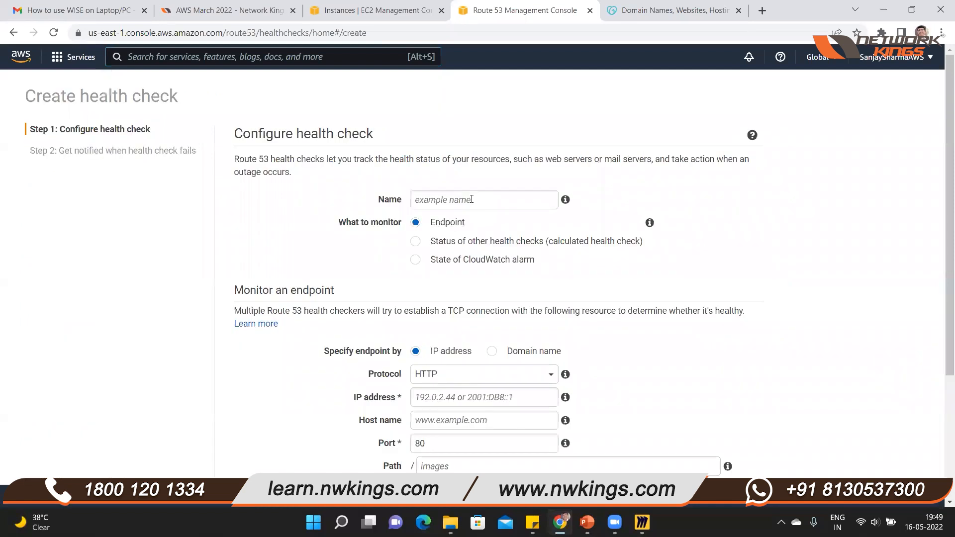
click(471, 199)
text(PrimaryServerHealthCheck)
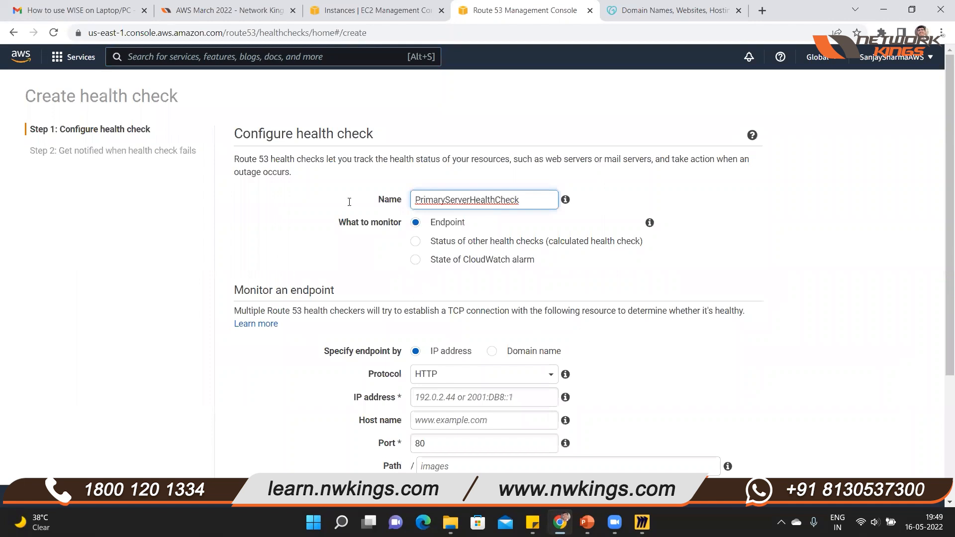
Set the health check's endpoint IP address to the Primary Server's public IP, 44.200.44.119
scroll(350, 202, down, 2)
click(448, 273)
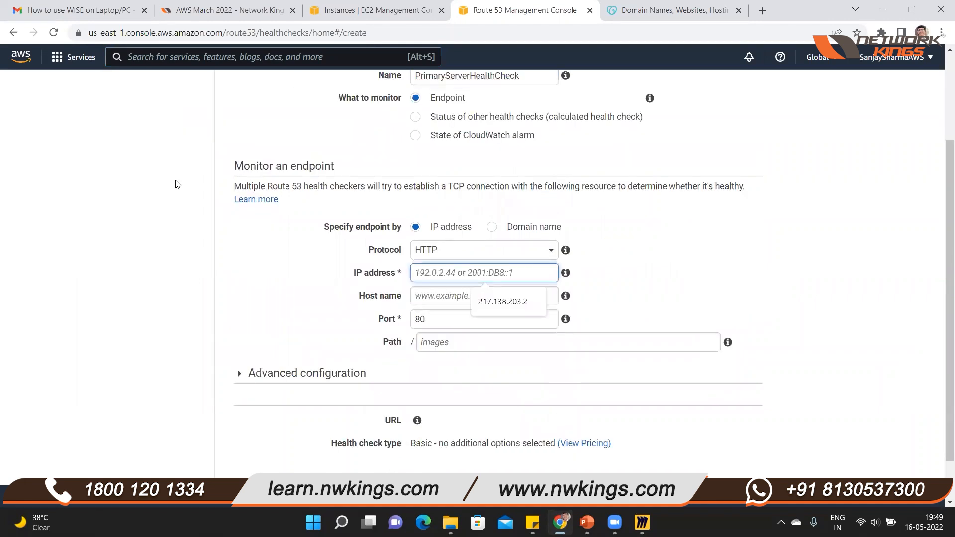
key(ctrl+shift+Tab)
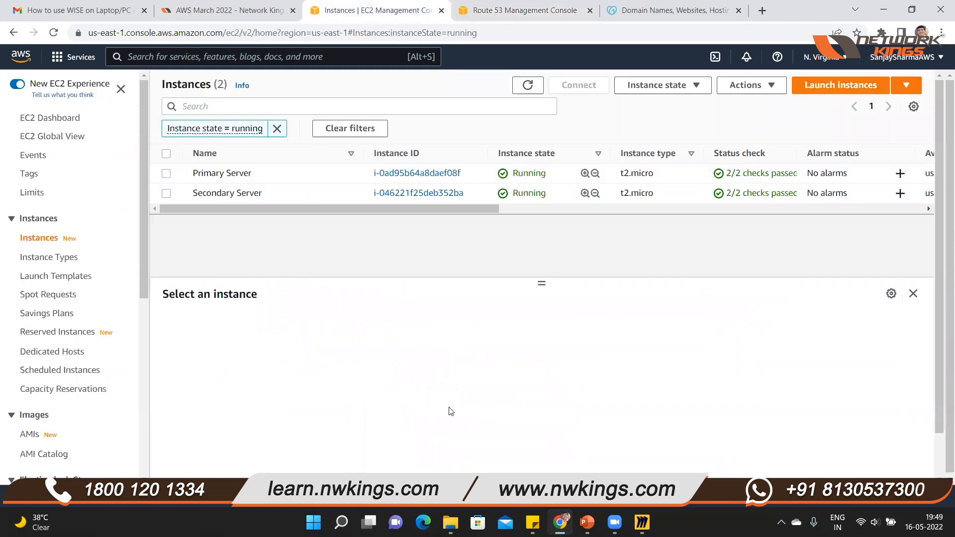
click(427, 395)
click(544, 5)
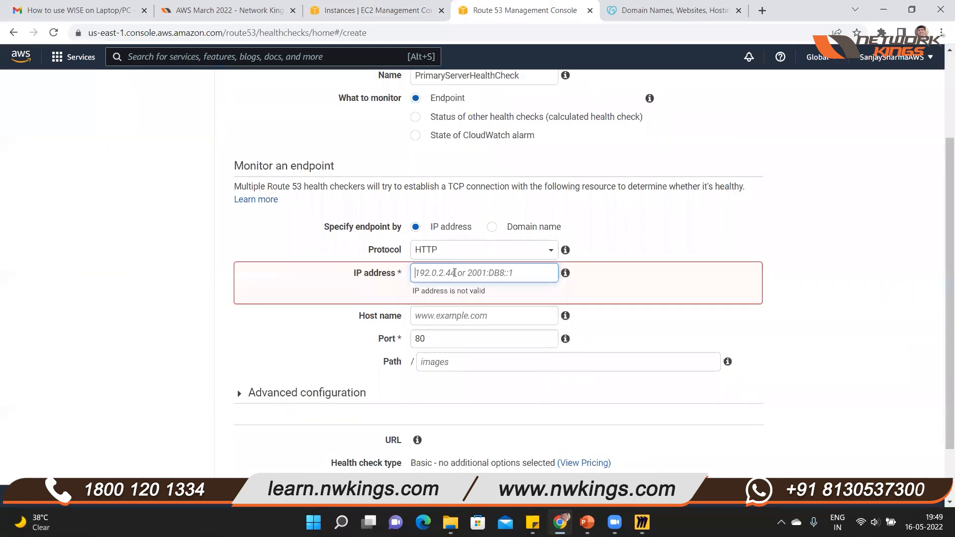
click(454, 274)
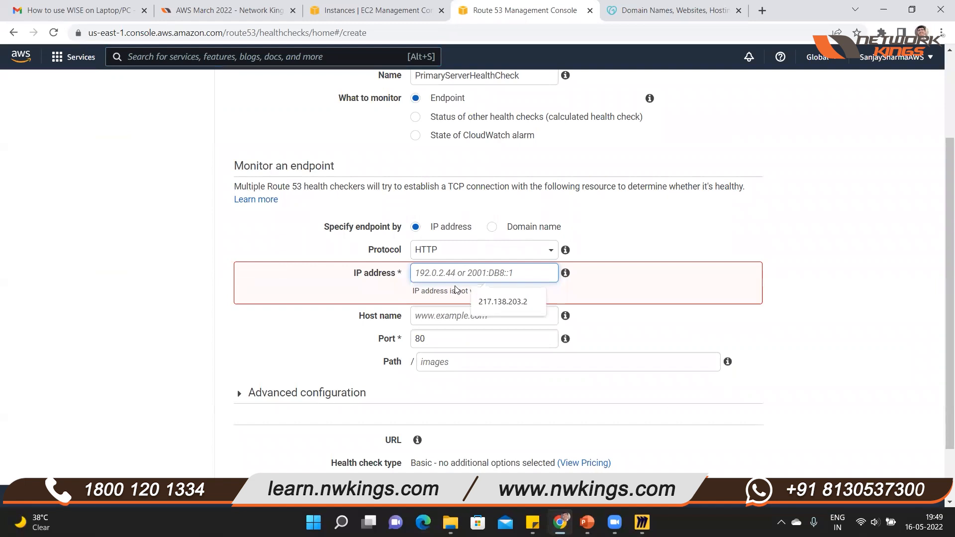
key(ctrl+v)
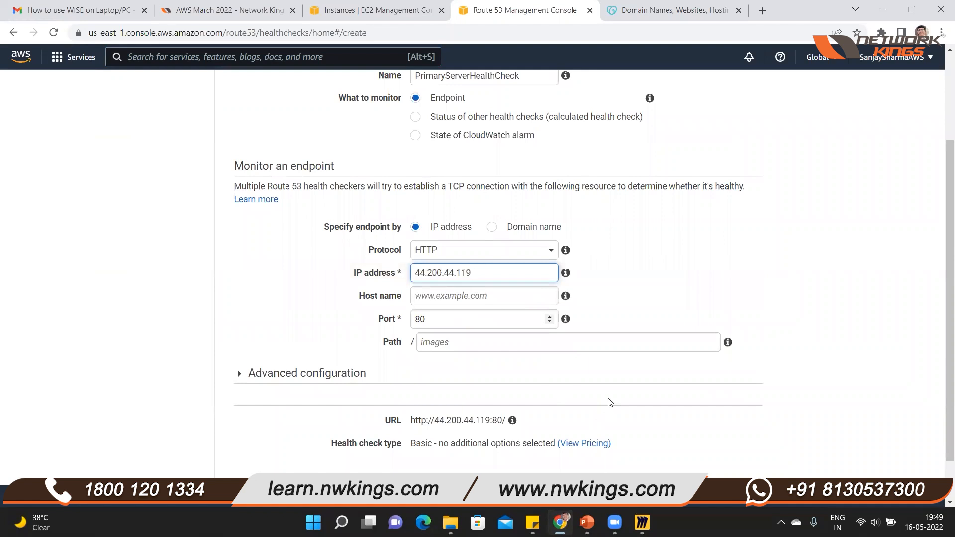
Finish creating the health check without a failure alarm
scroll(742, 457, down, 1)
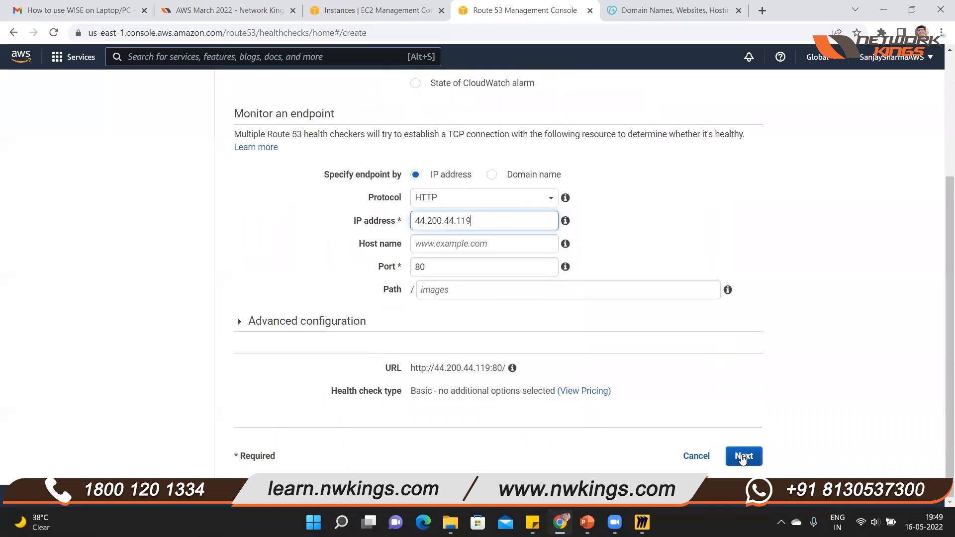
click(743, 456)
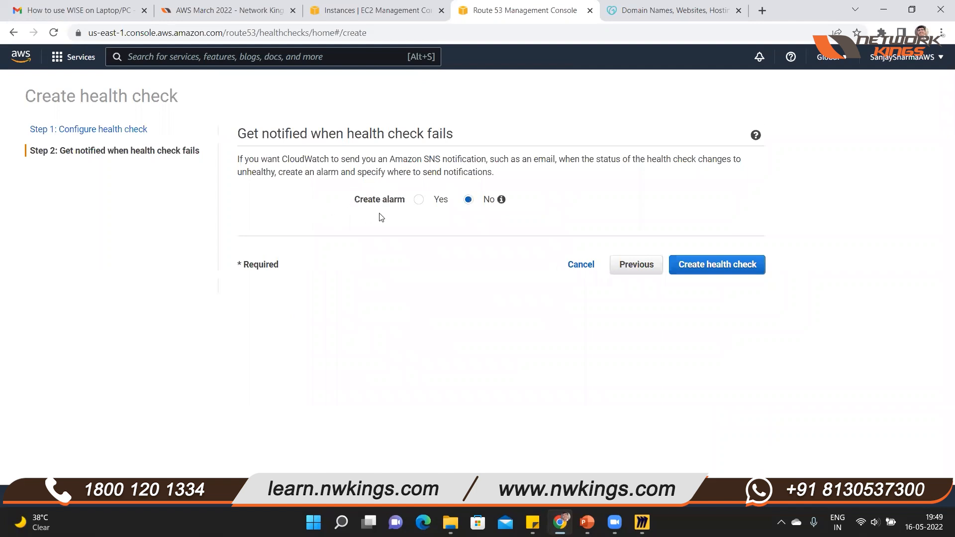
click(702, 272)
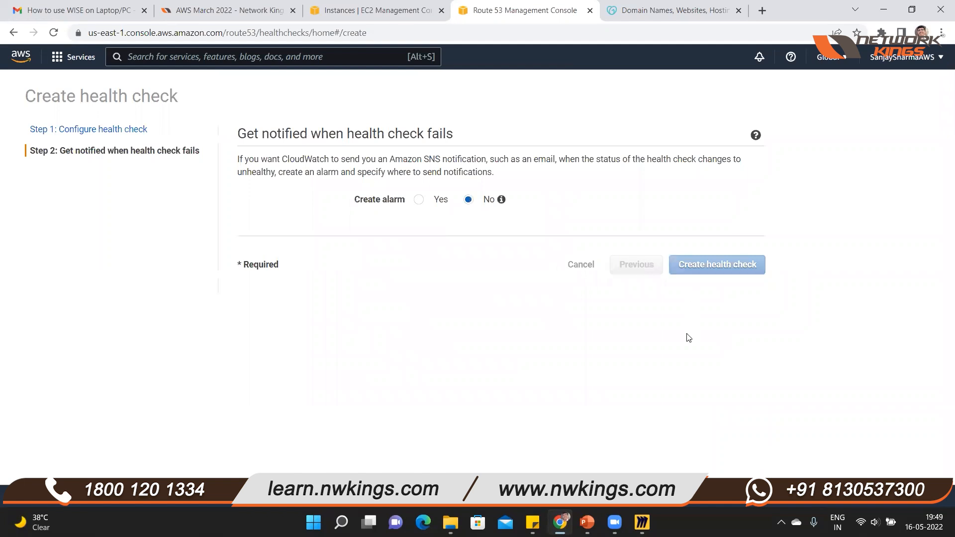
Check the status and endpoint address of PrimaryServerHealthCheck, refreshing the health check list
double_click(332, 230)
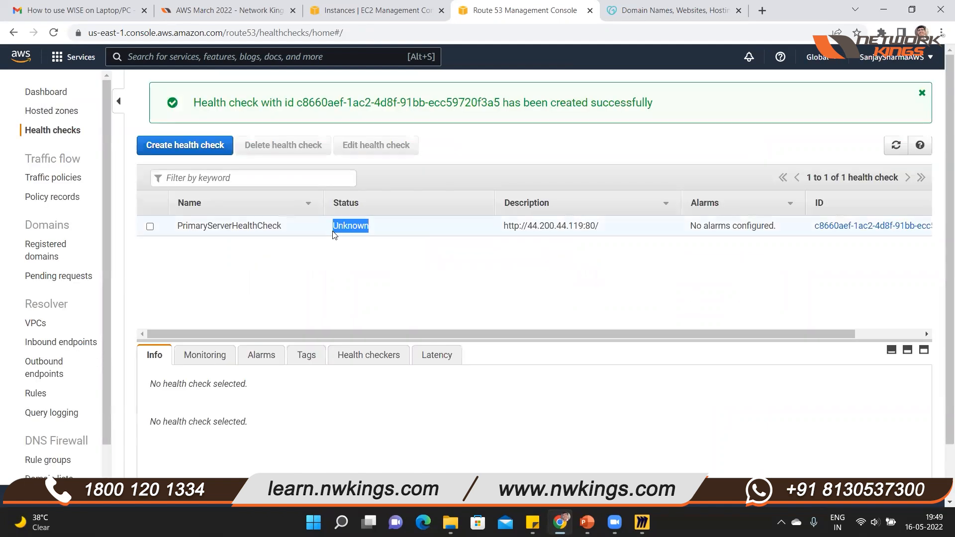
click(374, 285)
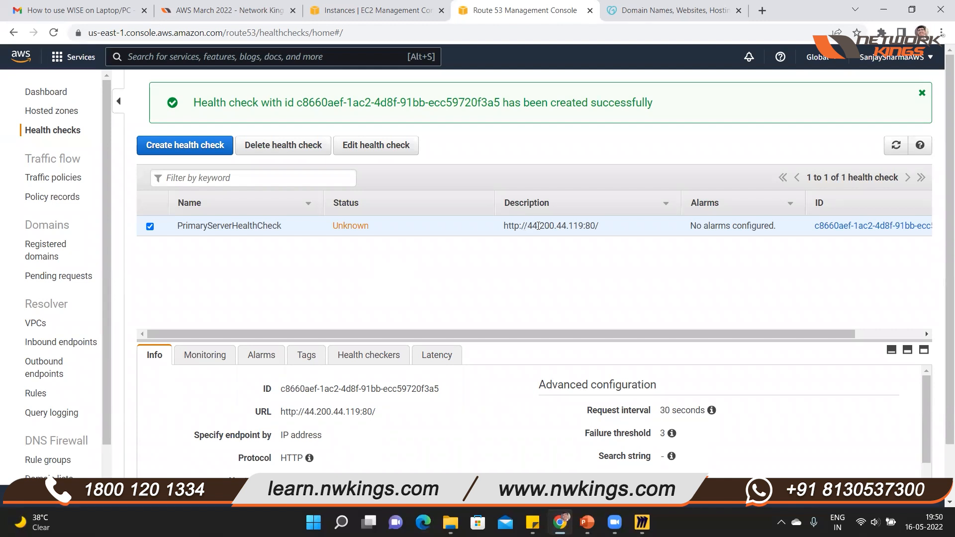
drag(574, 226, 524, 226)
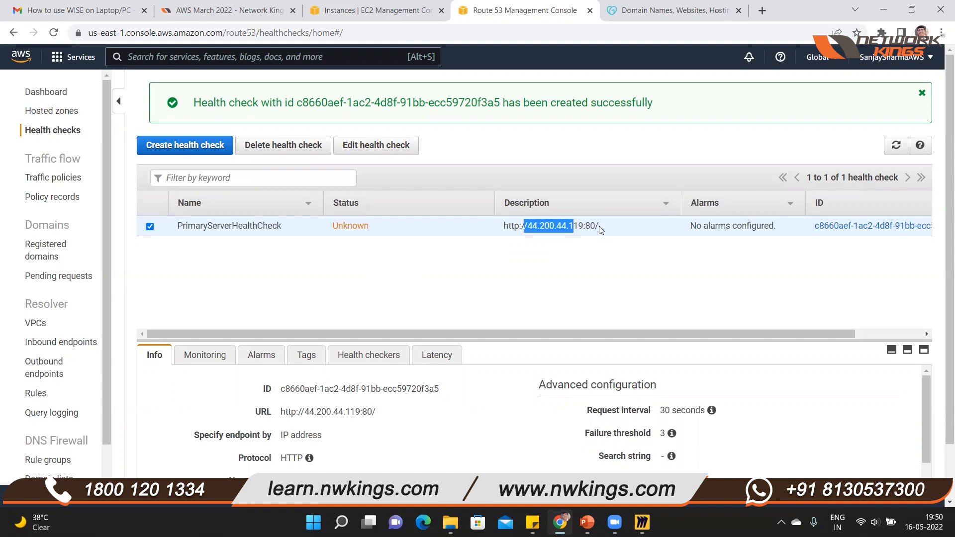
click(417, 249)
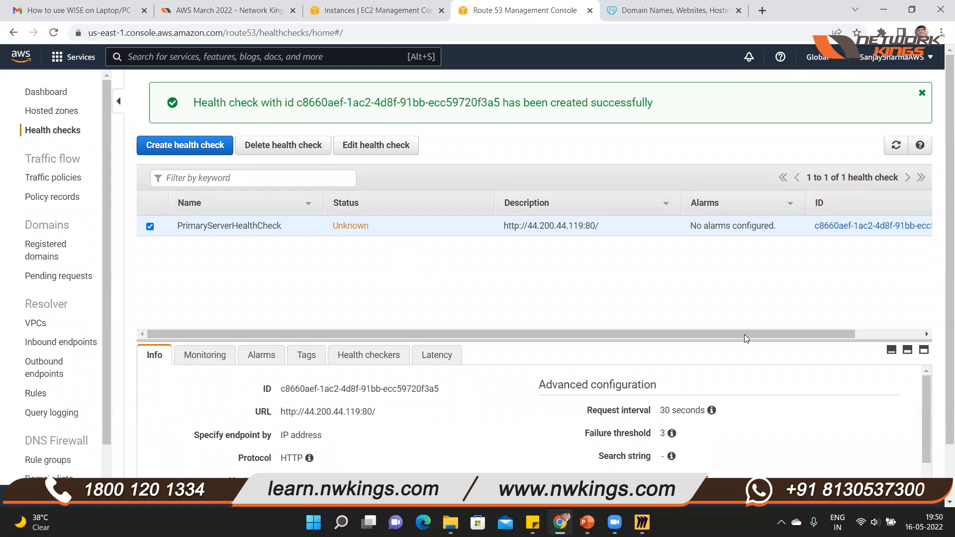
click(896, 148)
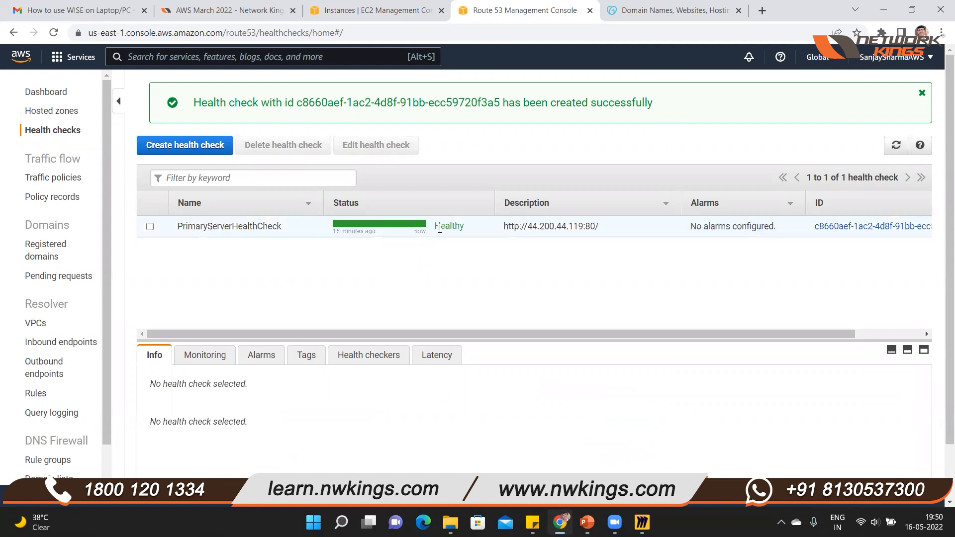
double_click(462, 228)
click(607, 284)
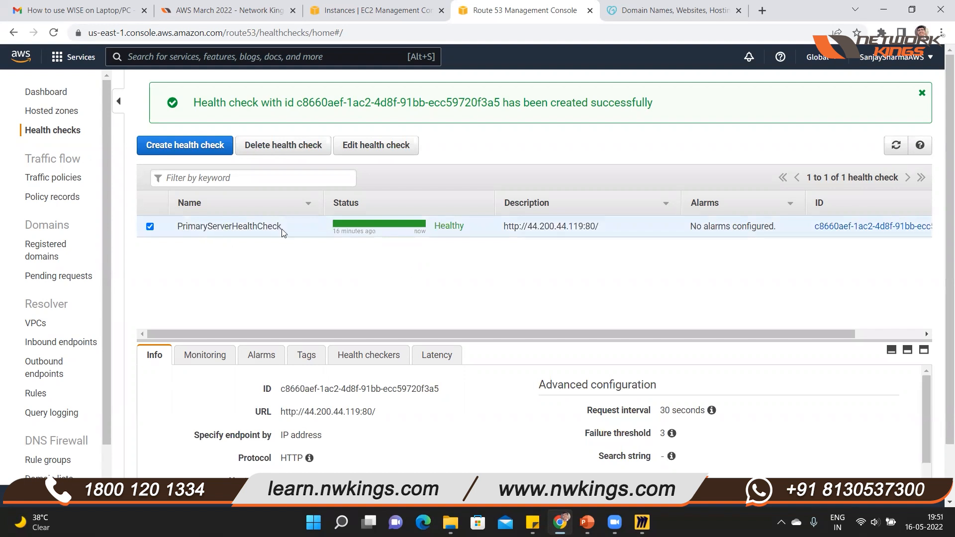
Copy the four name servers from the avatartechnologies.in NS record into Notepad, replacing the text of containers.json
click(52, 118)
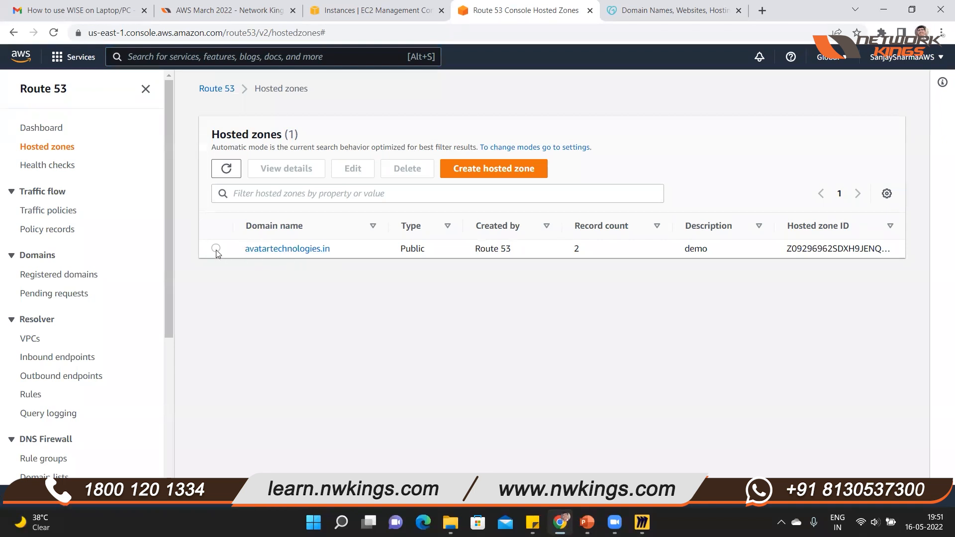
click(276, 249)
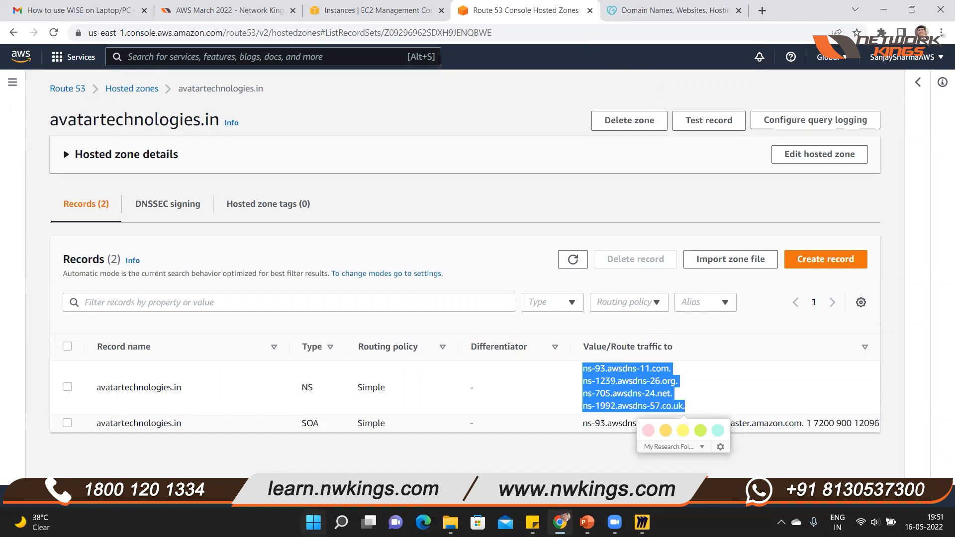
click(313, 523)
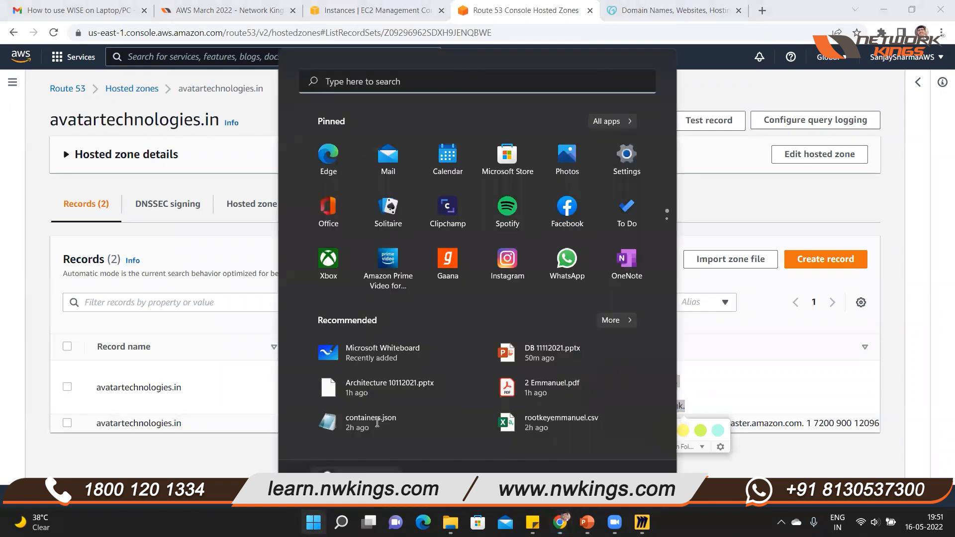
key(Return)
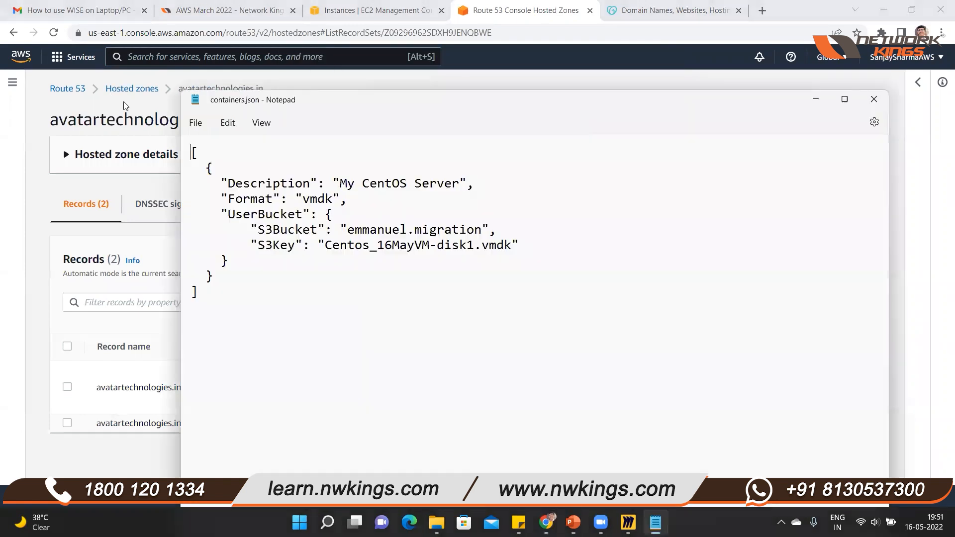
key(ctrl+a)
key(ctrl+v)
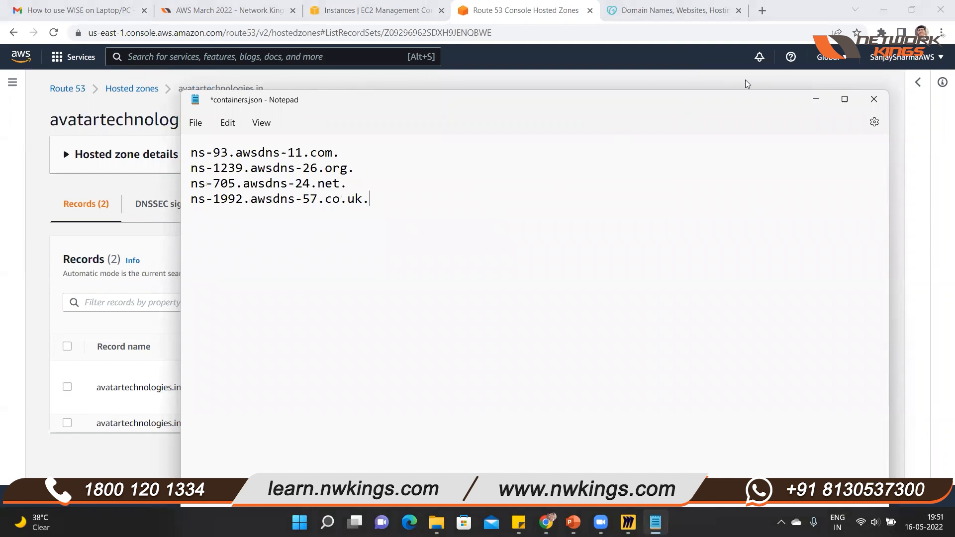
Move the Notepad window aside and open the avatartechnologies.in dashboard from the GoDaddy account's products
drag(283, 100, 750, 203)
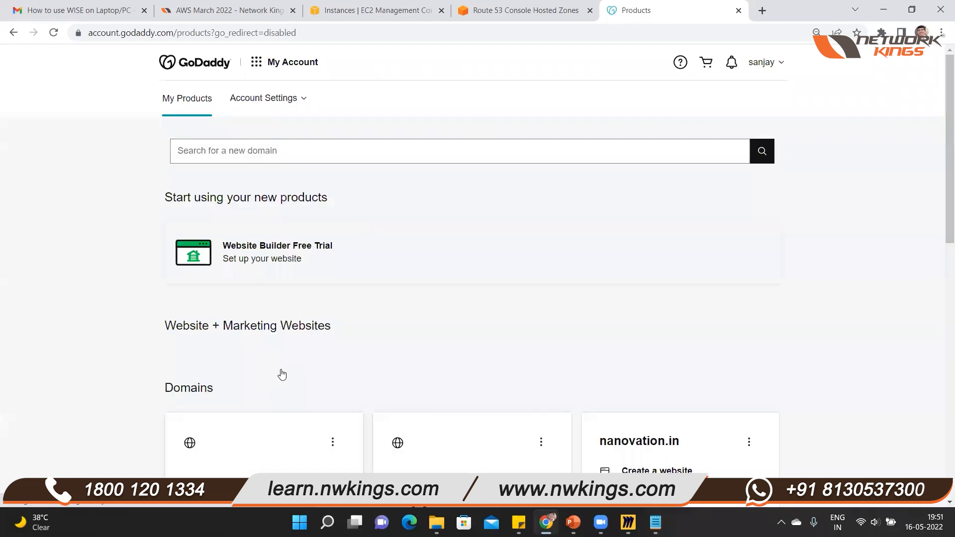
scroll(283, 381, down, 2)
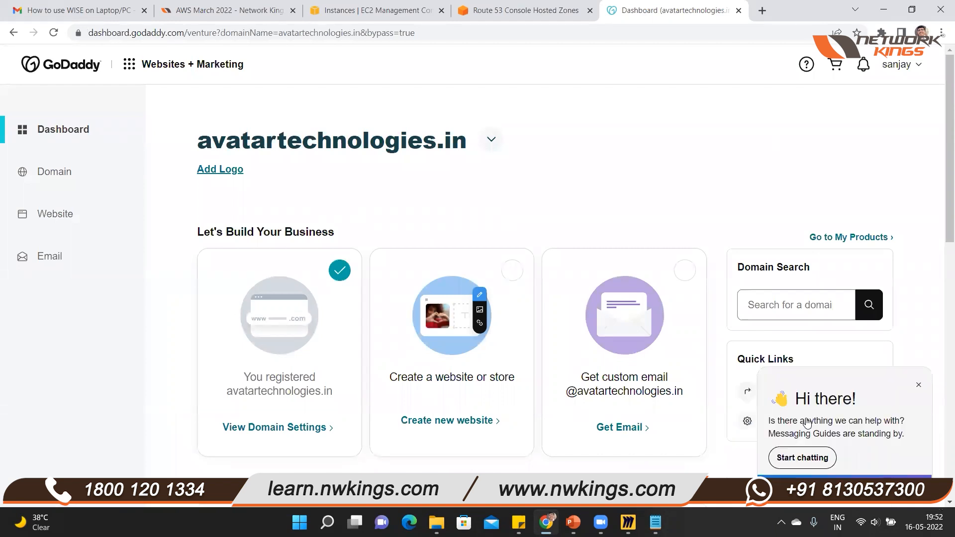
Open the avatartechnologies.in domain settings in GoDaddy and go to its DNS management page
click(807, 423)
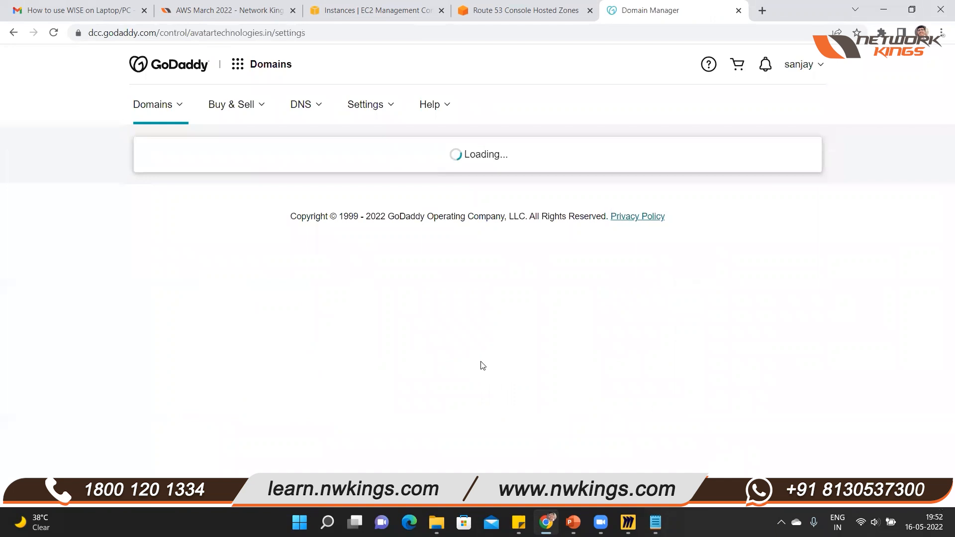
scroll(498, 358, down, 5)
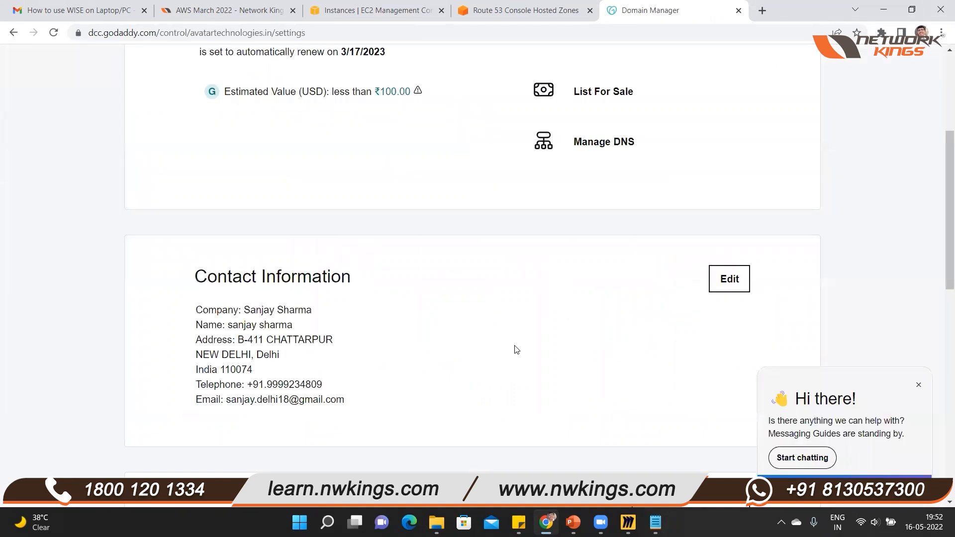
scroll(502, 372, down, 5)
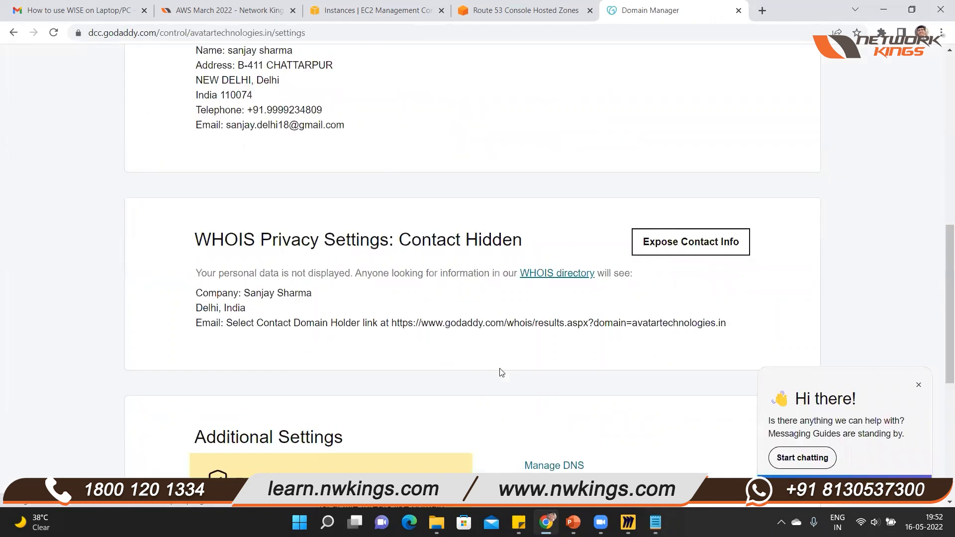
scroll(567, 289, down, 3)
click(562, 285)
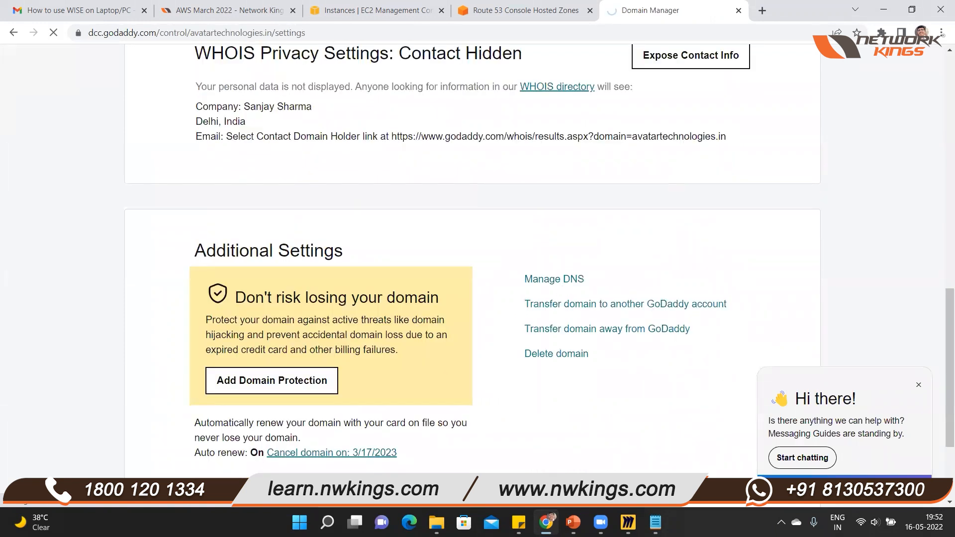
mouse_move(655, 523)
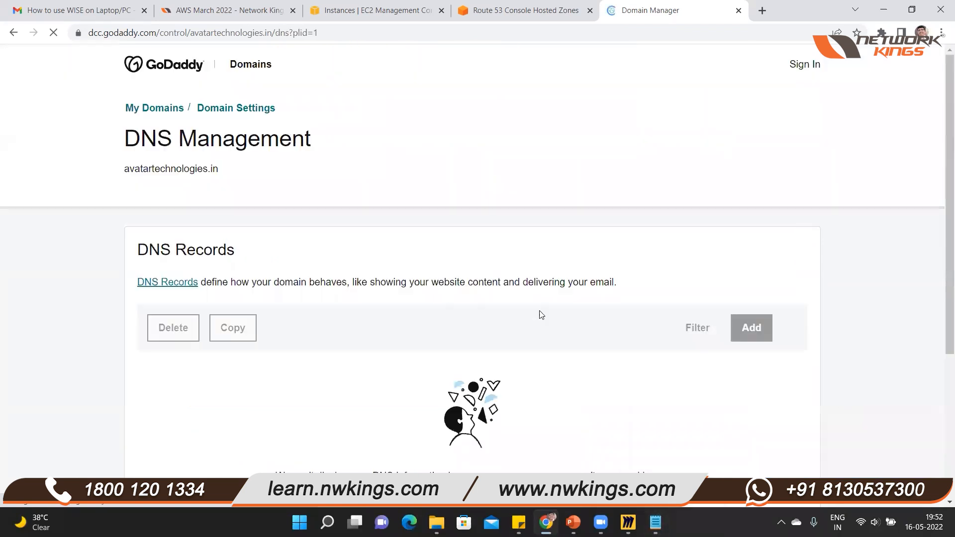
Compare the domain's GoDaddy name servers with the four listed in Notepad, and close Notepad
scroll(670, 214, down, 6)
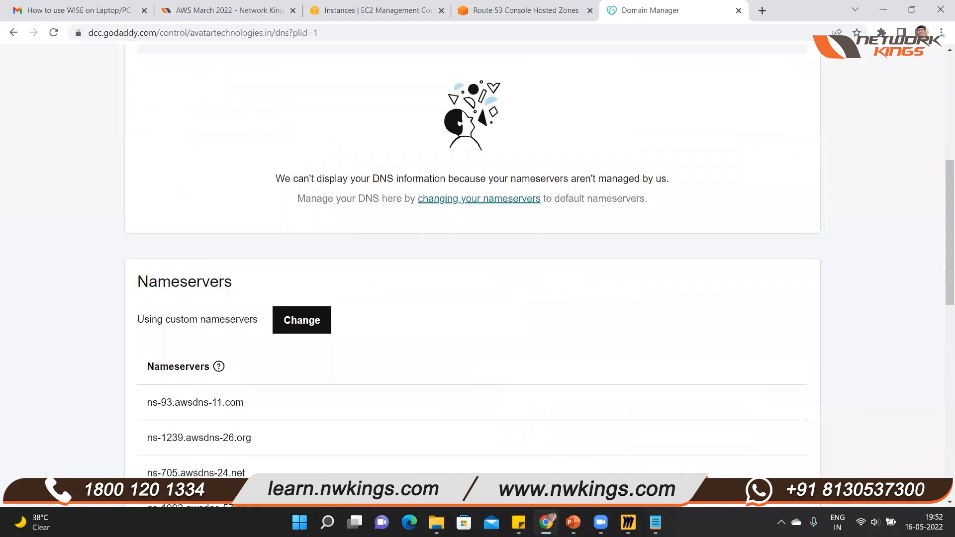
scroll(697, 209, down, 3)
key(alt+Tab)
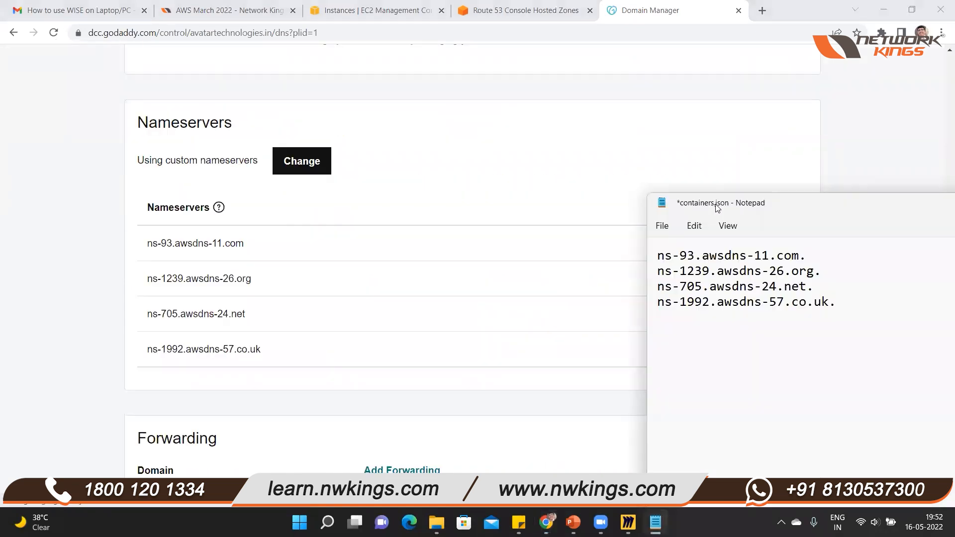
drag(716, 205, 368, 213)
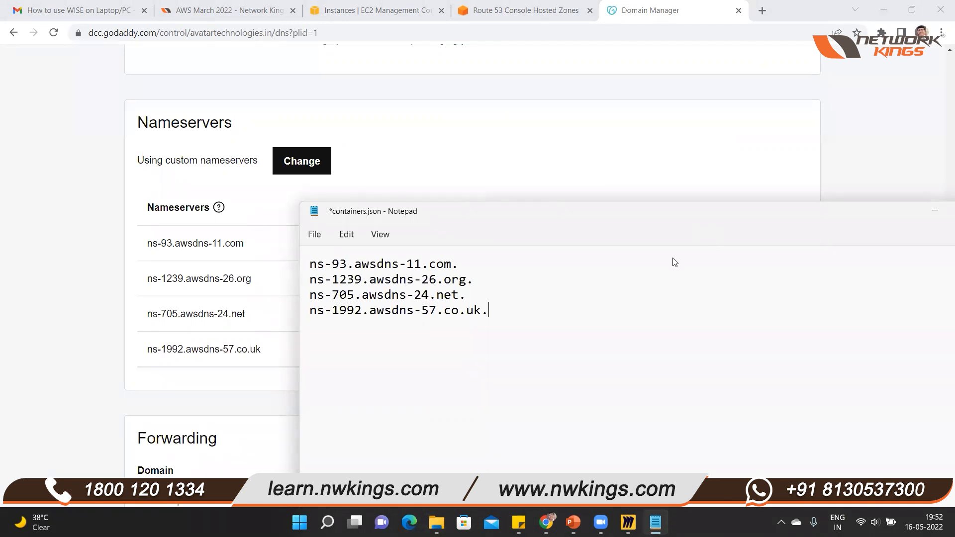
drag(721, 211, 442, 225)
click(712, 225)
click(374, 483)
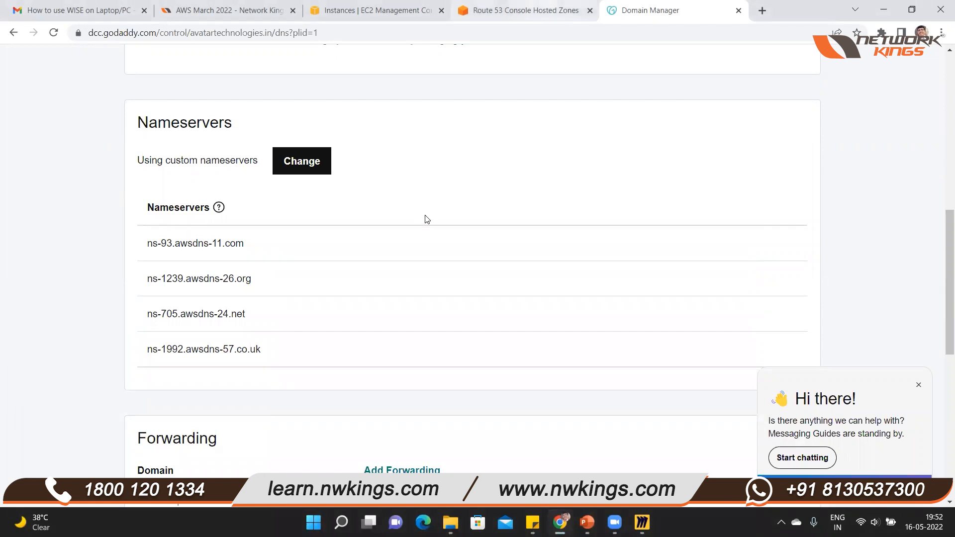
Return to the avatartechnologies.in hosted zone in Route 53 and start a new record with the Failover routing policy
key(ctrl+shift+Tab)
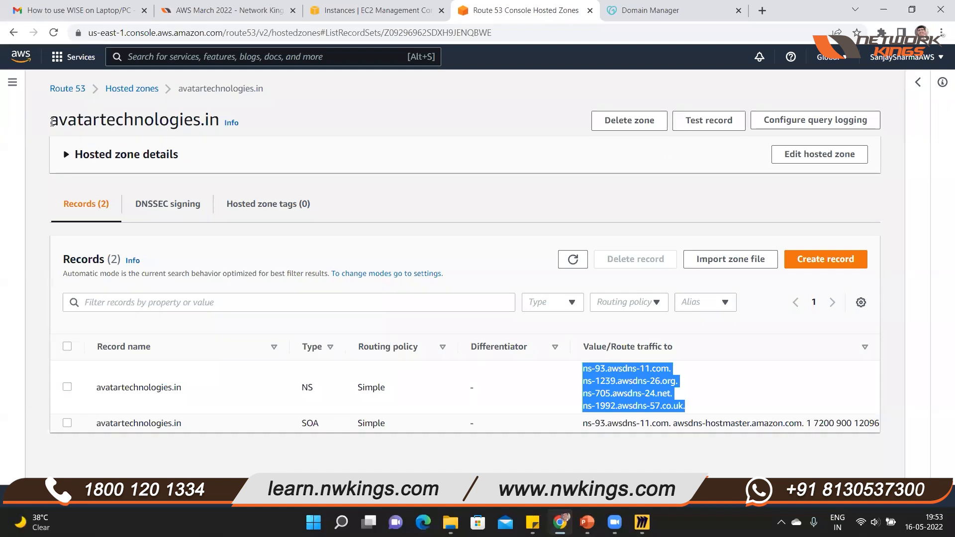
click(141, 121)
drag(50, 120, 220, 122)
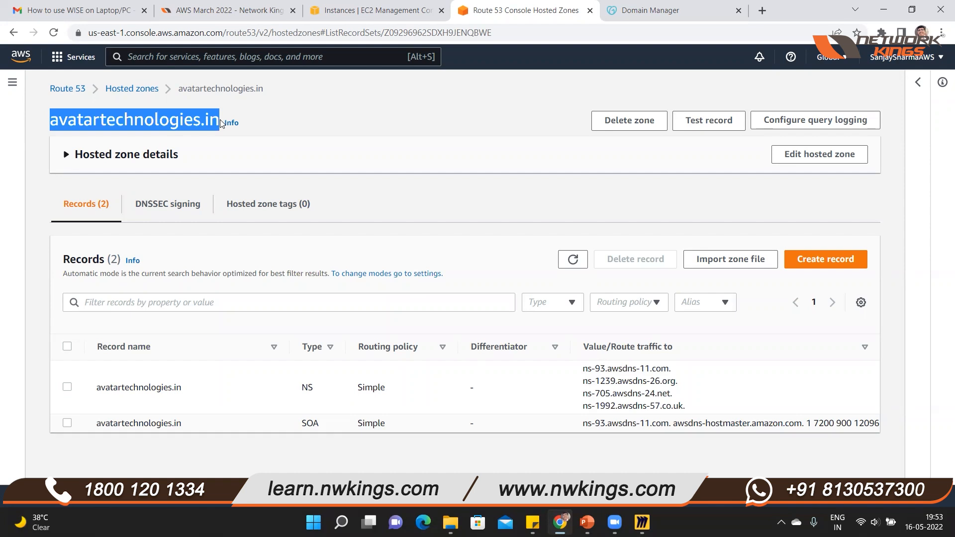
double_click(309, 389)
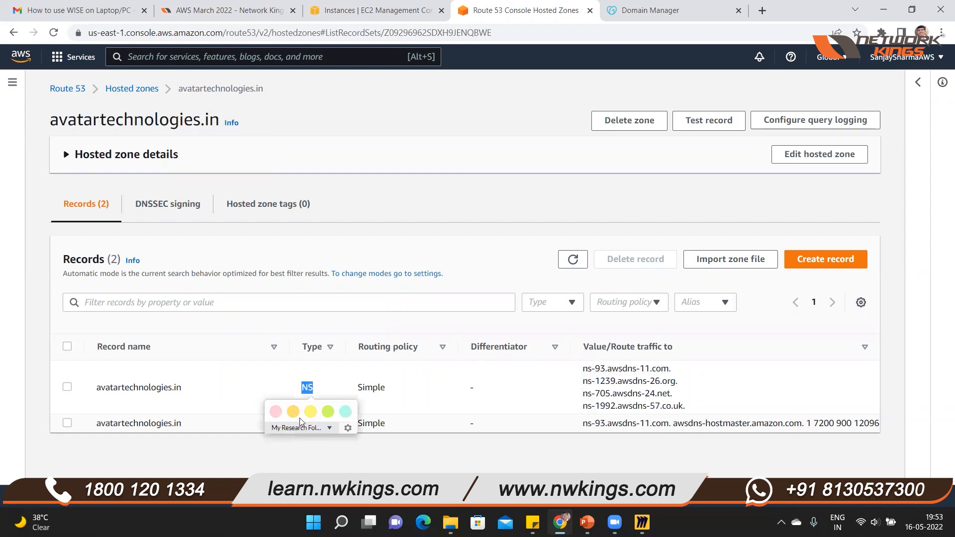
double_click(310, 424)
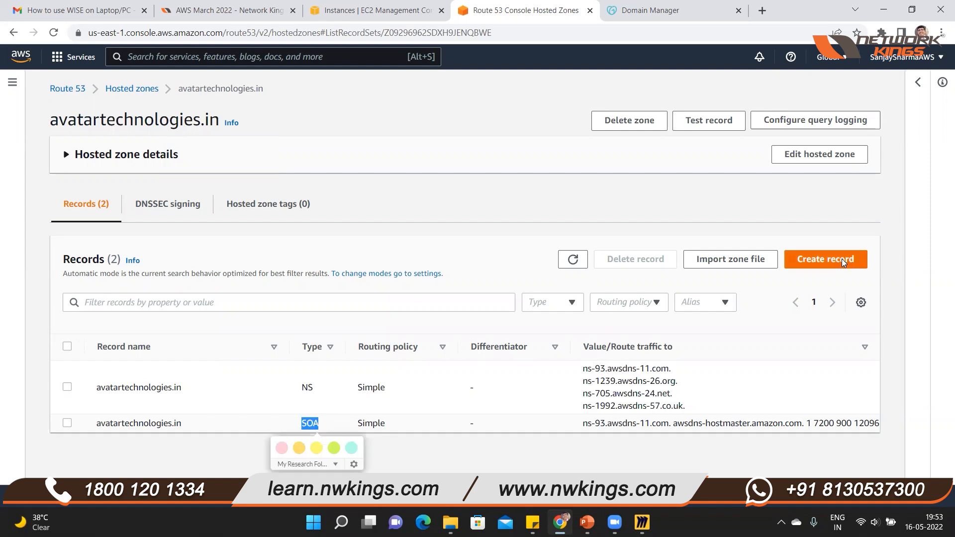
click(826, 258)
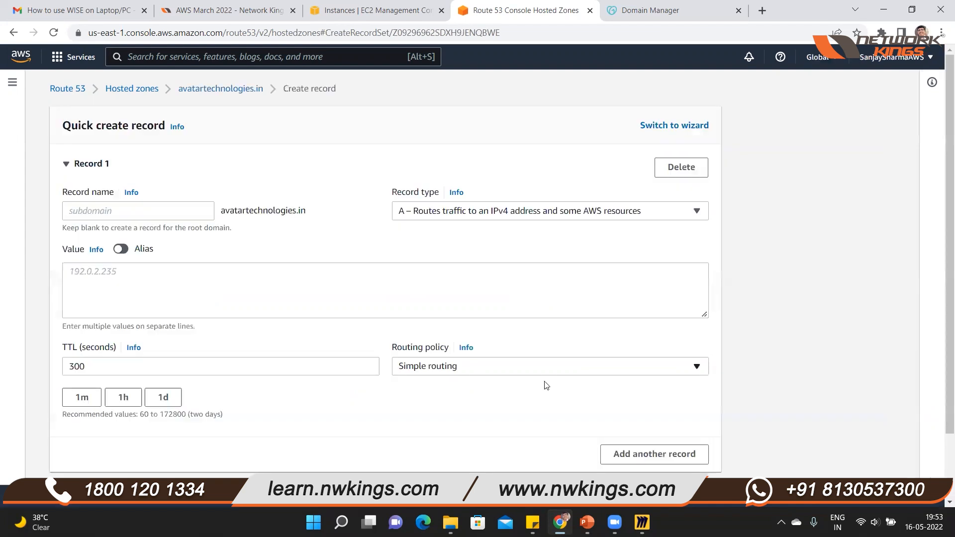
mouse_move(411, 350)
mouse_down()
mouse_move(392, 348)
mouse_move(447, 350)
mouse_up()
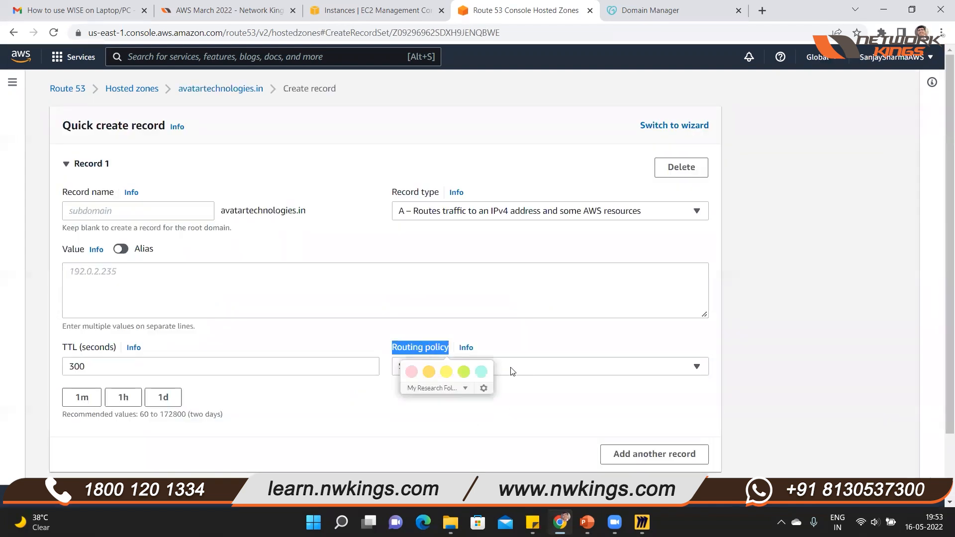
click(496, 366)
click(455, 337)
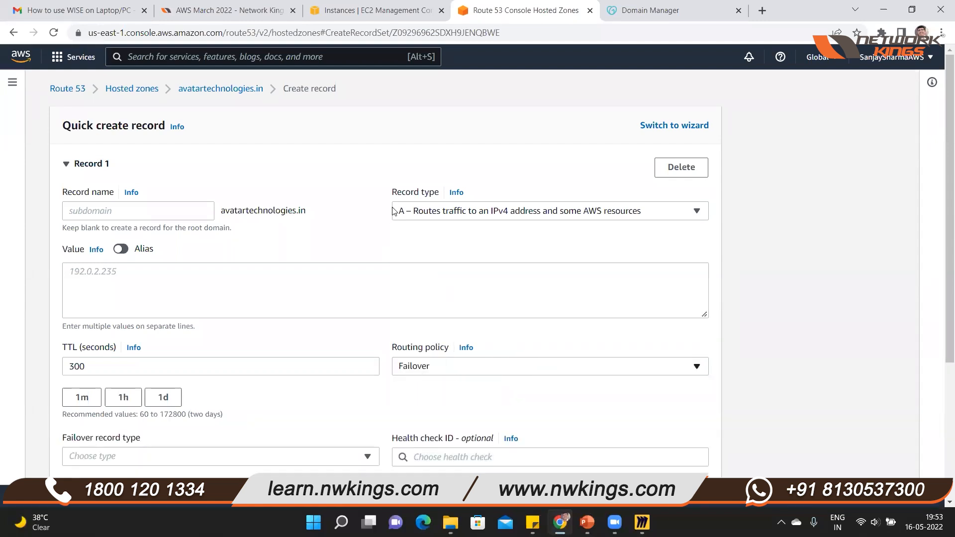
Choose record type A for the root domain and set its value to the Primary Server's public IPv4 address, 44.200.44.119, copied from EC2
drag(393, 192, 439, 193)
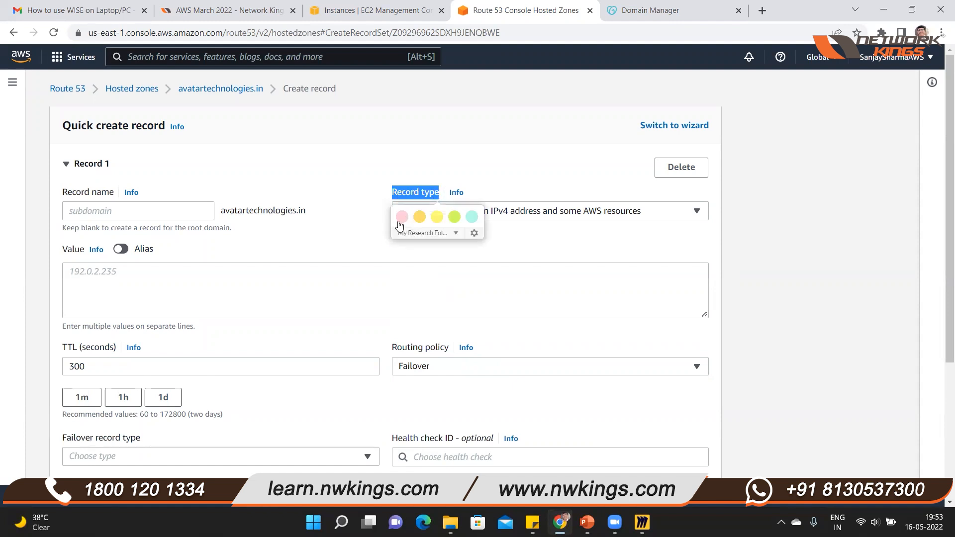
click(409, 215)
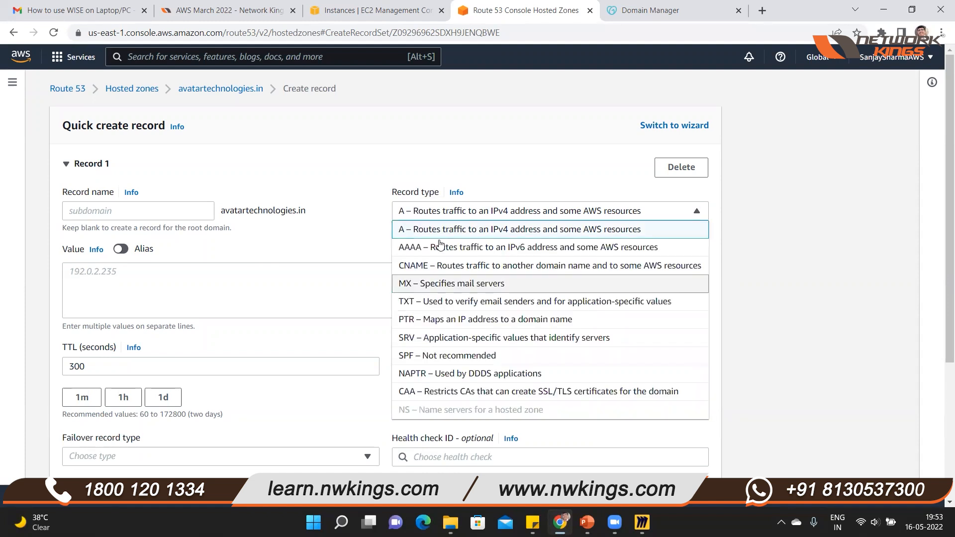
click(439, 230)
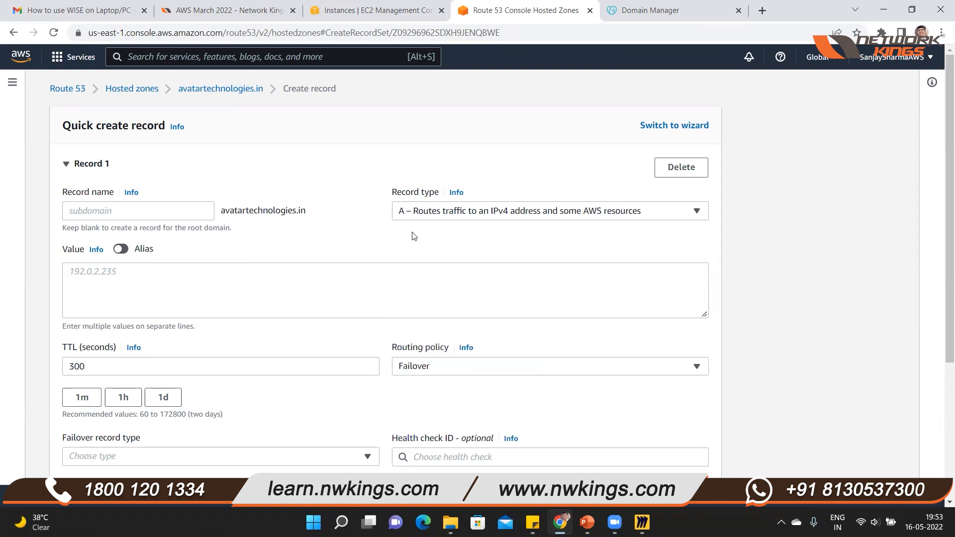
drag(222, 211, 306, 212)
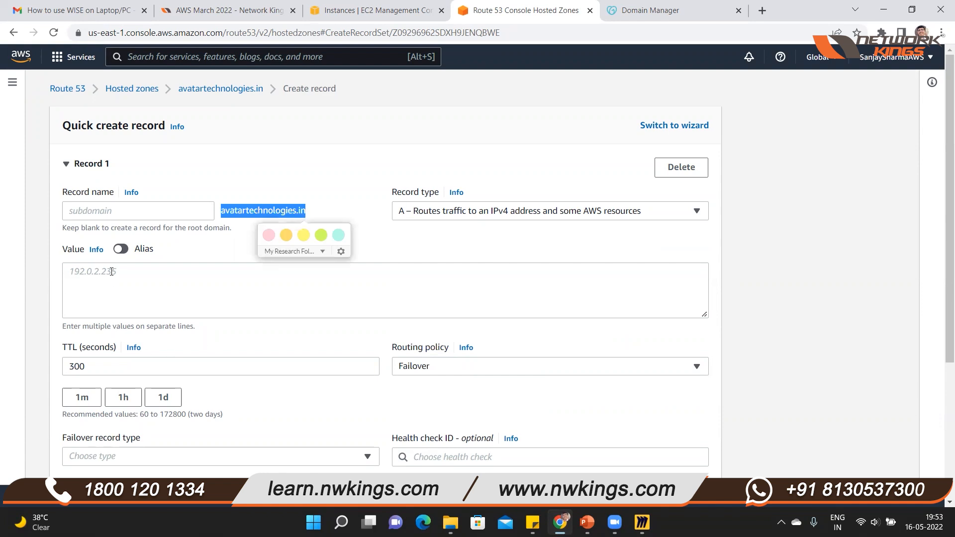
click(112, 271)
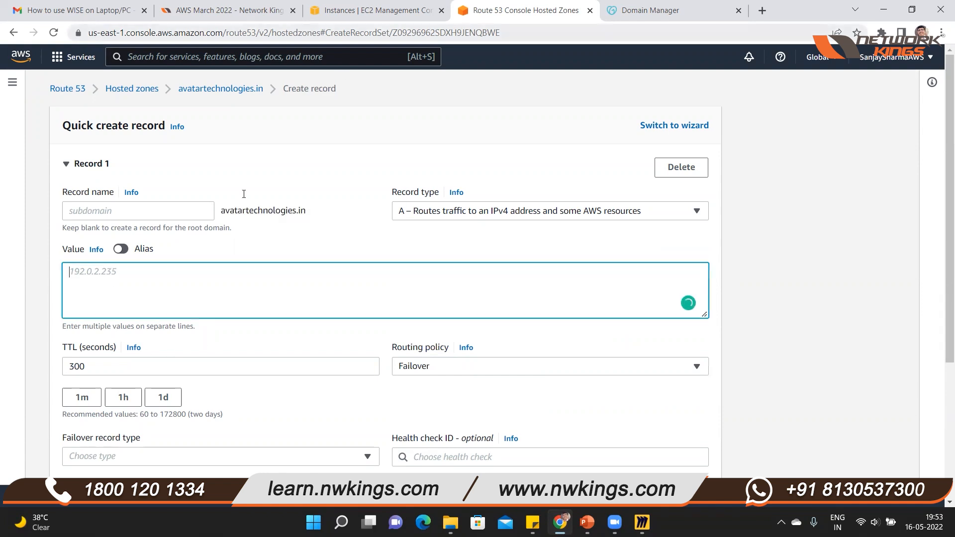
click(428, 397)
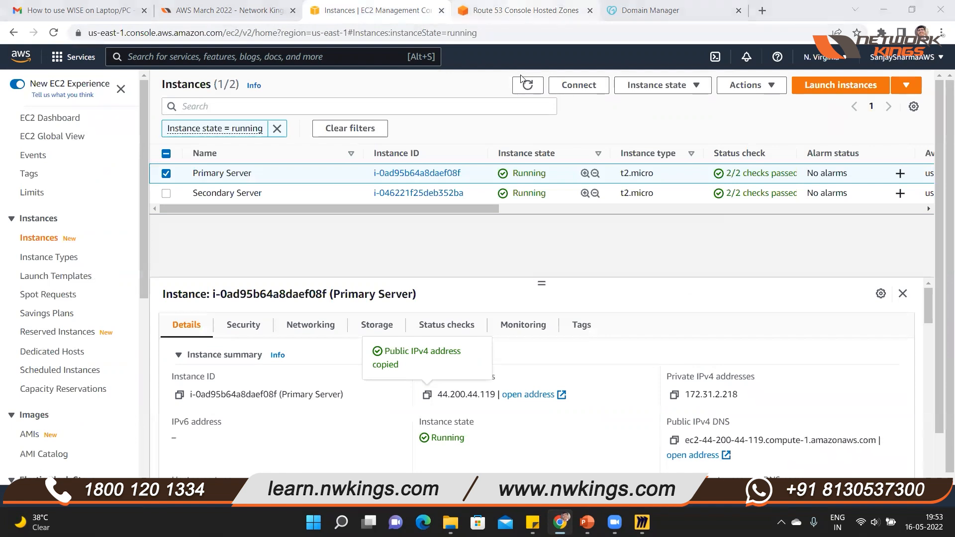
click(521, 10)
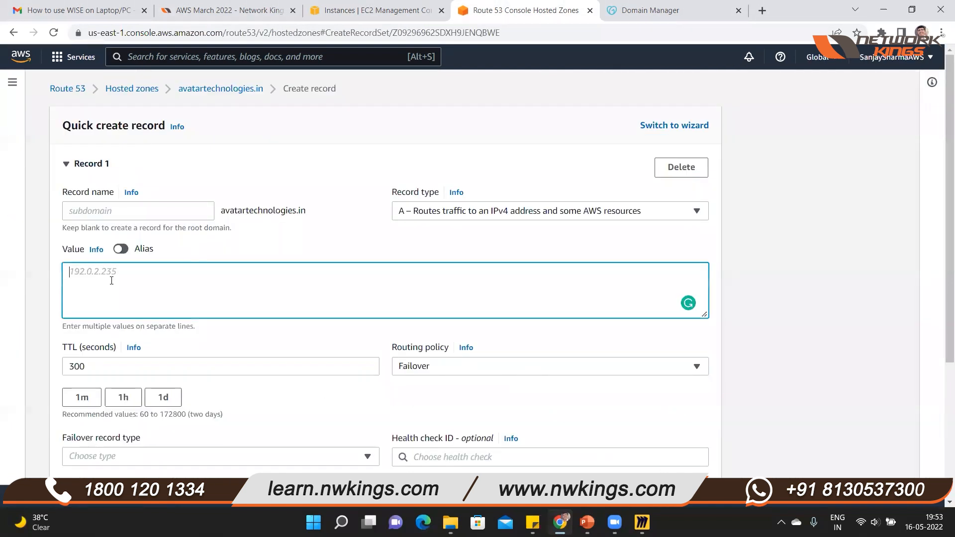
key(ctrl+v)
Set the failover record type to Primary, assign PrimaryServerHealthCheck as its health check, and enter Primary as the record ID
scroll(370, 404, down, 2)
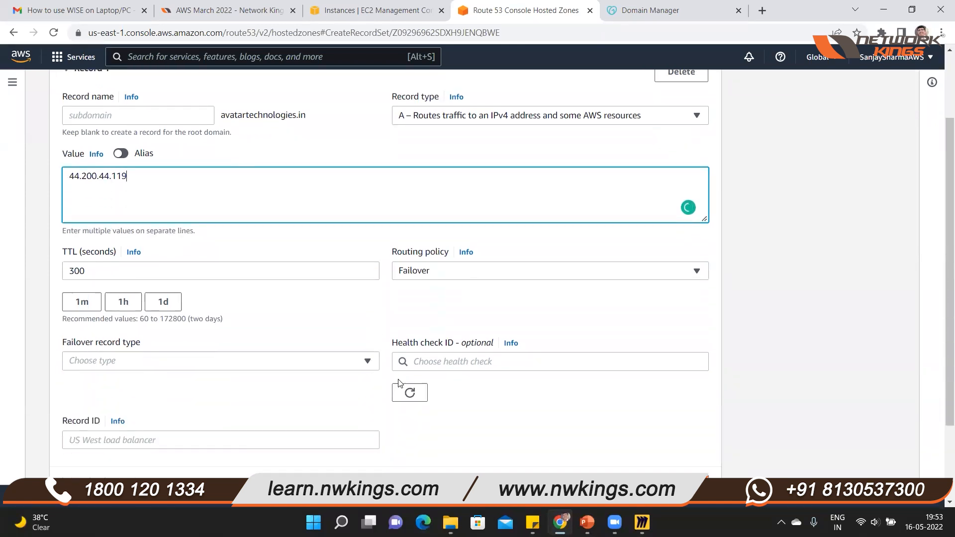
scroll(401, 384, down, 1)
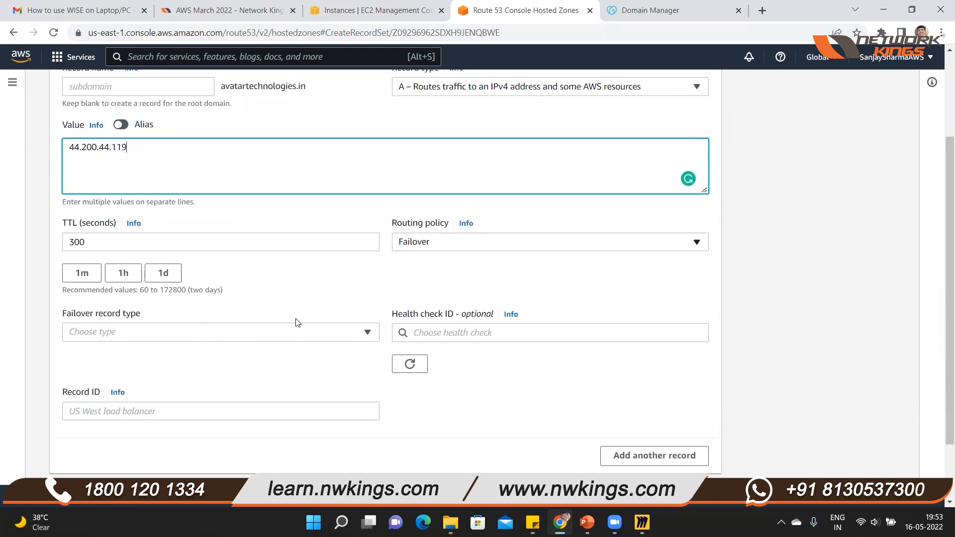
drag(67, 314, 136, 314)
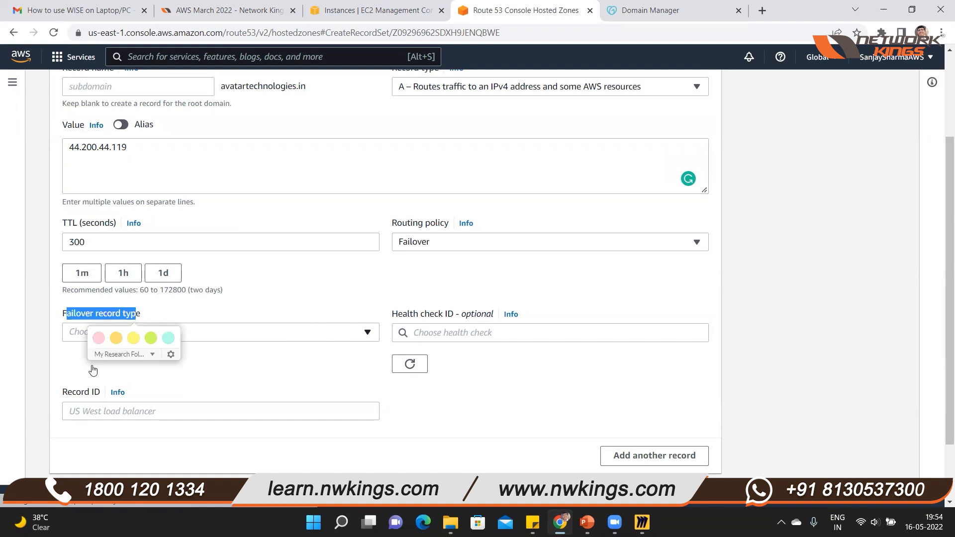
click(98, 332)
click(98, 369)
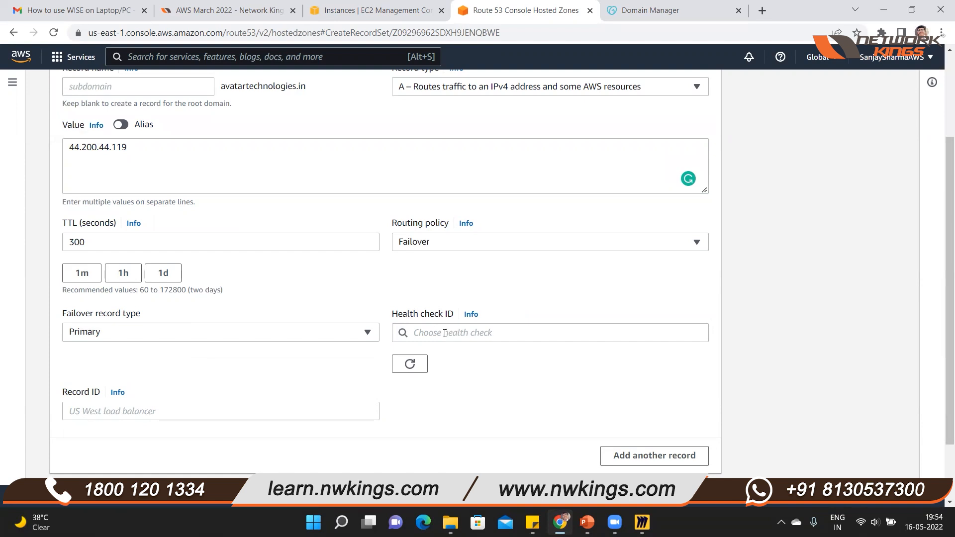
click(479, 336)
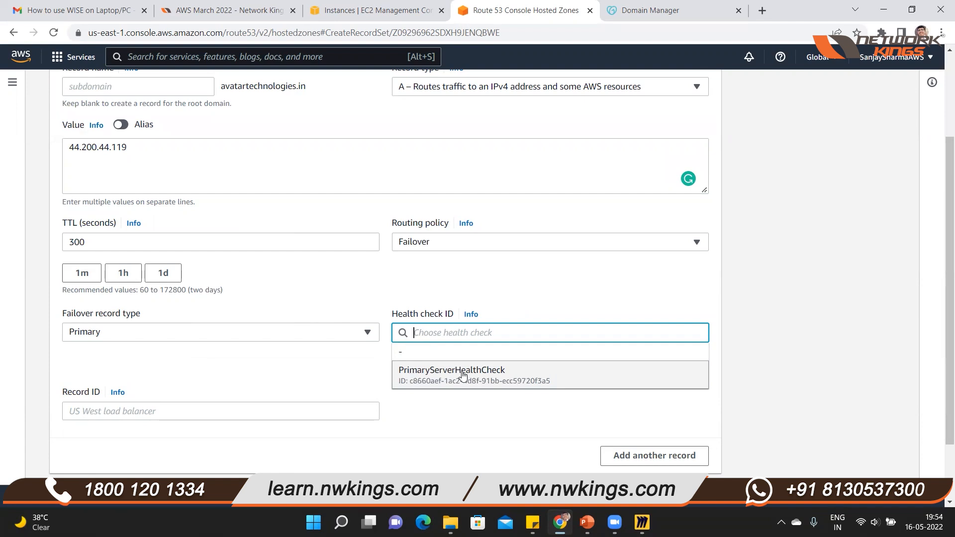
click(487, 374)
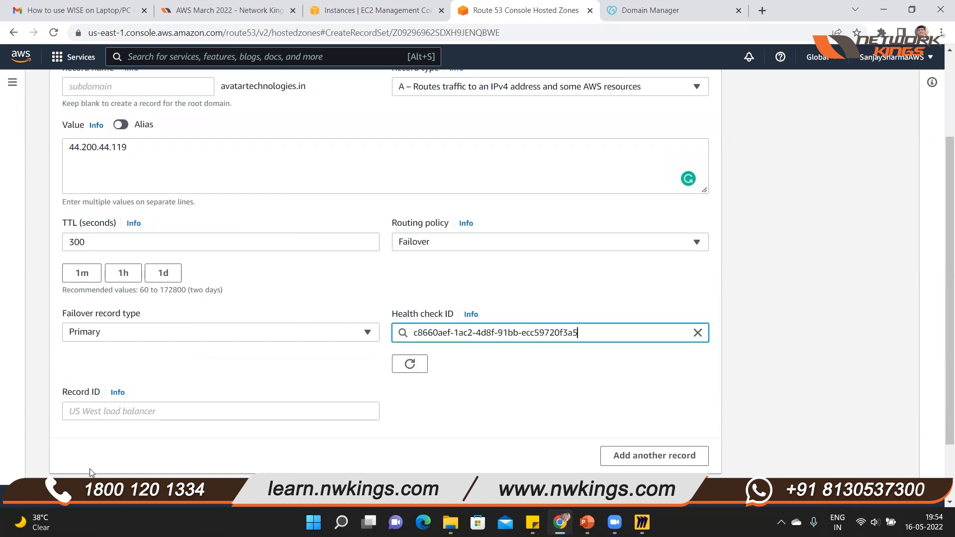
click(117, 416)
text(Primary)
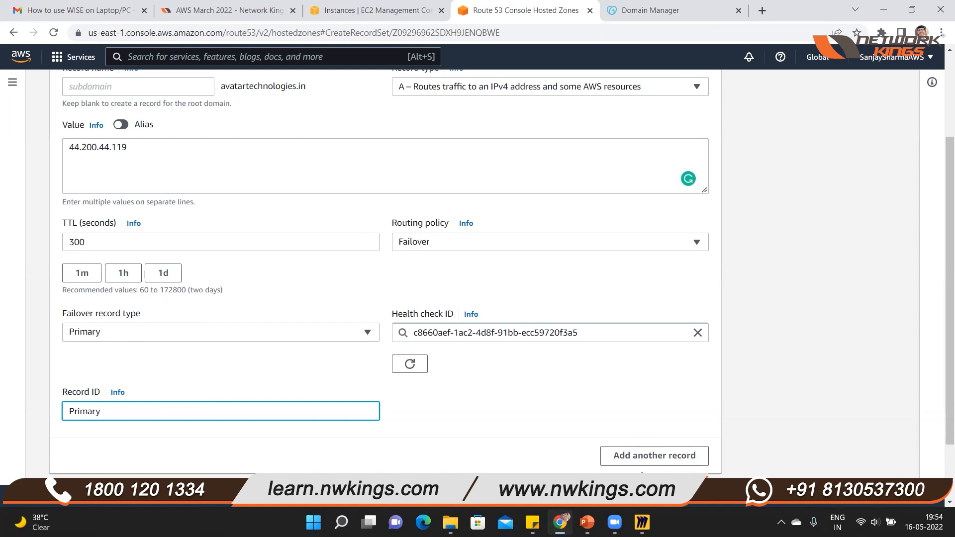
Add a second A record for the root domain with the Secondary Server's public IPv4 address, 34.207.218.69, copied from EC2, as its value
click(647, 457)
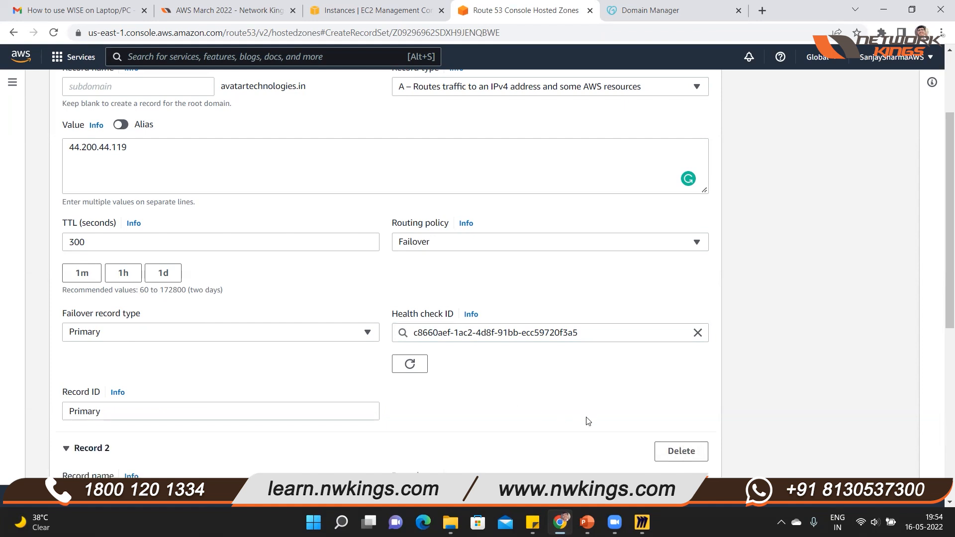
scroll(587, 418, down, 1)
scroll(587, 418, down, 2)
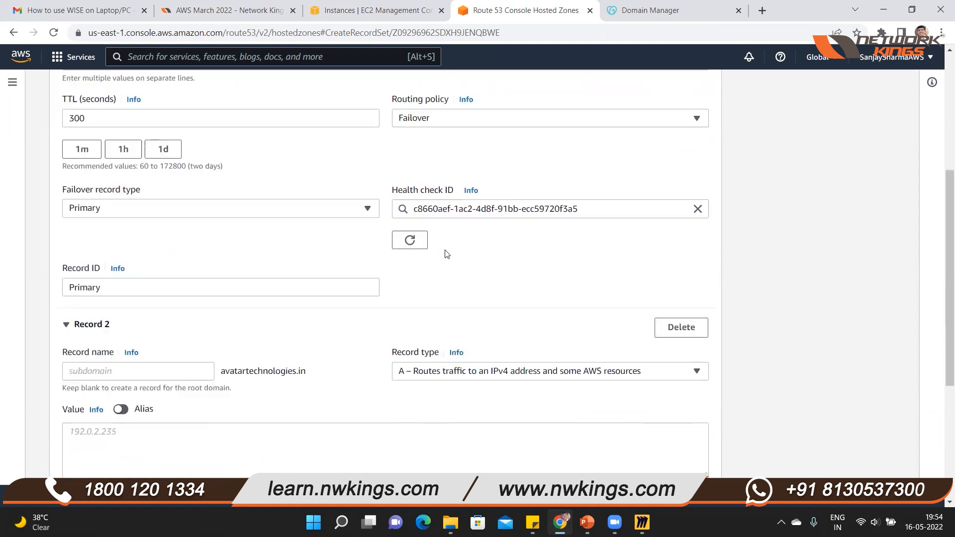
scroll(431, 250, down, 1)
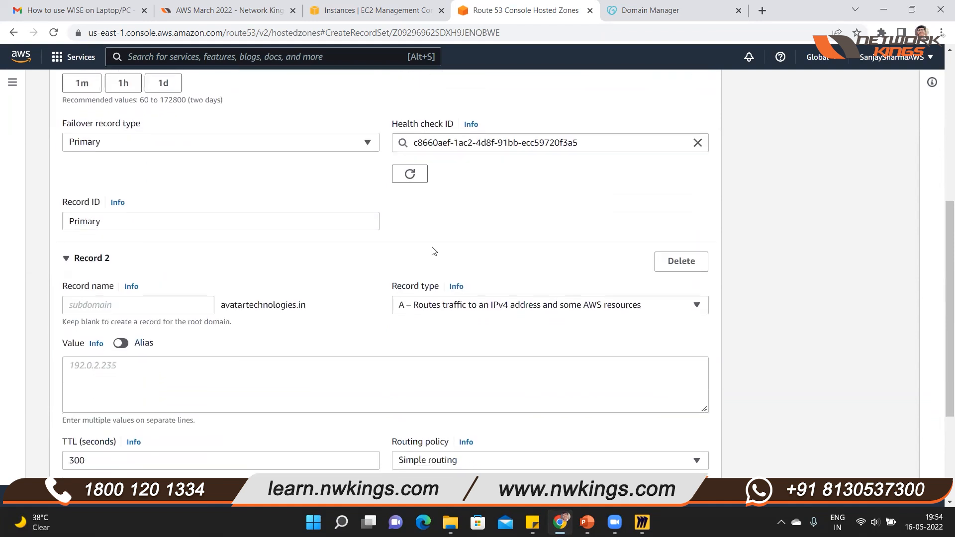
scroll(102, 310, down, 1)
click(103, 311)
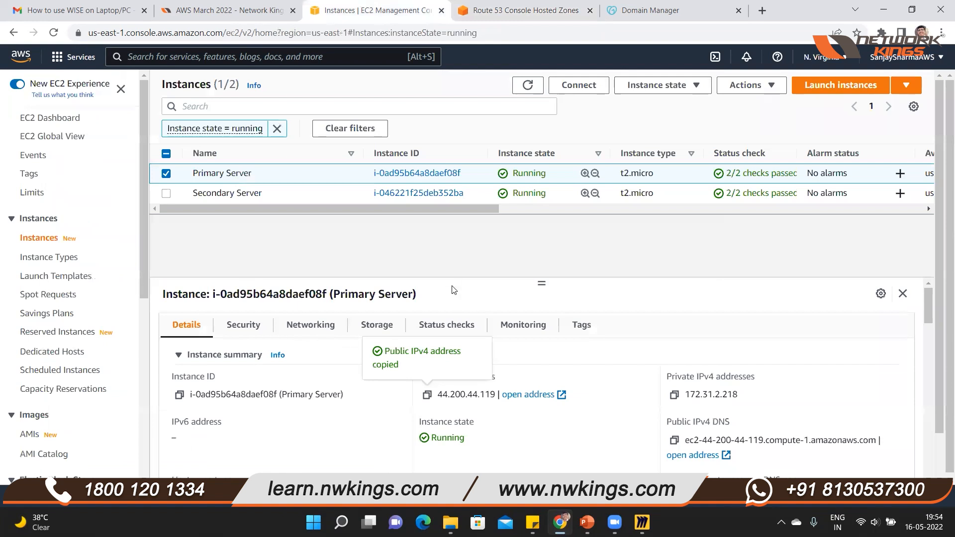
key(ctrl+Tab)
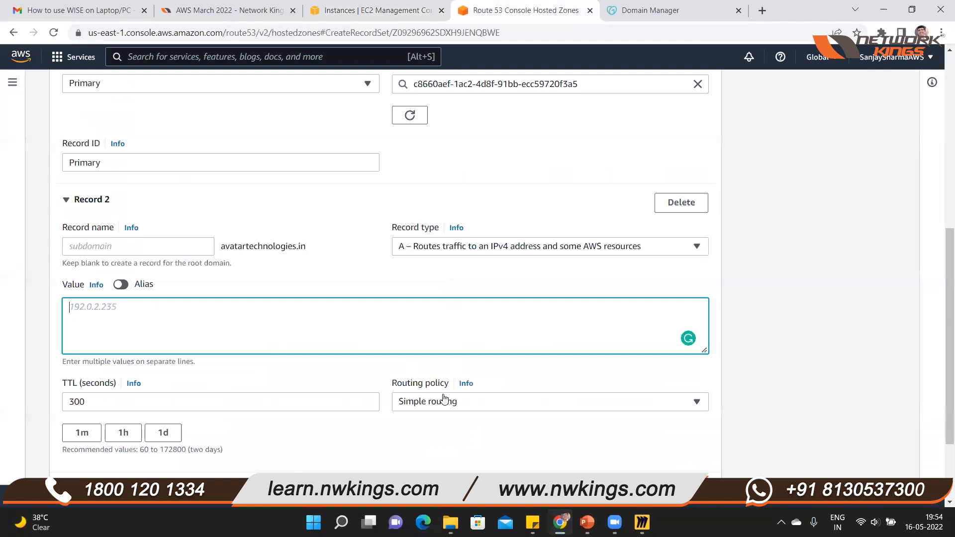
key(ctrl+v)
Give the second record the Failover routing policy, set its failover record type to Secondary, and enter Secondary as the record ID
click(442, 399)
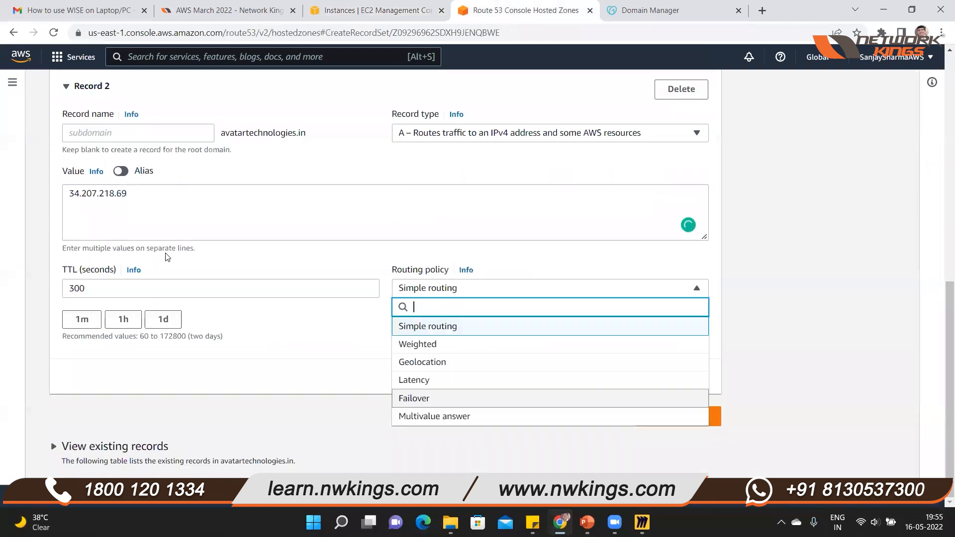
scroll(360, 292, down, 2)
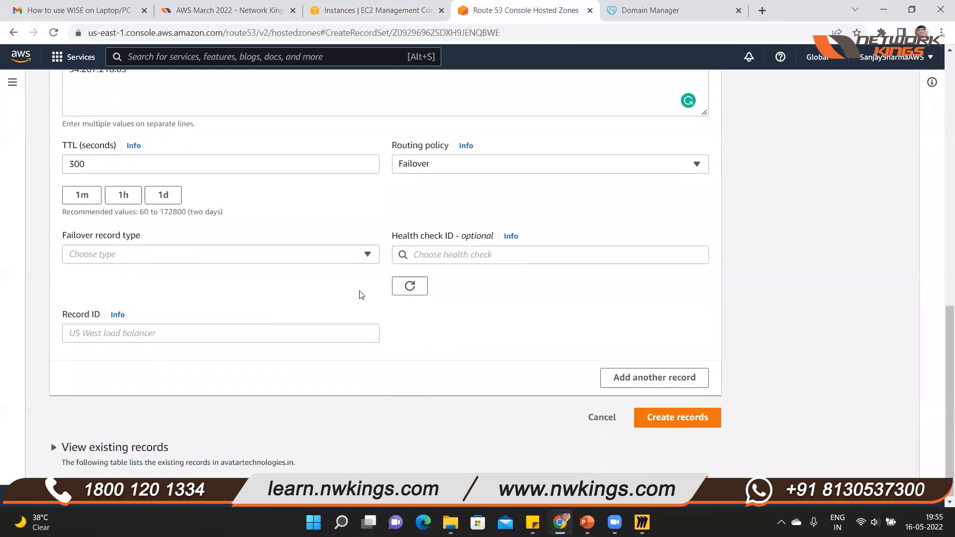
click(220, 254)
click(221, 309)
click(158, 337)
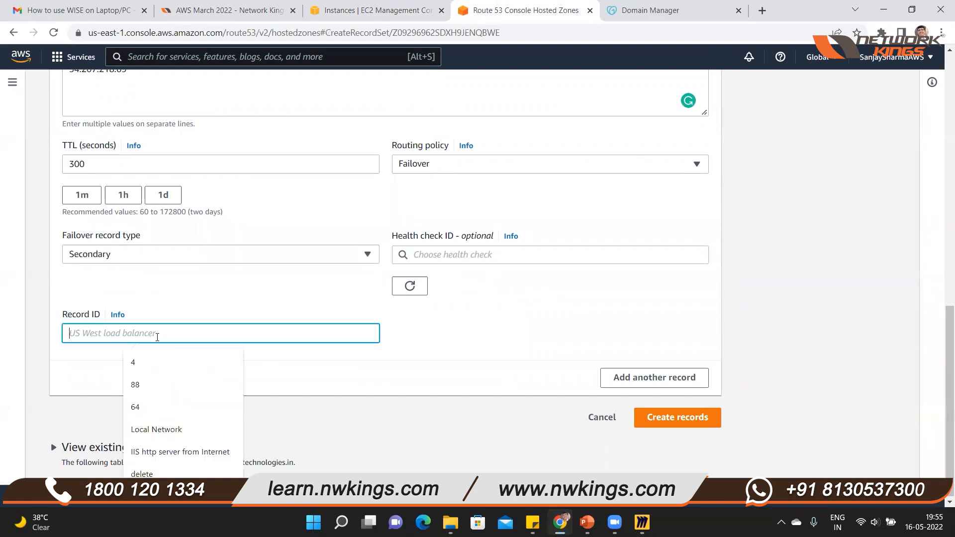
text(Seco)
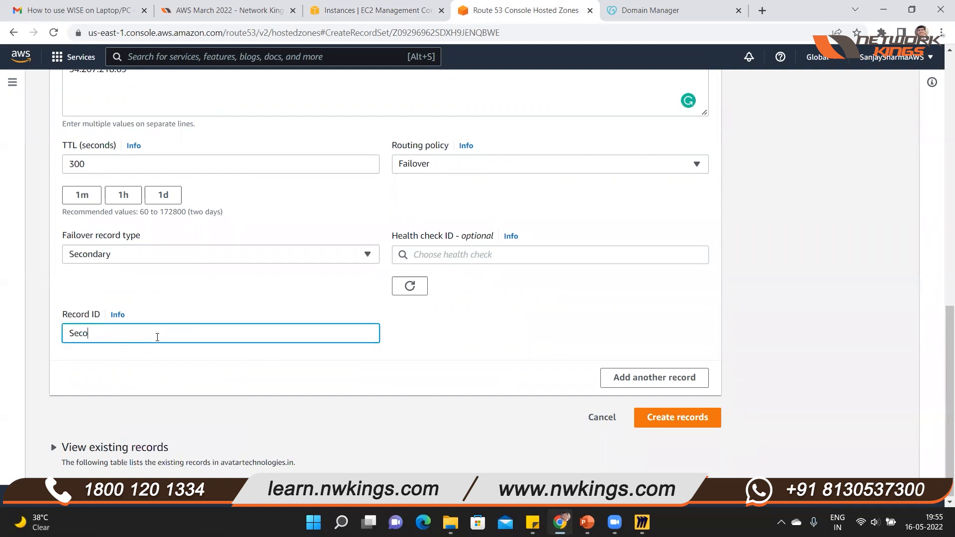
text(ndary)
Review the settings of both failover records and create them in the hosted zone
scroll(470, 353, up, 4)
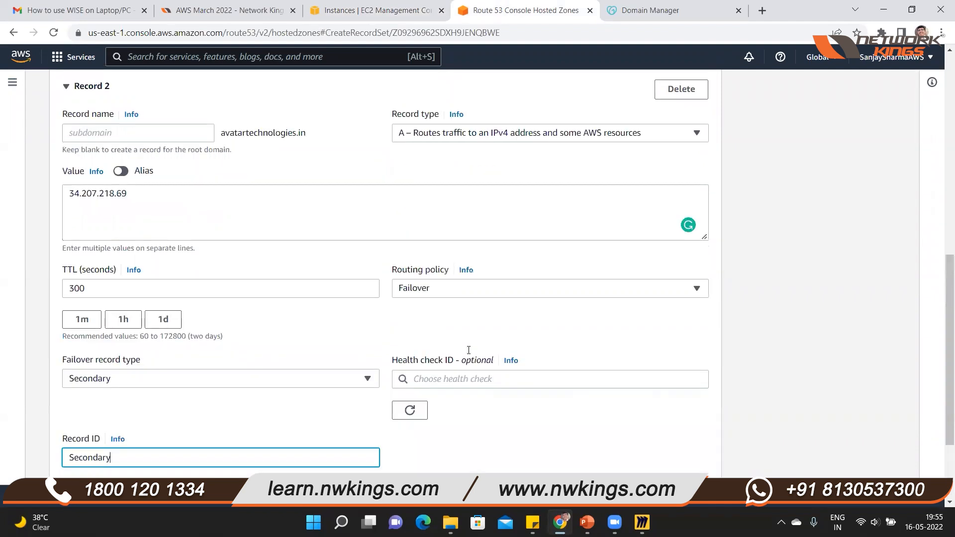
scroll(469, 350, up, 3)
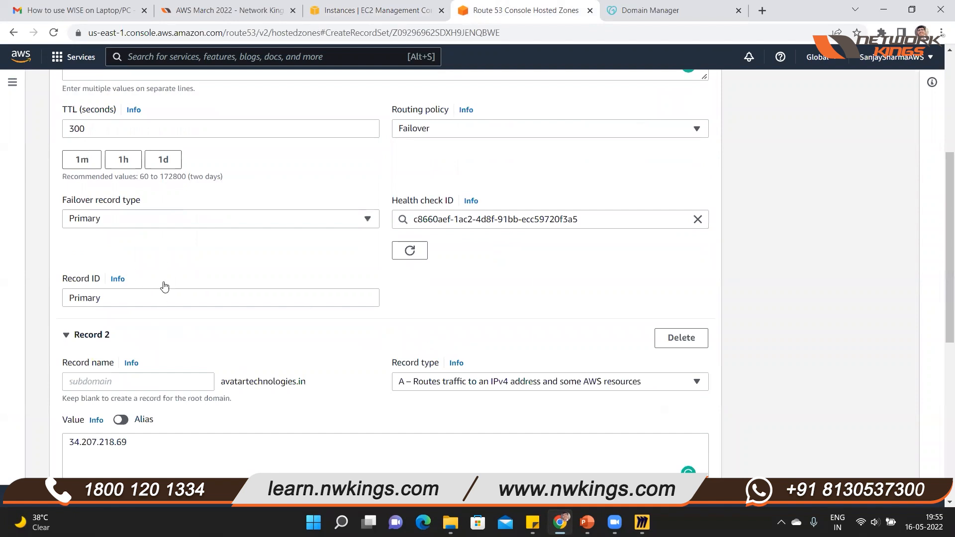
scroll(195, 336, up, 5)
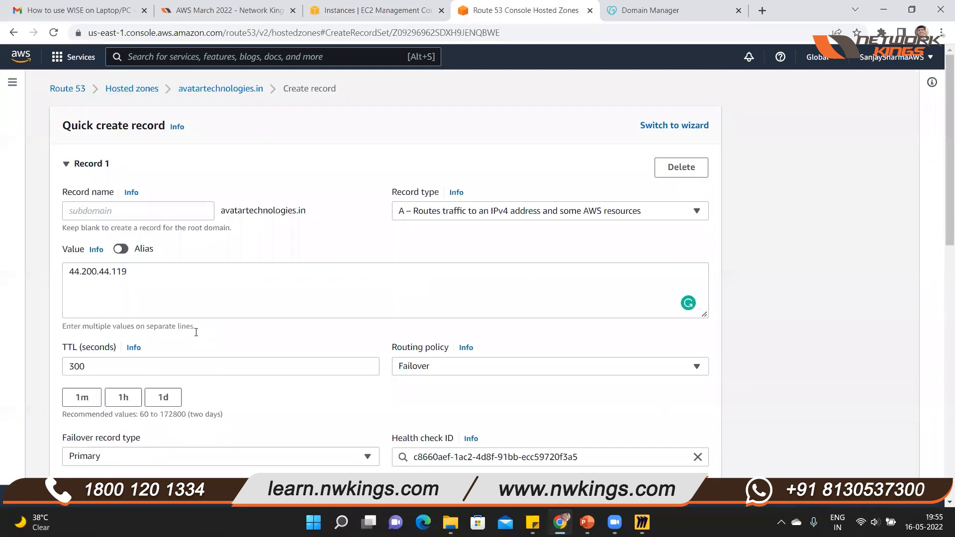
scroll(254, 231, down, 2)
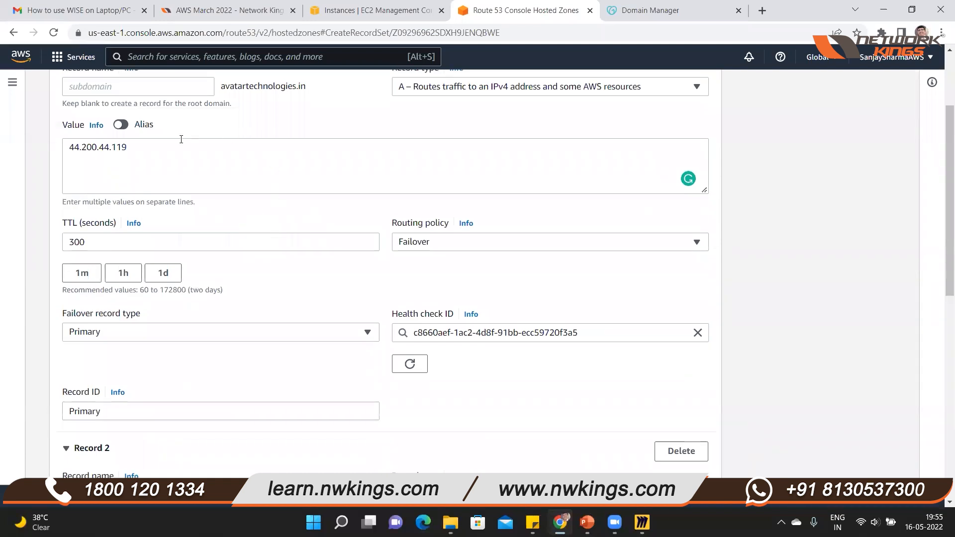
scroll(164, 134, down, 8)
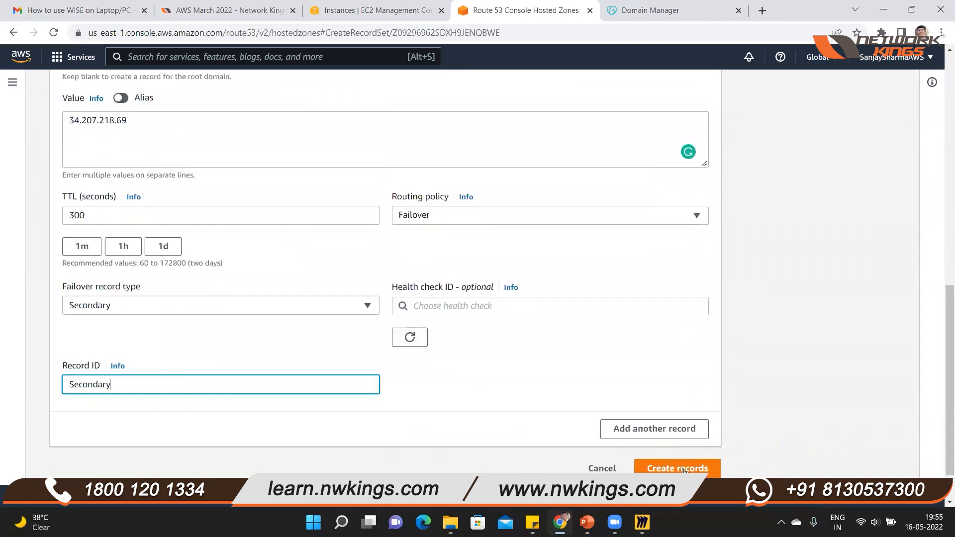
click(682, 471)
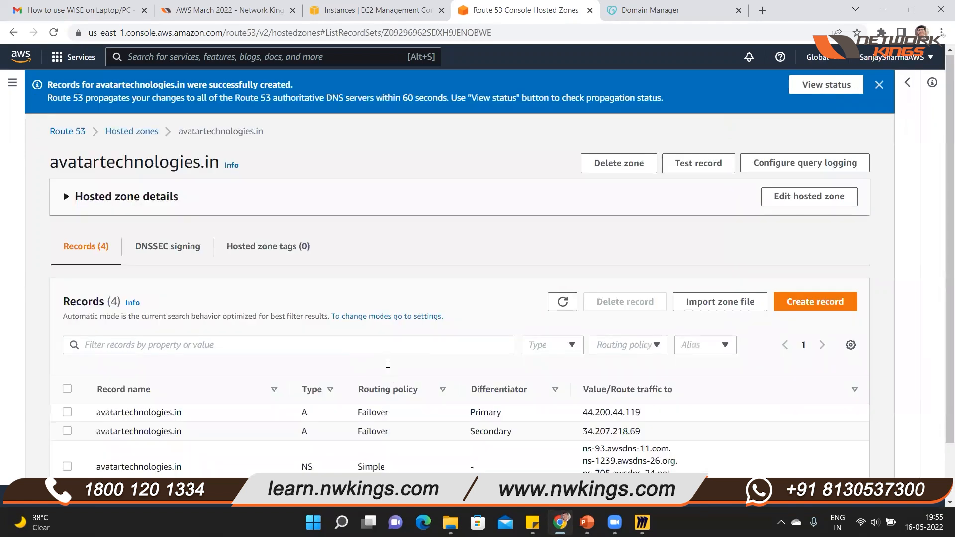
Examine the record names, differentiators and IP values of the two failover A records in the hosted zone's record list
scroll(388, 350, down, 2)
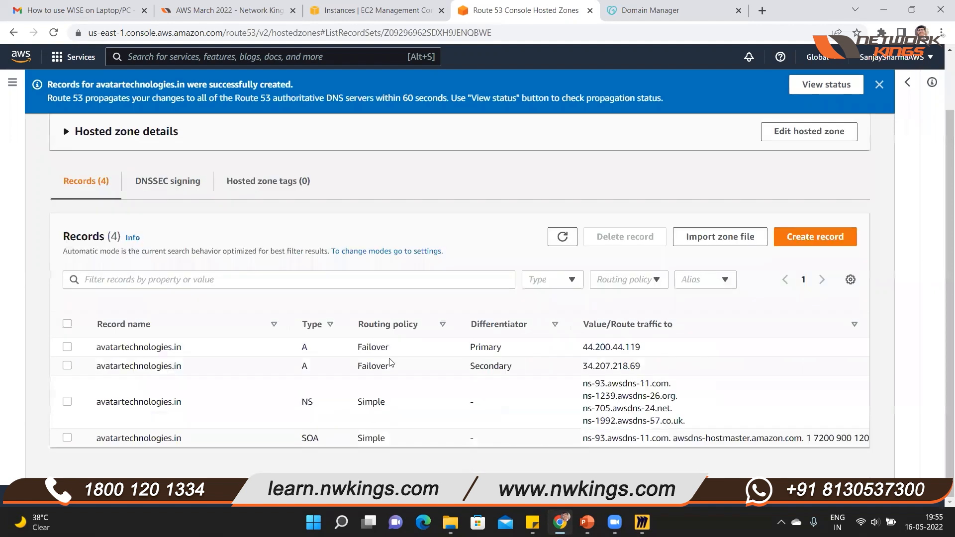
double_click(471, 348)
double_click(521, 368)
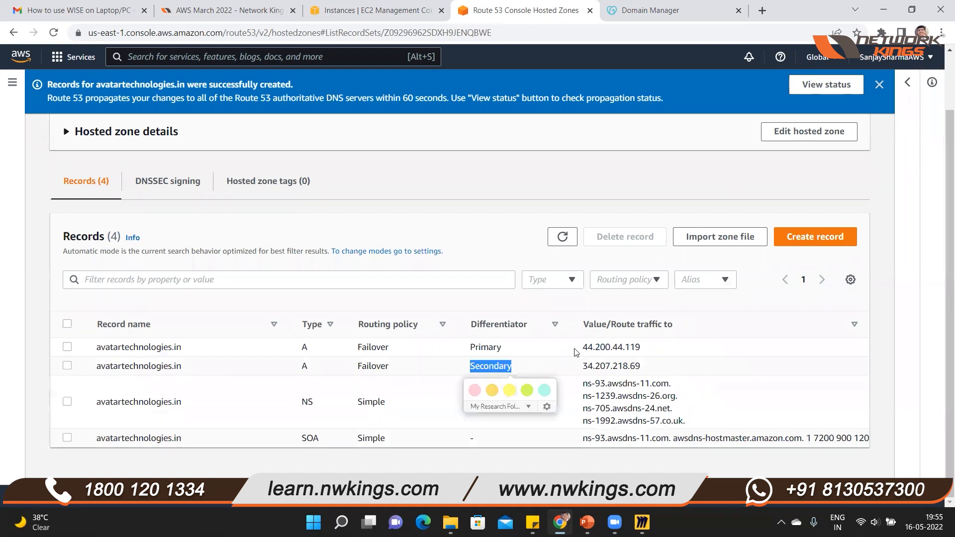
click(640, 348)
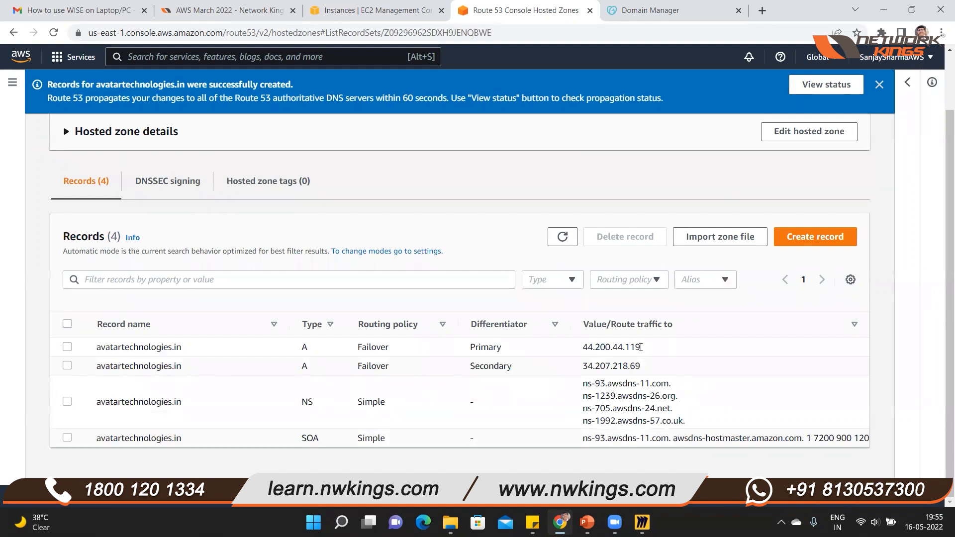
drag(641, 347, 583, 367)
double_click(648, 374)
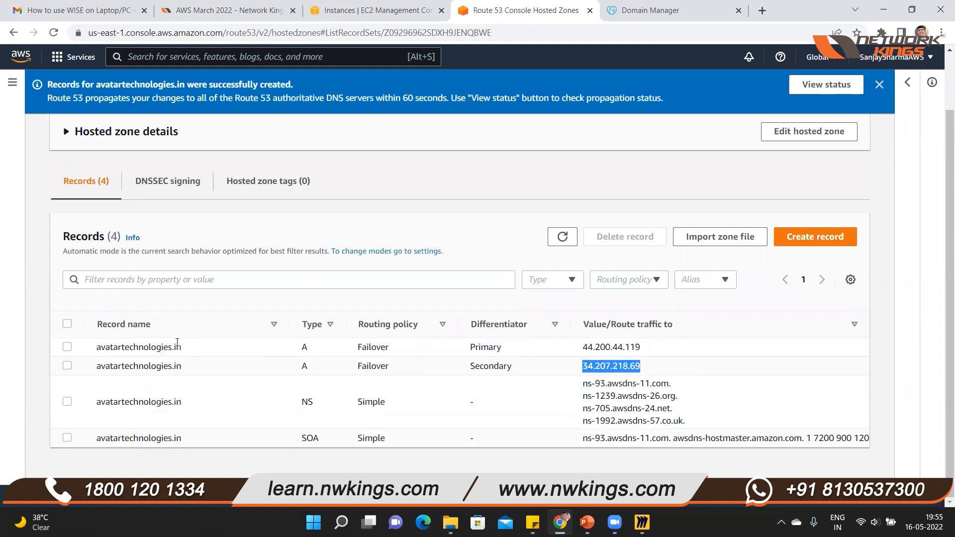
drag(182, 347, 120, 355)
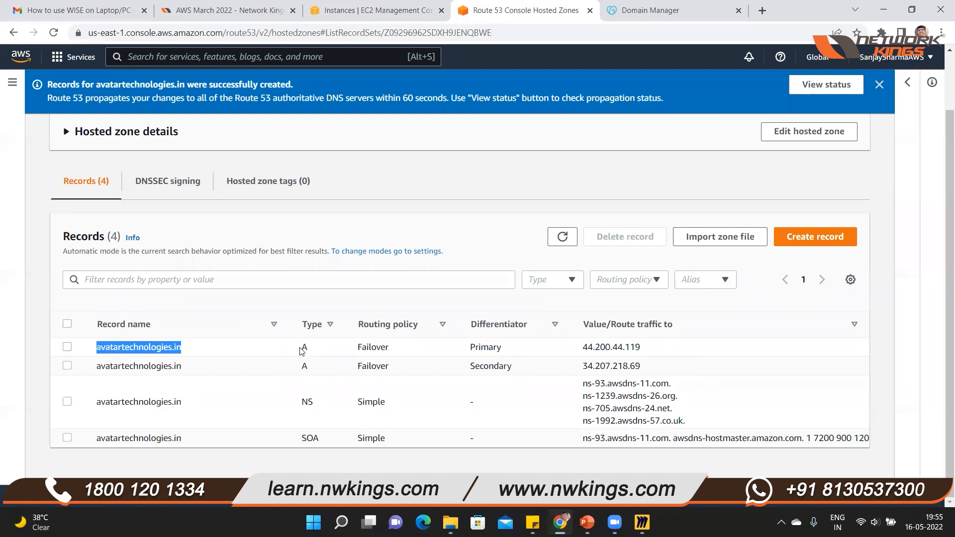
double_click(243, 364)
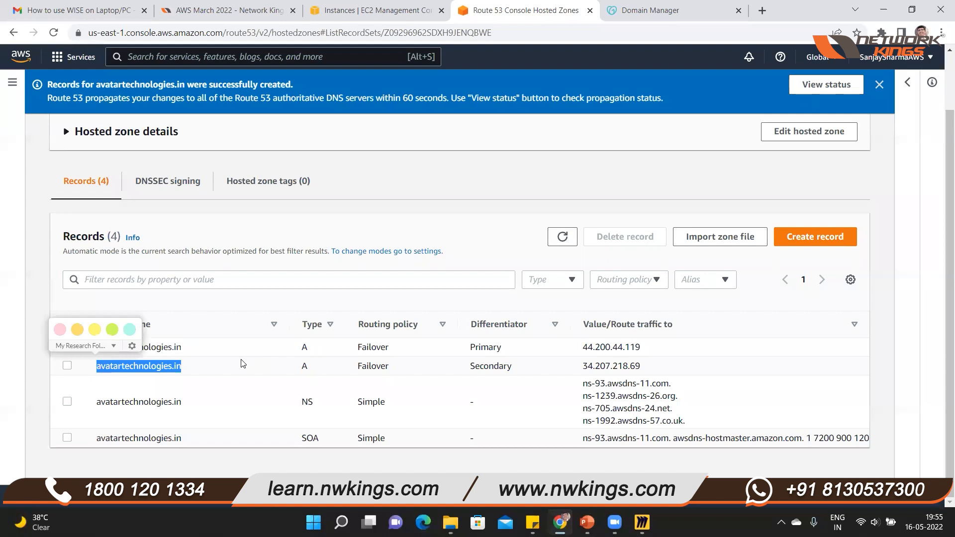
double_click(347, 328)
click(944, 297)
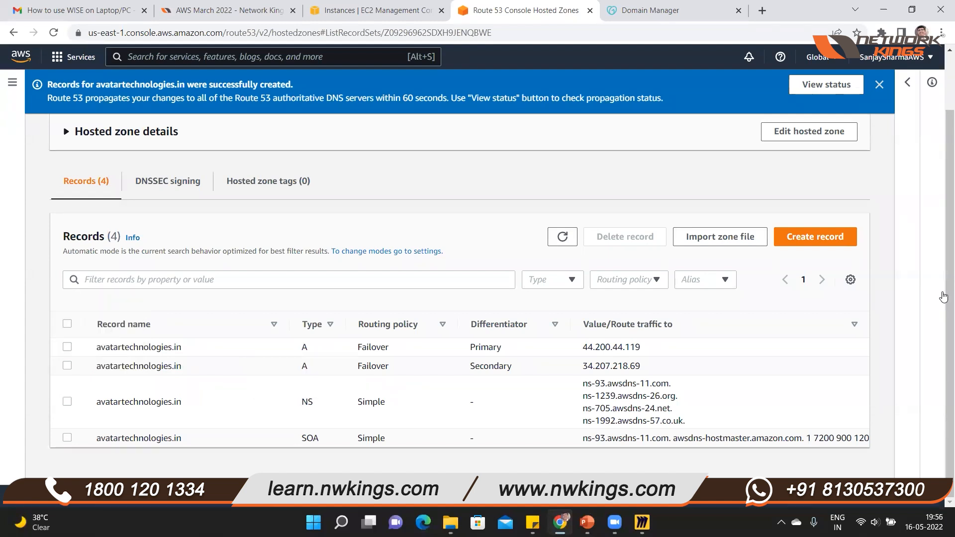
click(944, 297)
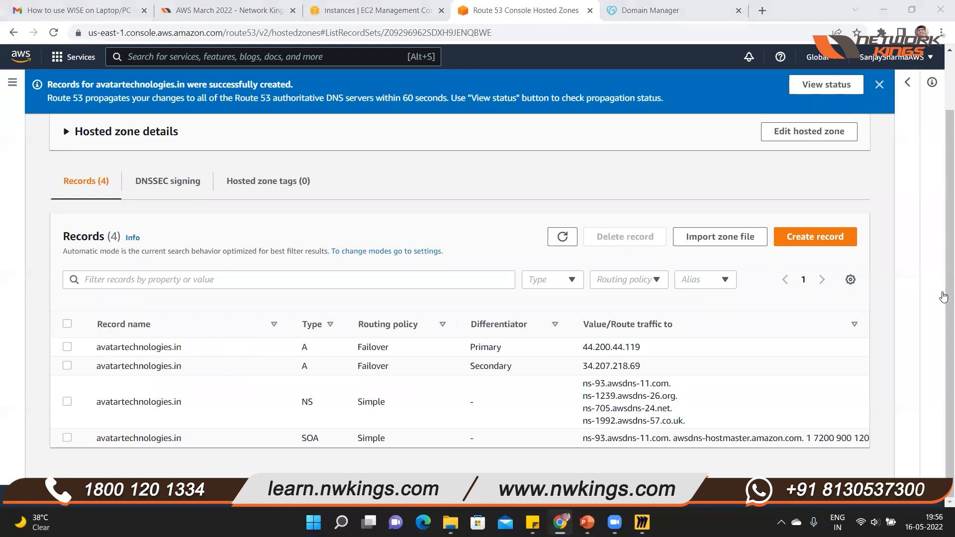
Copy the record name avatartechnologies.in and load the site in a new browser tab to test which server responds
drag(194, 350, 94, 357)
key(ctrl+c)
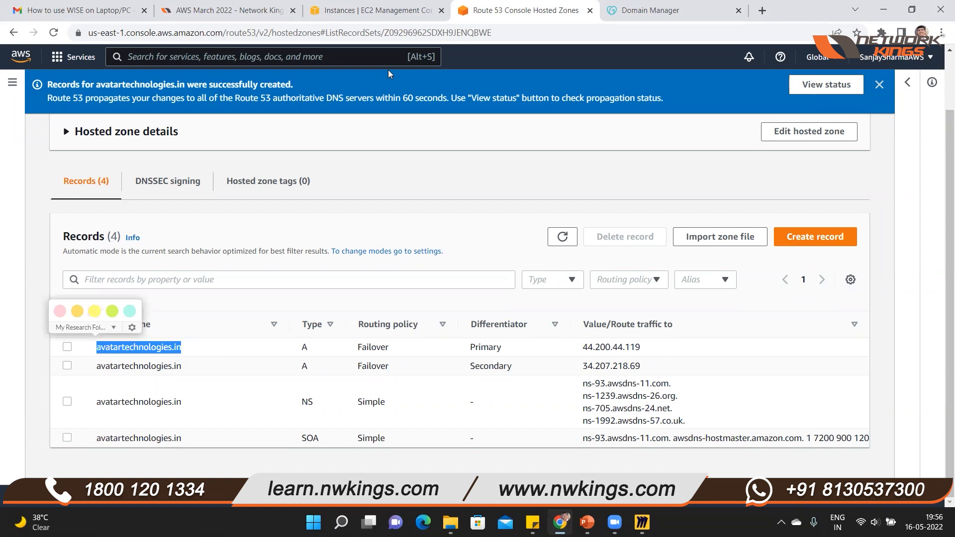
click(460, 141)
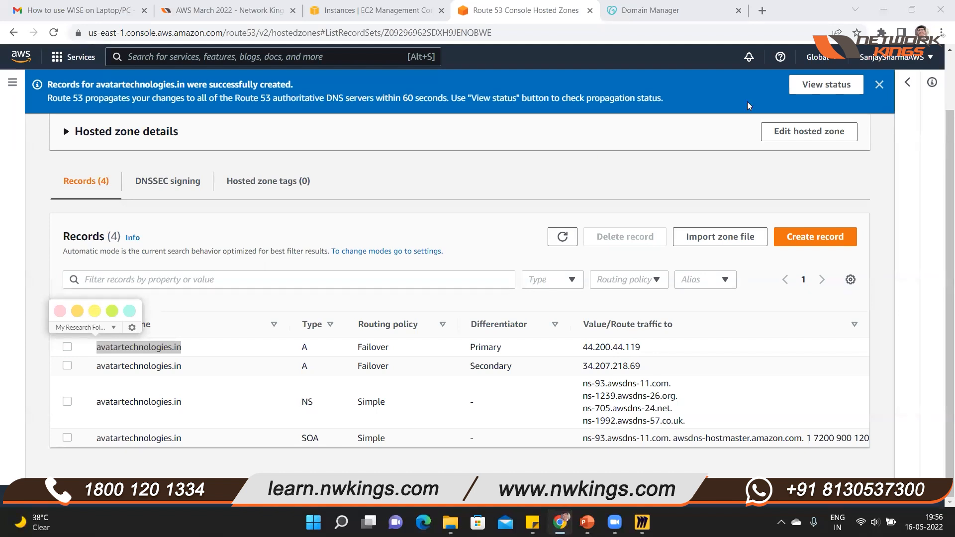
key(ctrl+t)
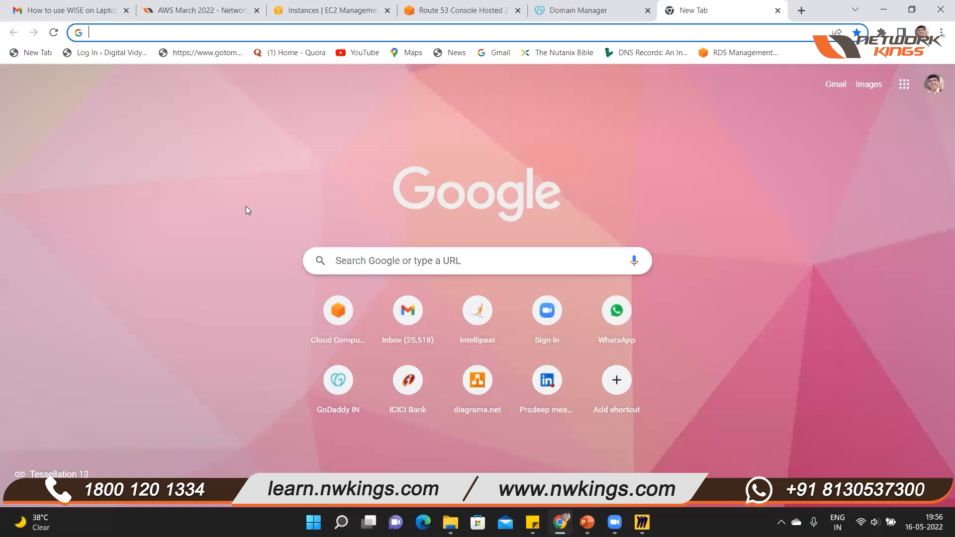
key(Down)
key(ctrl+v)
key(Return)
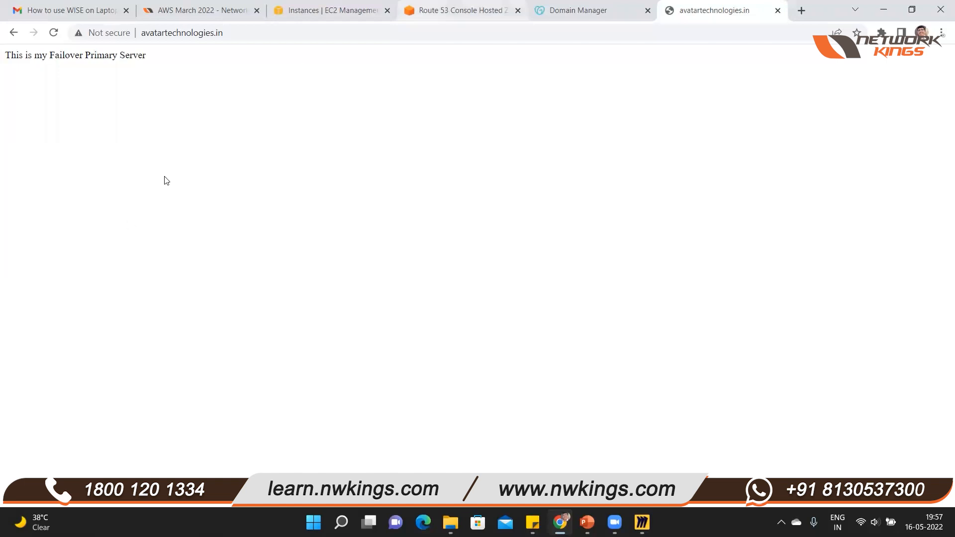
Connect to the Primary Server instance from EC2 and stop its web service with sudo systemctl stop httpd
key(ctrl+3)
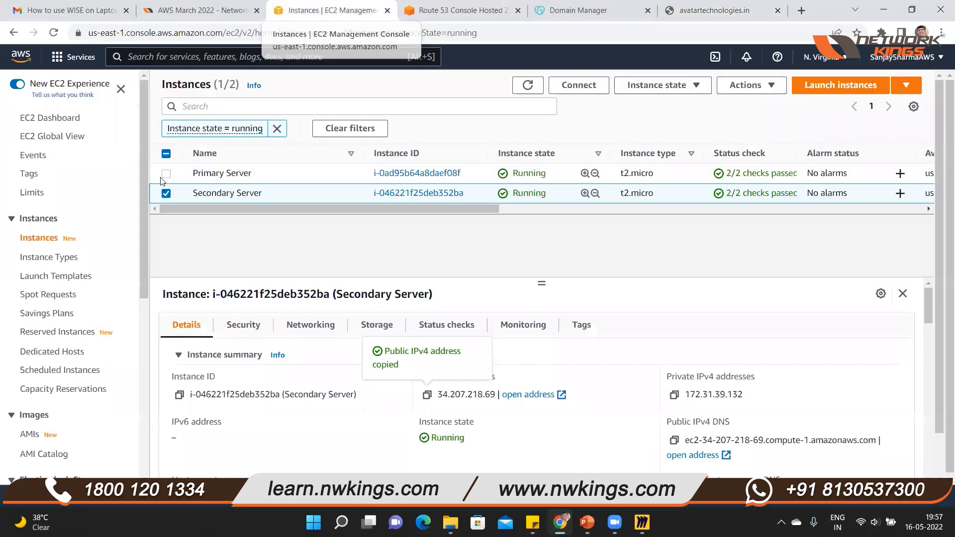
click(182, 176)
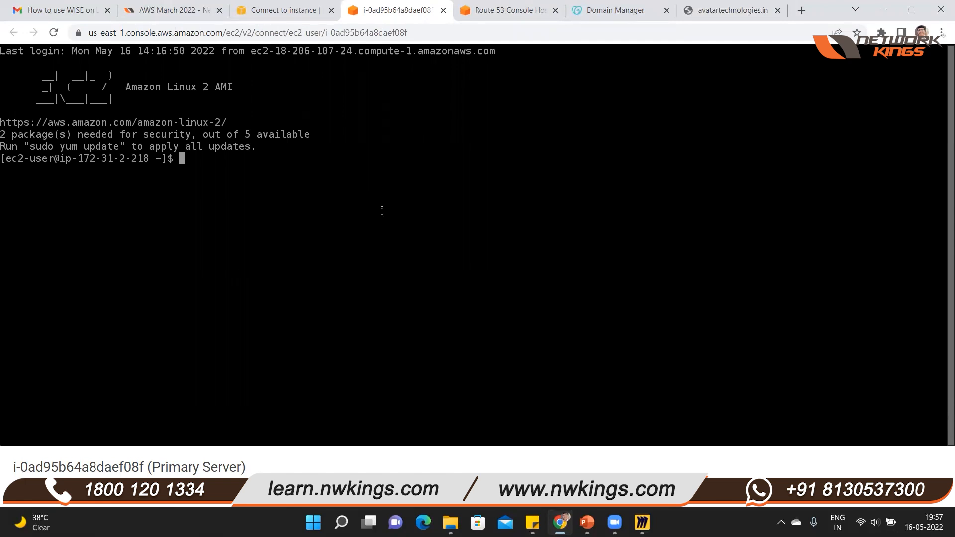
text(sudo systemctl s)
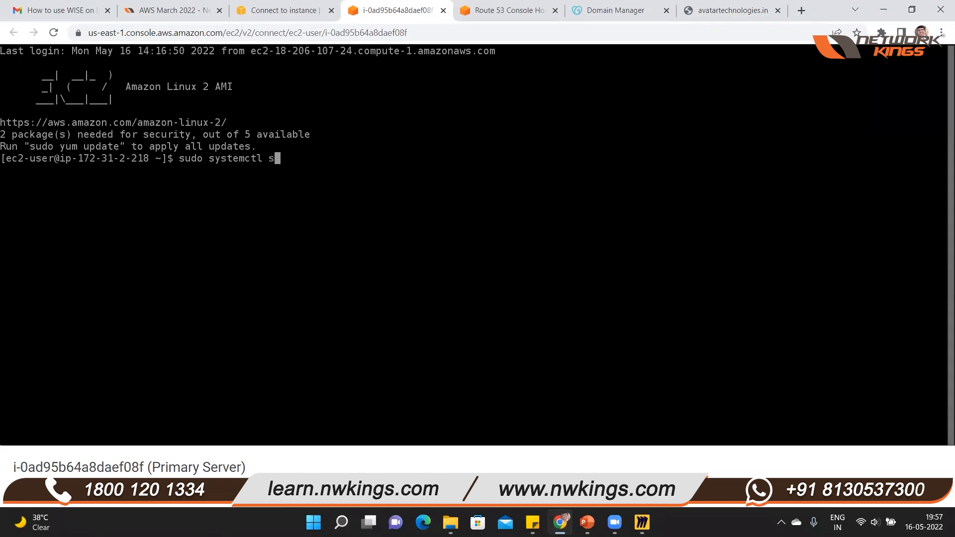
text(top httpd)
key(Return)
key(Return)
key(Return)
key(Return)
key(Return)
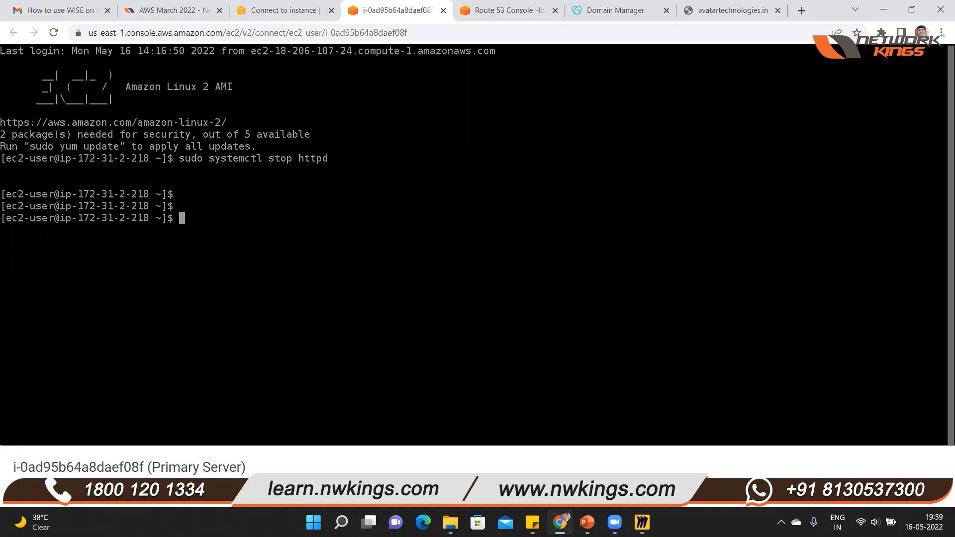
key(Return)
key(Return)
key(Return)
key(Return)
key(Return)
Check the web service on the Primary Server with sudo systemctl status httpd
text(sudo systemctl )
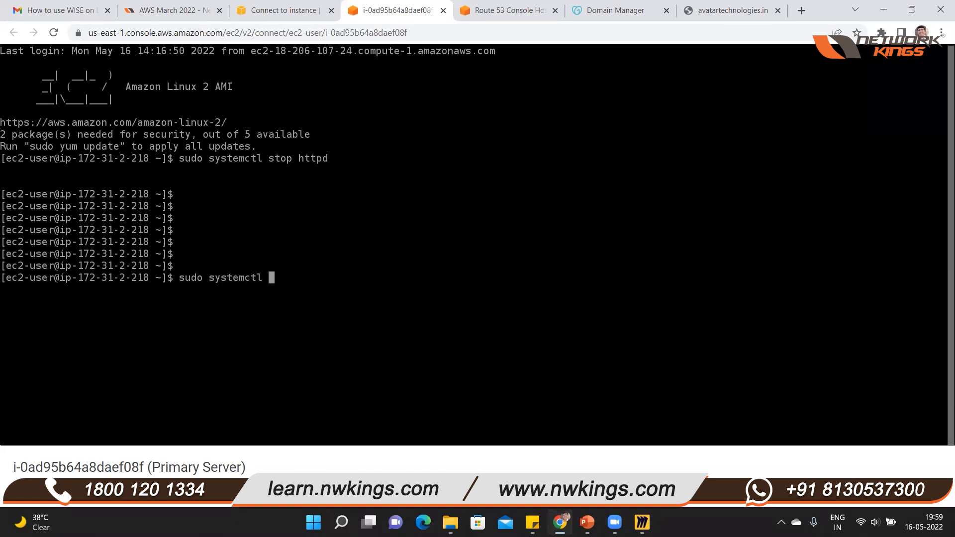
text(status httpd)
key(Return)
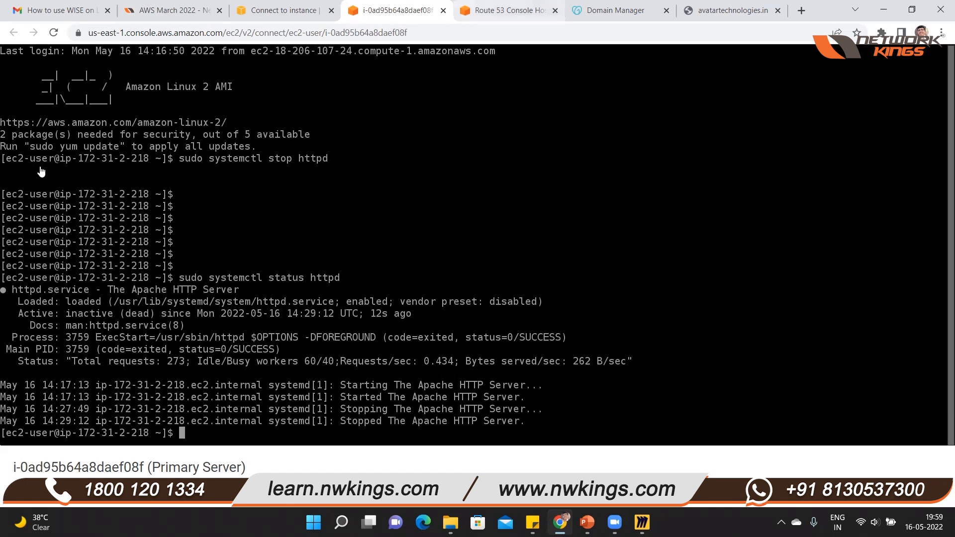
Go to the Route 53 health checks and refresh the status of PrimaryServerHealthCheck
key(ctrl+Tab)
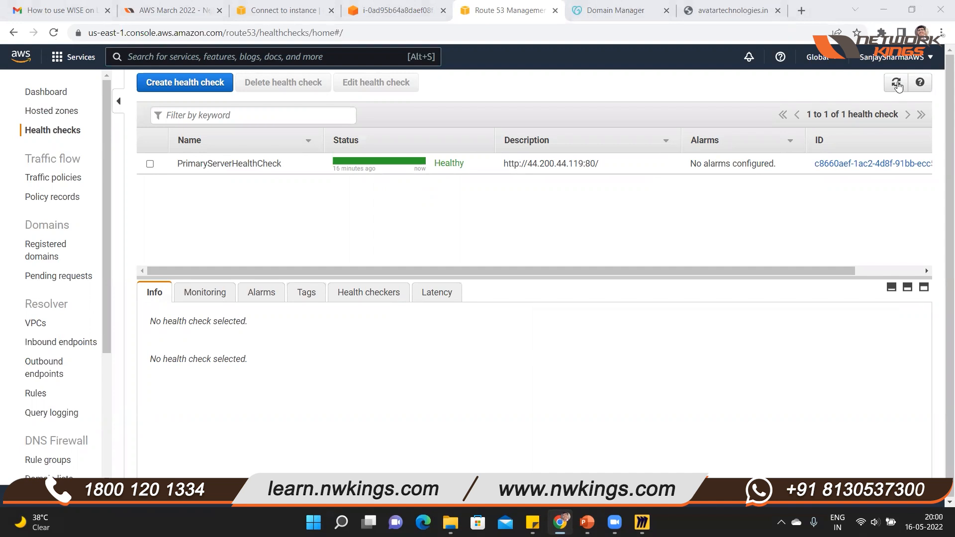
click(894, 84)
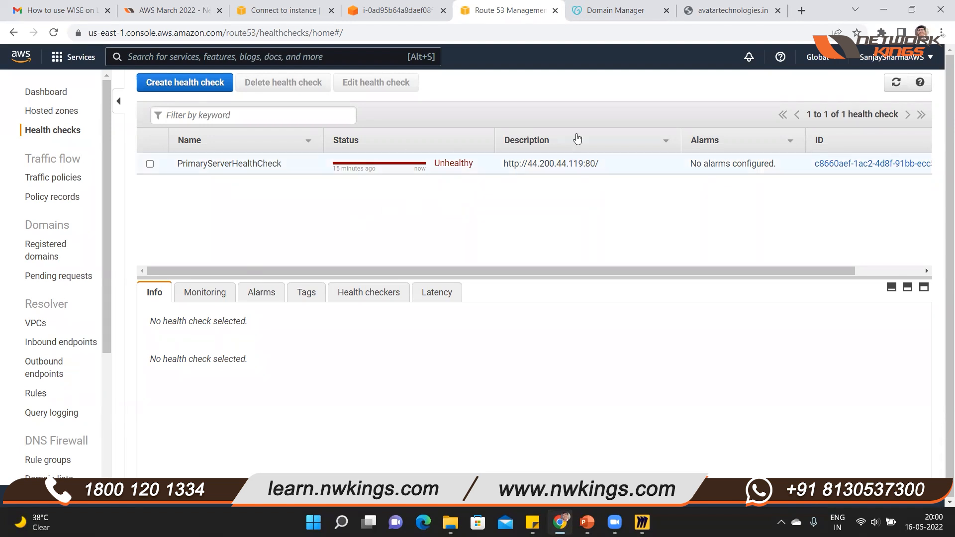
Reload avatartechnologies.in in the browser to test whether the site fails over to the secondary server
click(721, 10)
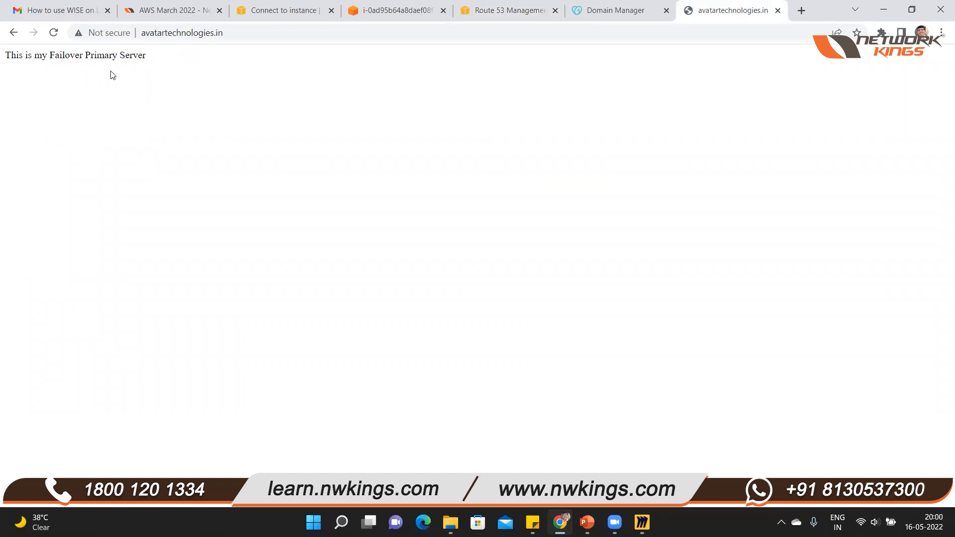
click(54, 32)
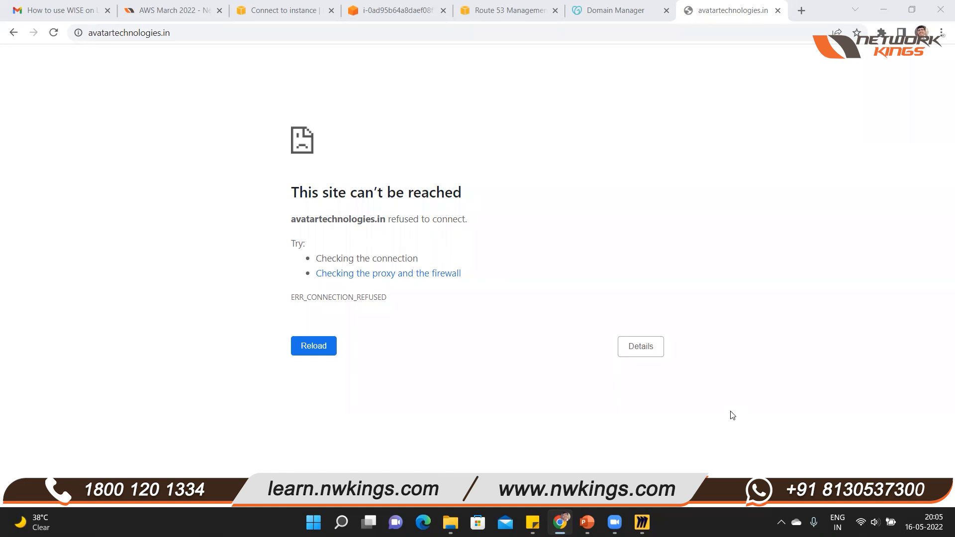
key(F5)
Switch to the Miro board and add the heading "Geolocation Routing Policy" near the upper edge of the empty Frame 39
key(alt+Tab)
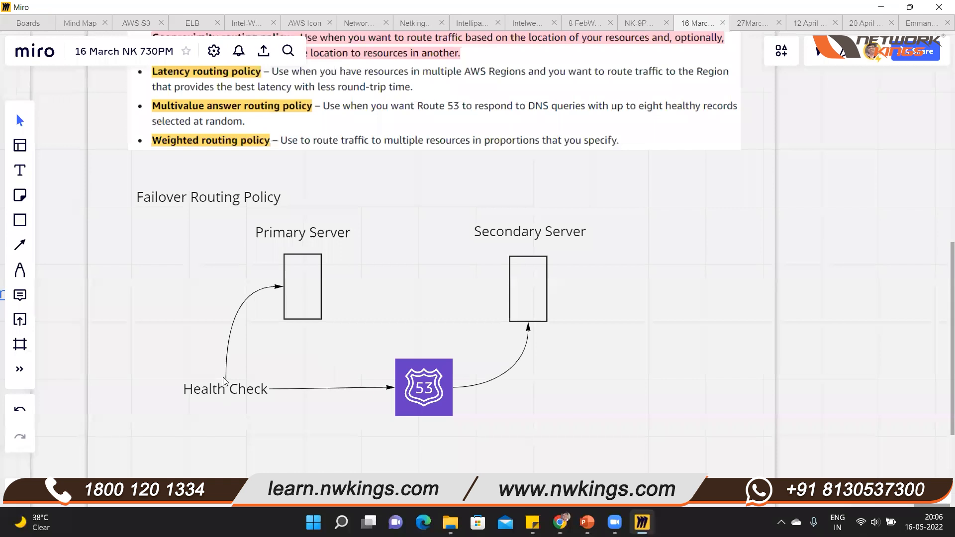
scroll(296, 279, up, 5)
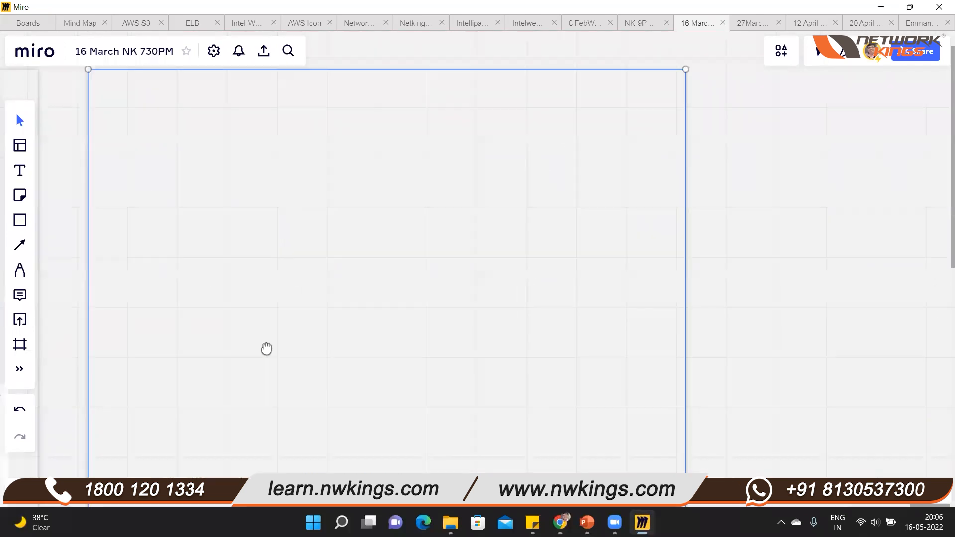
scroll(220, 328, up, 1)
click(17, 177)
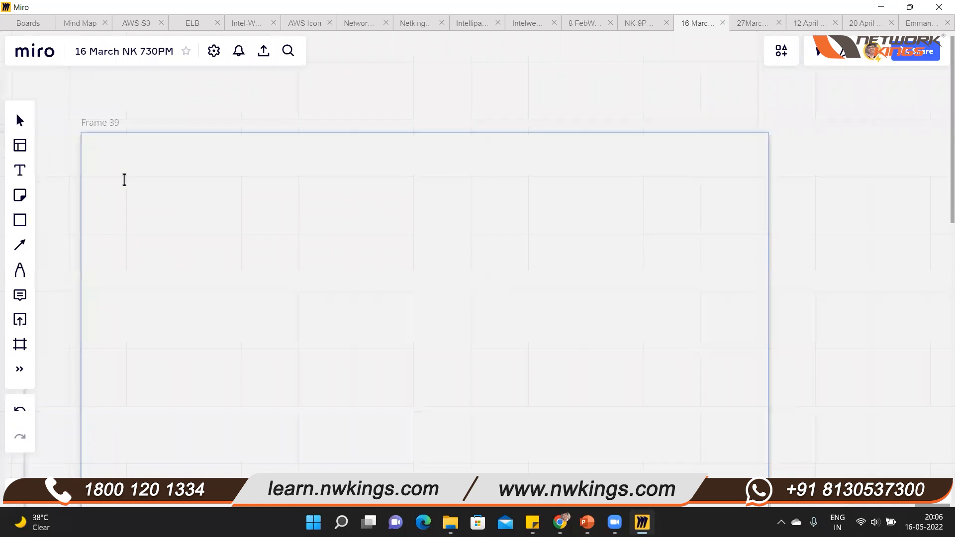
click(131, 173)
text(Ge)
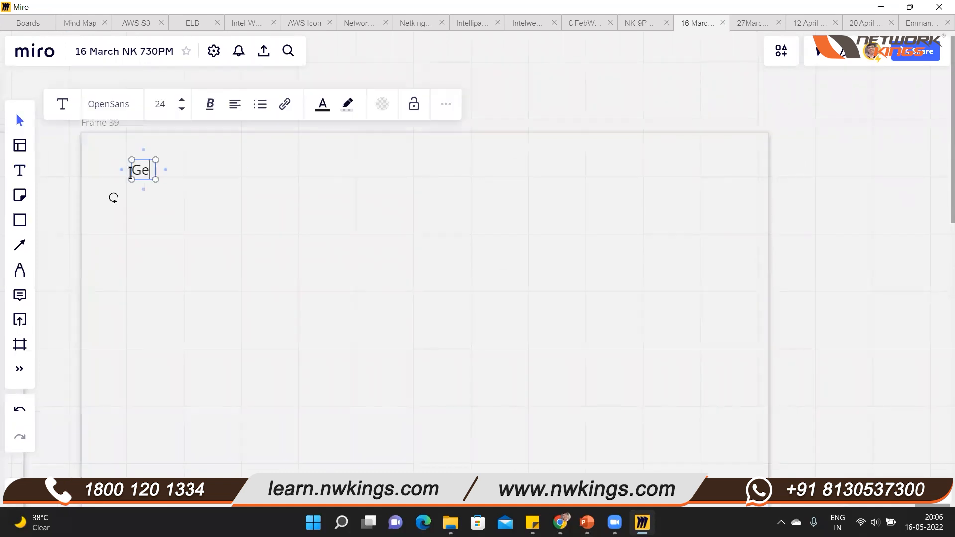
text(olocatio)
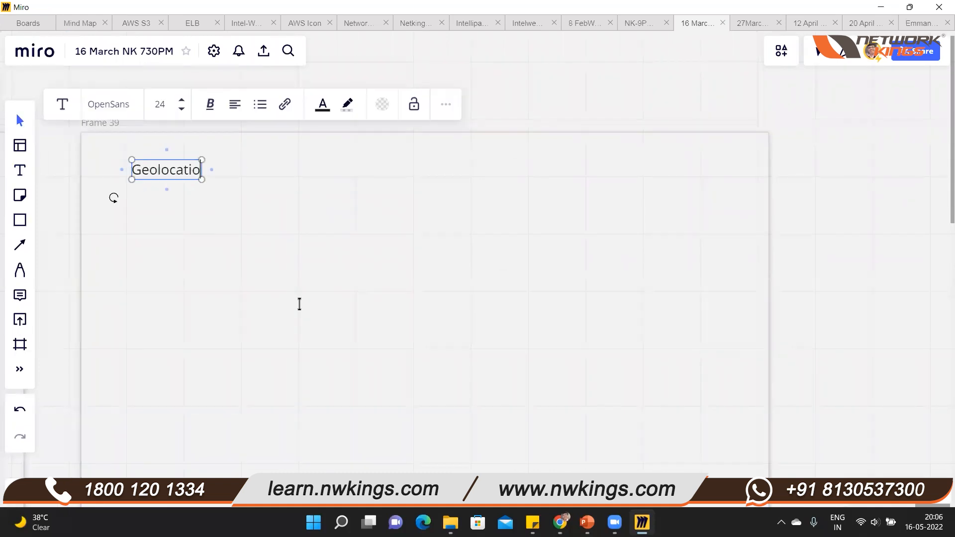
text(n Rout)
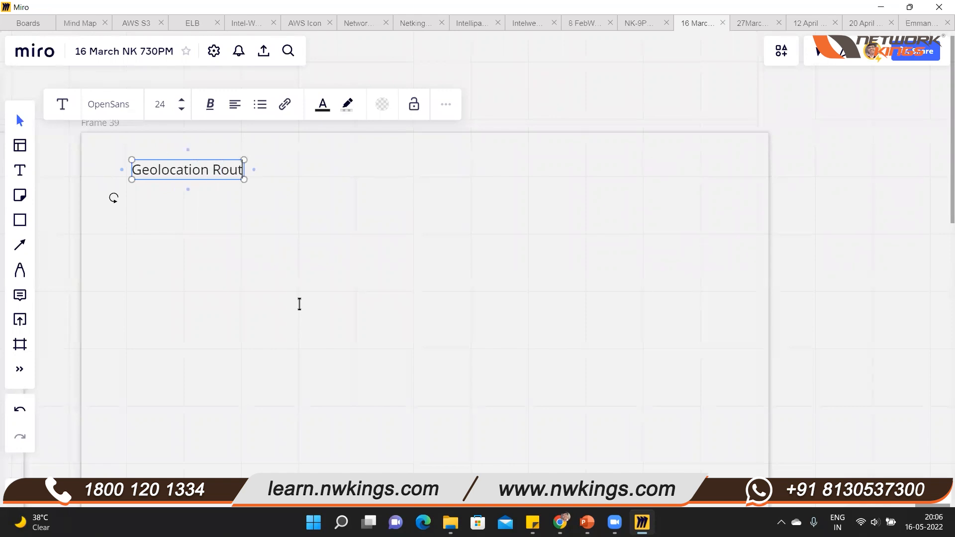
text(ing Policy)
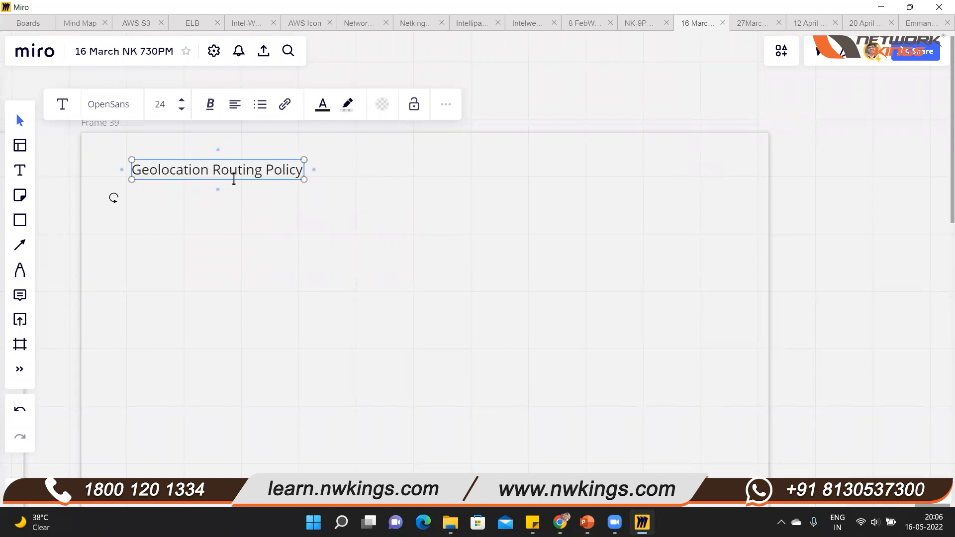
click(235, 180)
double_click(233, 176)
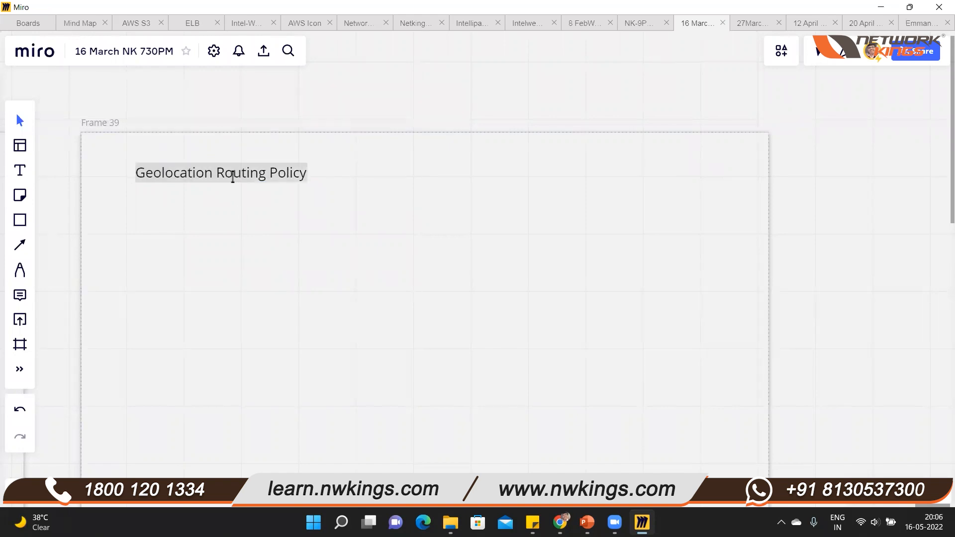
click(224, 258)
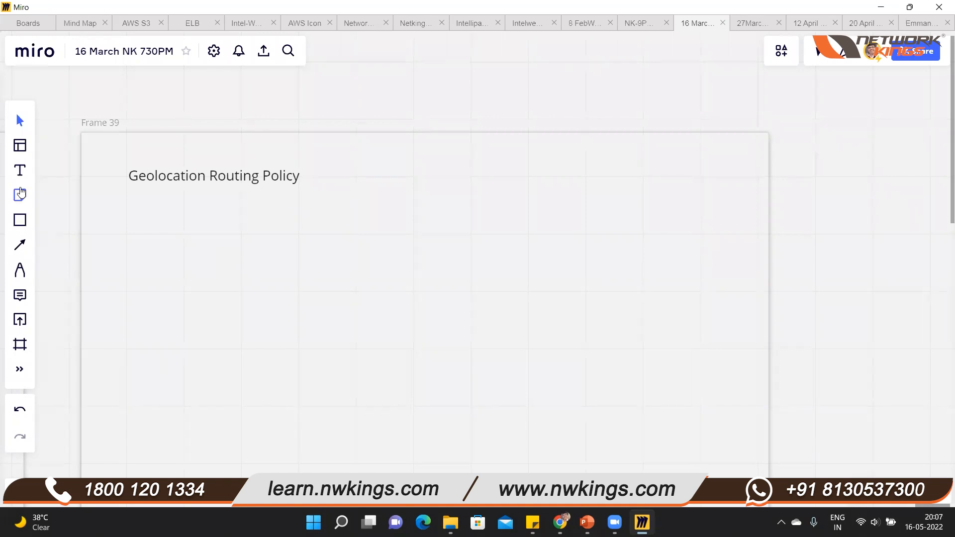
Add a text label "USA" in the frame below the heading and a label "English" directly above it
click(18, 172)
click(195, 372)
text(USA)
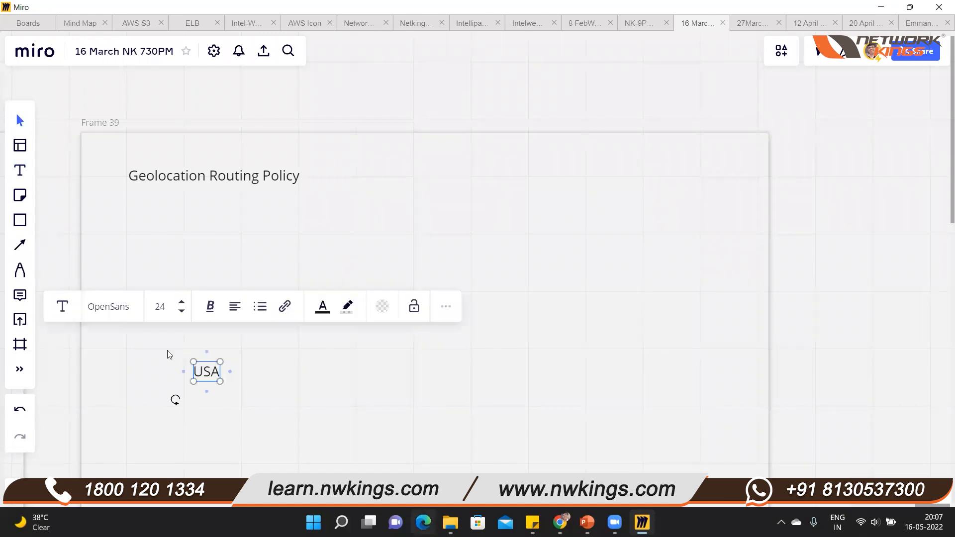
click(20, 170)
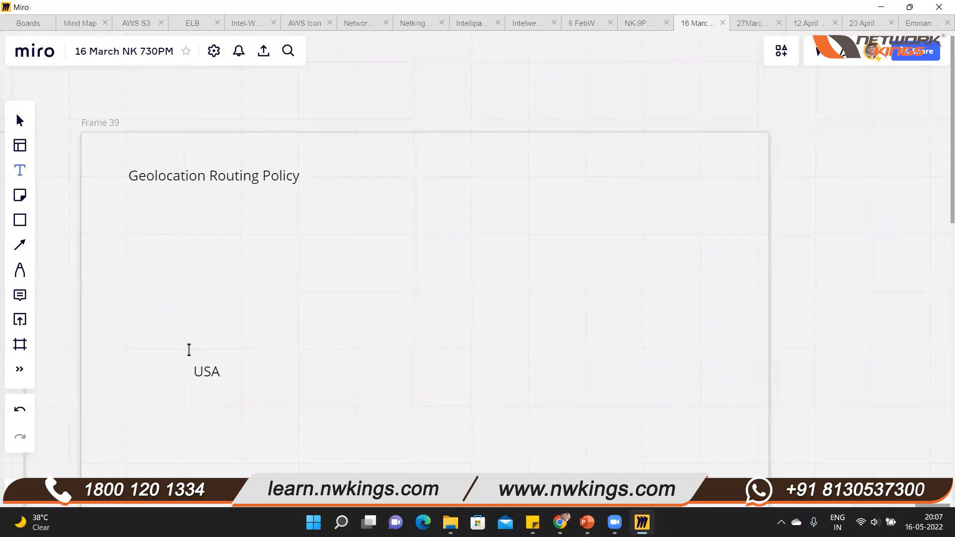
click(189, 349)
text(English)
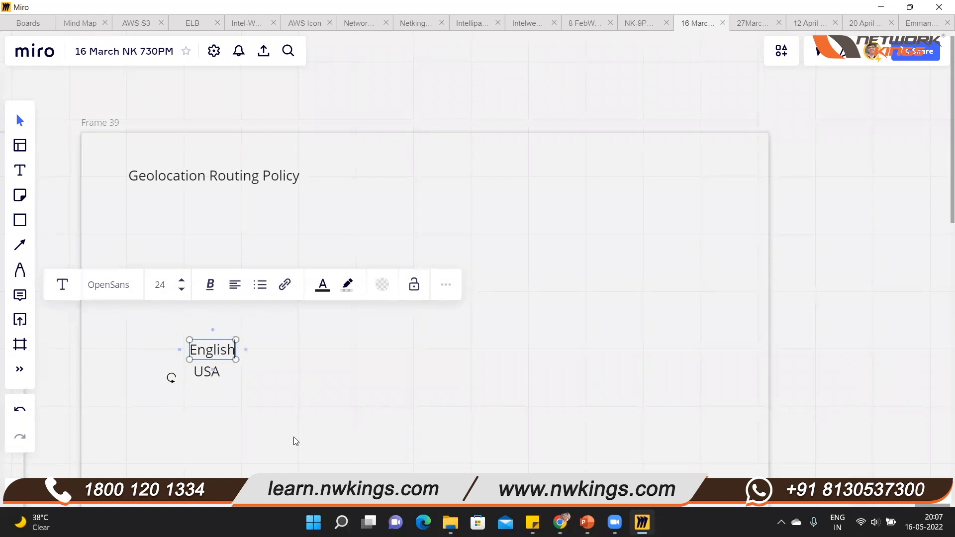
Add a text label "India" beside USA and a label "Hindi" directly above it
click(20, 171)
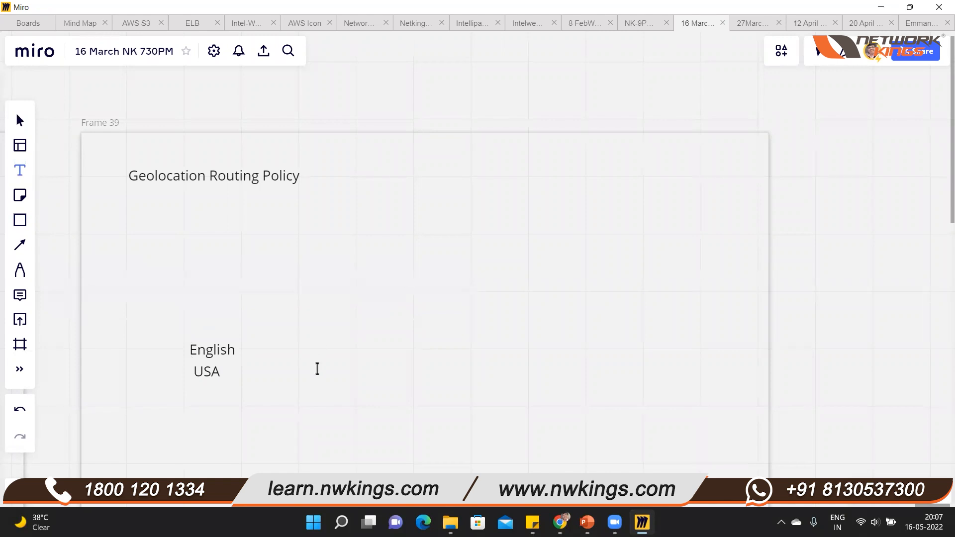
click(321, 386)
text(India)
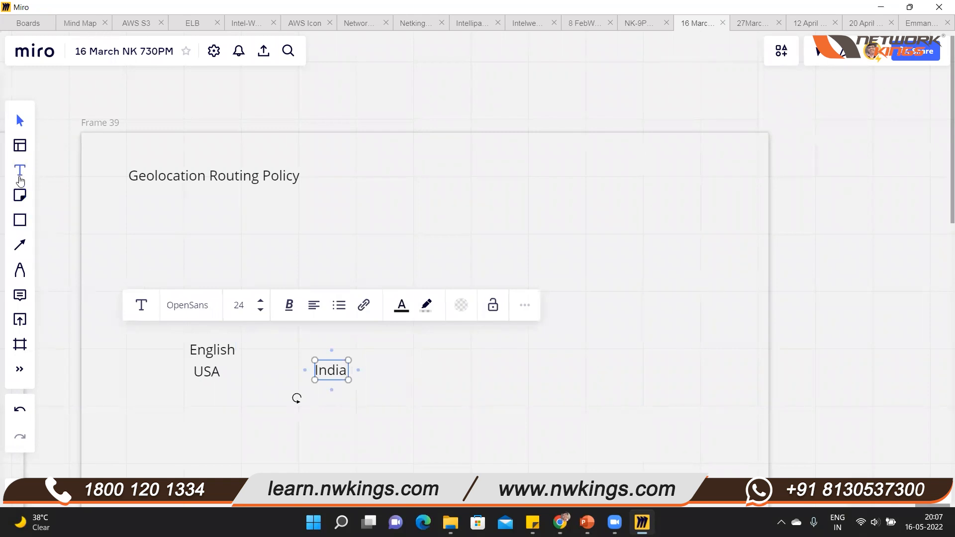
click(20, 178)
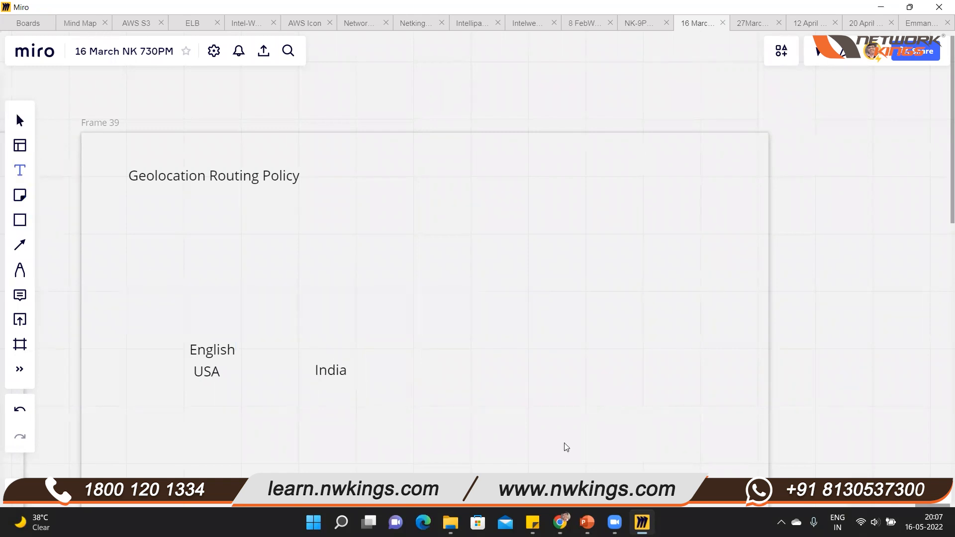
click(316, 349)
text(Hidn)
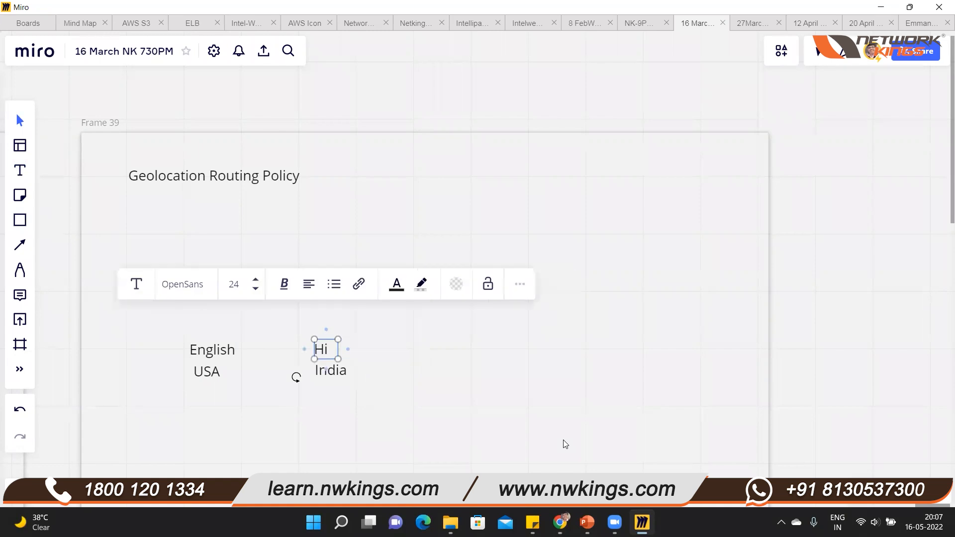
key(BackSpace)
key(BackSpace)
text(ndi)
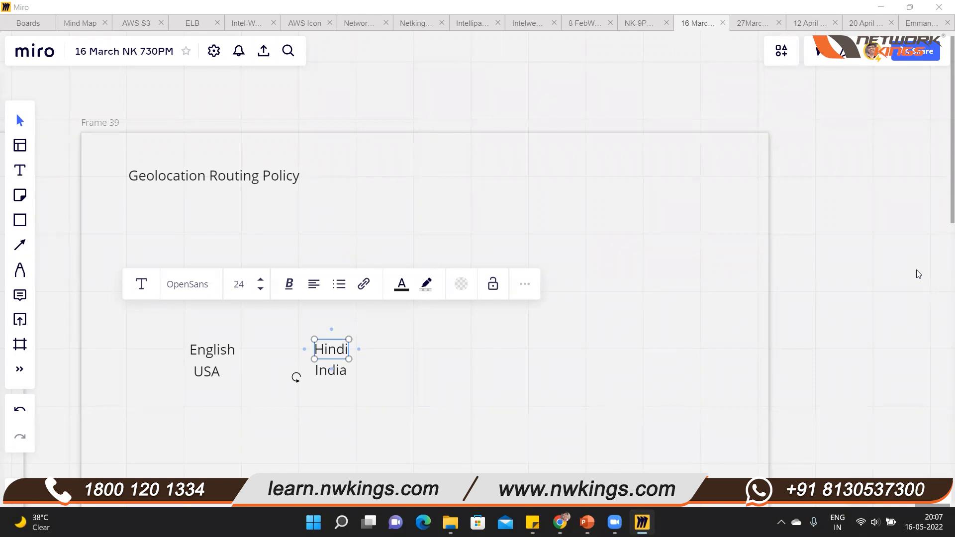
click(423, 389)
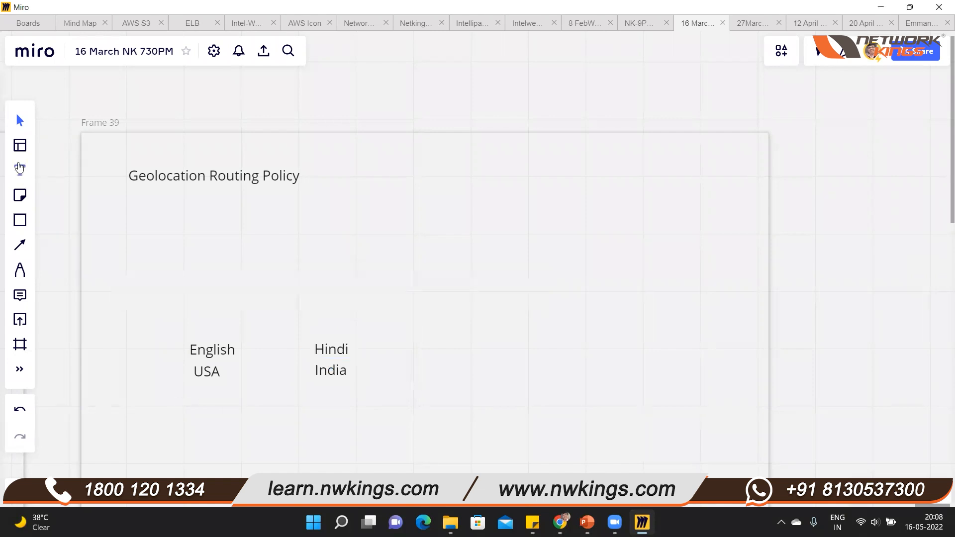
Add the labels "France" and "French" above it beside India and Hindi, and shift all three label pairs to the right
click(19, 170)
click(417, 369)
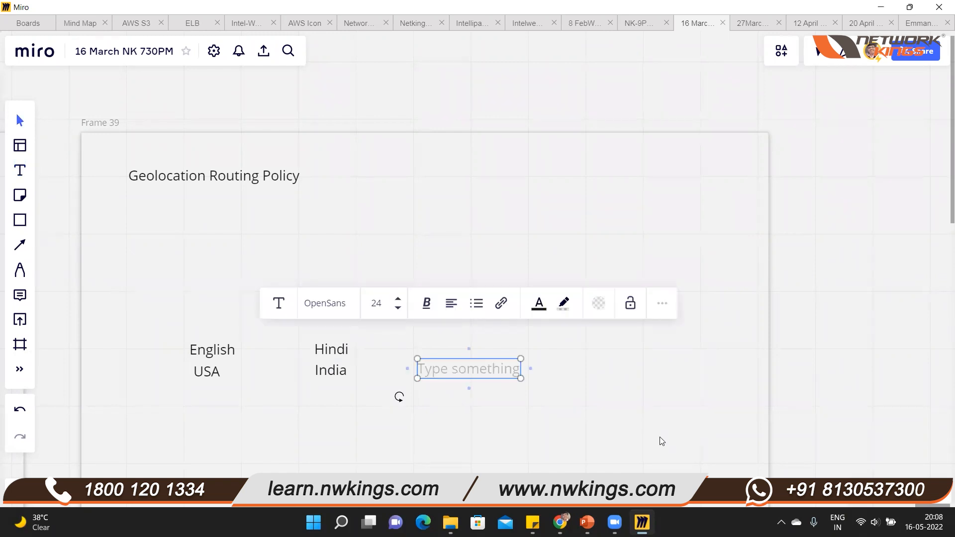
text(Fra)
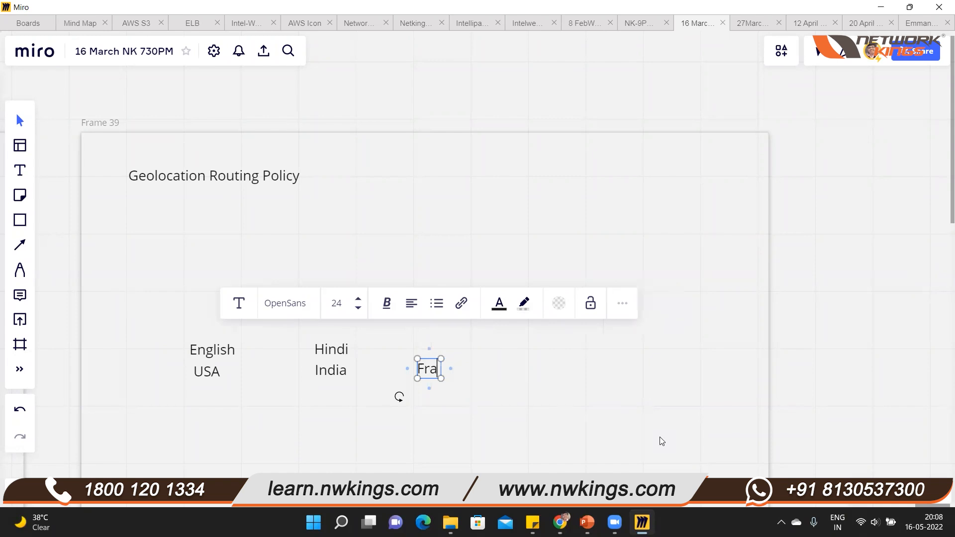
text(nce)
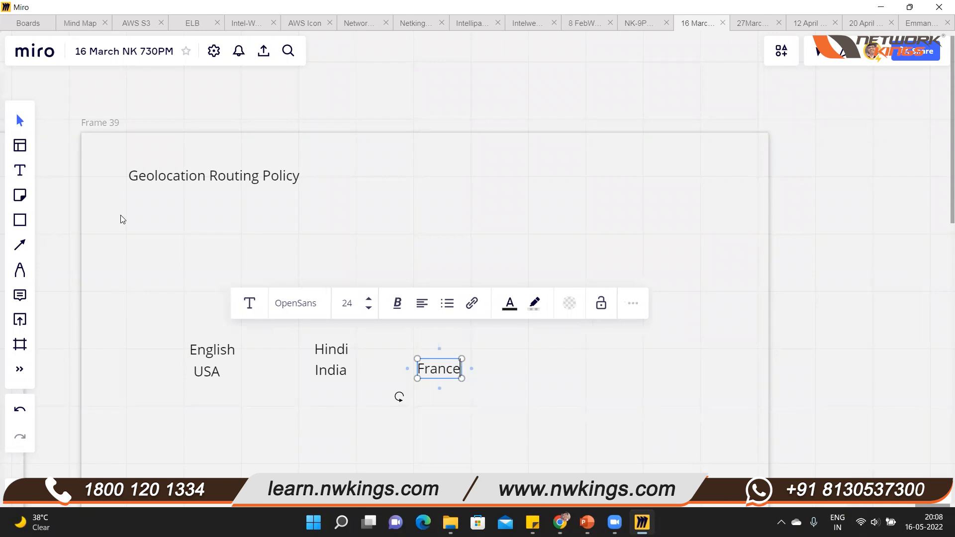
click(19, 171)
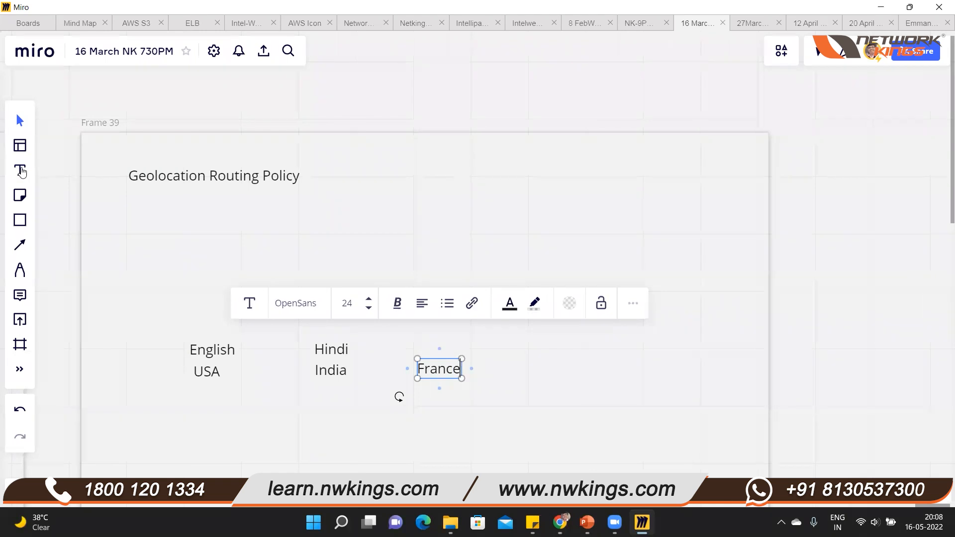
click(420, 349)
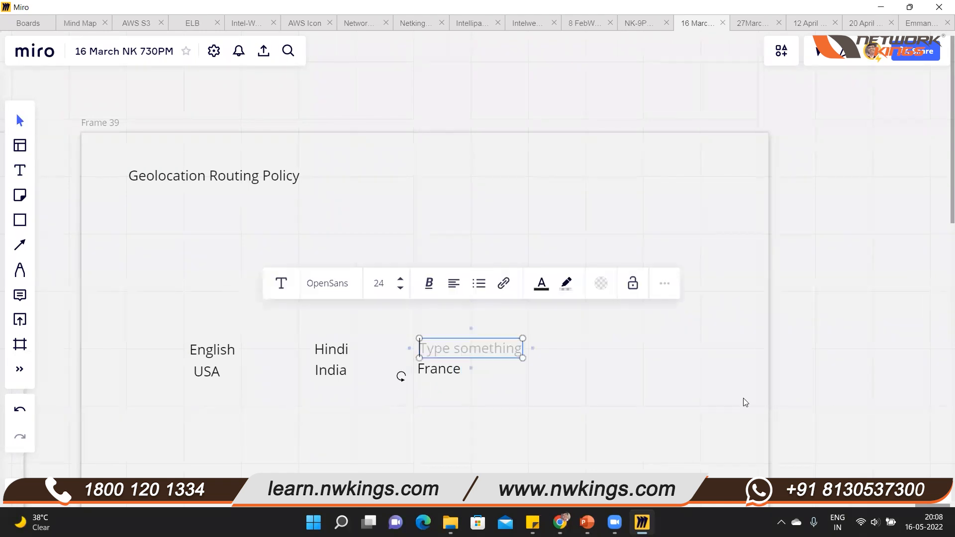
text(French)
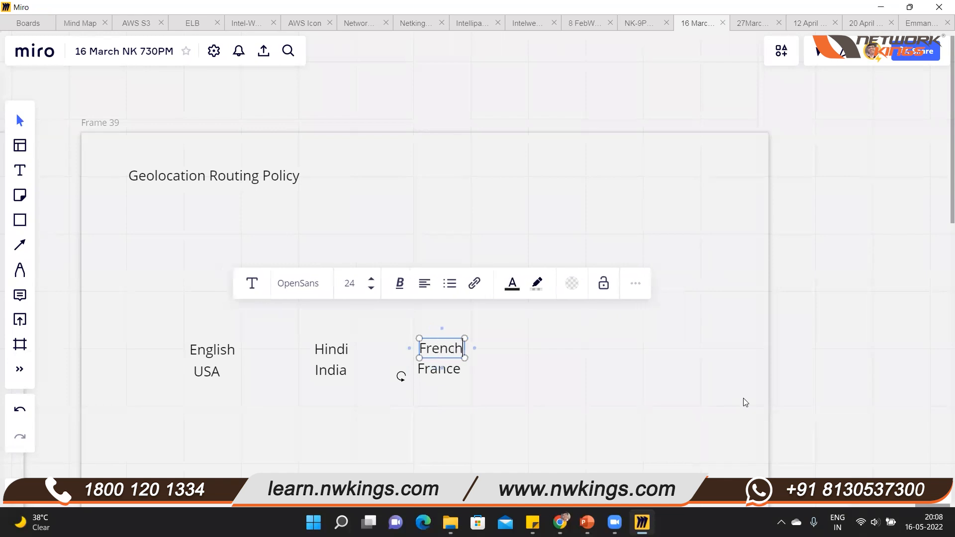
click(443, 421)
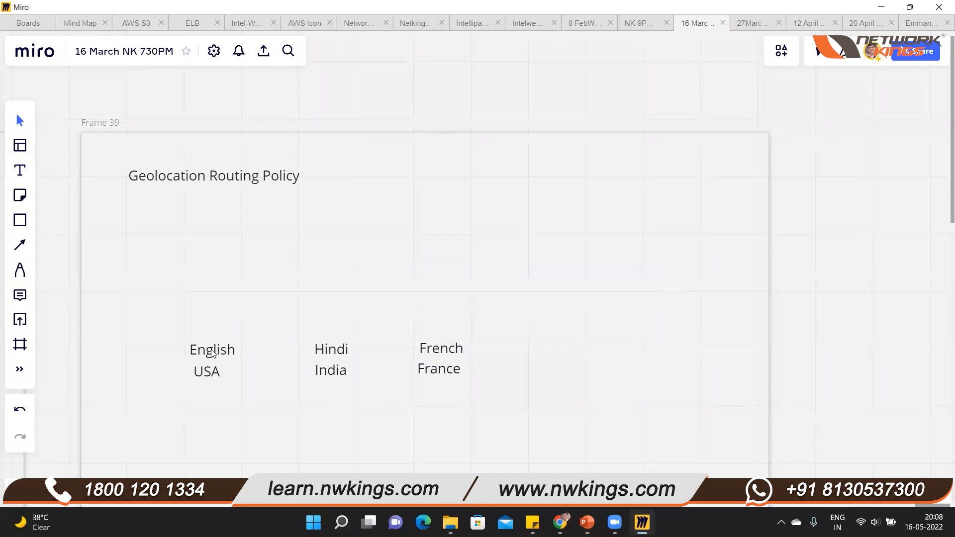
drag(148, 332, 514, 390)
drag(459, 362, 473, 397)
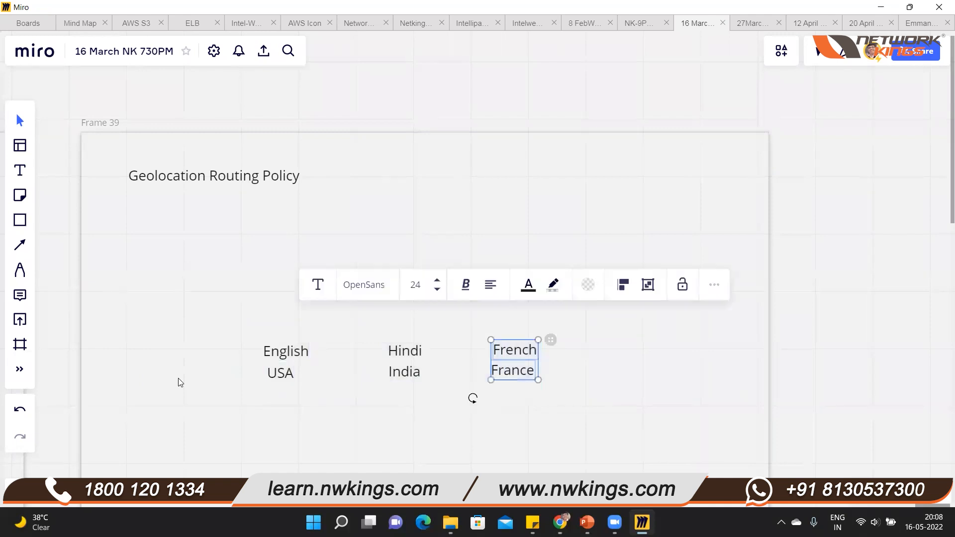
Draw a small upright rectangle above the English label and place copies of it above the Hindi and French labels
click(20, 220)
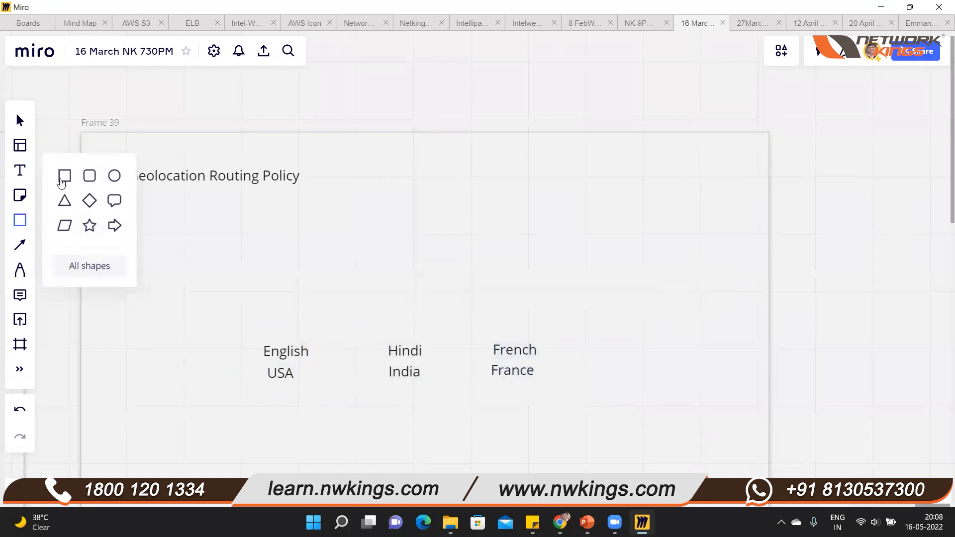
drag(260, 278, 295, 337)
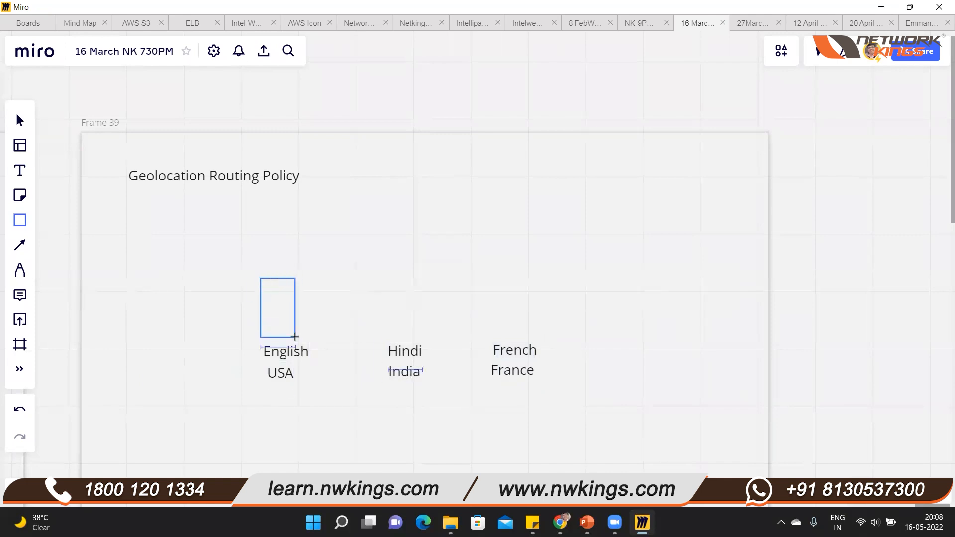
click(249, 308)
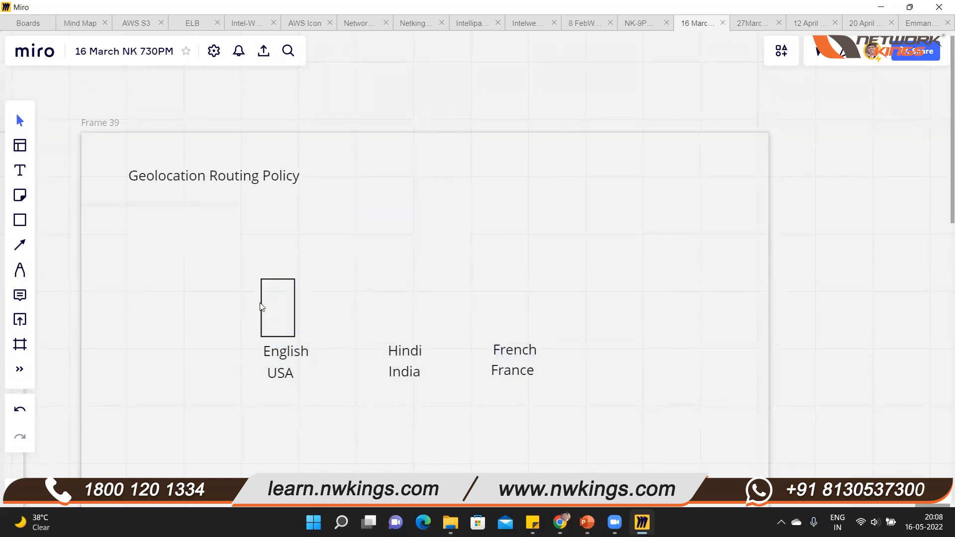
drag(274, 308, 281, 307)
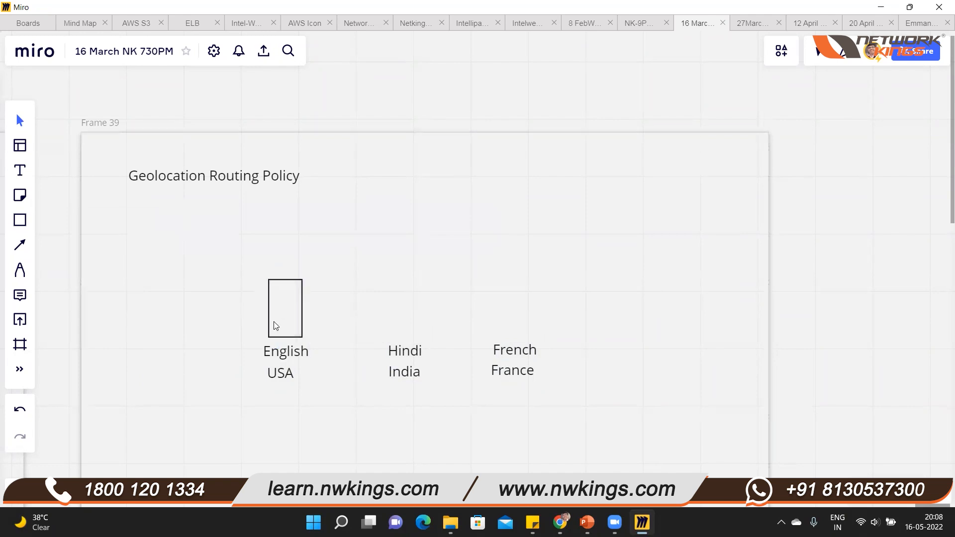
drag(277, 318, 396, 318)
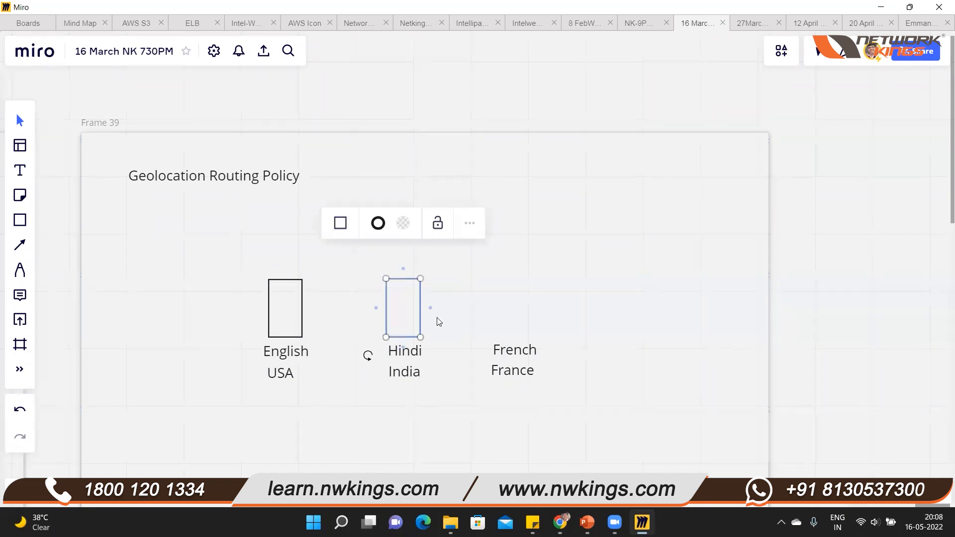
drag(491, 319, 503, 314)
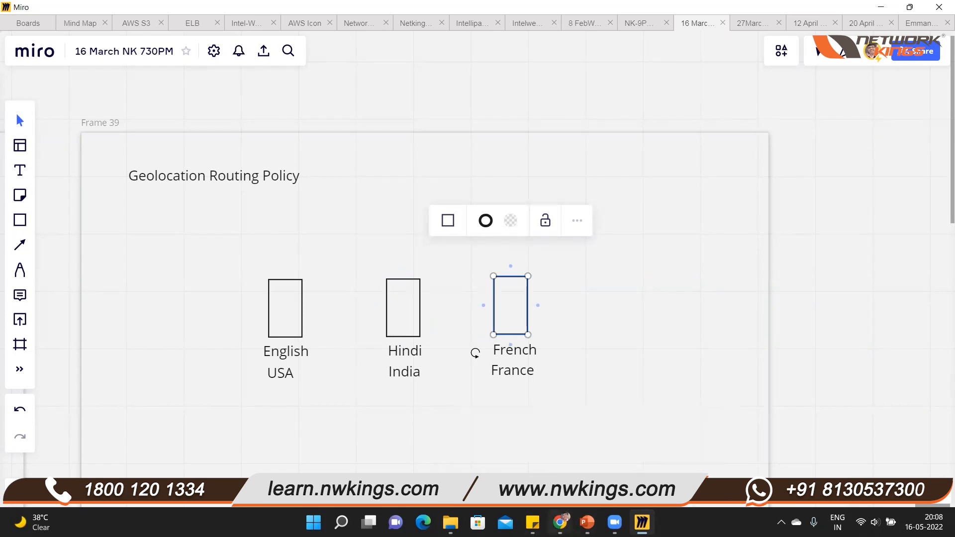
Copy the domain name from the browser and add it in Miro as the text label "avatartechnologies.in" above the three rectangles
click(560, 522)
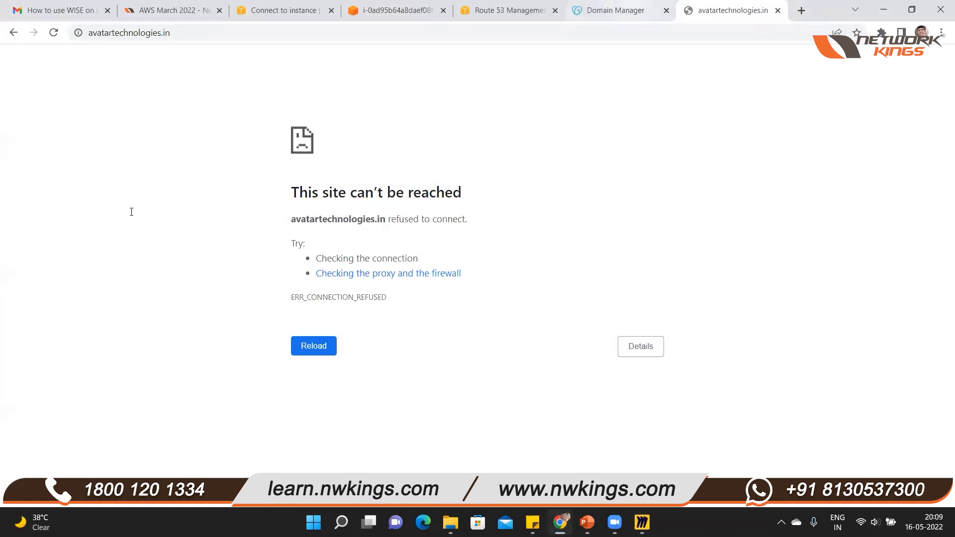
key(ctrl+shift+Tab)
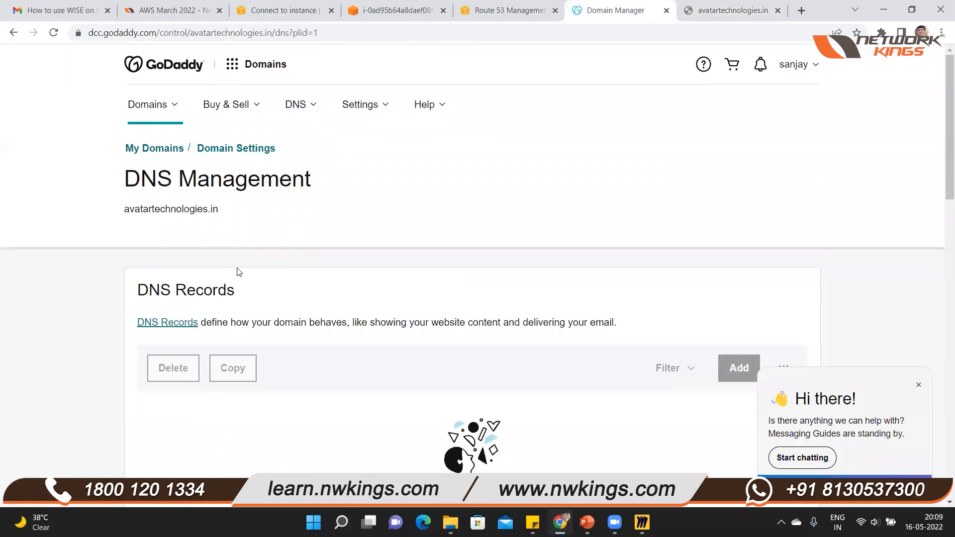
key(alt+Tab)
text(avatartechnologies.in)
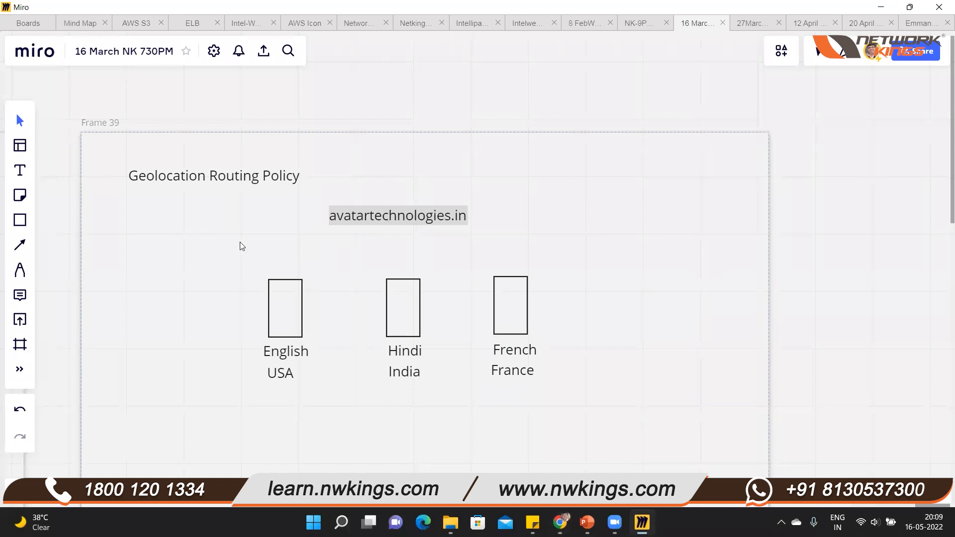
Add the text label "Domain Name" directly above the avatartechnologies.in label
click(20, 172)
click(357, 222)
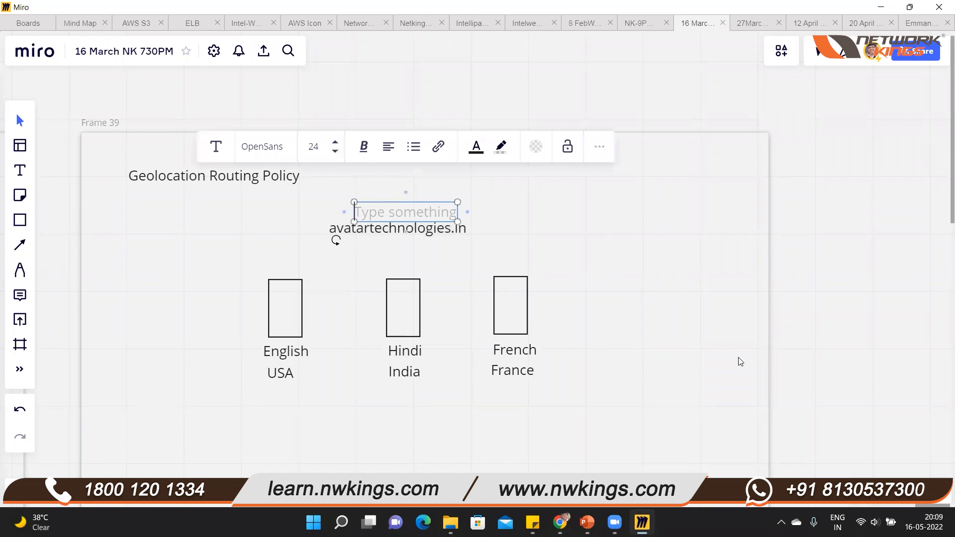
text(Domain)
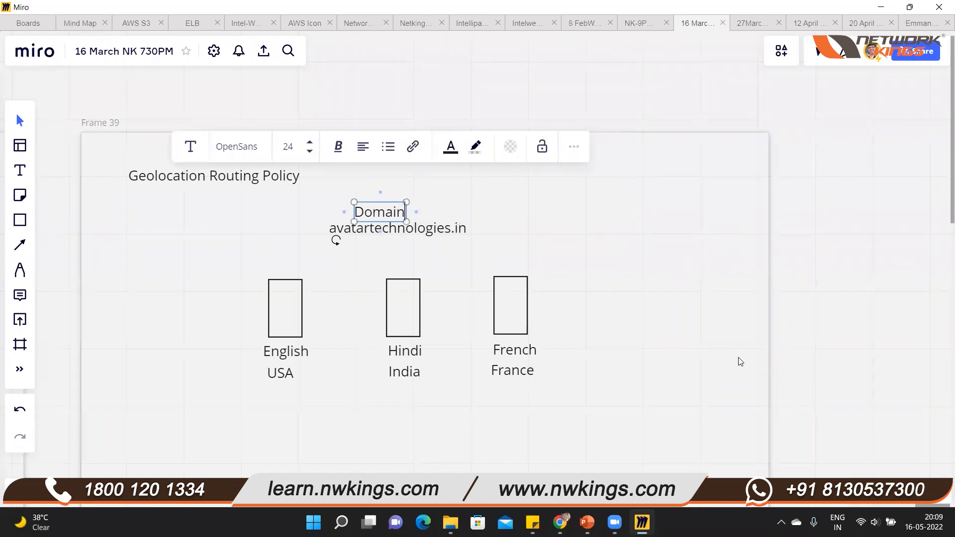
text( Name)
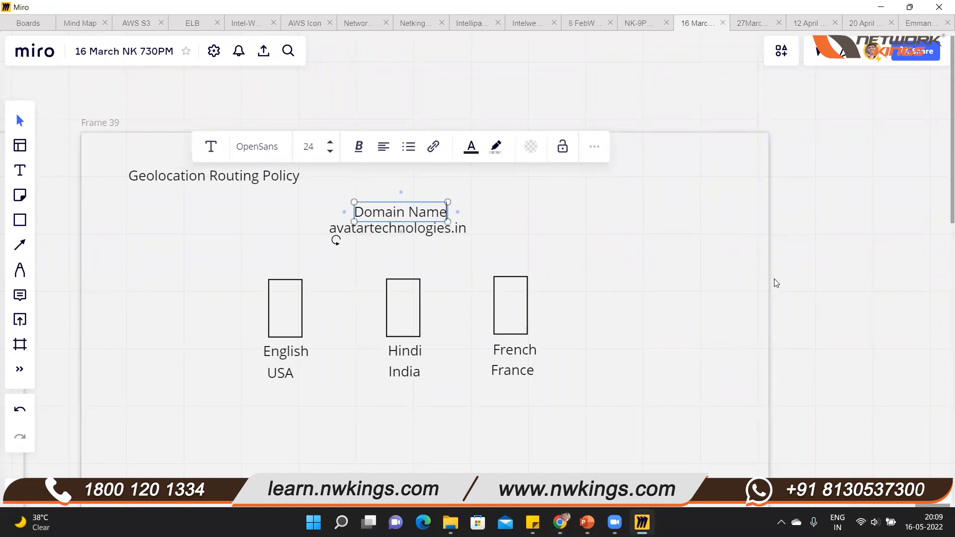
click(621, 250)
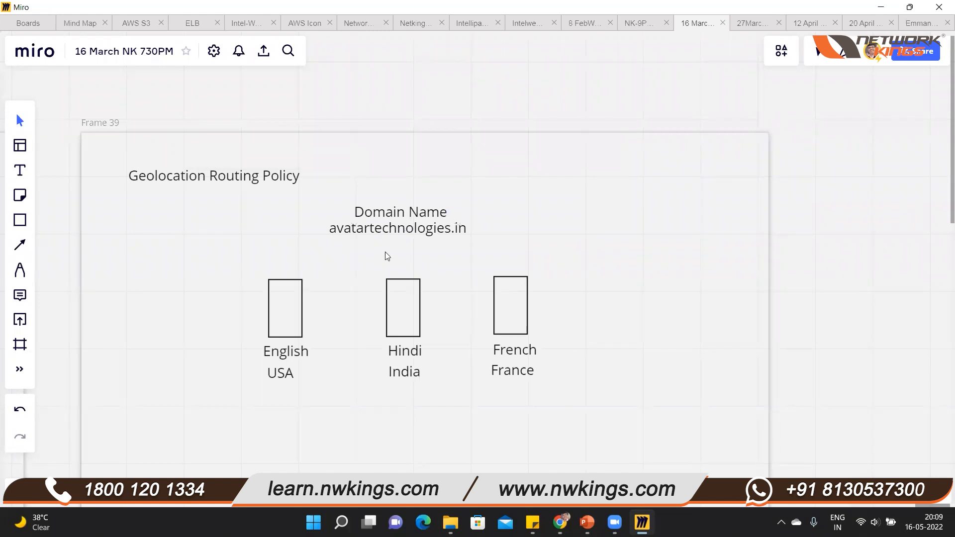
Draw connector arrows from avatartechnologies.in to the English, Hindi and French rectangles, and nudge the domain label slightly to the right
mouse_move(397, 250)
mouse_down()
mouse_move(302, 264)
mouse_move(285, 281)
mouse_up()
click(409, 236)
drag(399, 249, 404, 280)
click(463, 236)
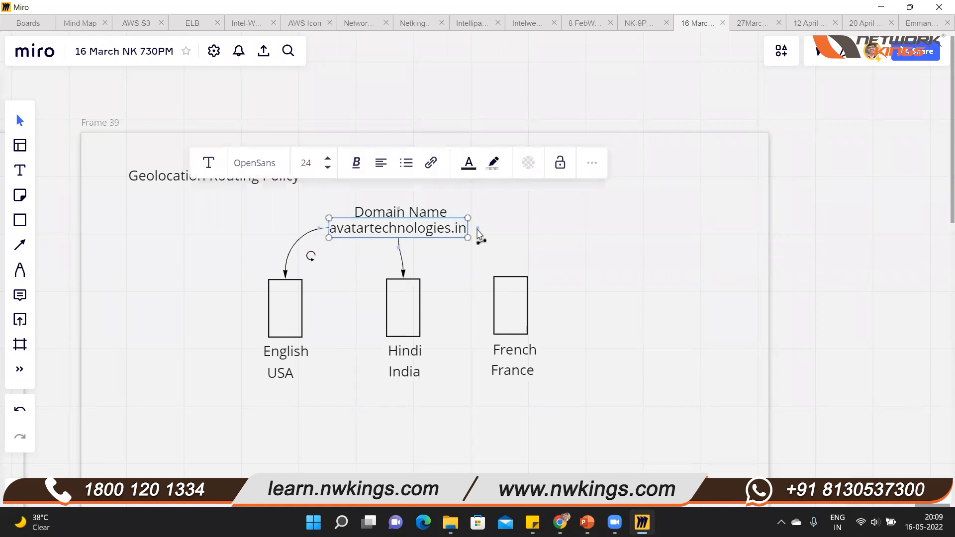
drag(505, 265, 511, 277)
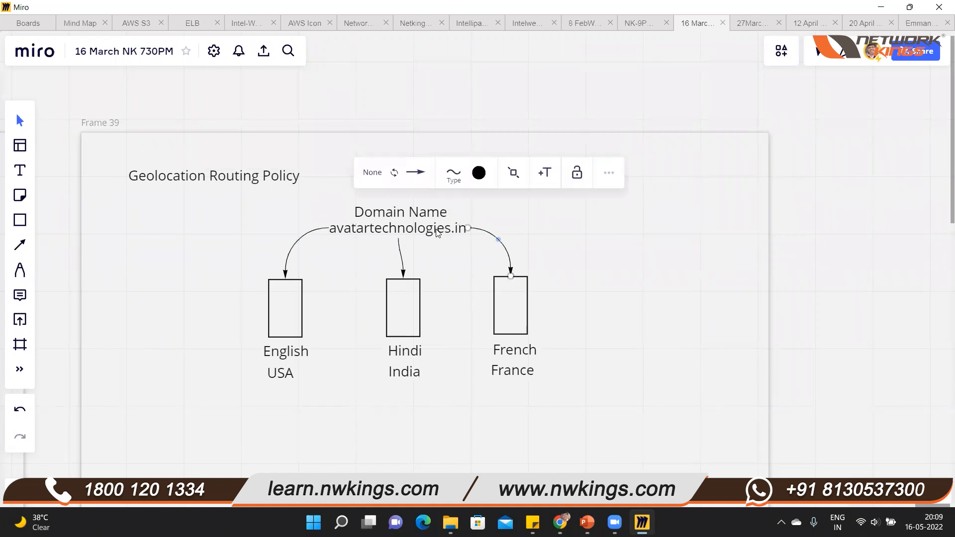
key(Escape)
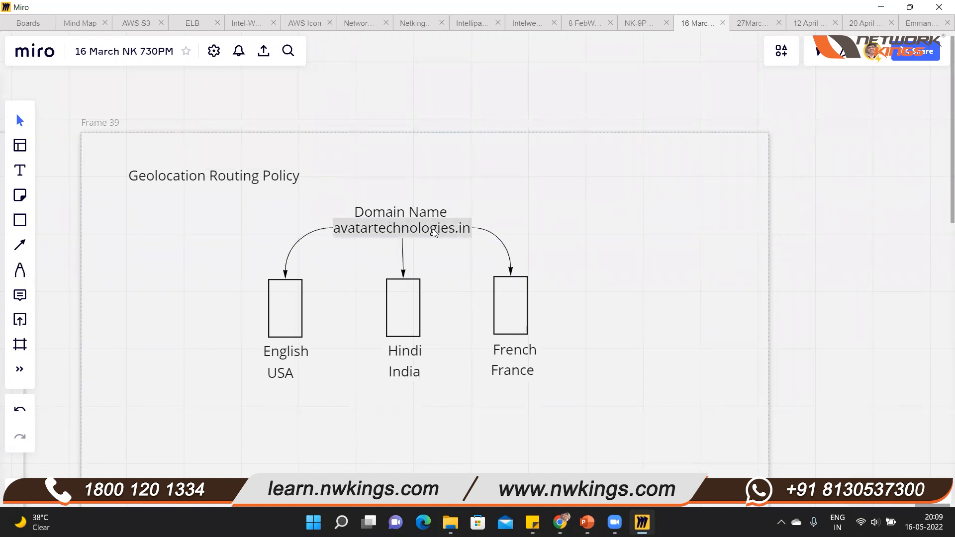
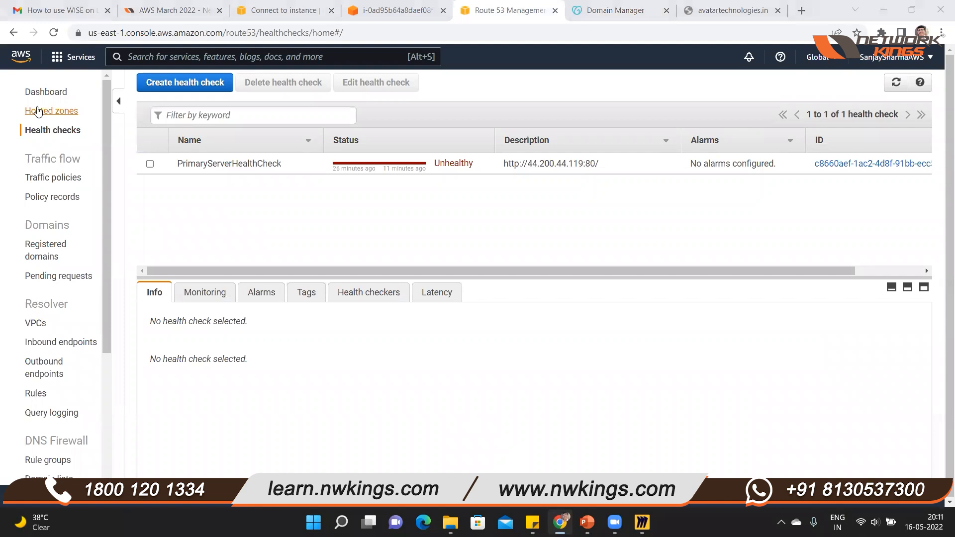
In the browser, open Route 53 hosted zones, and open a terminal connection to the Primary Server EC2 instance as ec2-user
click(39, 110)
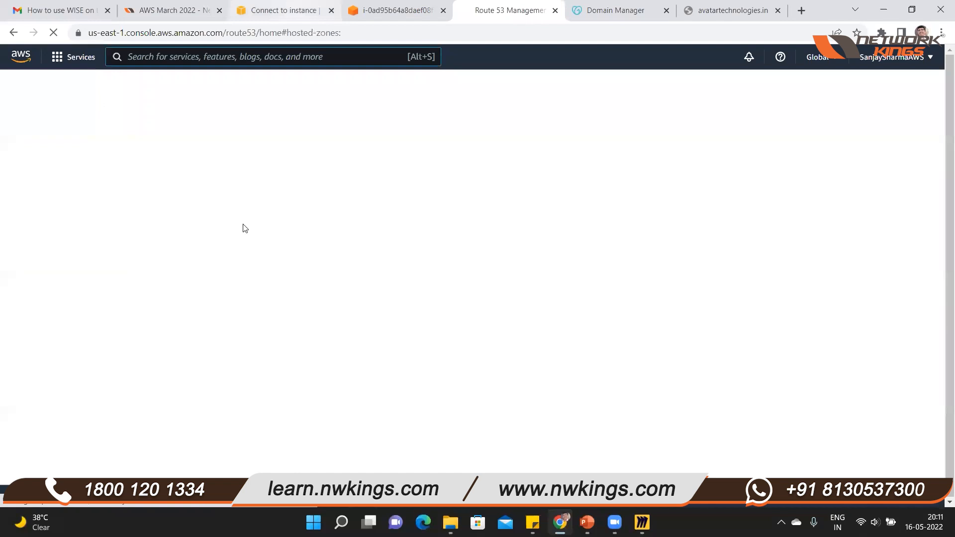
key(ctrl+3)
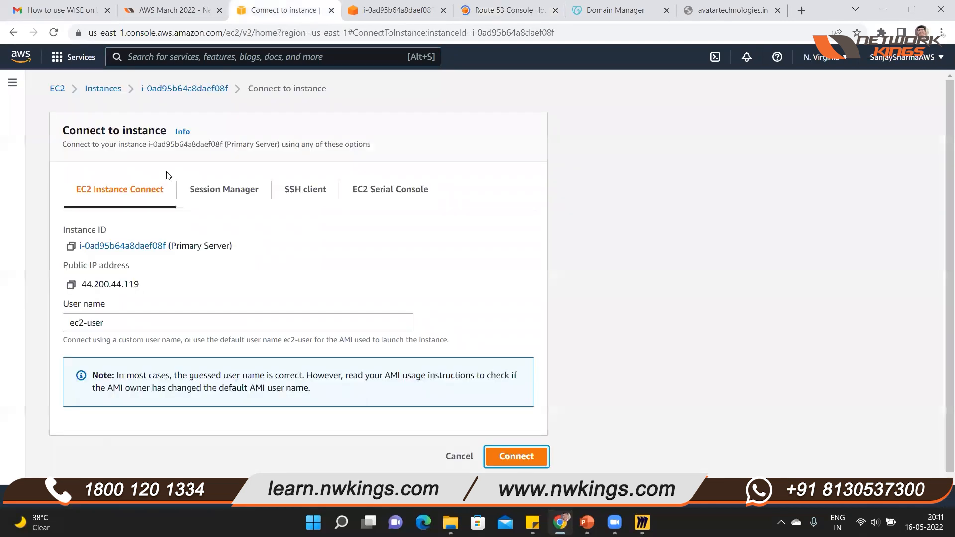
click(459, 456)
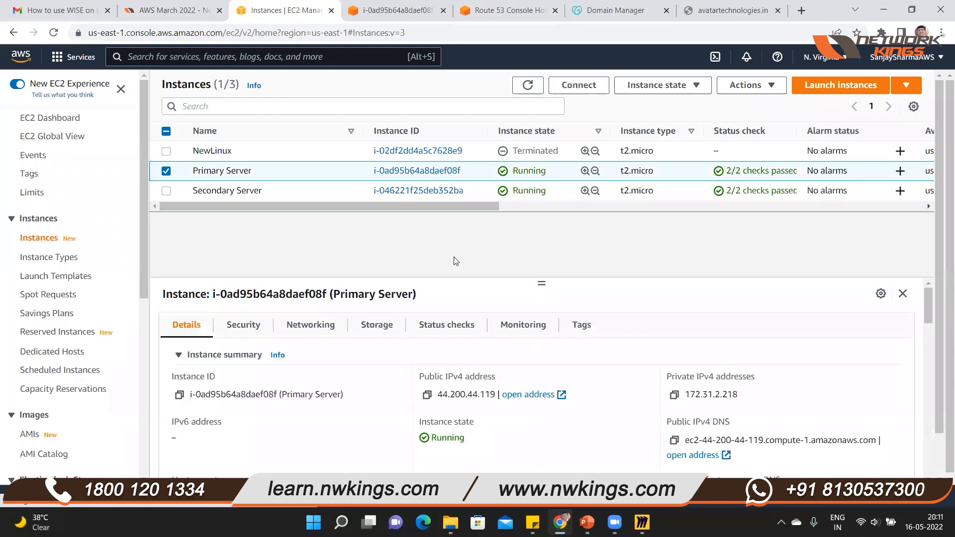
mouse_move(587, 522)
click(578, 85)
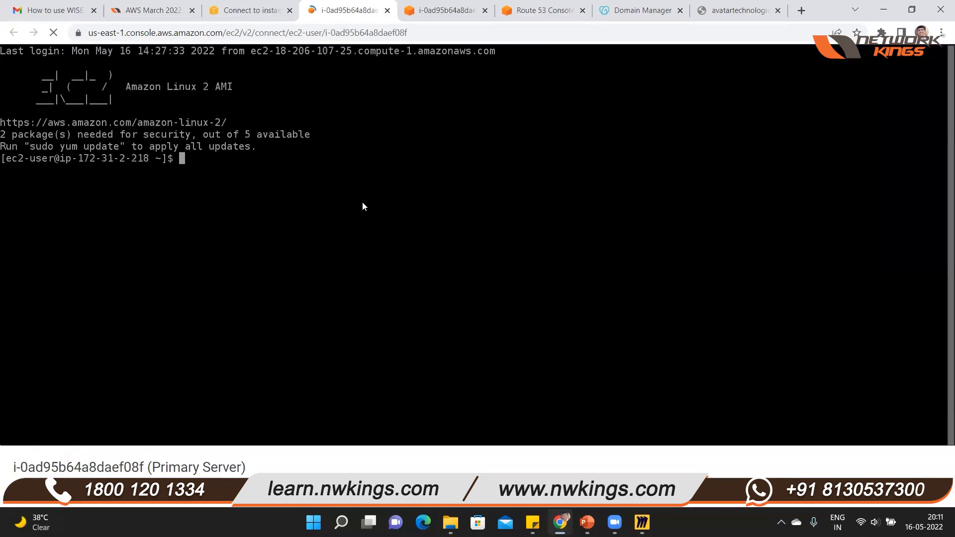
Enter the command "sudo systemctl start httpod" at the Primary Server's terminal prompt
text(sudo systemctl)
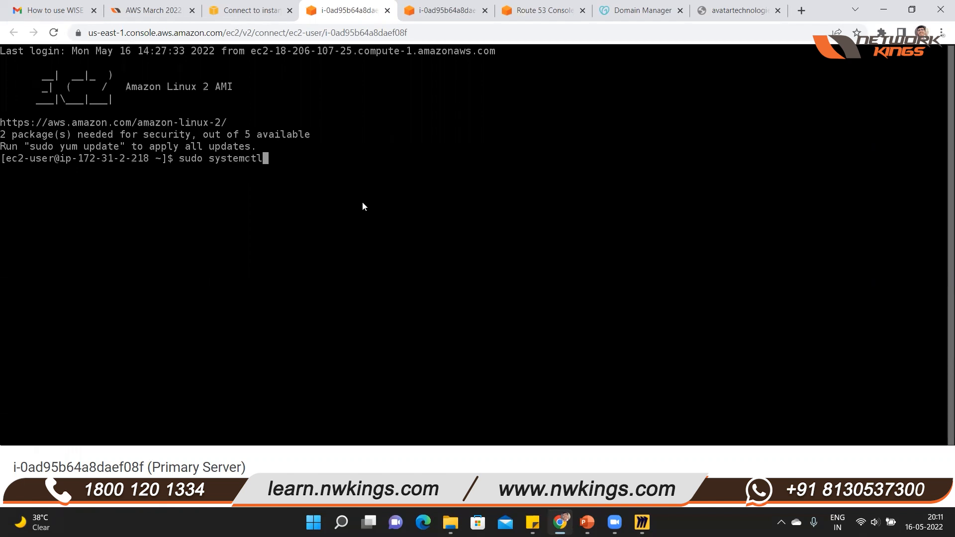
text( start httpod)
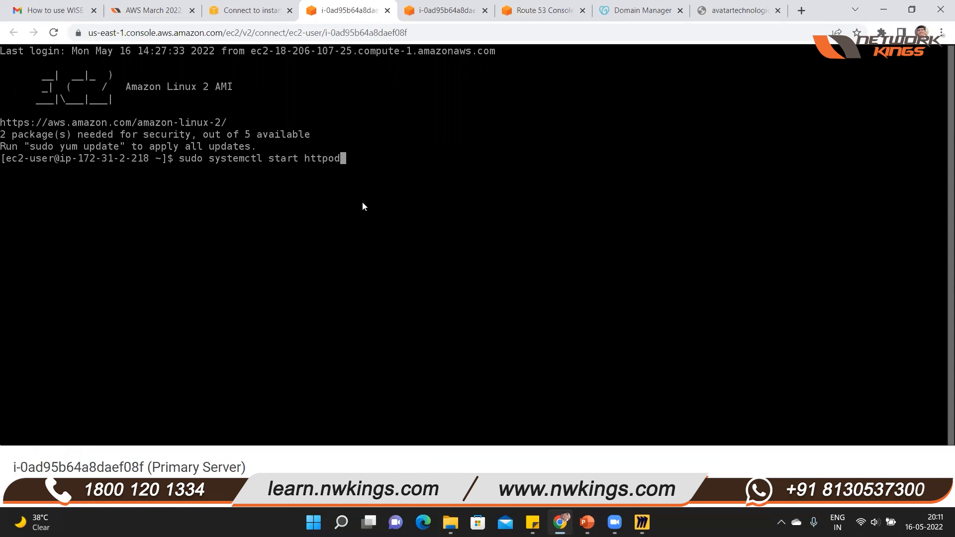
Start the httpd service on the Primary Server with sudo systemctl start httpd
key(BackSpace)
key(BackSpace)
text(d)
key(Return)
Check the state of the web service with sudo systemctl status httpd
text(su)
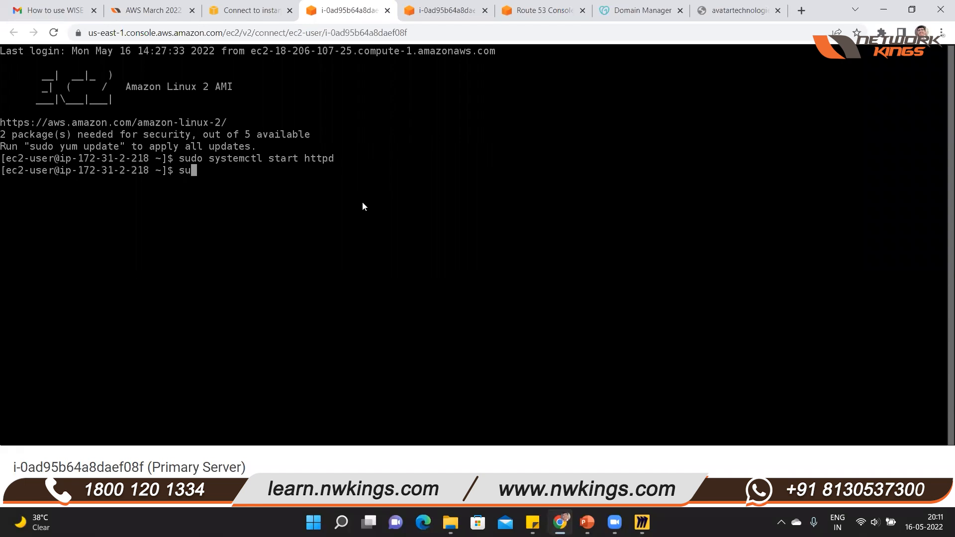
text(do systemctl st)
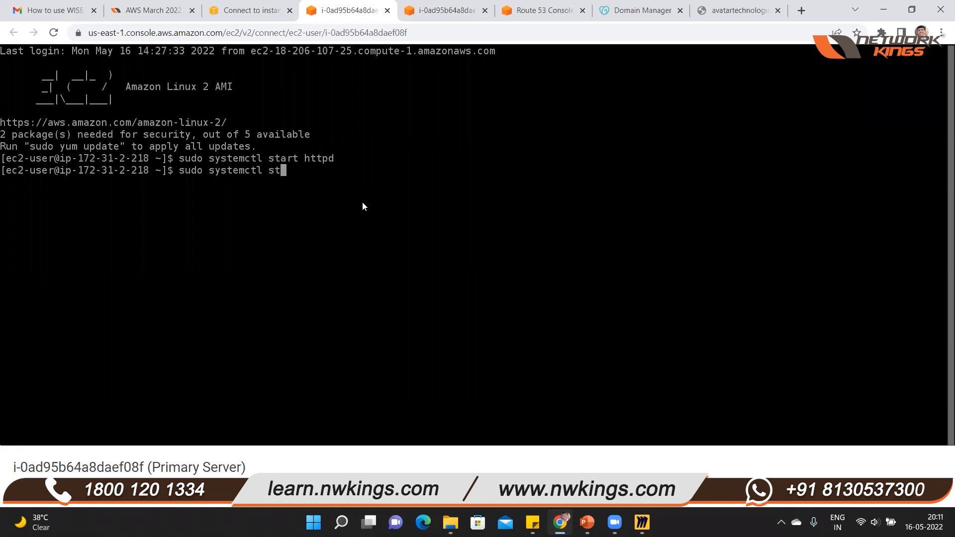
text(atus httpd)
key(Return)
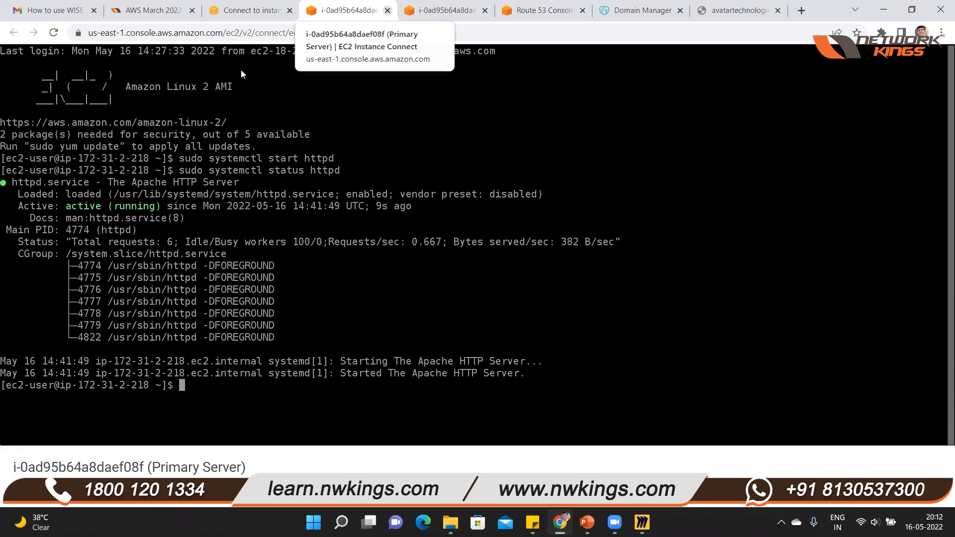
Close both EC2 Instance Connect terminal sessions
key(ctrl+w)
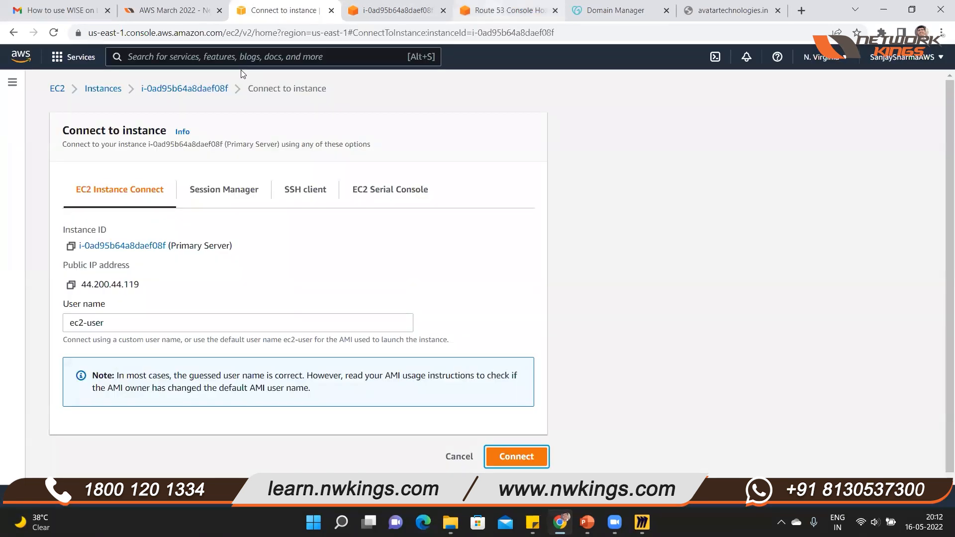
key(ctrl+Tab)
key(ctrl+w)
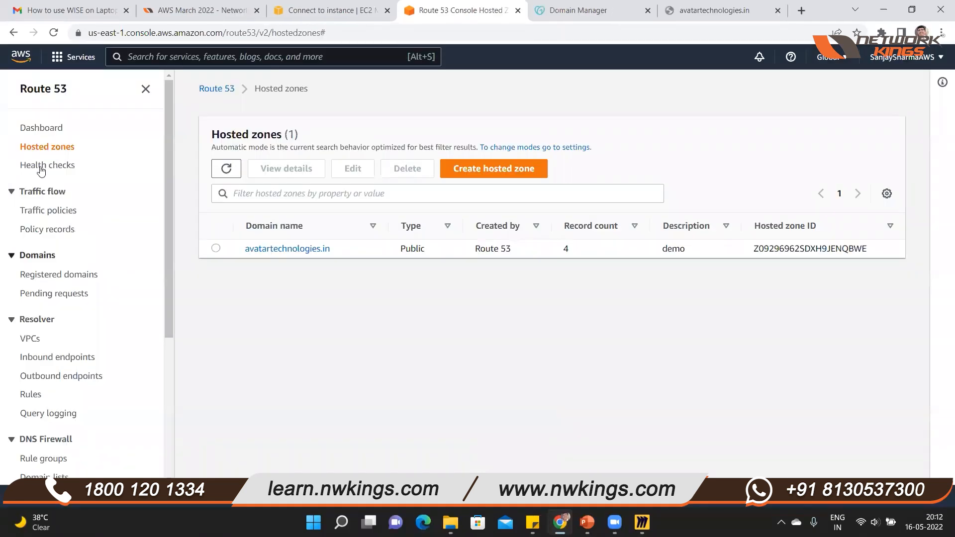
Open the Route 53 health checks and inspect the status of PrimaryServerHealthCheck
click(42, 171)
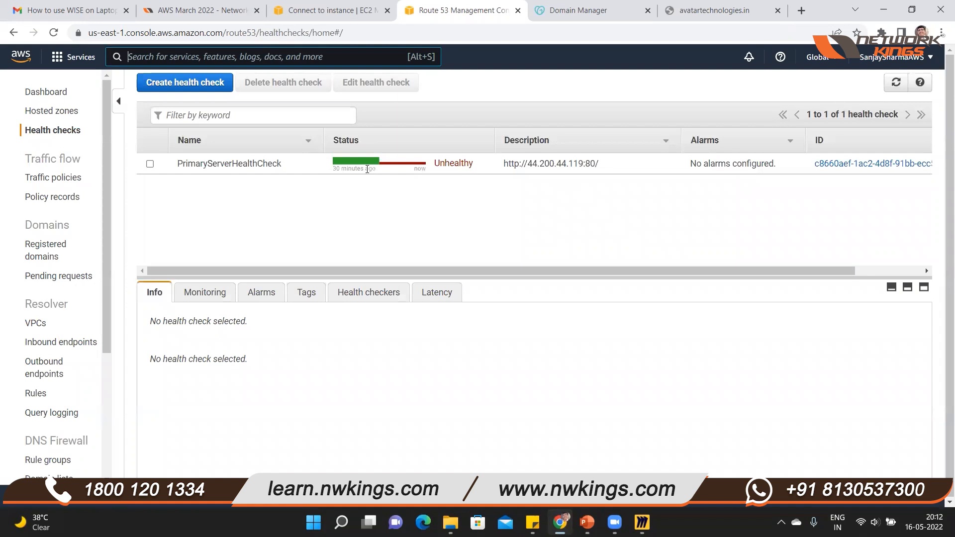
click(897, 83)
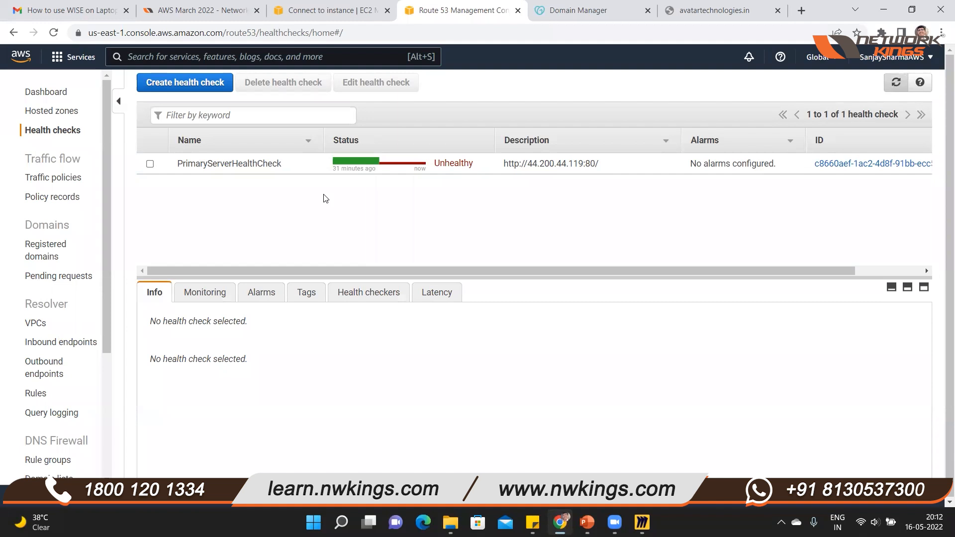
double_click(449, 163)
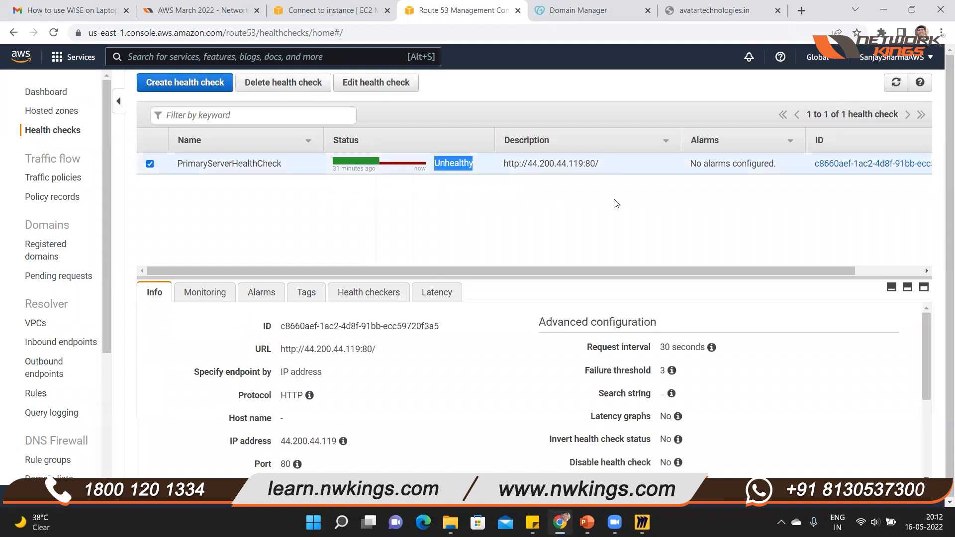
click(349, 175)
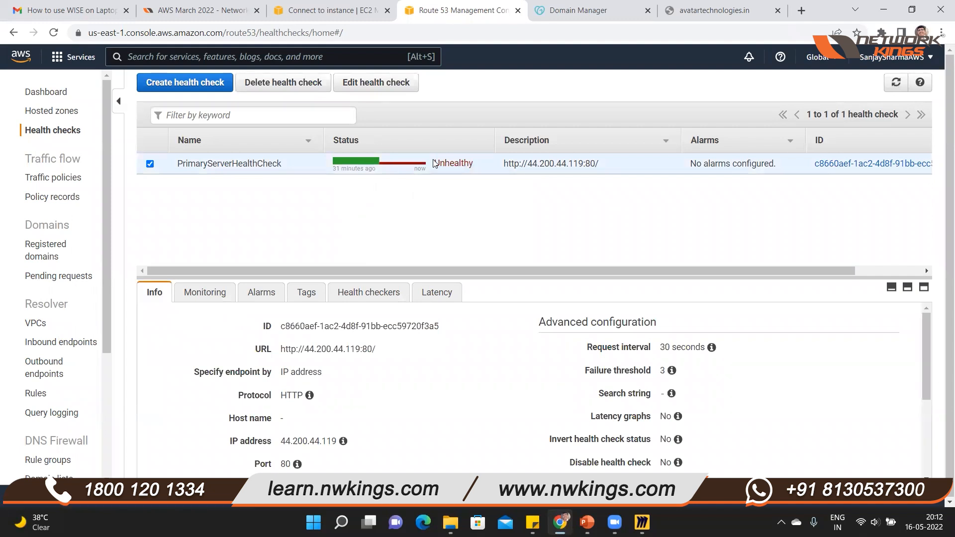
drag(435, 163, 474, 163)
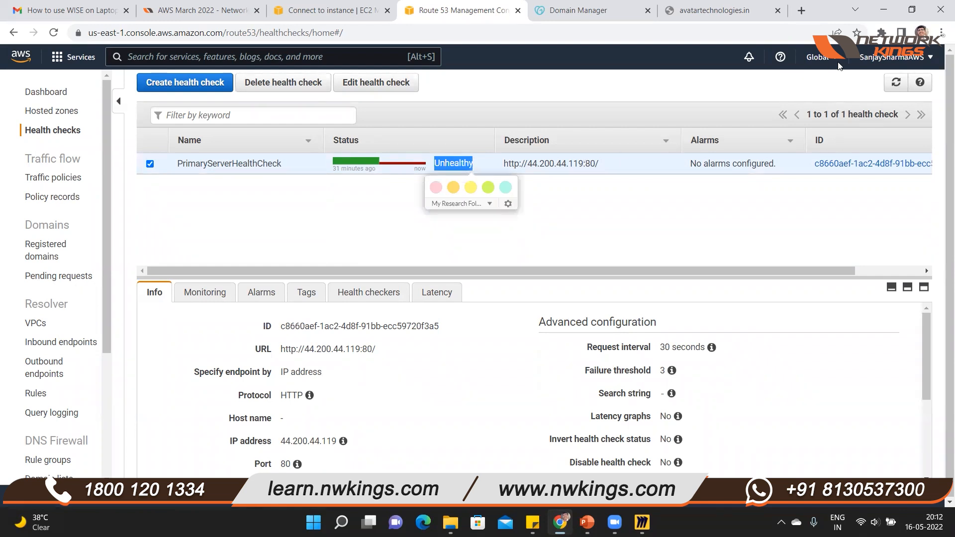
Refresh the health check list repeatedly to monitor the status of PrimaryServerHealthCheck
click(894, 83)
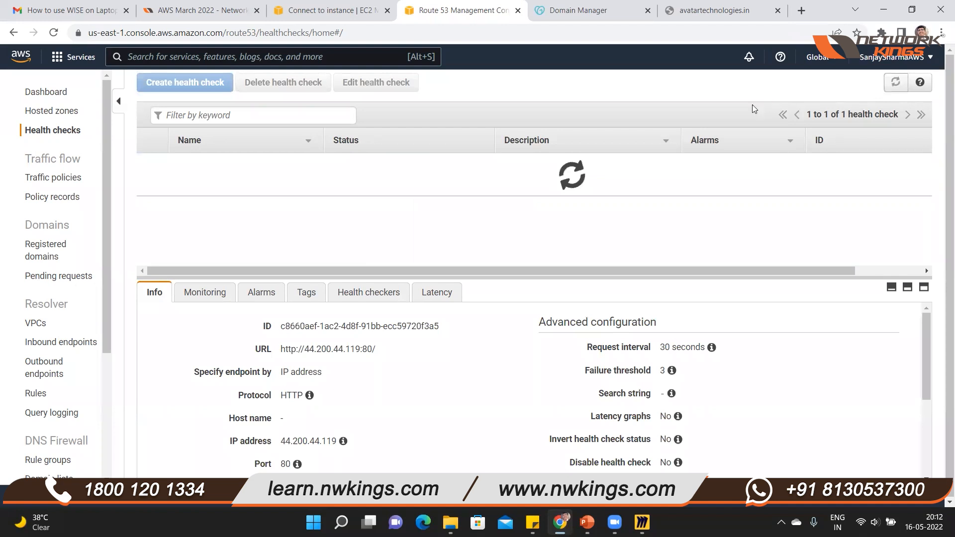
click(894, 85)
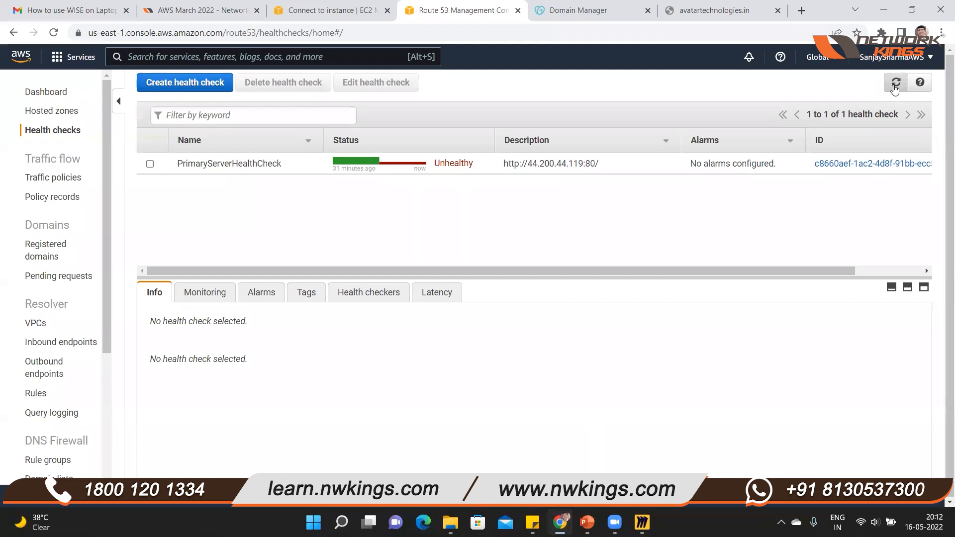
click(895, 84)
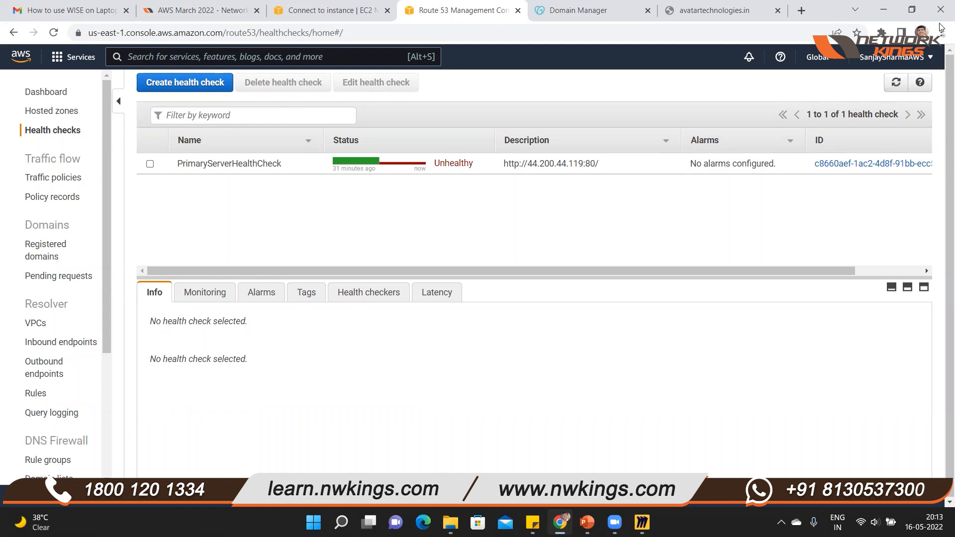
click(896, 82)
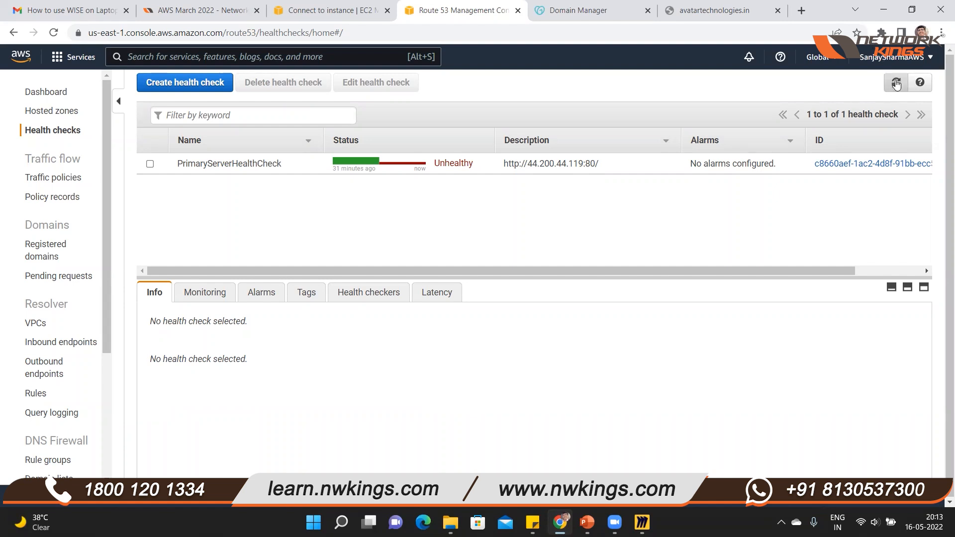
click(896, 88)
click(897, 85)
click(896, 86)
click(896, 85)
click(897, 85)
click(897, 86)
Return to the EC2 instances list, and load 44.200.44.119 in the website's browser tab to test the primary server directly
click(294, 9)
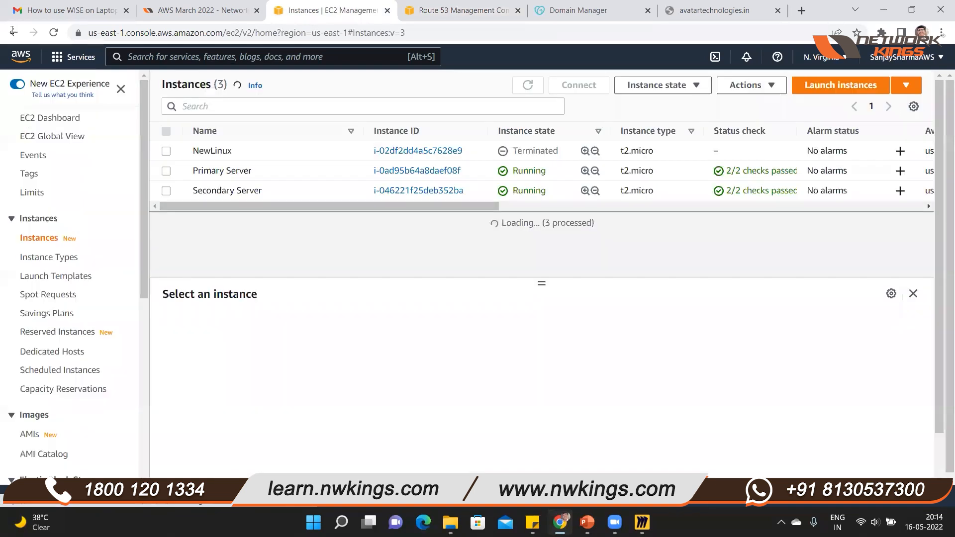
click(704, 4)
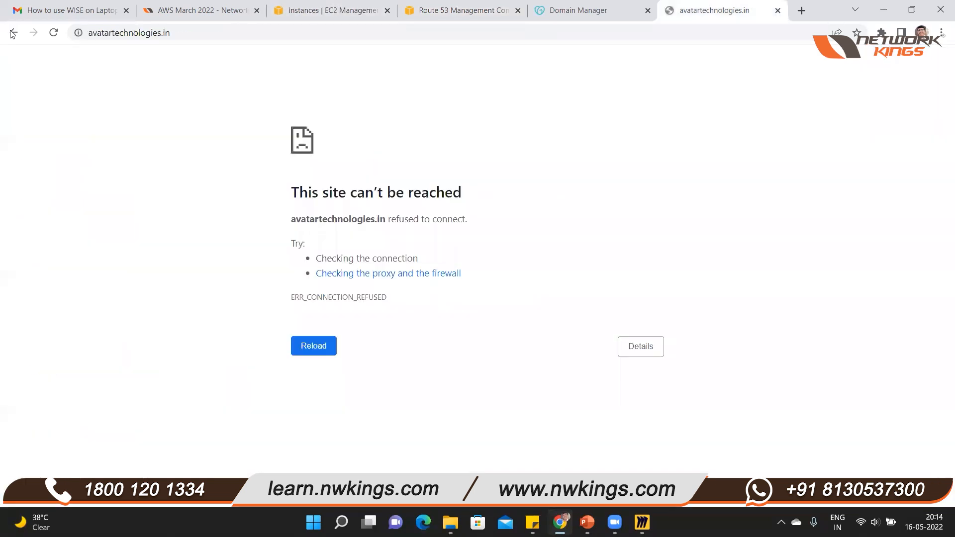
key(ctrl+l)
text(44.200.44.119)
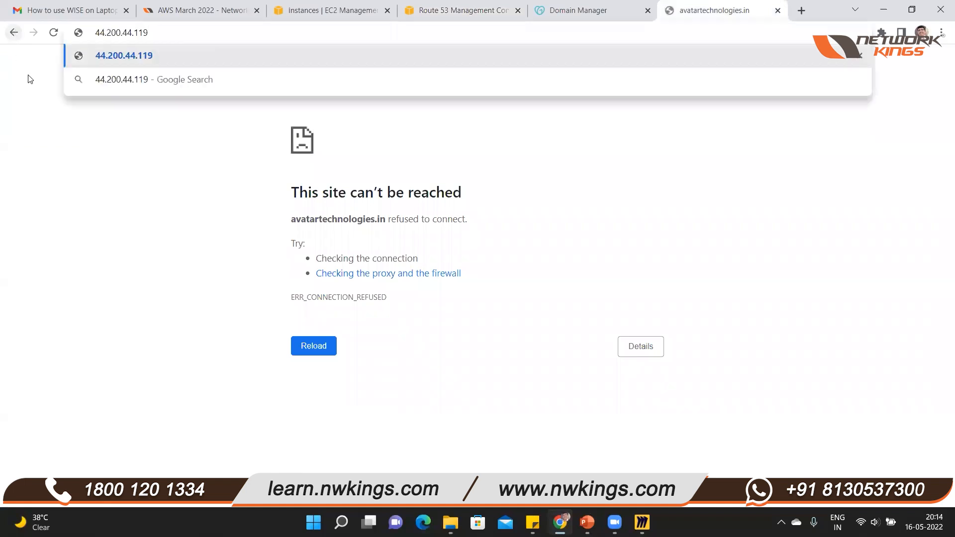
key(Return)
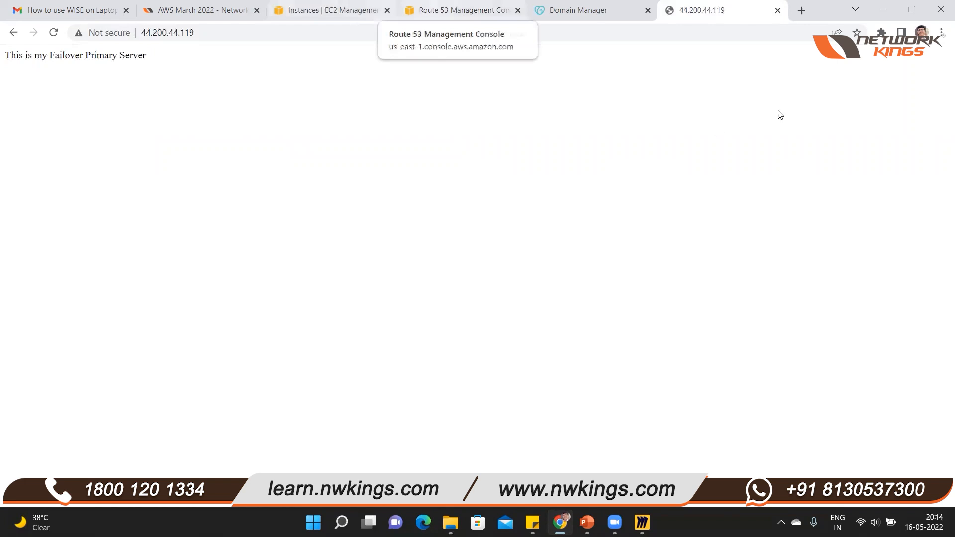
Go back to the Route 53 health checks and keep refreshing to recheck the PrimaryServerHealthCheck status
click(895, 84)
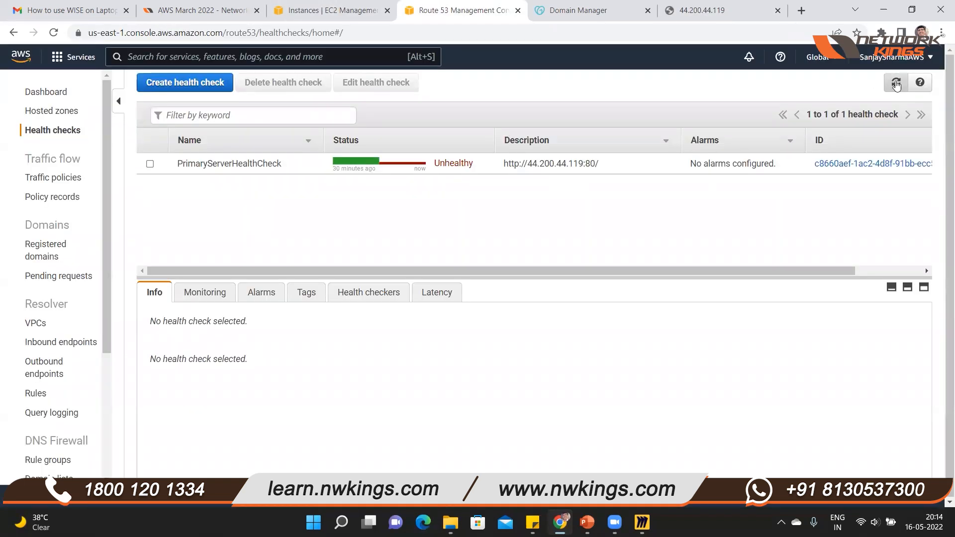
click(896, 84)
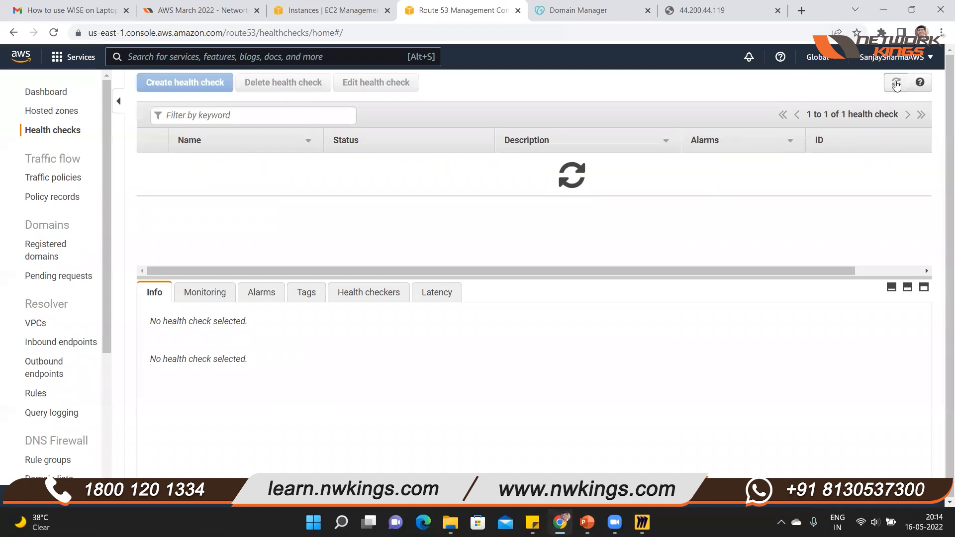
click(896, 85)
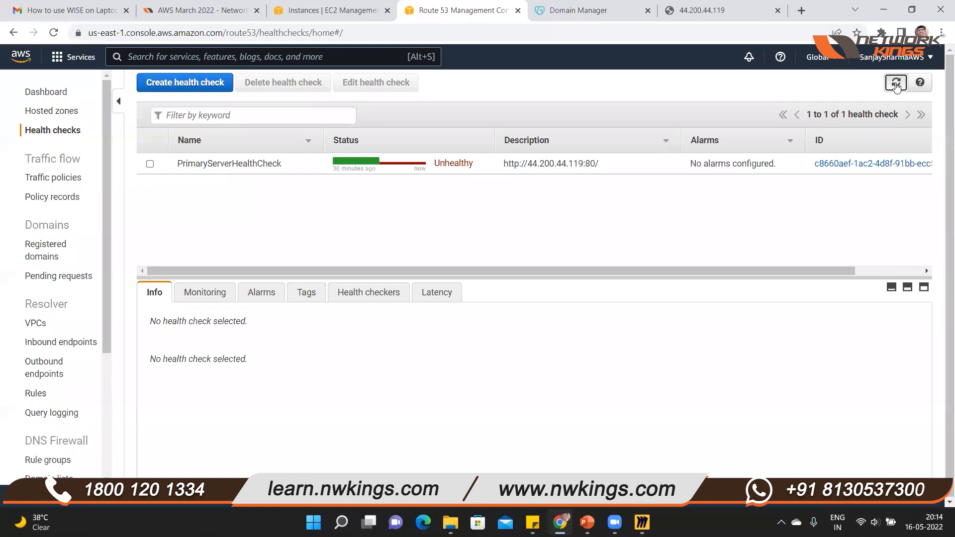
click(896, 85)
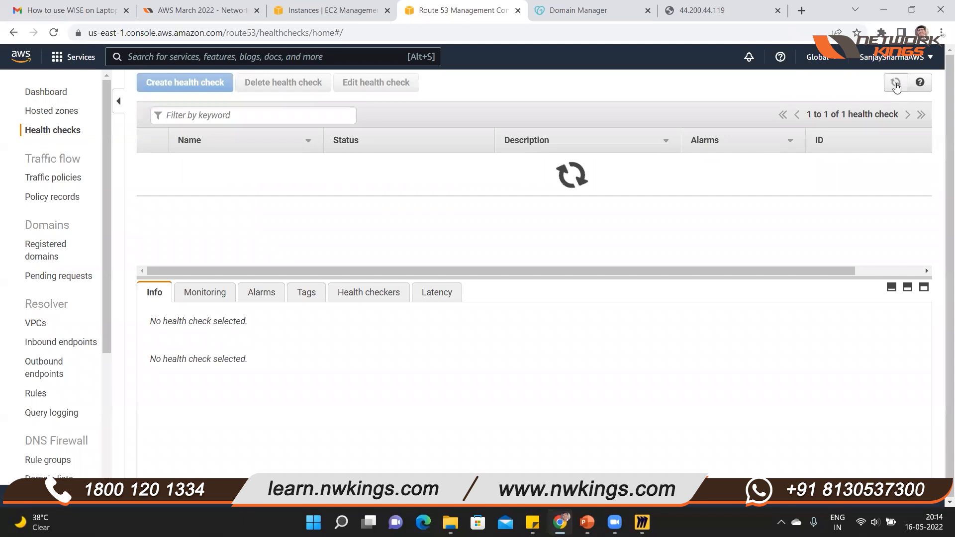
click(896, 85)
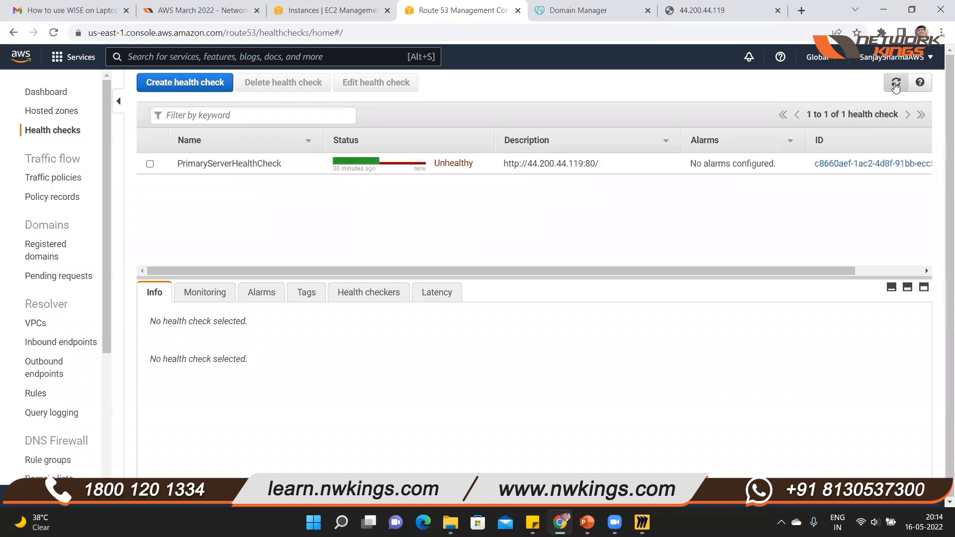
click(896, 85)
click(895, 85)
click(896, 84)
click(895, 85)
click(896, 84)
click(896, 84)
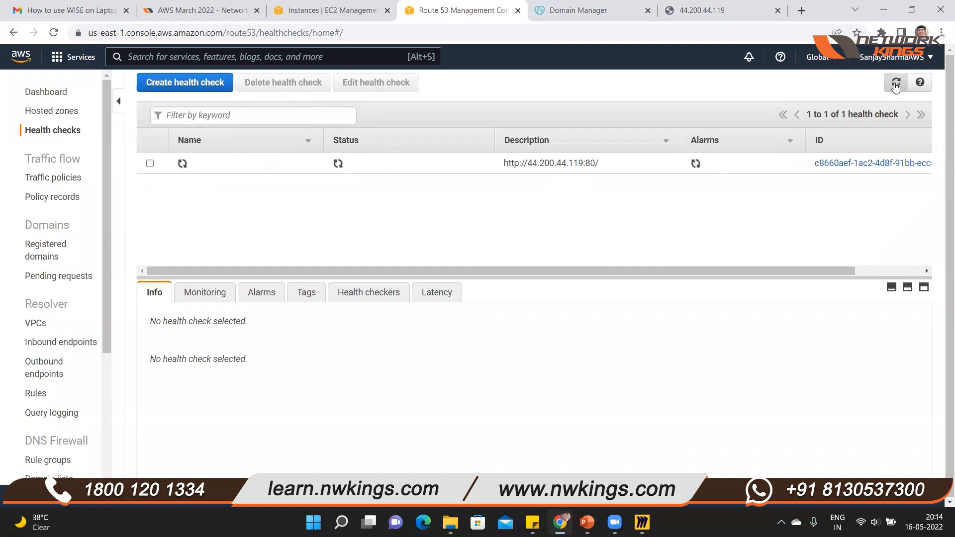
click(895, 85)
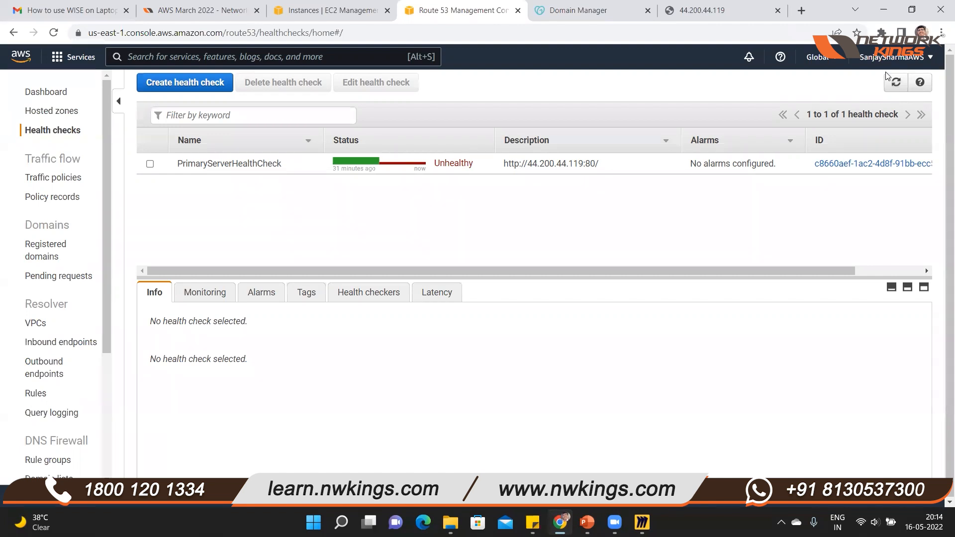
click(895, 85)
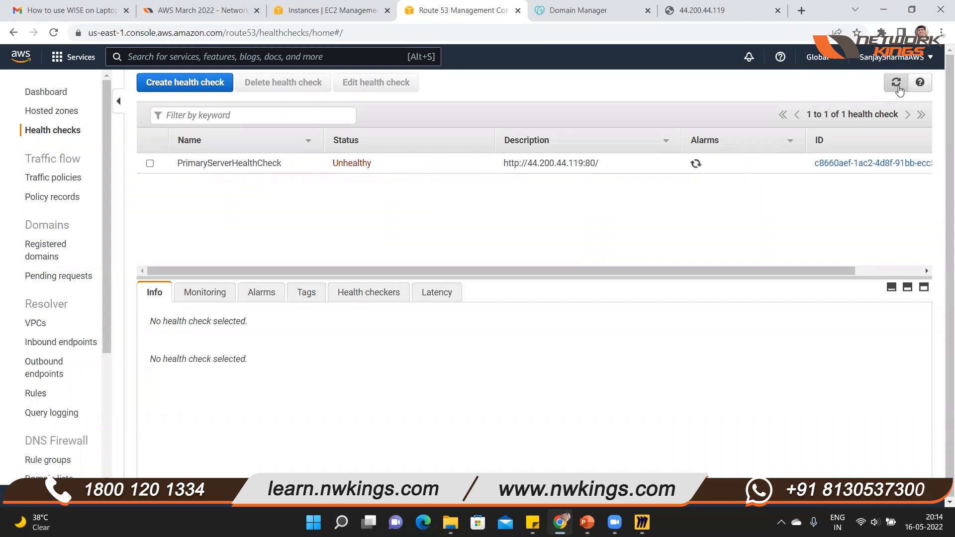
click(898, 88)
click(898, 87)
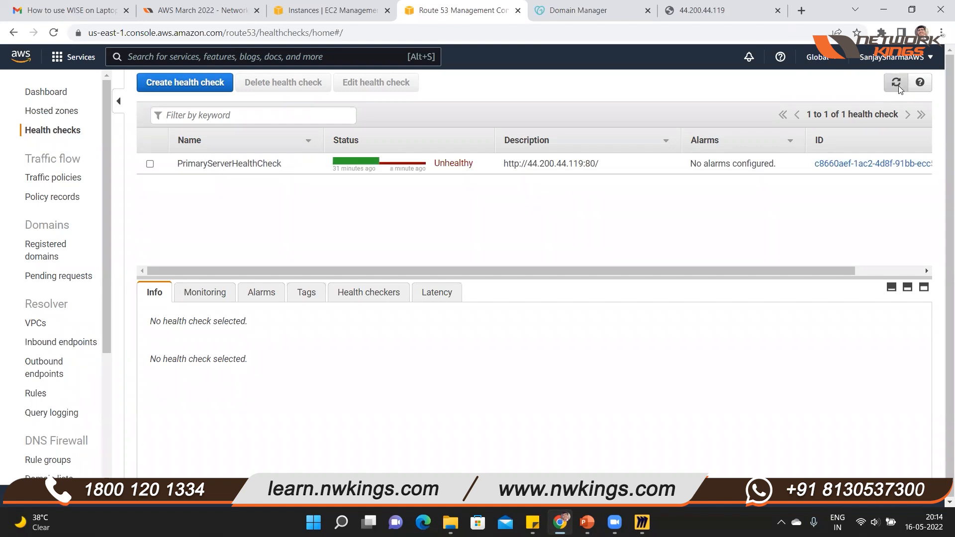
click(898, 87)
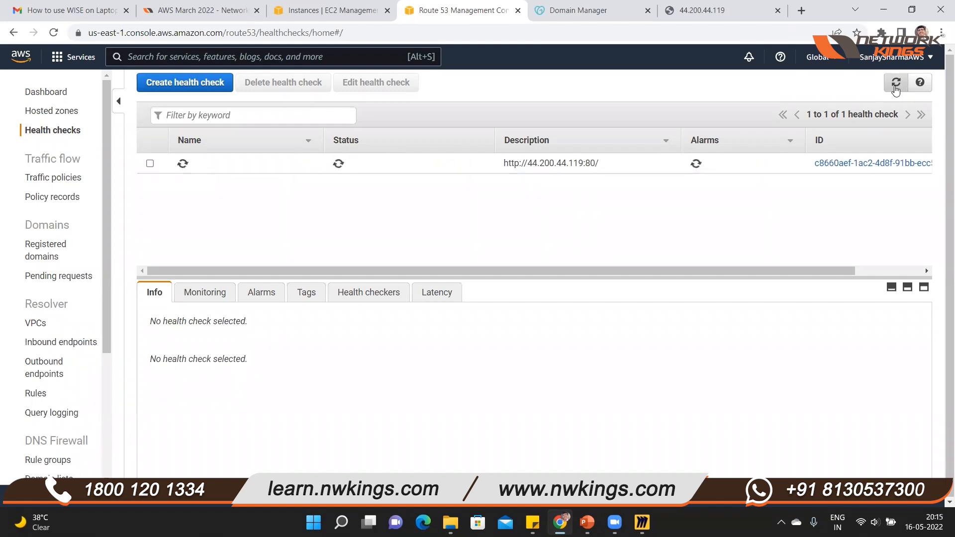
click(896, 85)
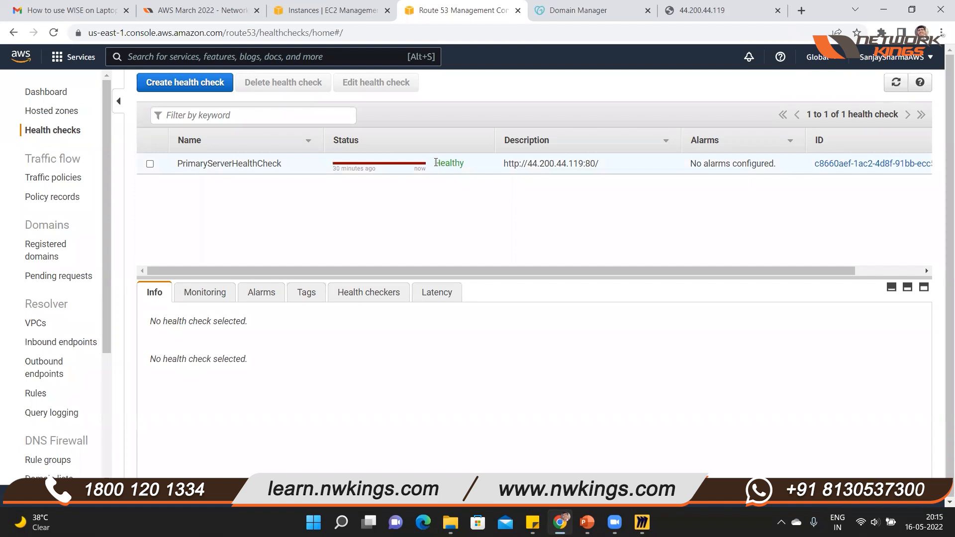
double_click(480, 170)
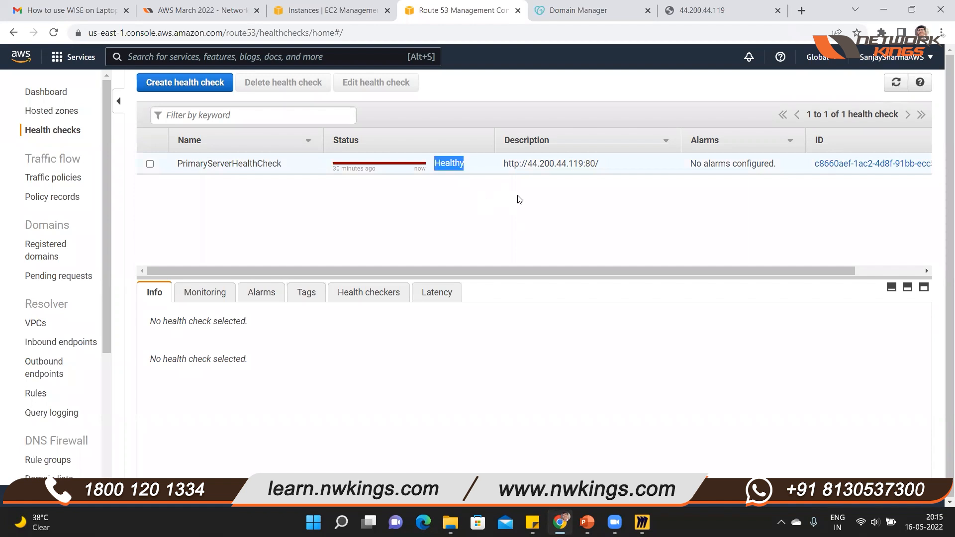
Go back to avatartechnologies.in in the website tab to check which failover server responds
click(701, 10)
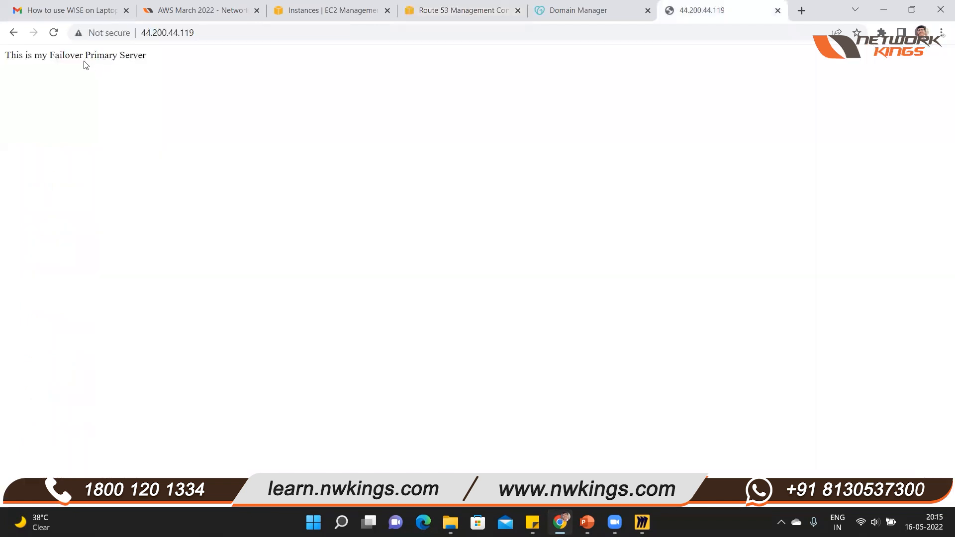
click(19, 37)
click(226, 41)
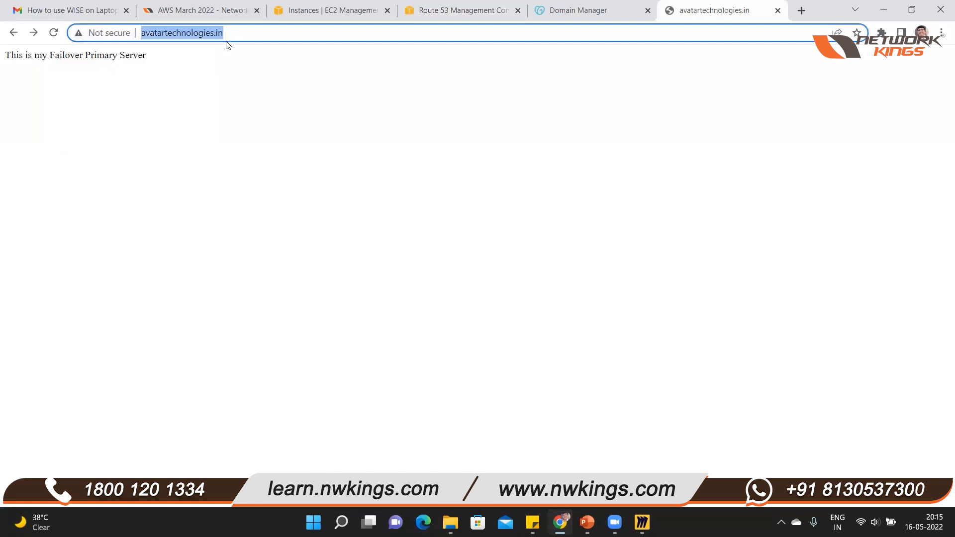
click(226, 45)
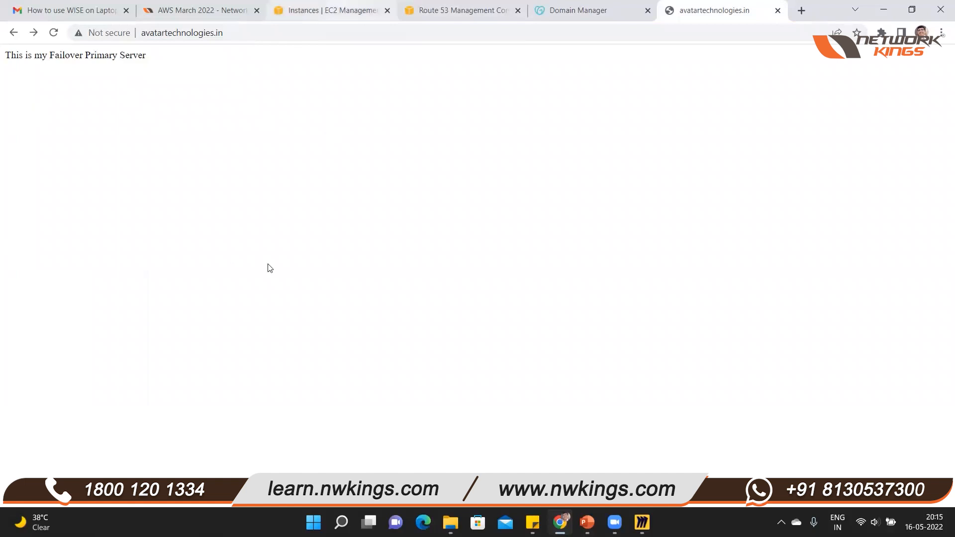
Open the records of the avatartechnologies.in hosted zone in Route 53
key(ctrl+shift+Tab)
key(ctrl+shift+Tab)
click(52, 110)
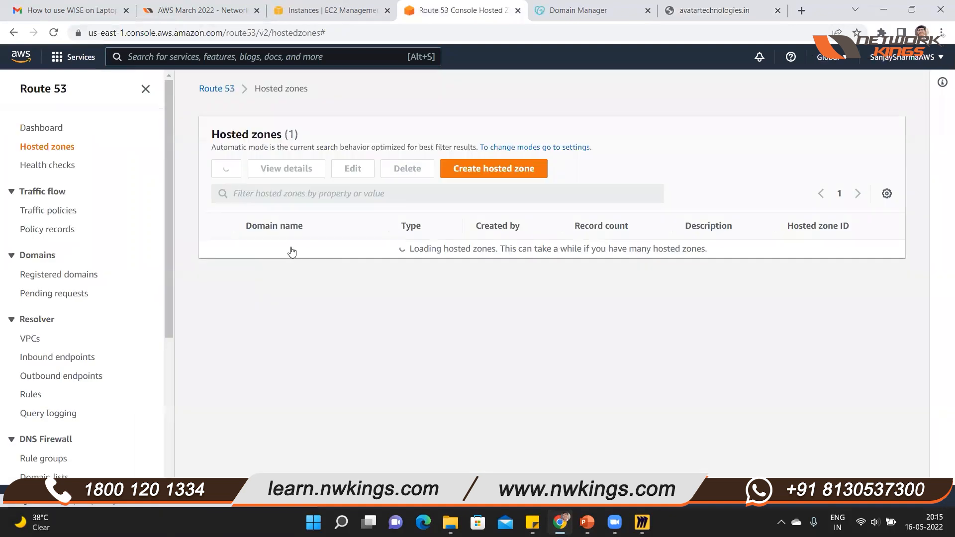
click(293, 249)
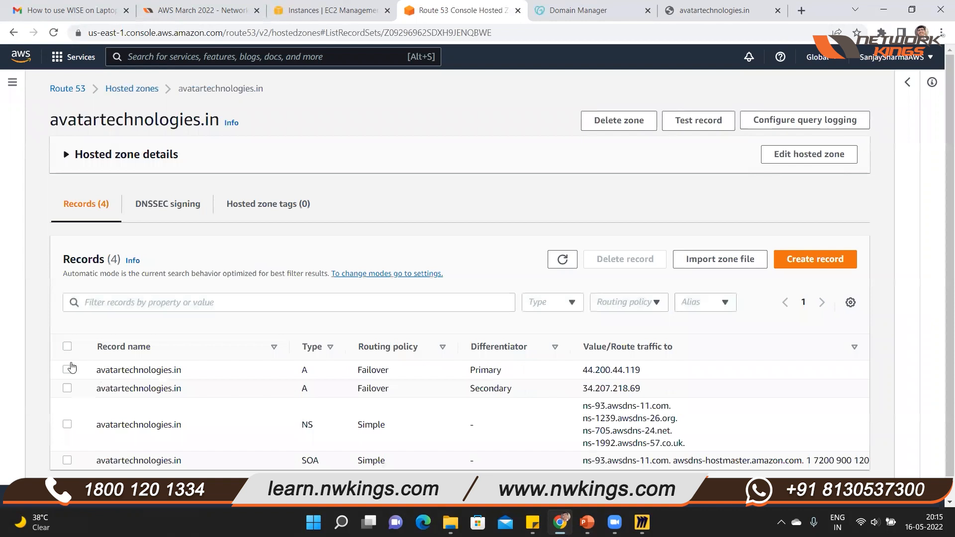
Delete the primary and secondary failover A records from the avatartechnologies.in hosted zone
scroll(68, 378, down, 1)
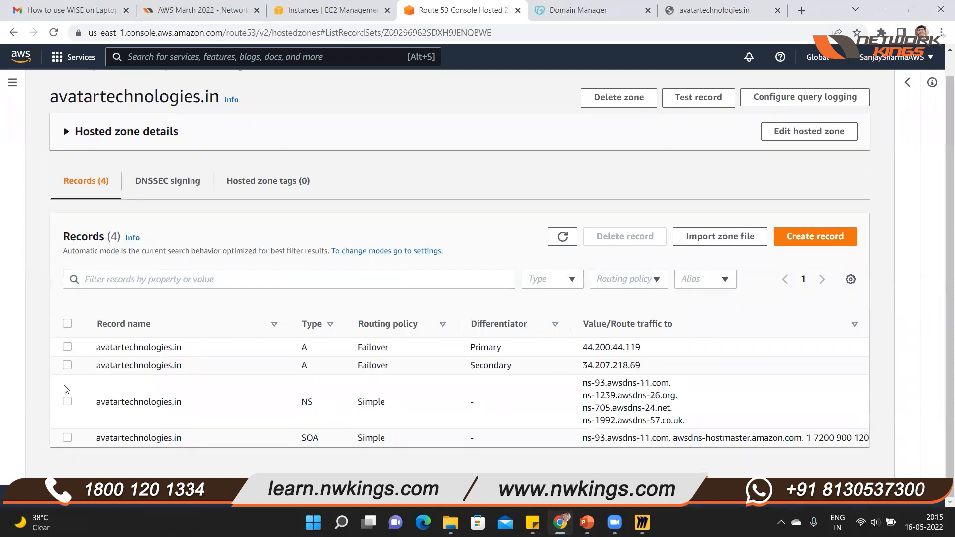
click(67, 365)
click(67, 347)
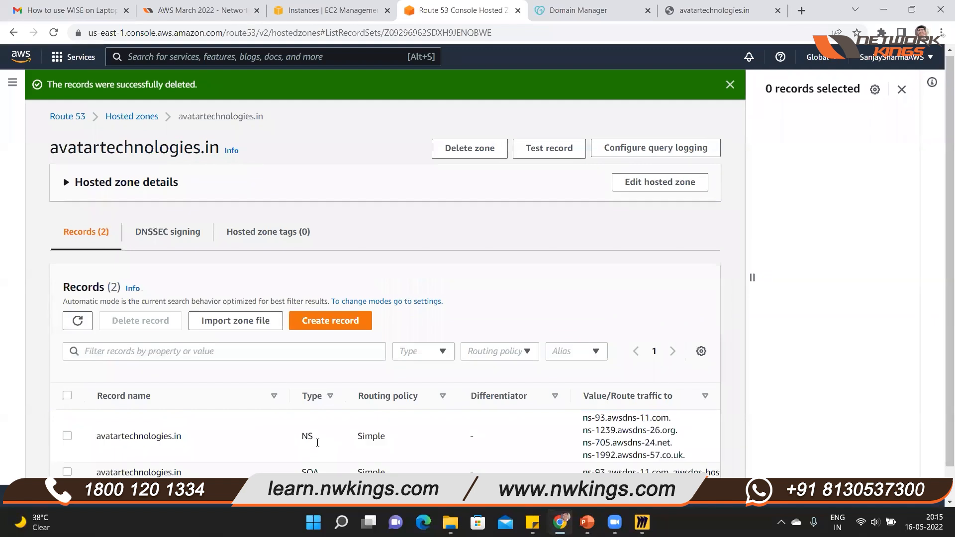
scroll(317, 443, down, 1)
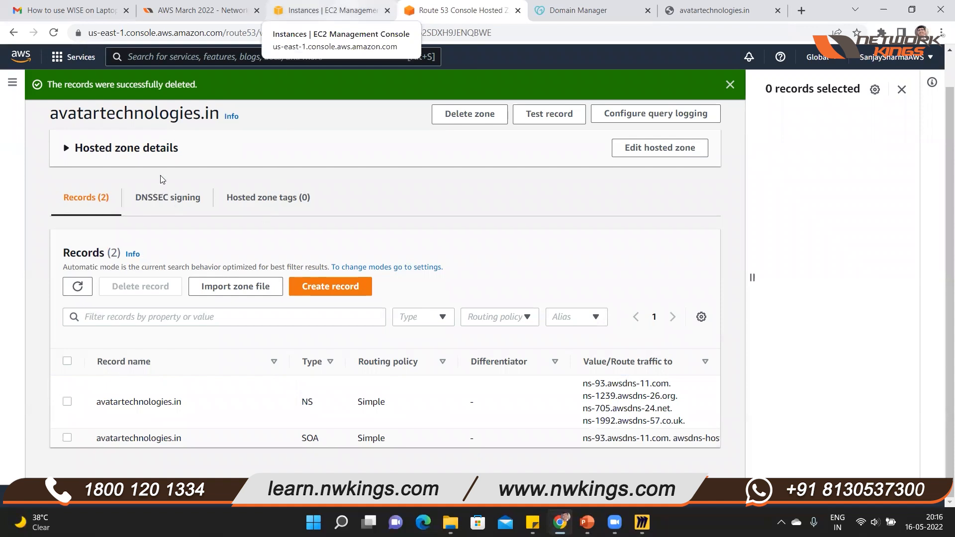
In the EC2 instances list, change the Primary Server instance's Name tag to "India Server Hindi" and save it
key(ctrl+shift+Tab)
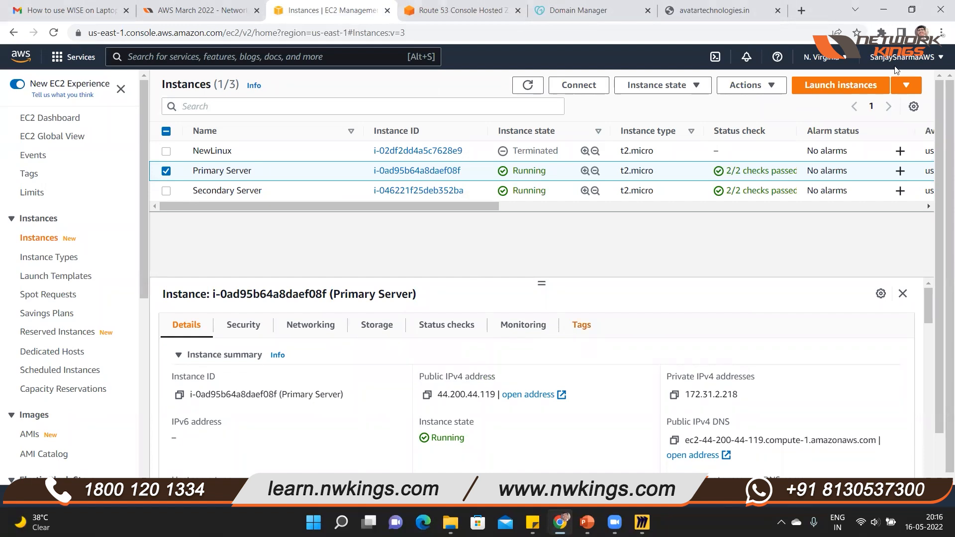
click(580, 326)
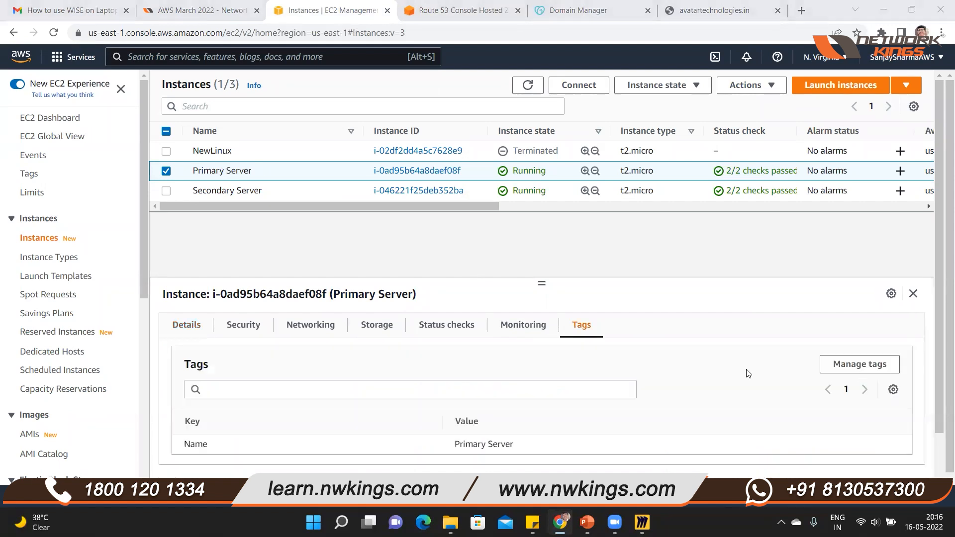
click(860, 364)
click(251, 193)
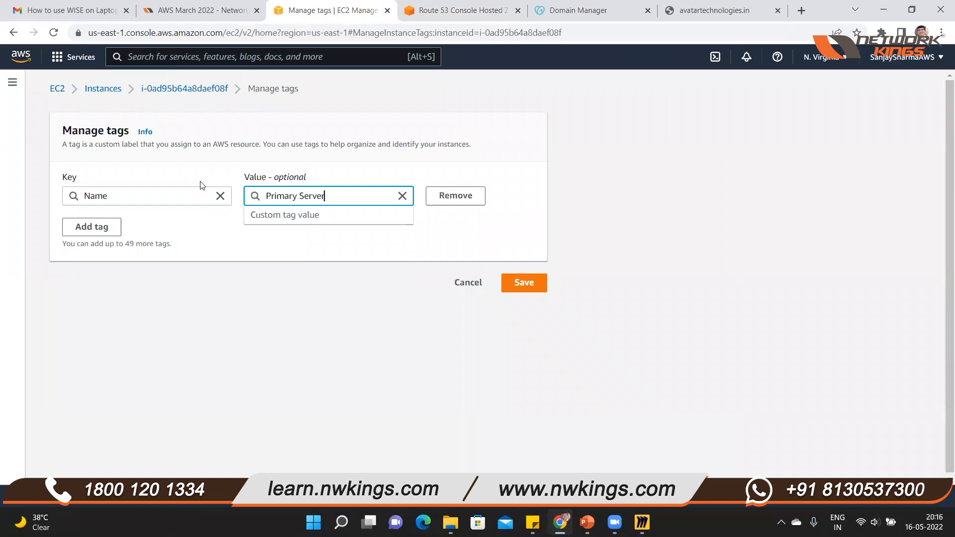
key(ctrl+a)
key(BackSpace)
text(India Server Hindi)
click(524, 290)
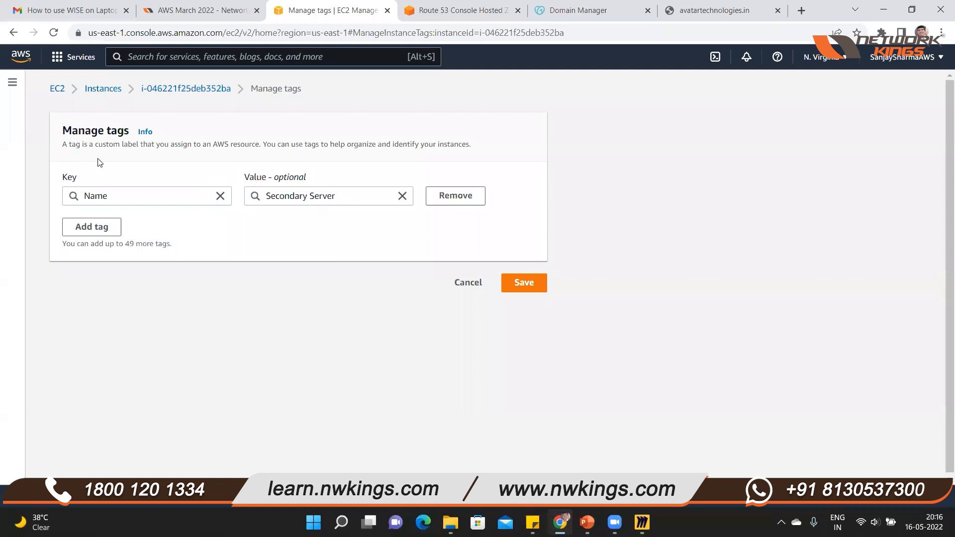
Change the Secondary Server instance's Name tag to "USA Server English" and save it
key(Tab)
text(U)
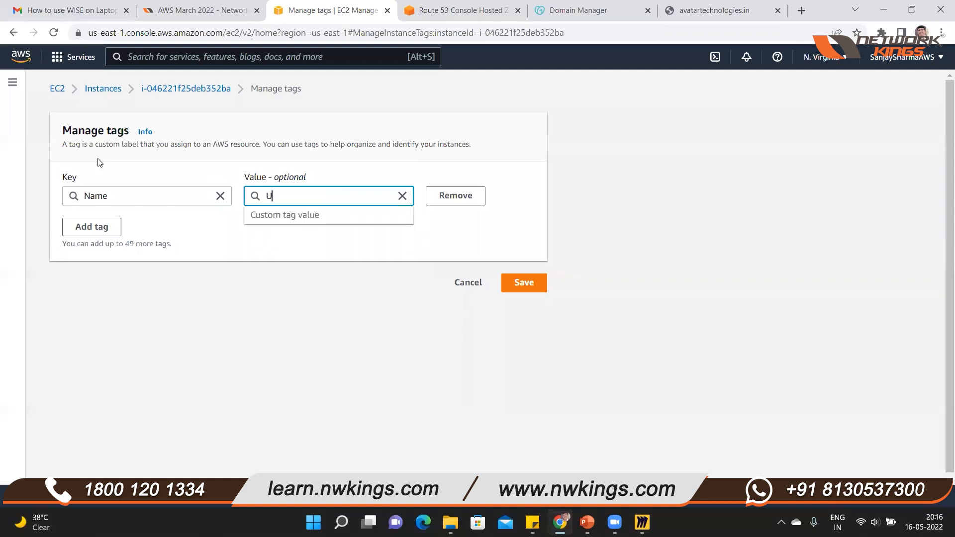
text(SA Server English)
click(513, 286)
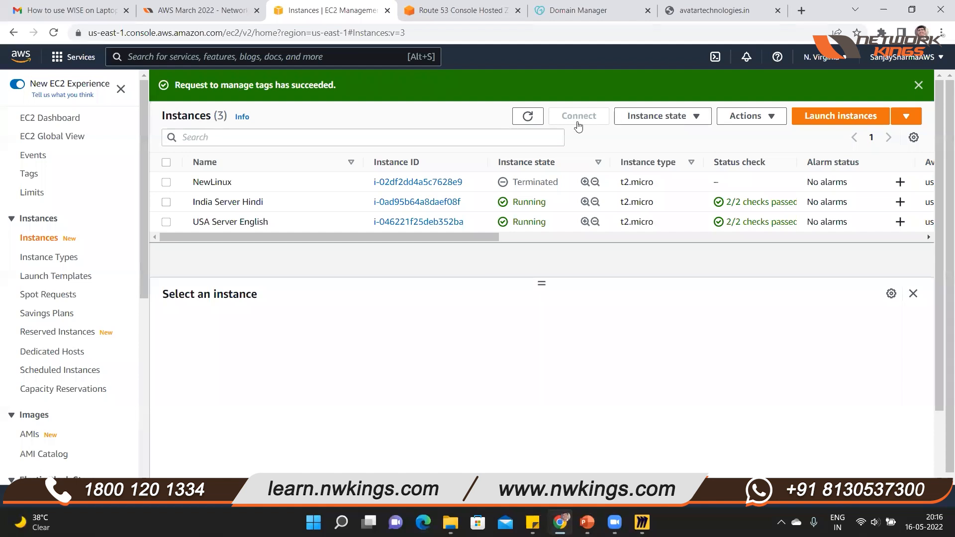
Connect to the India Server Hindi instance with EC2 Instance Connect, and go to /var/www/html/ as root
click(541, 202)
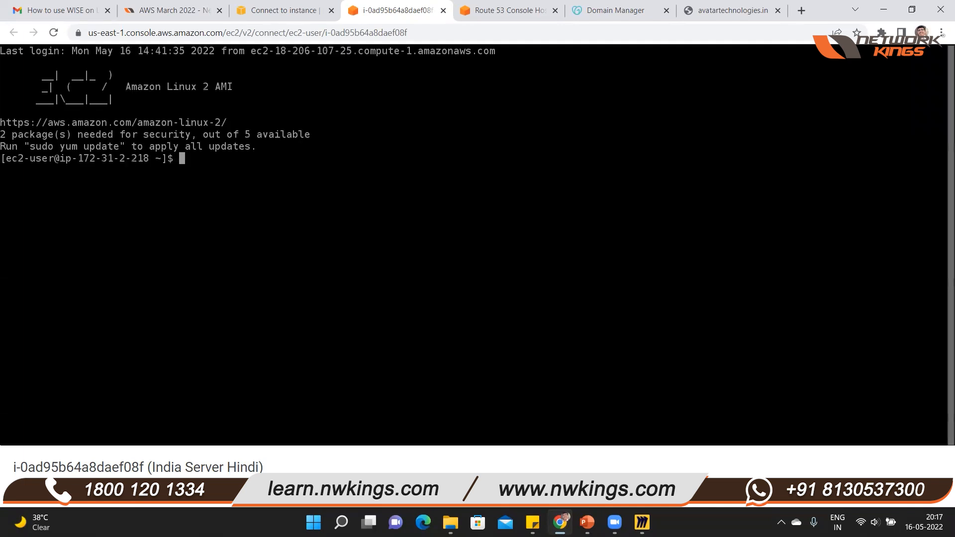
text(sudo su -)
key(Return)
text(cd /var/www/html/)
key(Return)
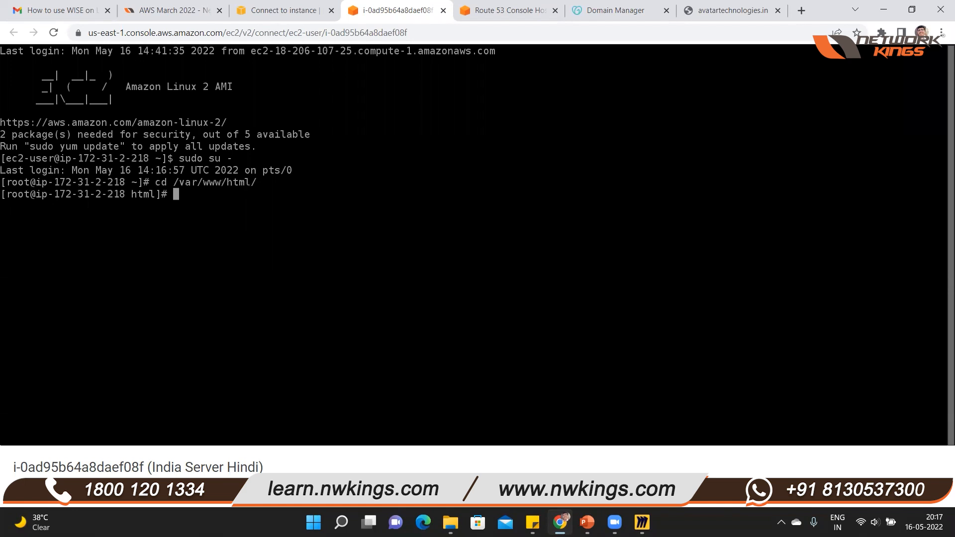
key(Return)
key(Return)
List the files in the web directory in long format
text(ls -)
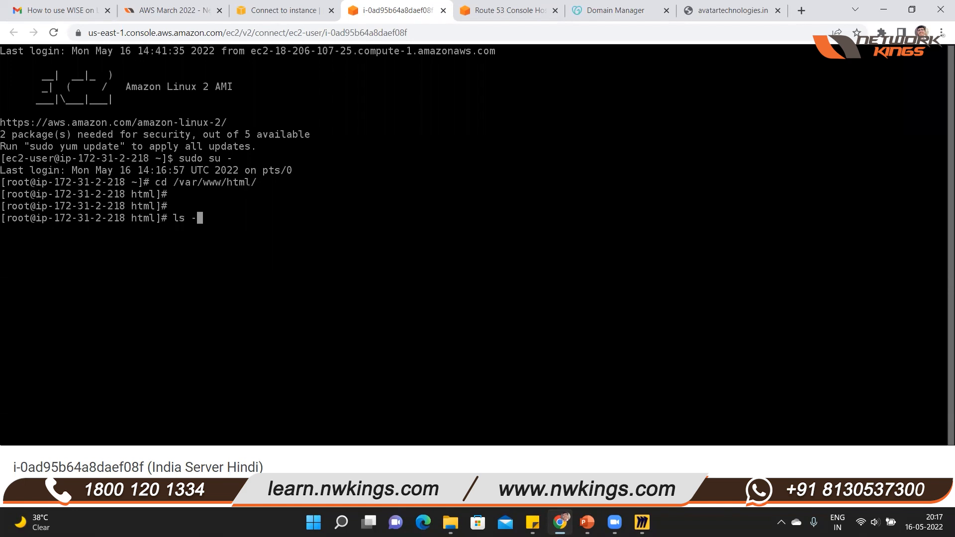
text(l)
key(Return)
Overwrite index.html on the India server with the text "This is my Hindi Server" using echo
text(e)
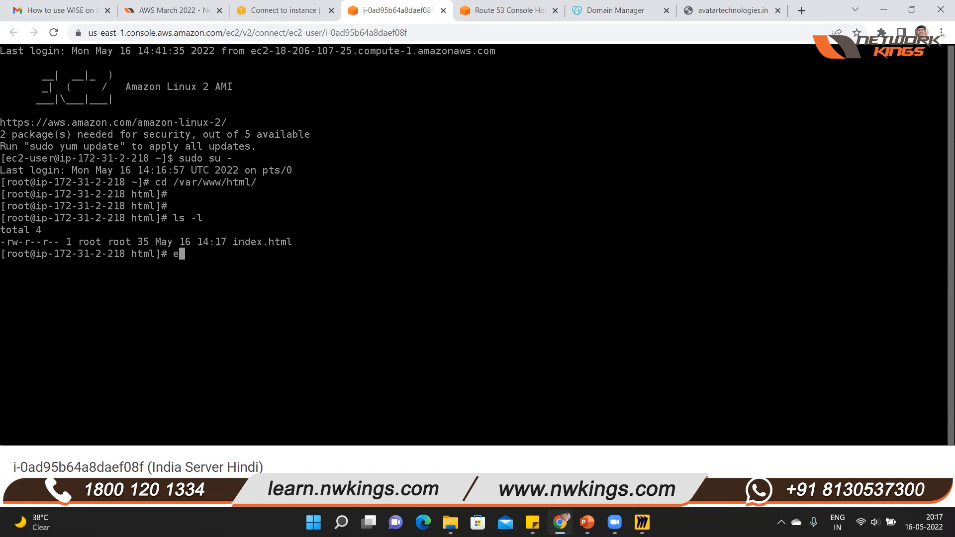
text(cho ")
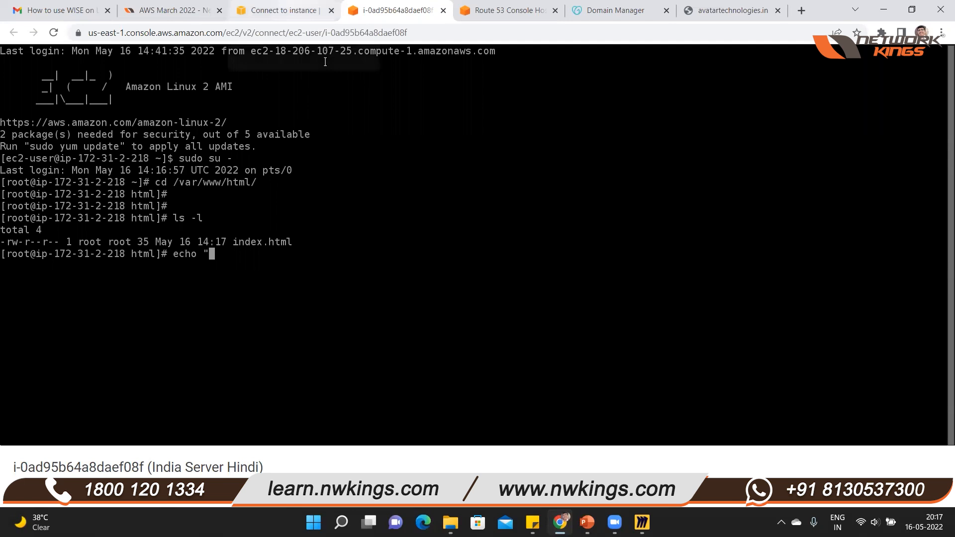
click(293, 11)
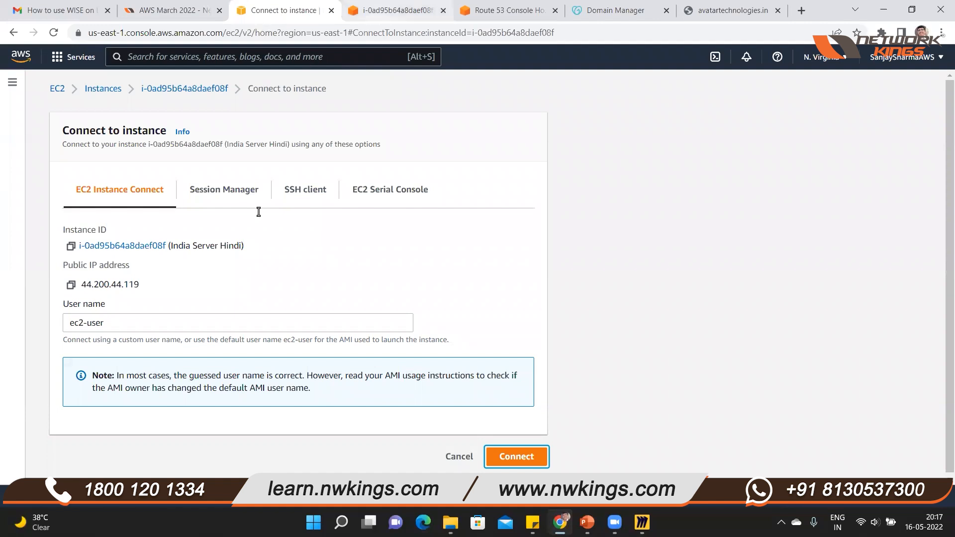
key(ctrl+Tab)
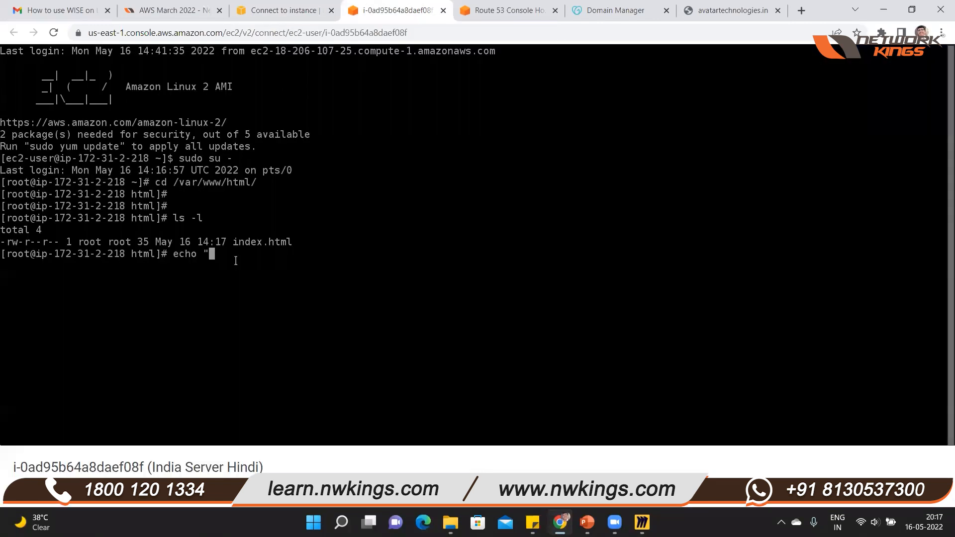
text(This is my Hindi Se)
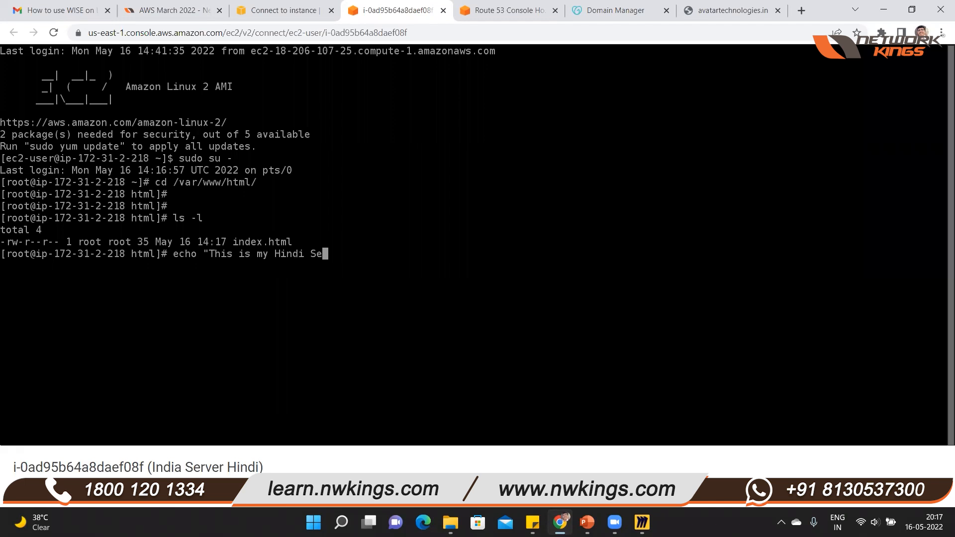
text(rver" > index.html)
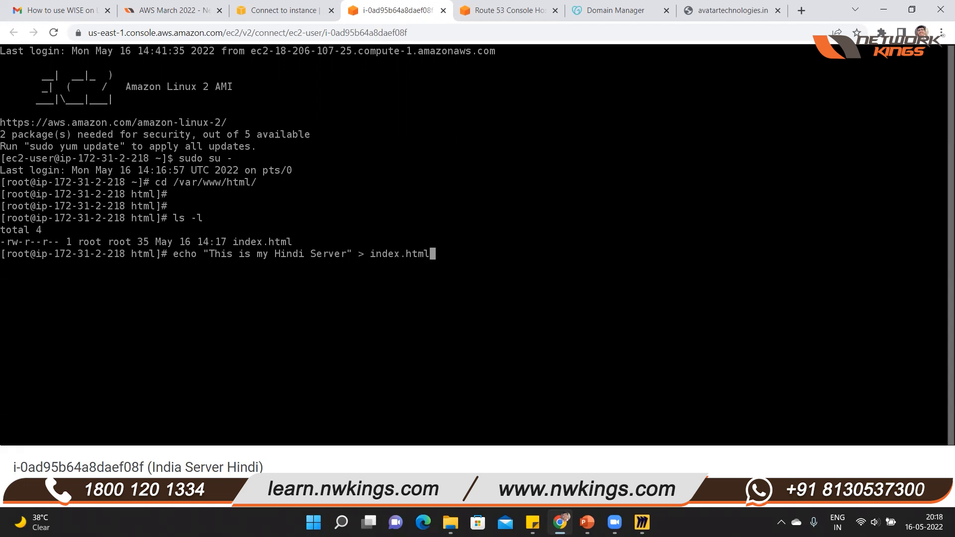
key(Return)
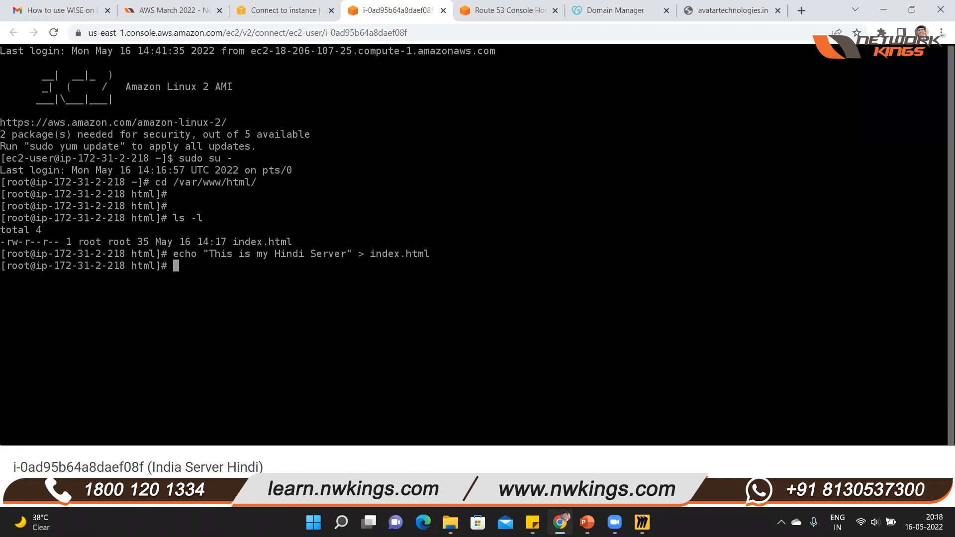
Close the India server's terminal, connect to the USA Server English instance and switch to the root user
click(267, 3)
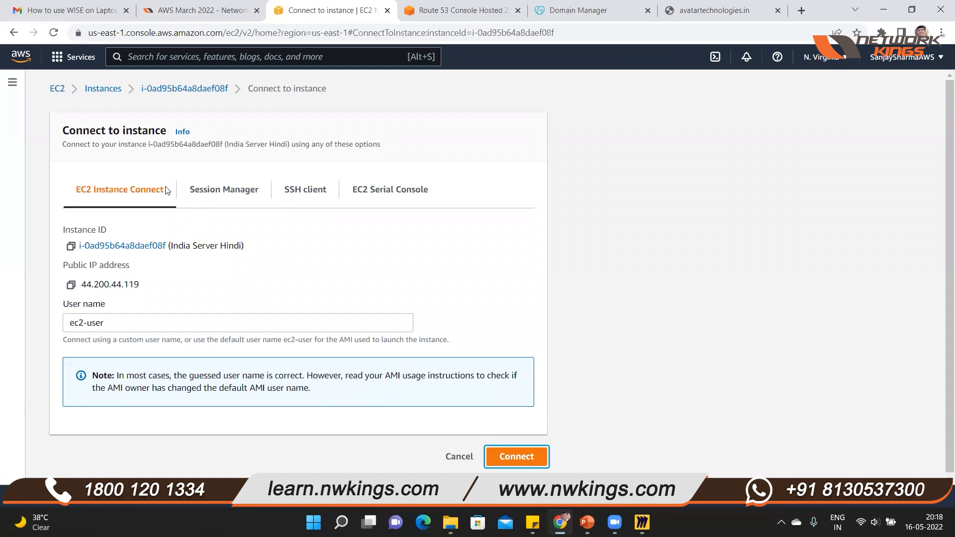
click(14, 32)
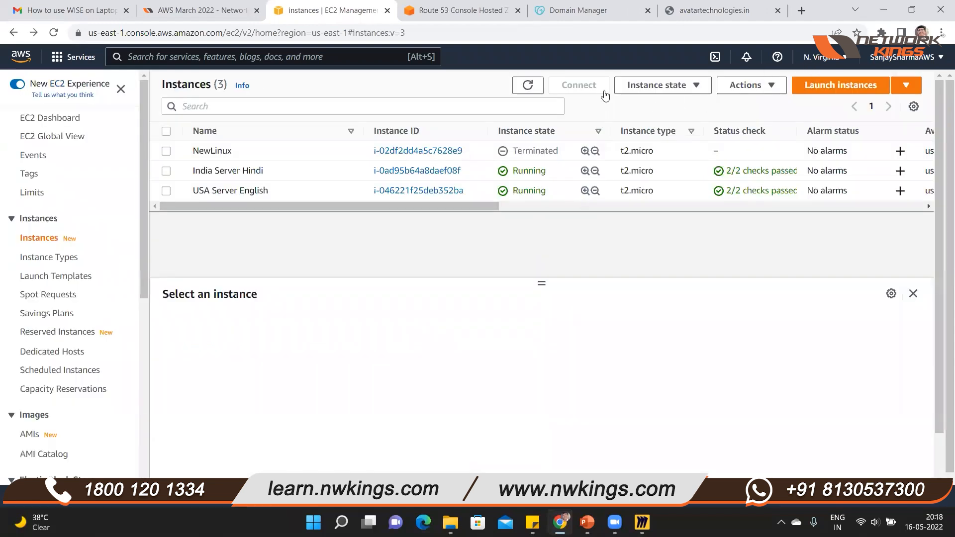
click(567, 190)
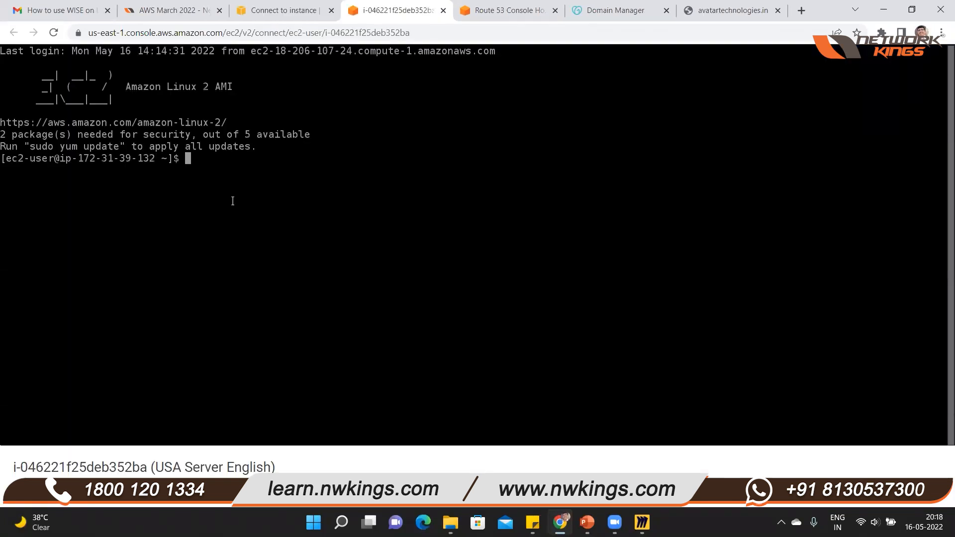
text(cd)
key(BackSpace)
key(BackSpace)
text(sudo su -)
key(Return)
key(Return)
key(Return)
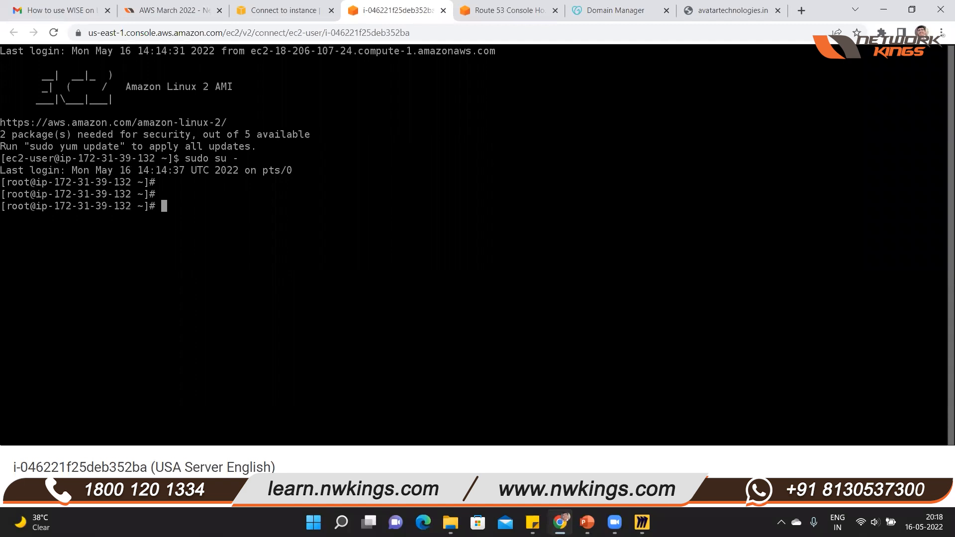
In /var/www/html/ on the USA server, overwrite index.html with the text "This is my USA SErver in English" using echo
text(cd /var/www/html/)
key(Return)
text(e)
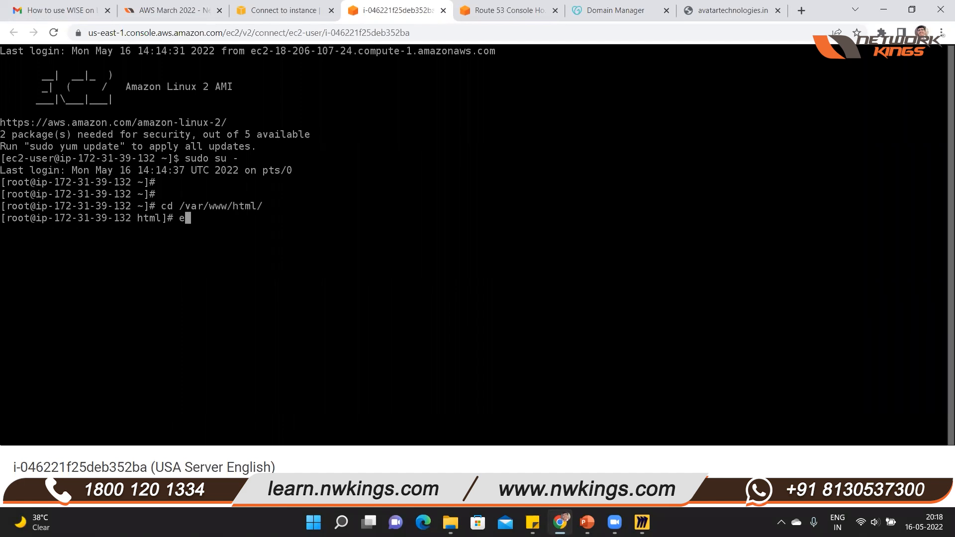
text(cho "This is ma)
key(BackSpace)
text(y USA SErver i)
key(BackSpace)
text(n Engl)
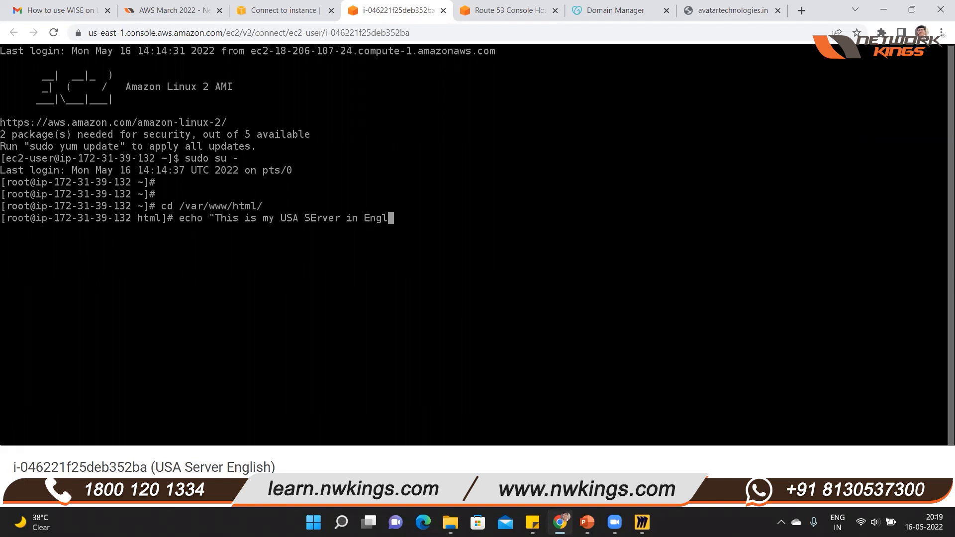
text(ish" > index.html)
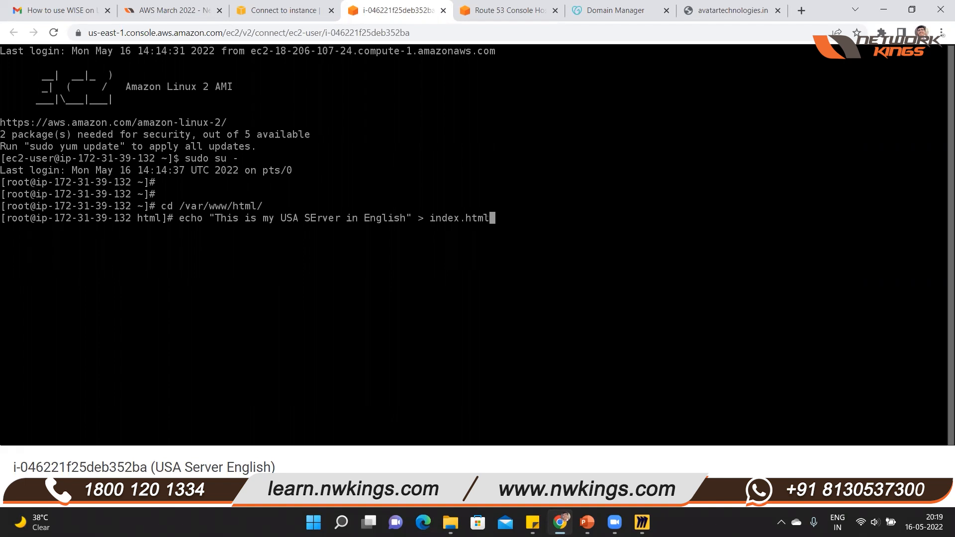
key(Return)
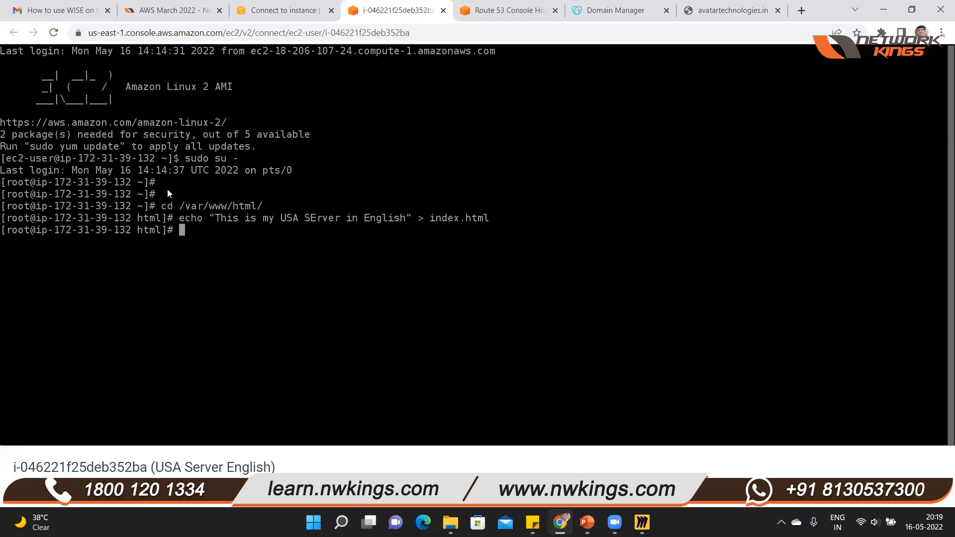
Load 44.200.44.119 in the website's browser tab to test the Hindi server, and close the USA server's terminal
key(ctrl+shift+Tab)
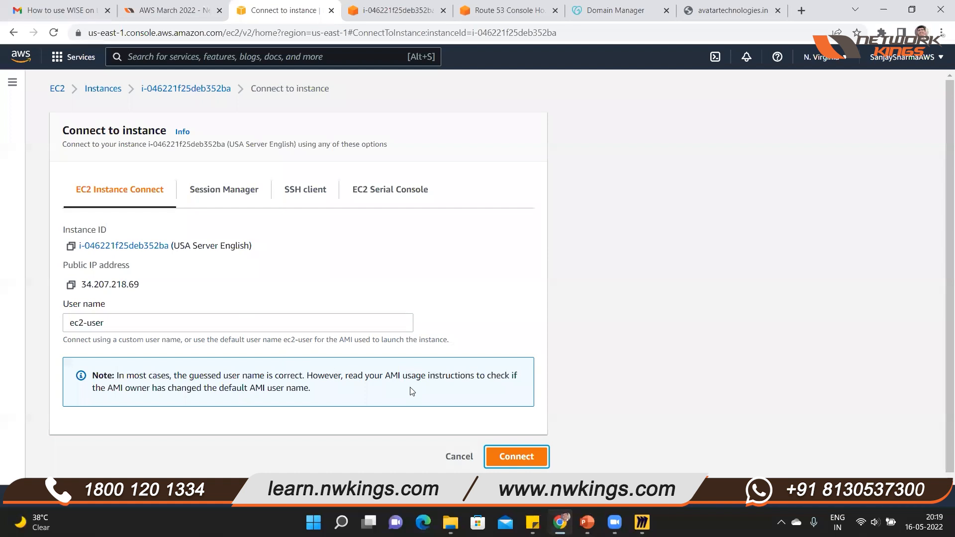
click(459, 456)
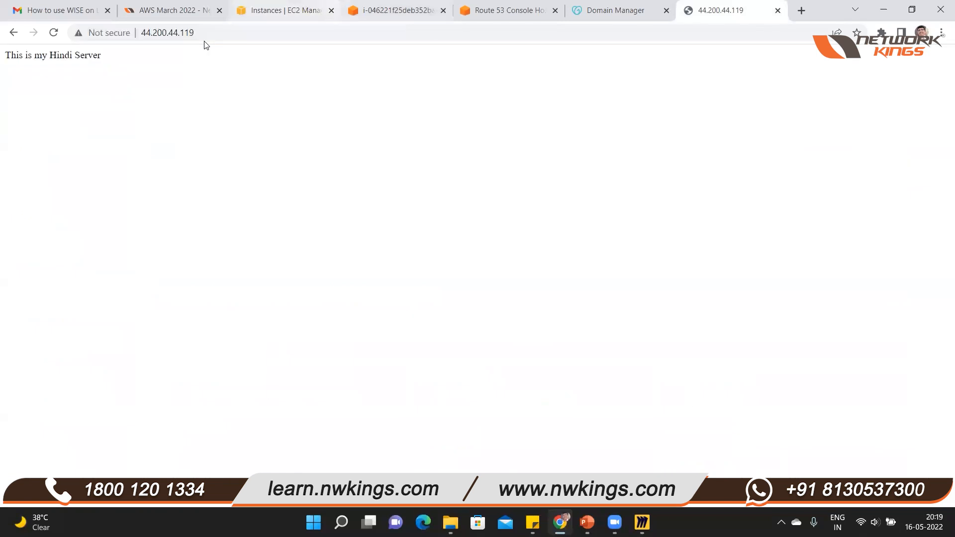
click(391, 11)
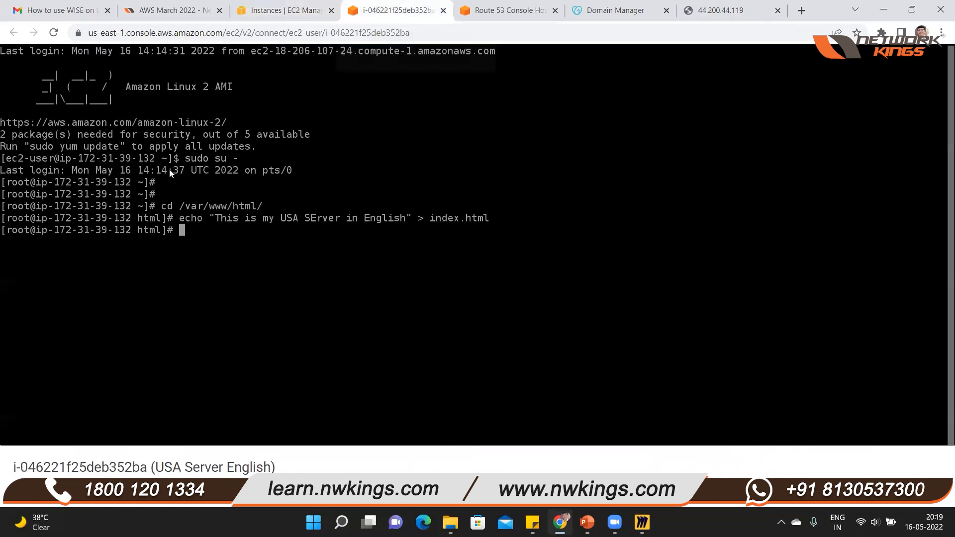
key(ctrl+w)
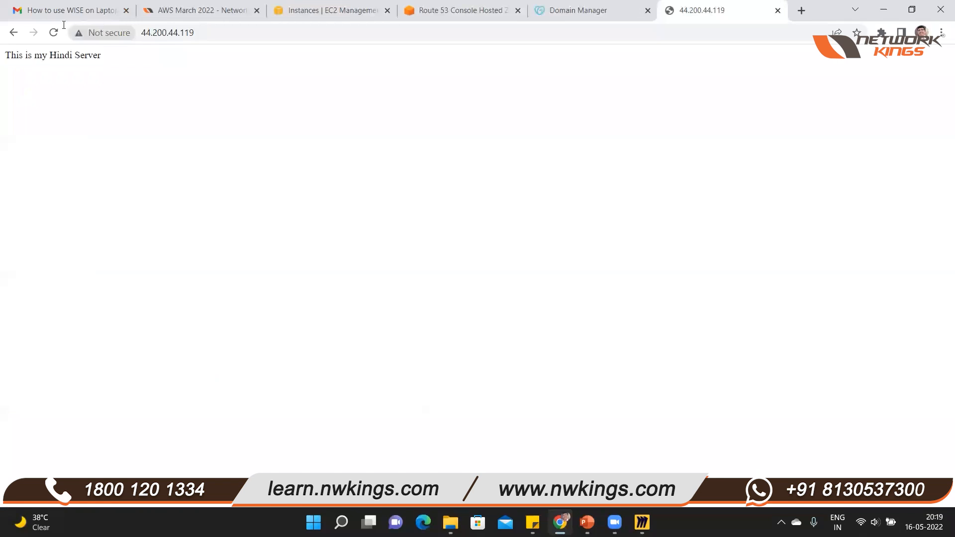
Load 34.207.218.69 to test the USA server's page, and return to the EC2 instances list with USA Server English deselected
click(70, 27)
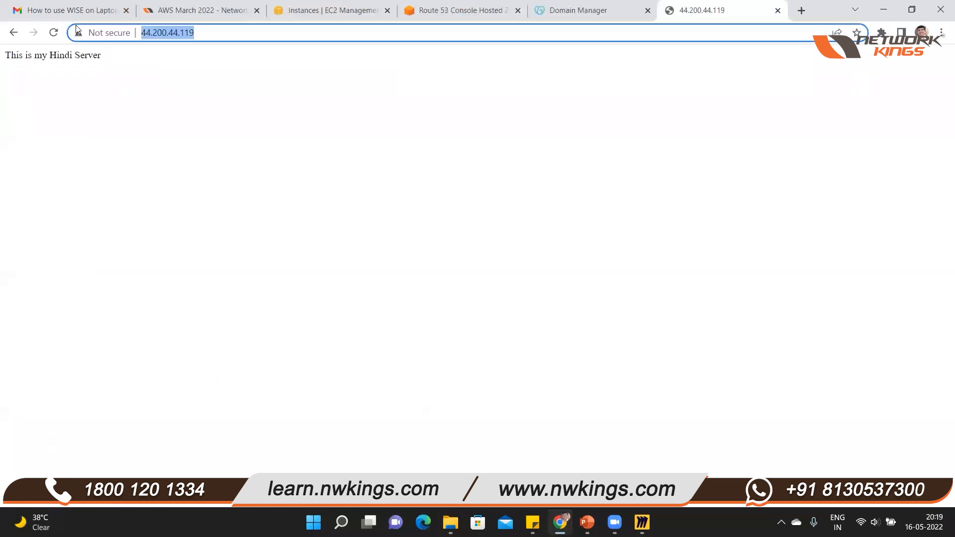
key(ctrl+v)
key(Return)
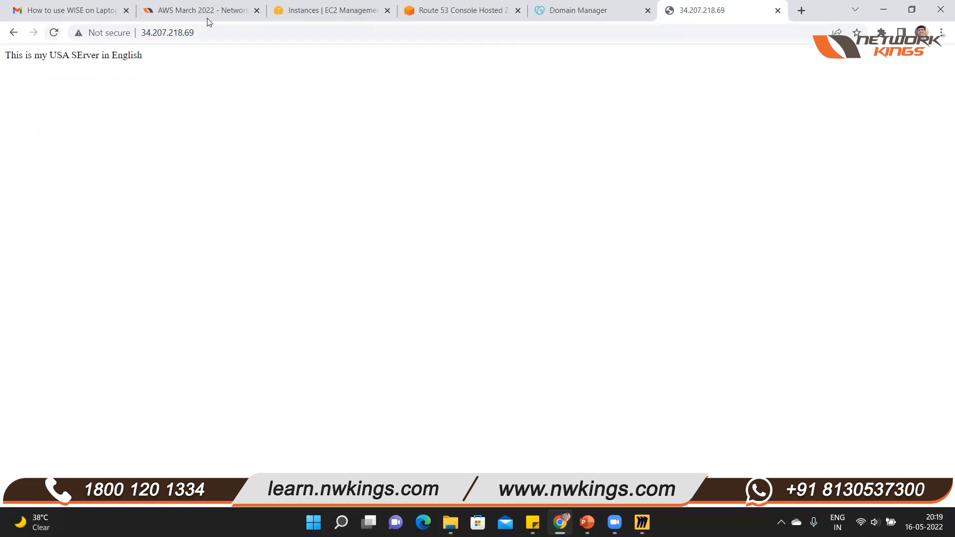
click(318, 11)
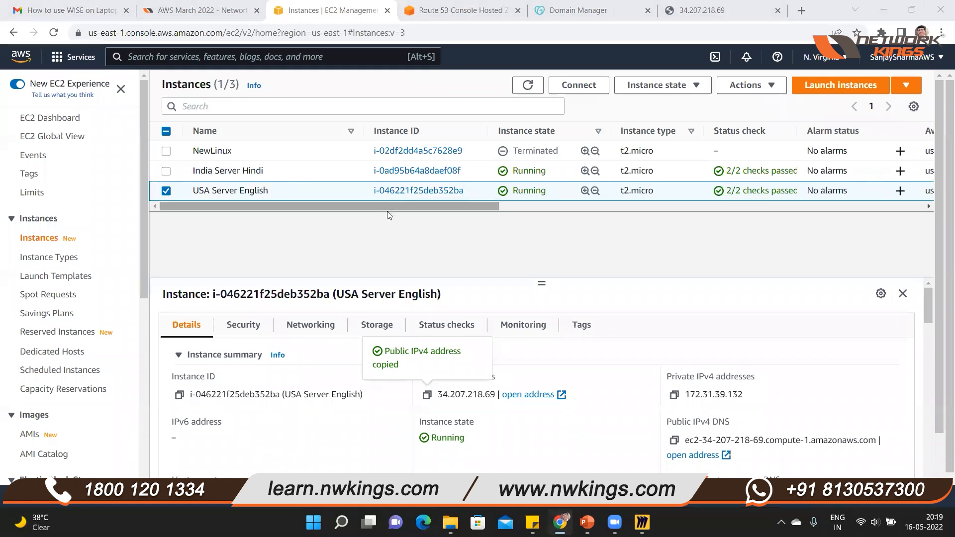
click(412, 196)
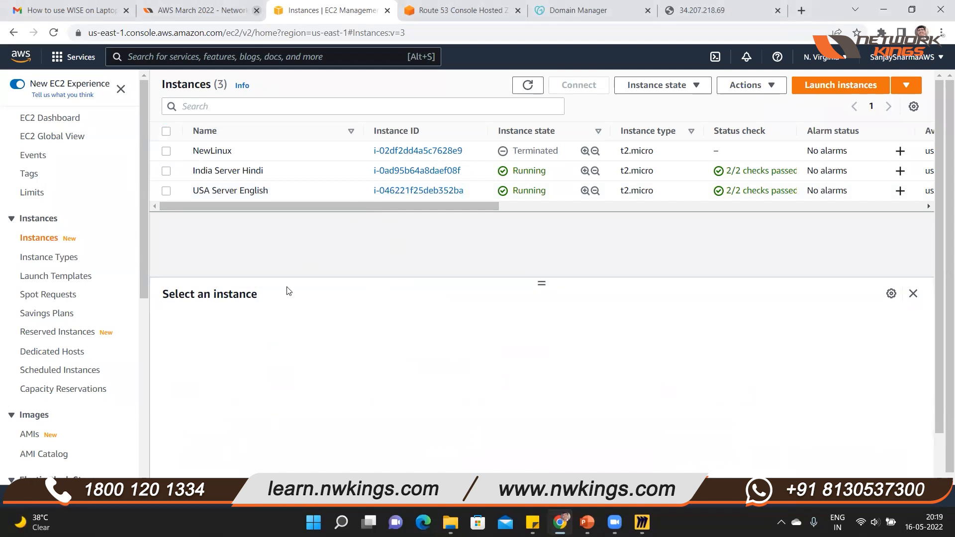
Start a new A record in the avatartechnologies.in hosted zone and set its routing policy to Geolocation
key(ctrl+Tab)
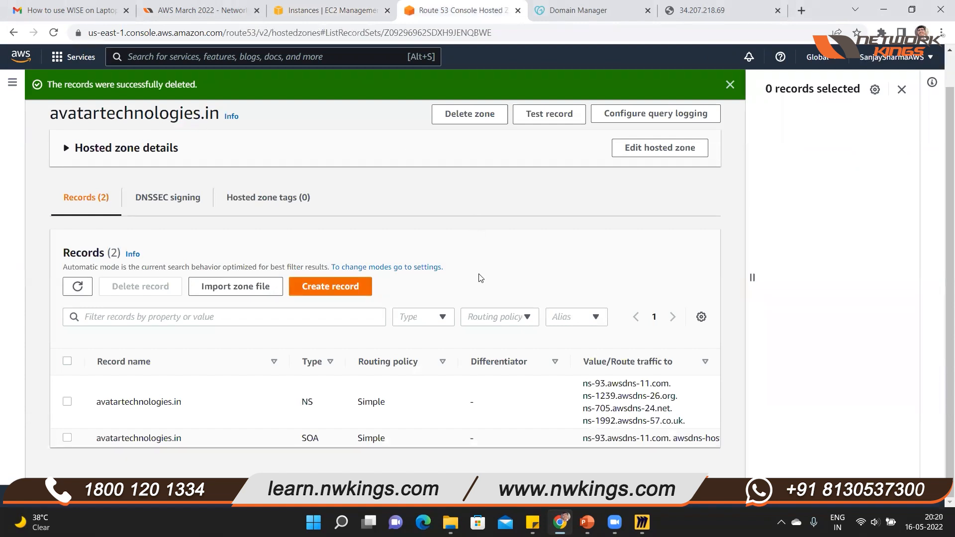
double_click(307, 403)
click(297, 470)
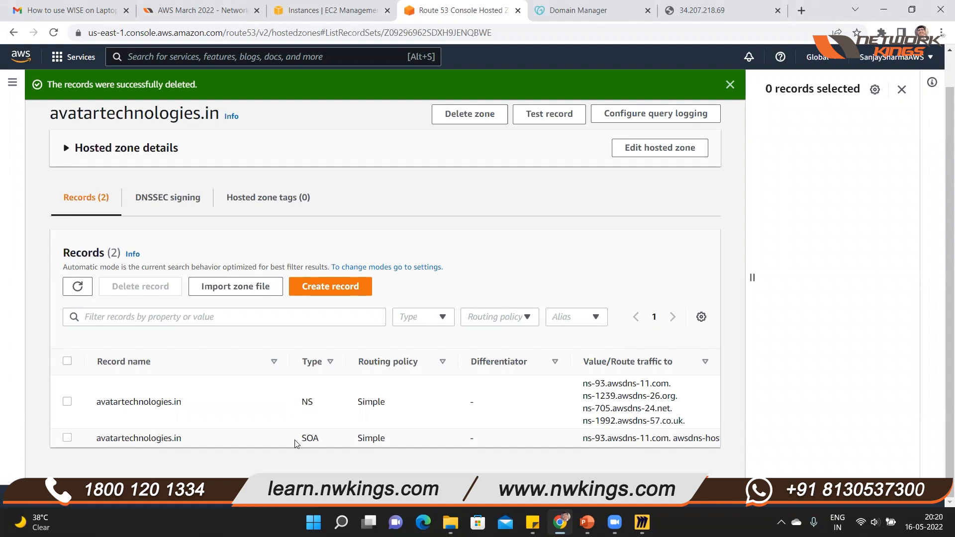
double_click(320, 442)
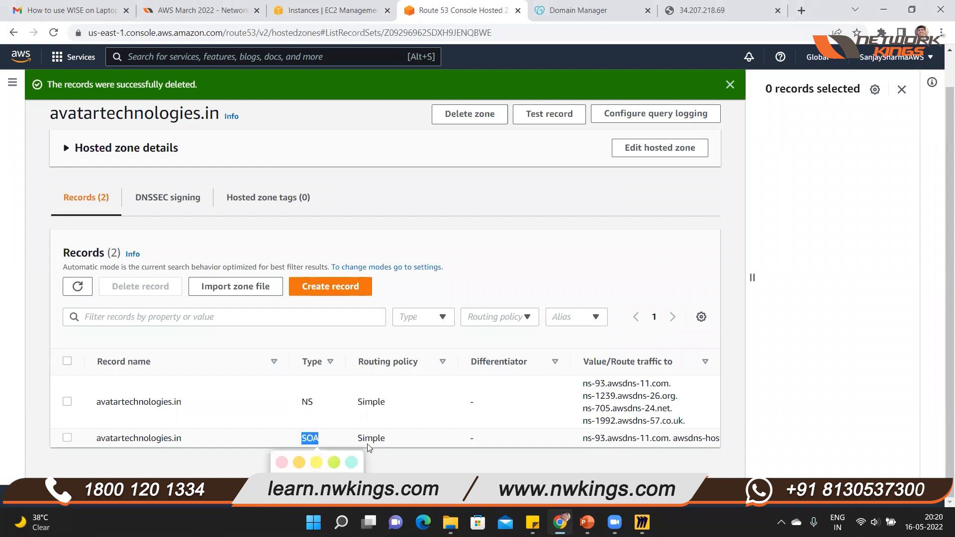
click(717, 147)
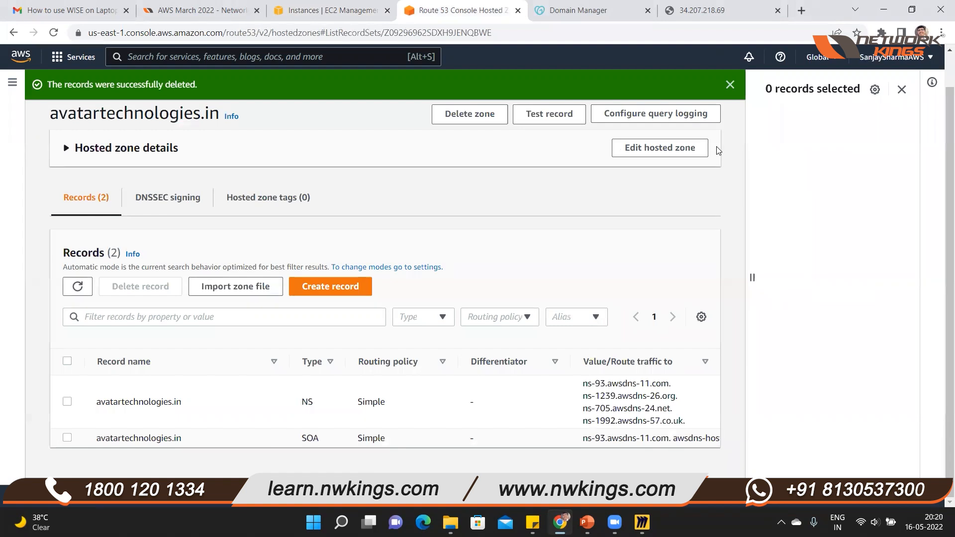
click(325, 290)
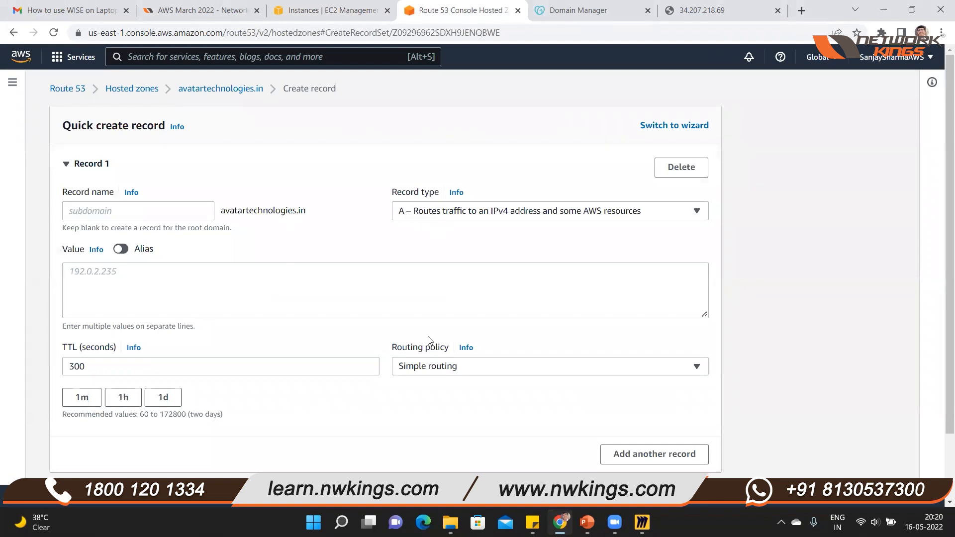
click(455, 374)
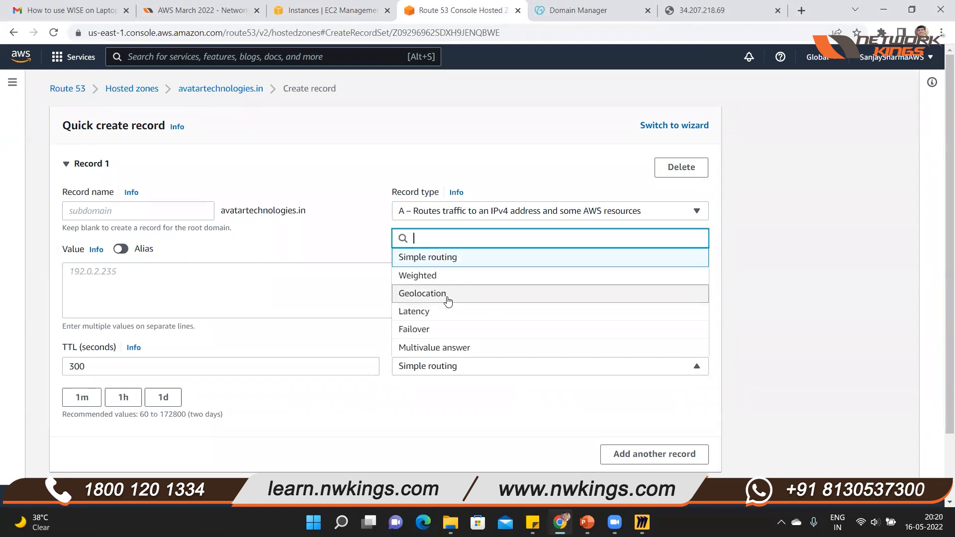
click(448, 294)
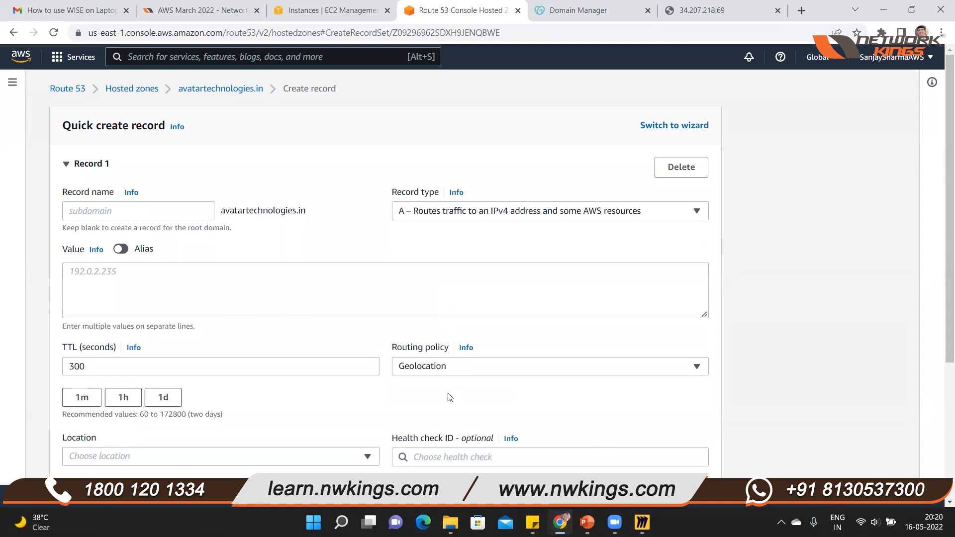
scroll(453, 417, down, 1)
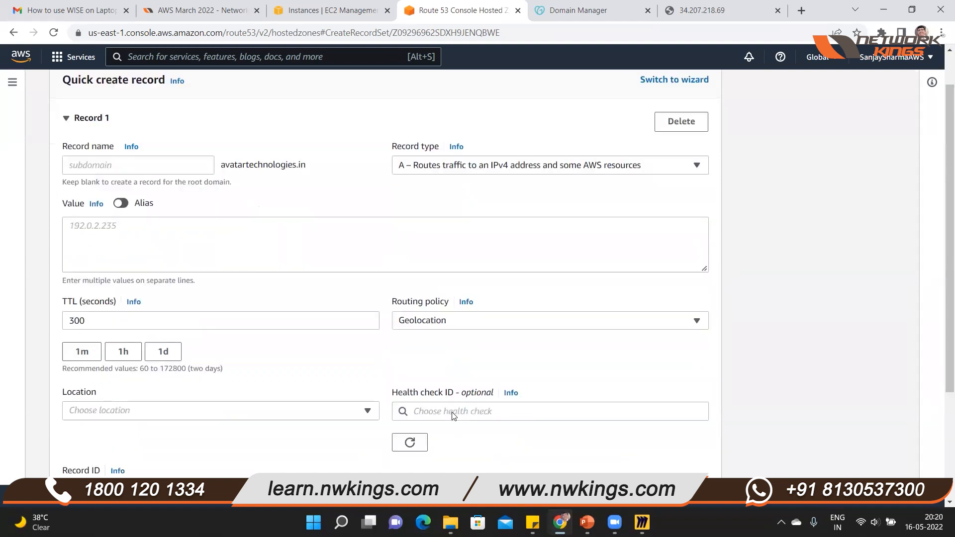
scroll(453, 416, down, 2)
scroll(433, 405, down, 1)
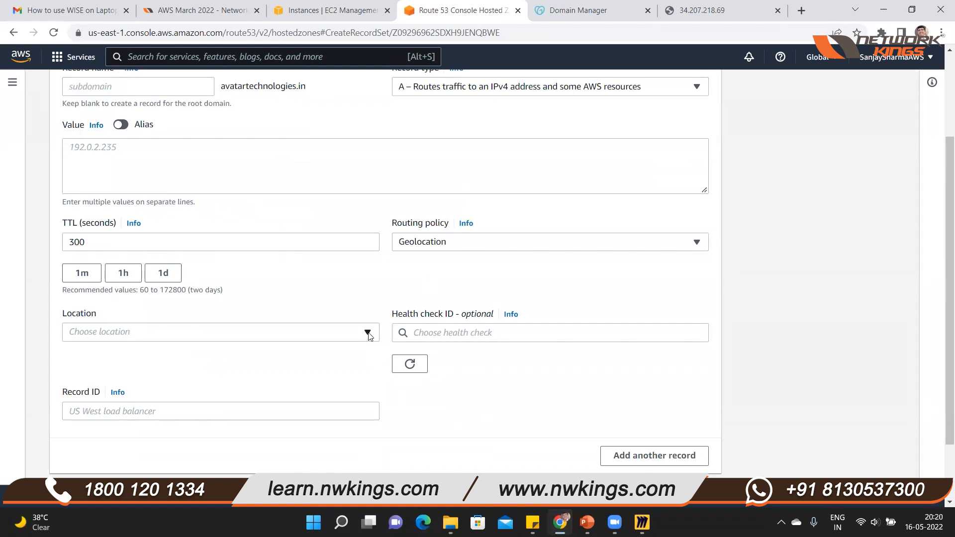
scroll(335, 313, up, 3)
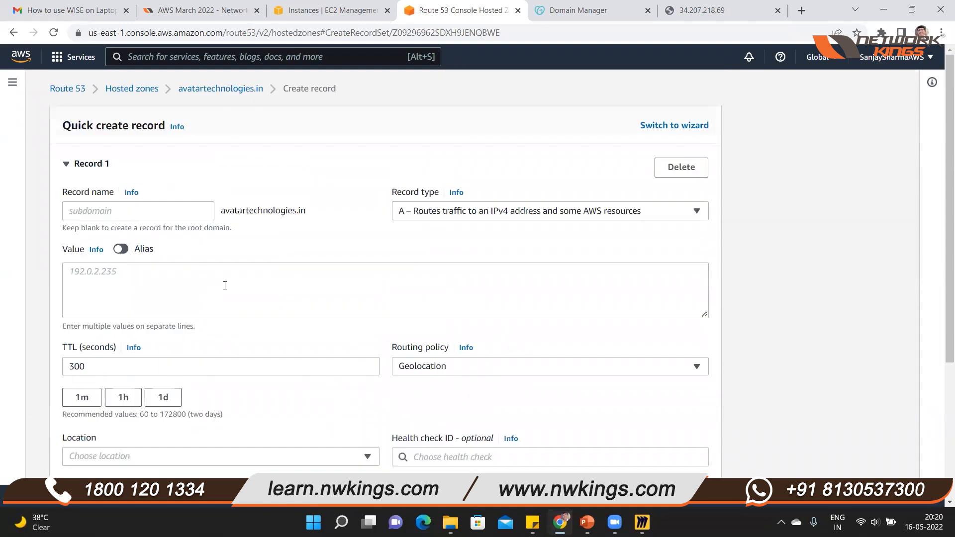
Copy India Server Hindi's public IPv4 address from the EC2 instances list and enter 44.200.44.119 as record 1's value
click(223, 286)
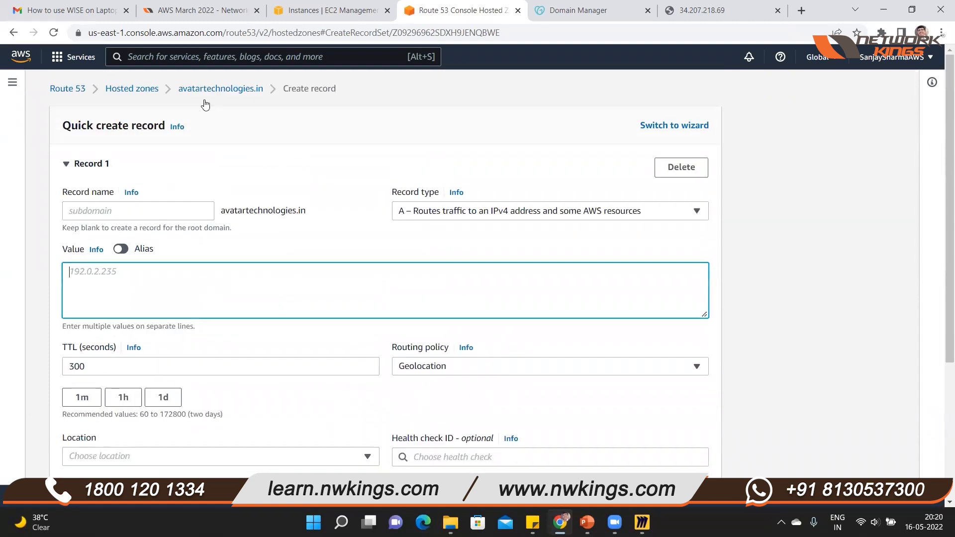
key(ctrl+shift+Tab)
click(167, 172)
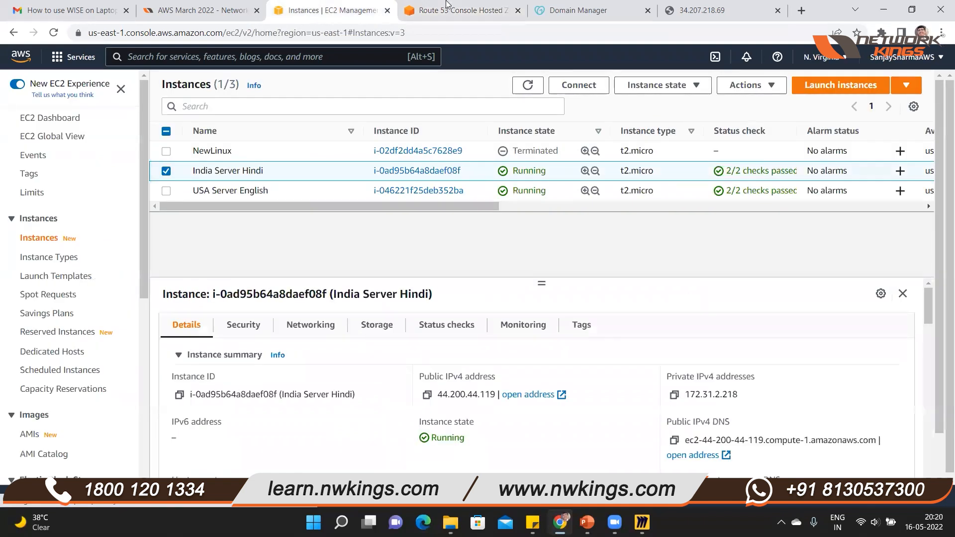
click(427, 395)
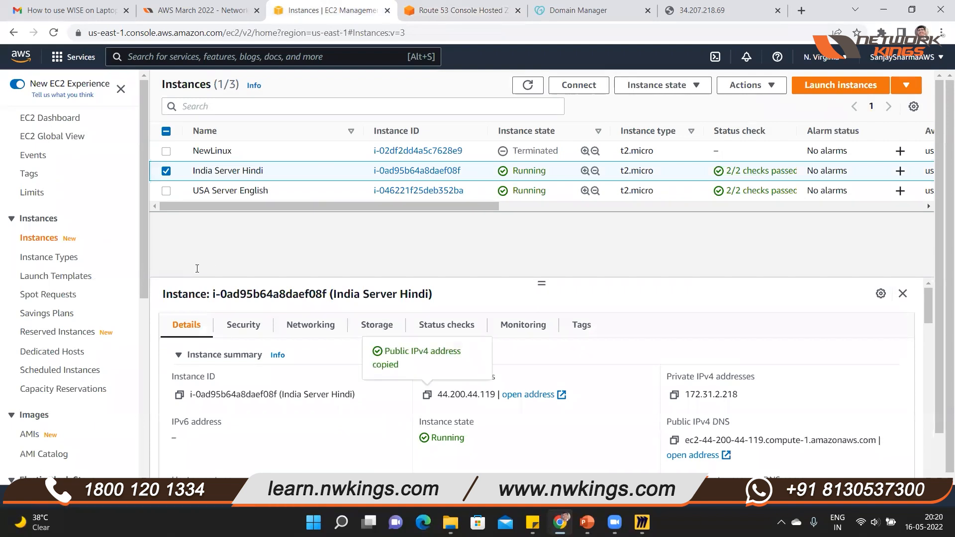
key(ctrl+Tab)
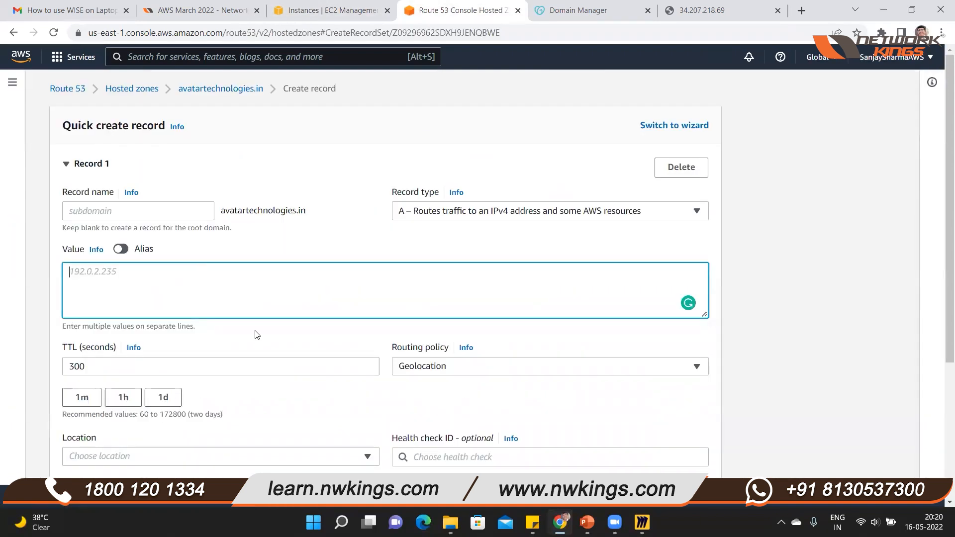
key(ctrl+v)
Set record 1's location to India and its record ID to India
scroll(362, 275, down, 3)
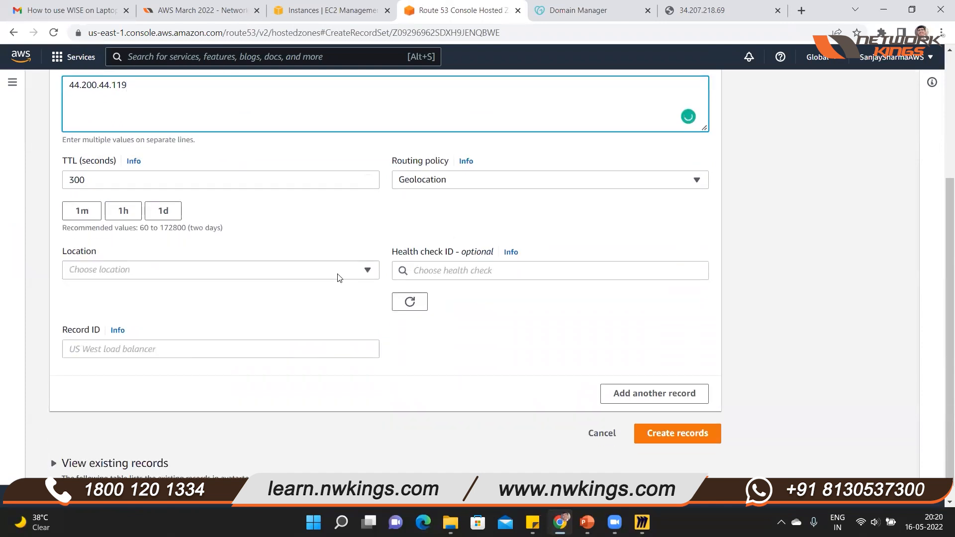
click(338, 277)
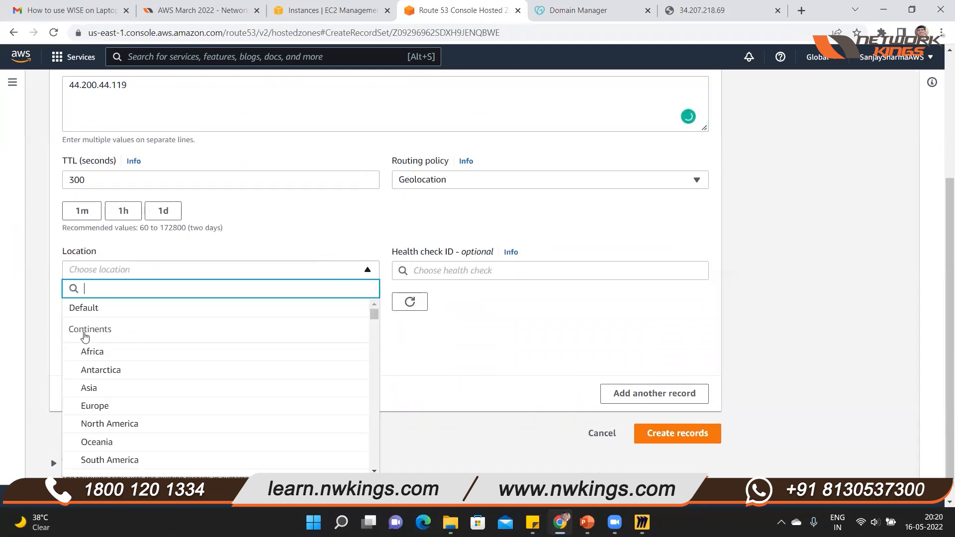
text(india)
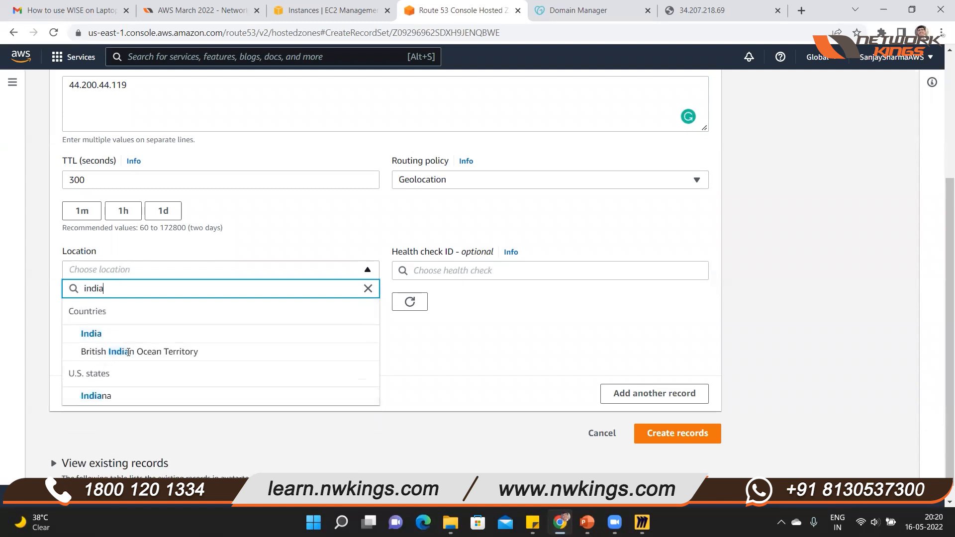
key(Return)
click(126, 350)
text(India)
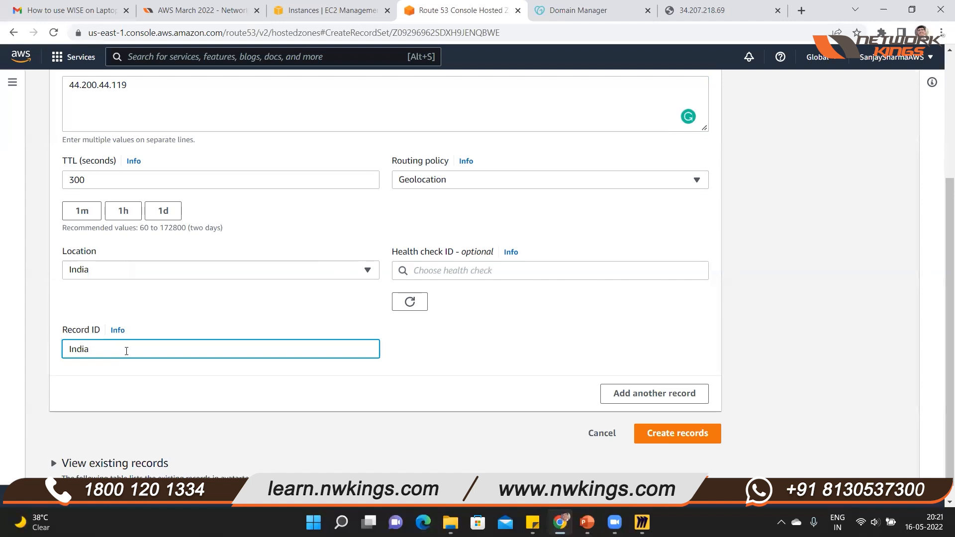
Add a second record and give it USA Server English's public IPv4 address, 34.207.218.69, copied from the EC2 instances list
click(653, 394)
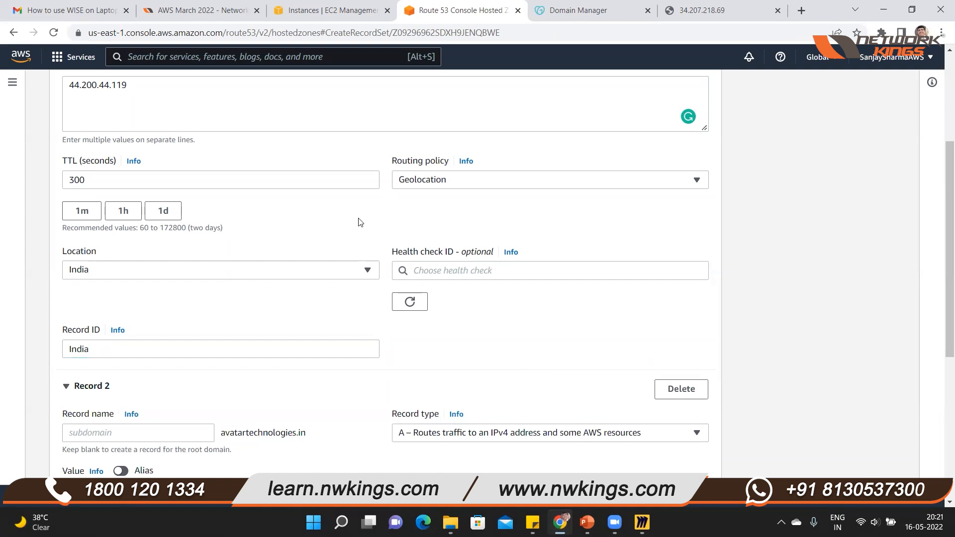
scroll(378, 234, down, 1)
scroll(437, 249, down, 2)
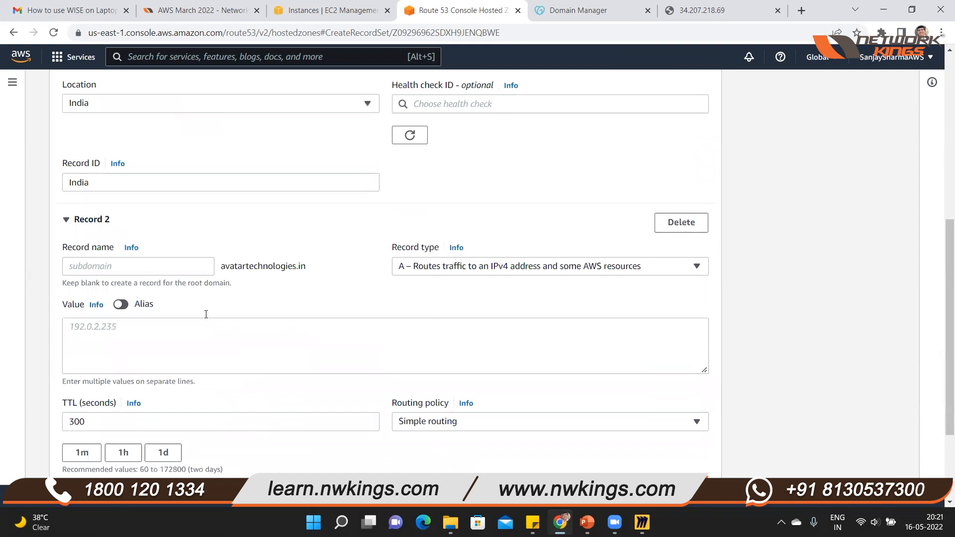
scroll(206, 314, down, 1)
click(206, 316)
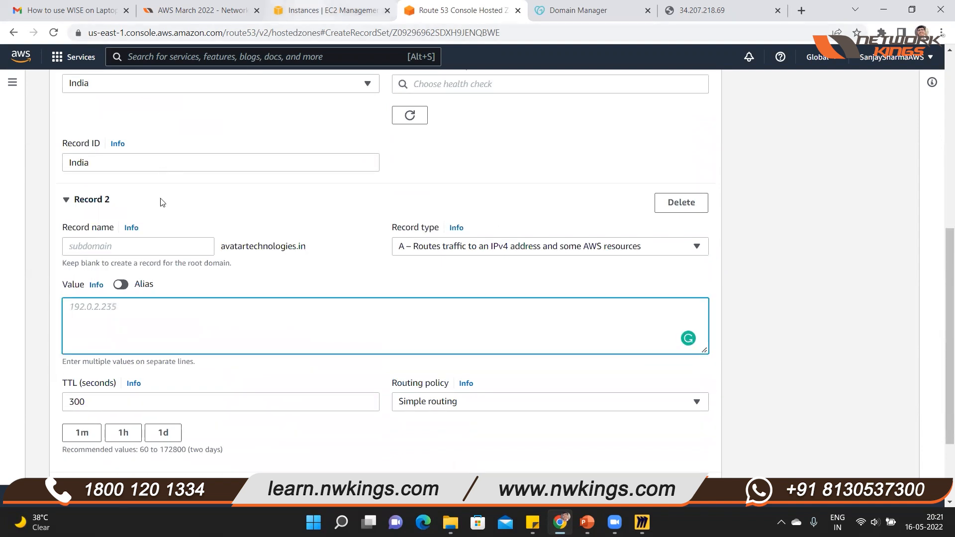
key(ctrl+shift+Tab)
click(426, 395)
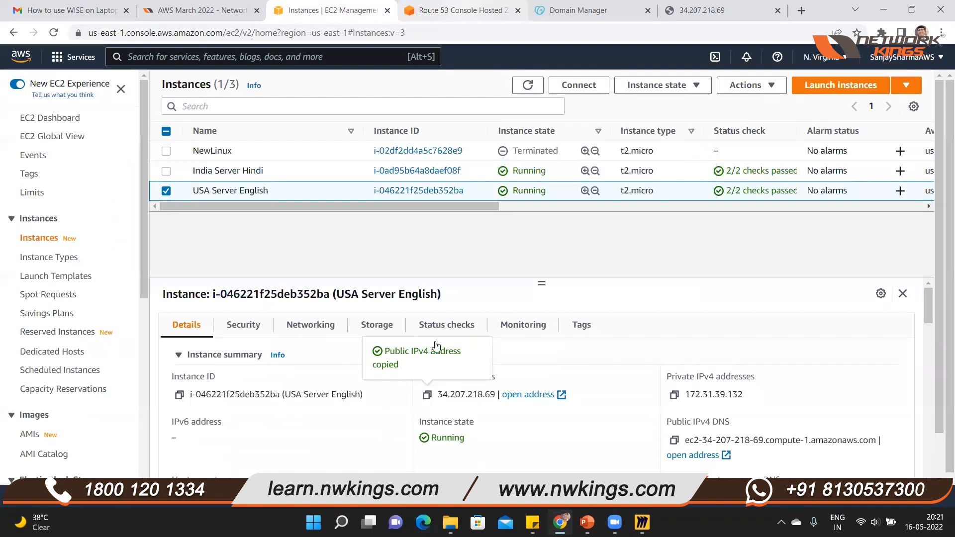
key(ctrl+Tab)
key(ctrl+v)
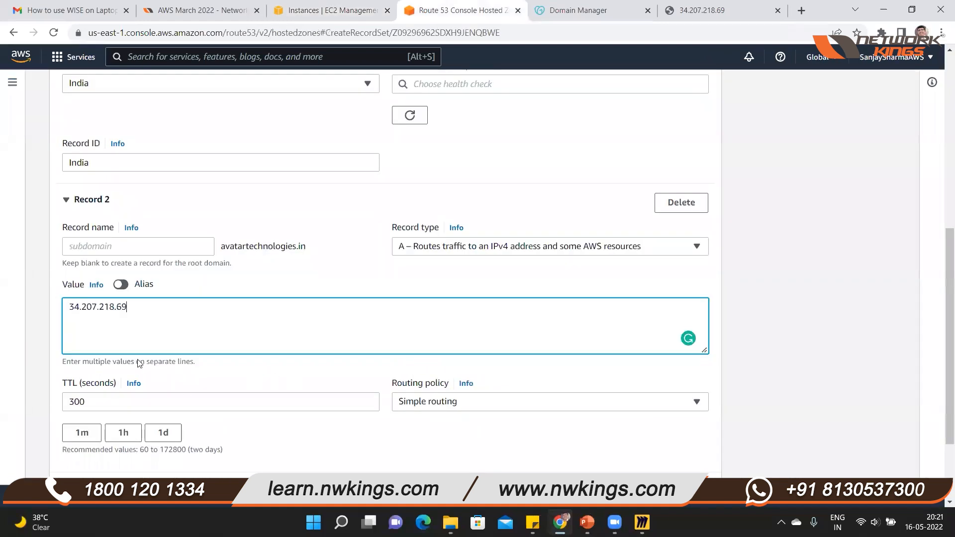
Set record 2's routing policy to Geolocation, its location to United States and its record ID to USA
scroll(352, 160, down, 2)
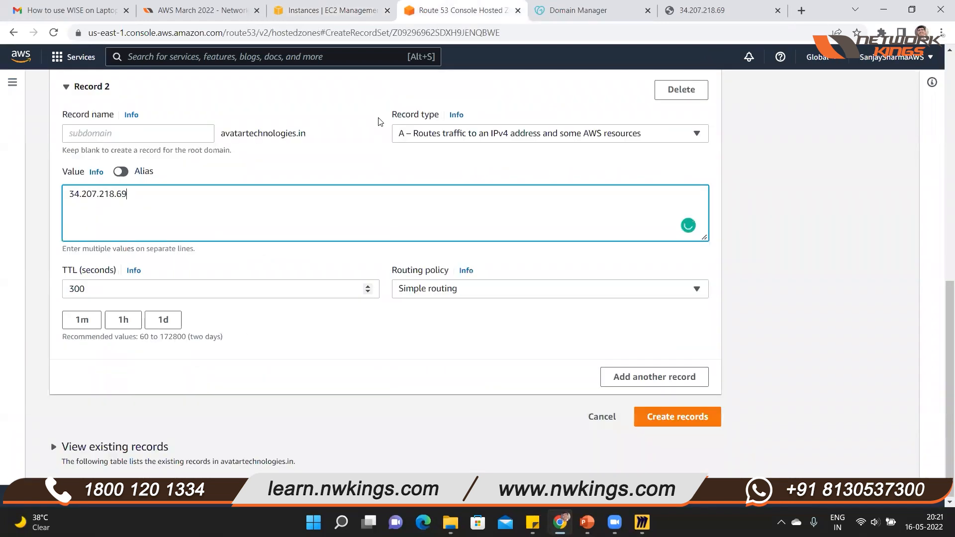
click(398, 288)
click(422, 363)
click(358, 378)
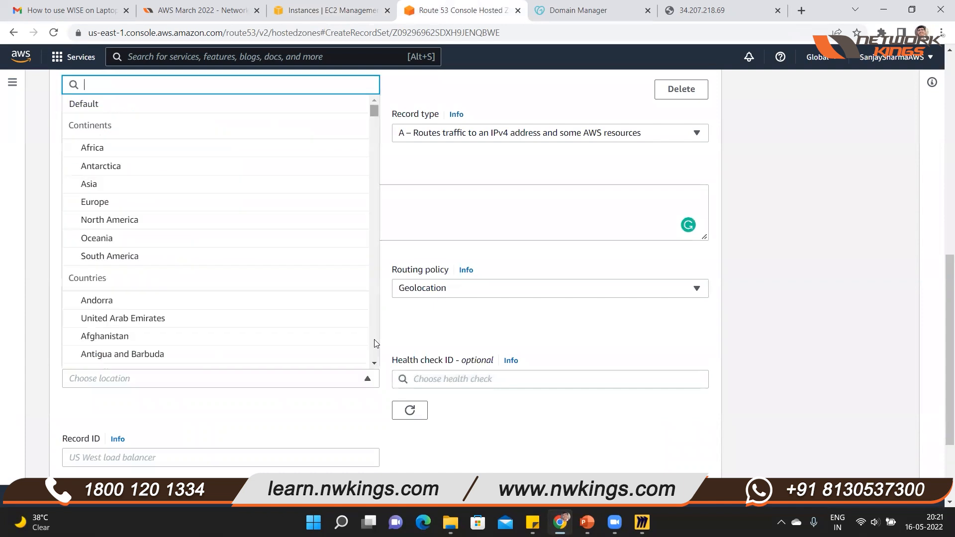
click(374, 340)
scroll(374, 340, up, 3)
drag(374, 337, 230, 76)
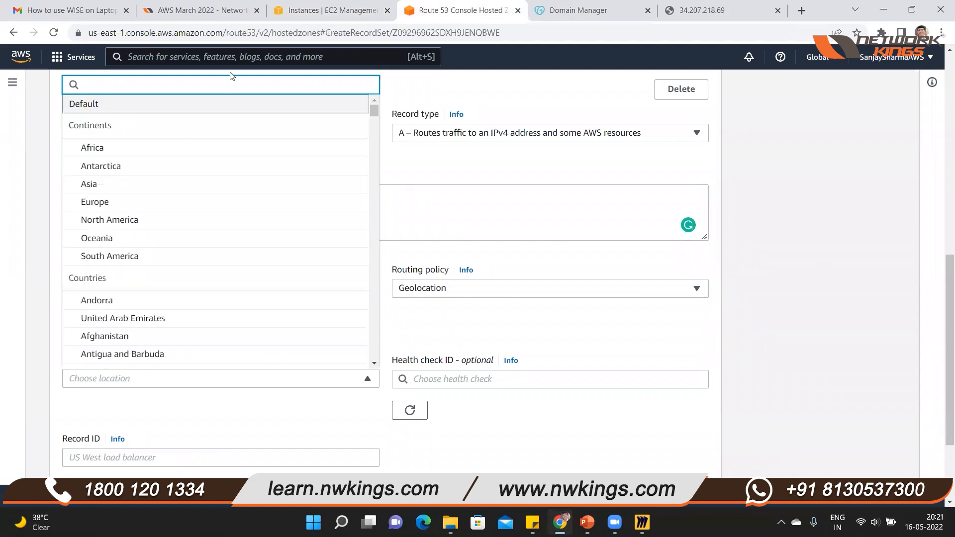
text(United)
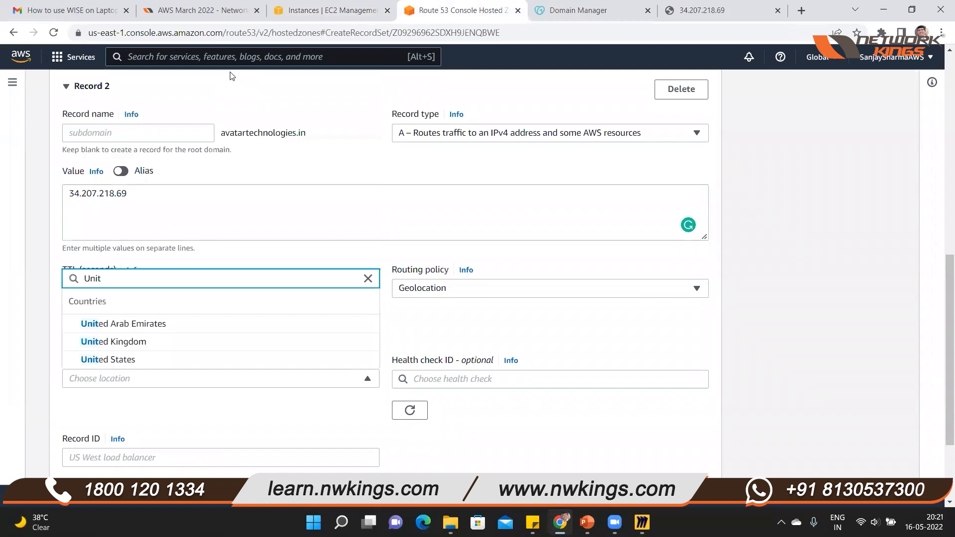
click(120, 364)
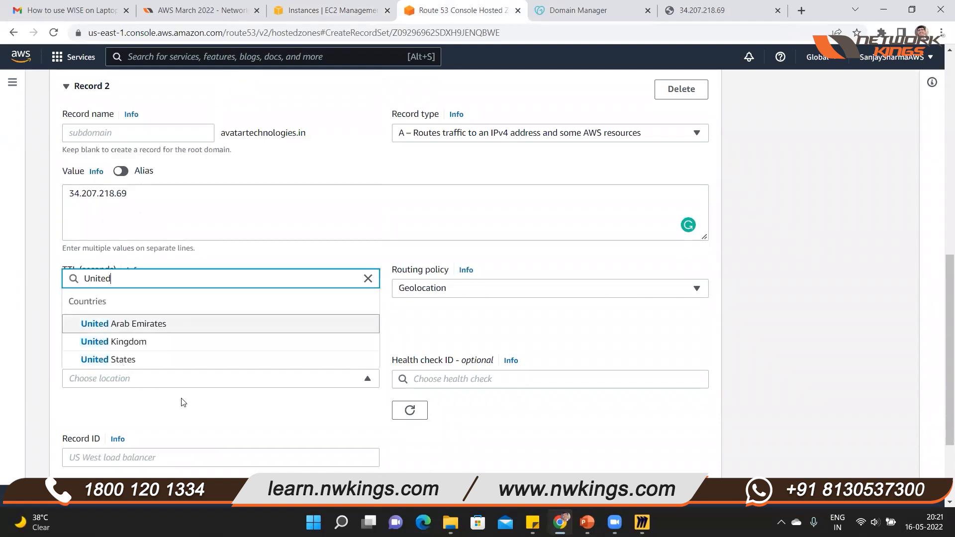
scroll(214, 332, down, 3)
click(214, 333)
text(USA)
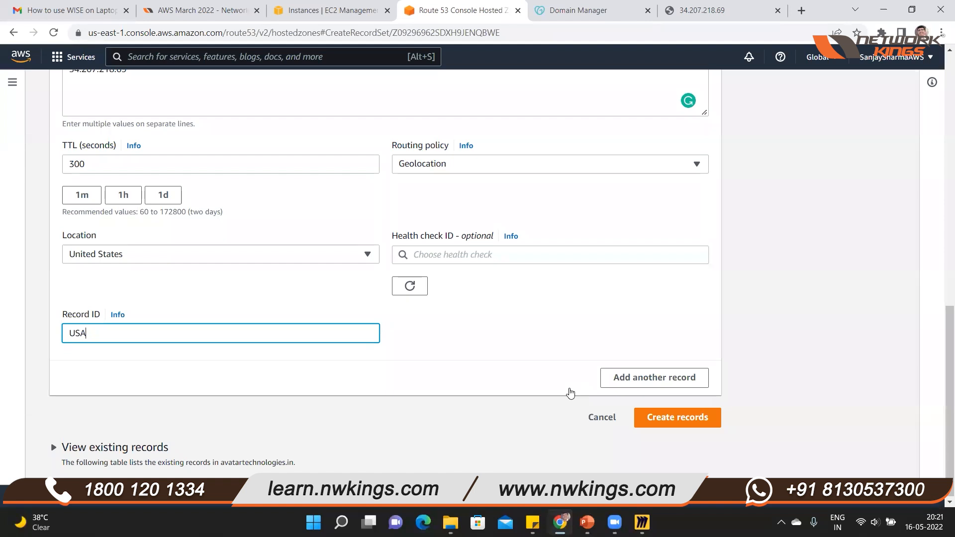
Review and create the India and United States geolocation records, and highlight the India record's domain name in the records list
scroll(570, 393, up, 3)
scroll(571, 392, up, 6)
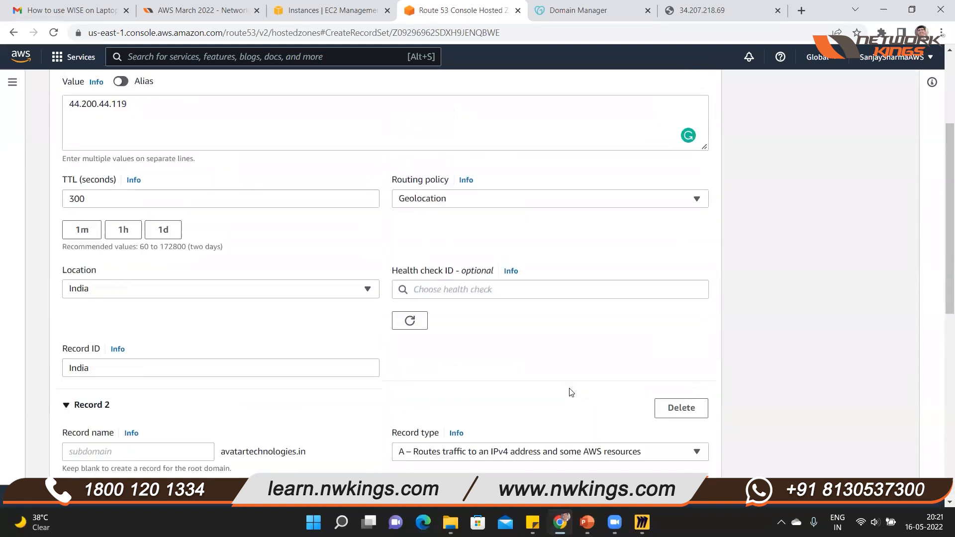
scroll(571, 392, up, 2)
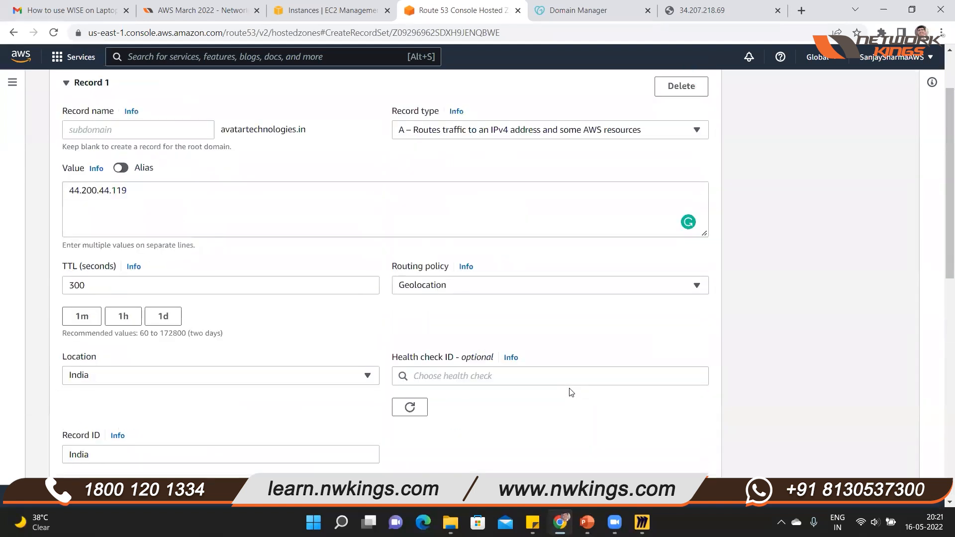
scroll(571, 392, down, 6)
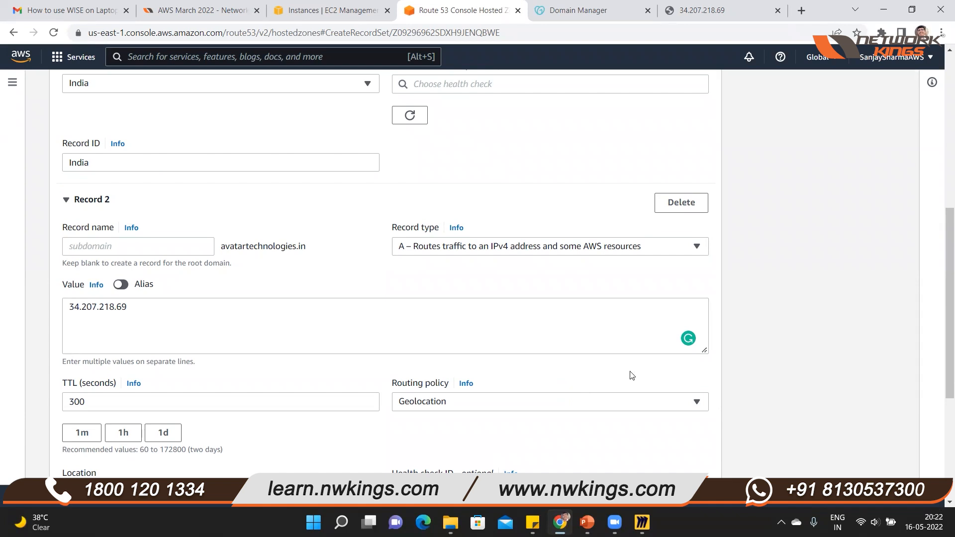
scroll(631, 375, down, 5)
click(656, 412)
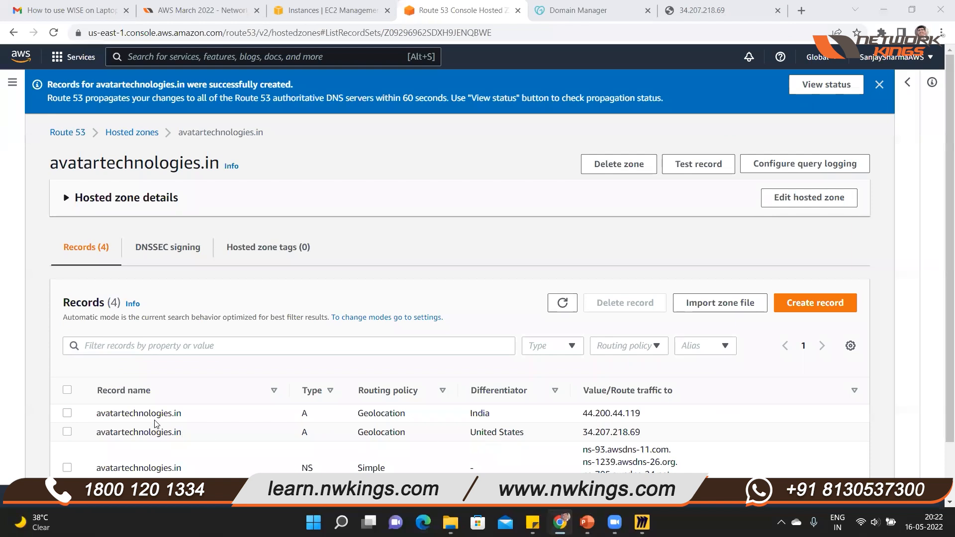
drag(188, 414, 95, 421)
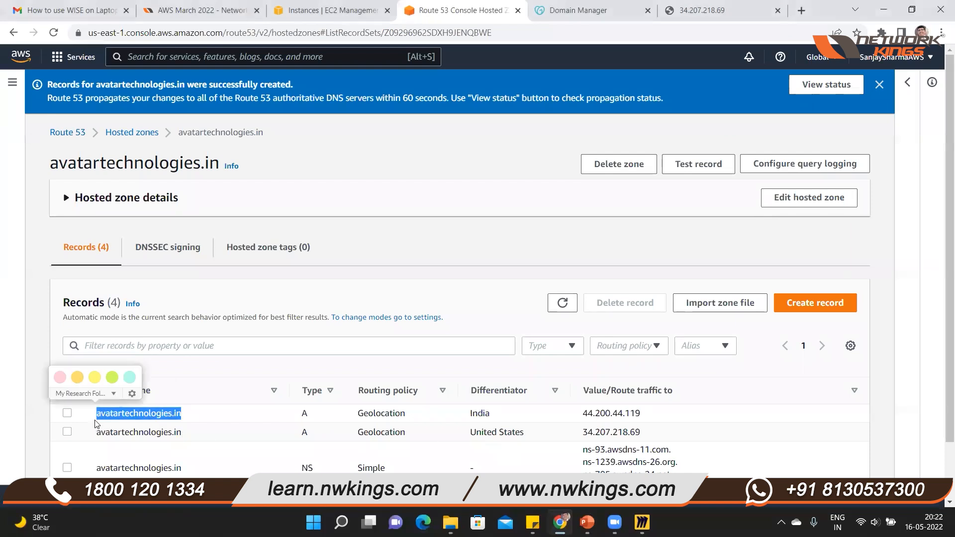
click(757, 464)
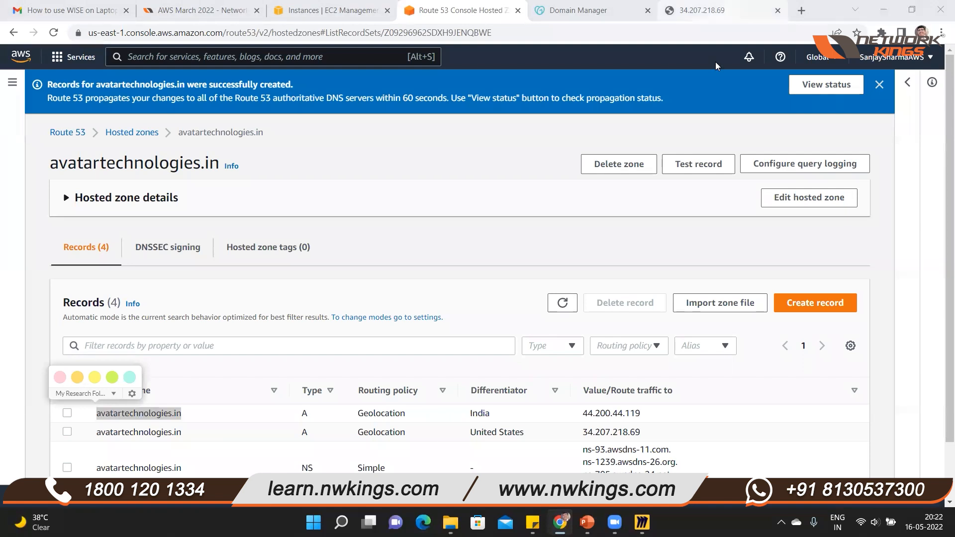
Test the geolocation records by loading avatartechnologies.in in the browser tab that was showing the USA server
click(715, 11)
click(140, 33)
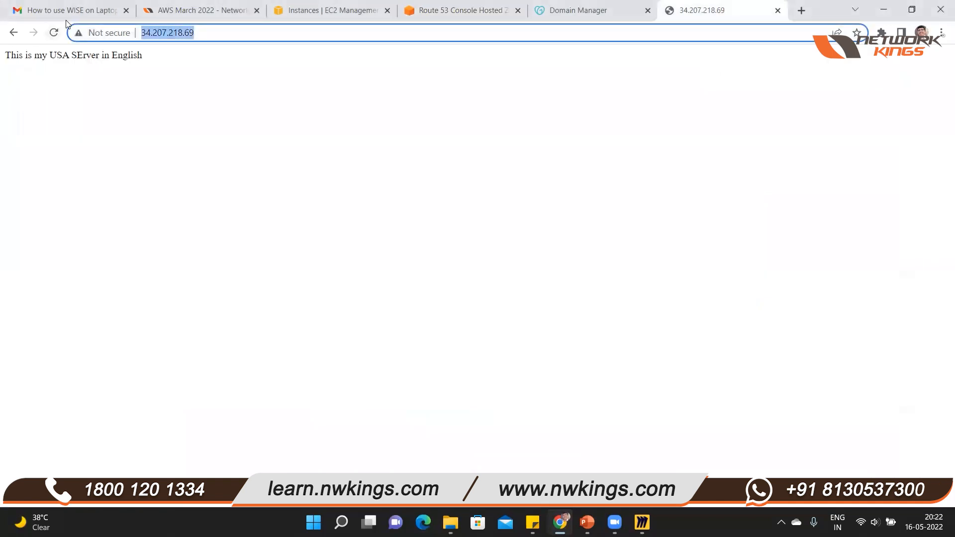
text(avatartechnologies.in)
key(Return)
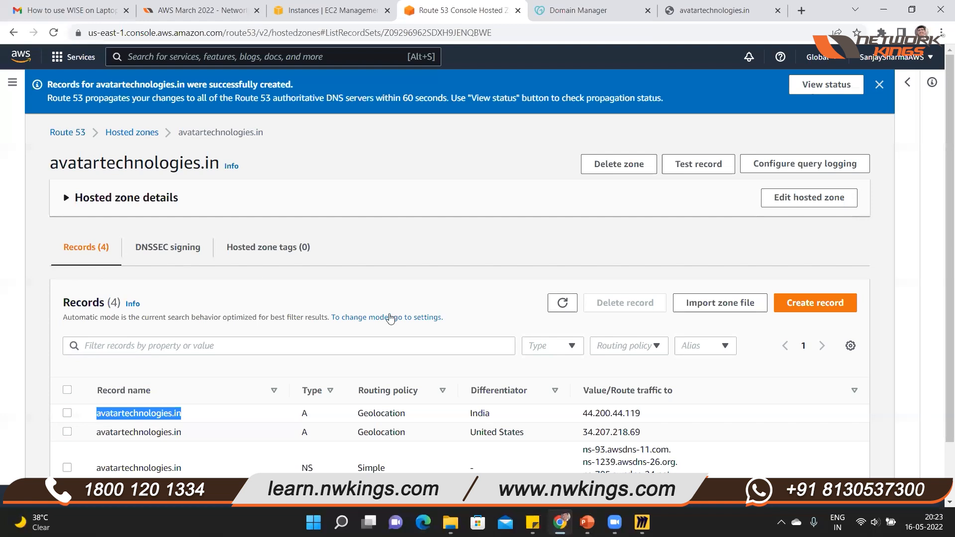
Delete the India and United States geolocation A records from the avatartechnologies.in hosted zone
click(687, 421)
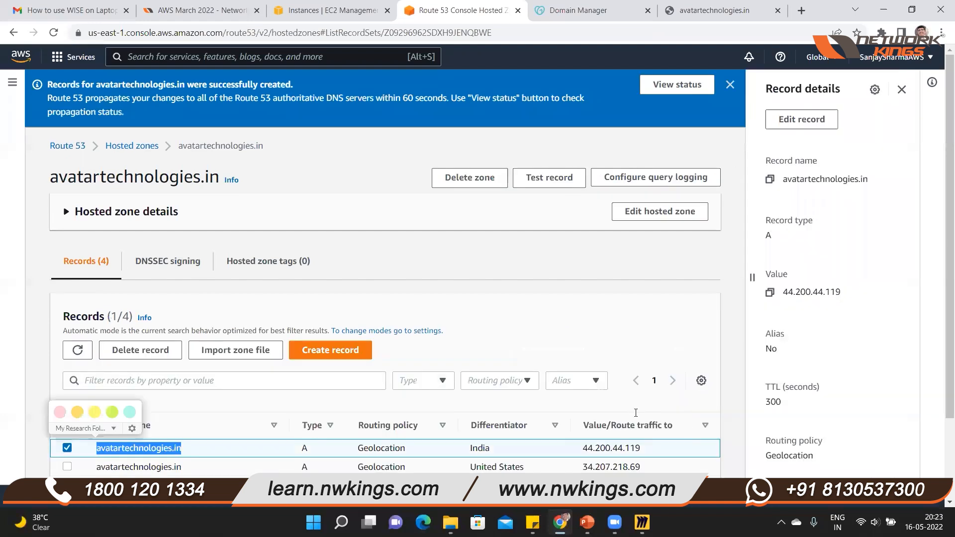
scroll(635, 413, down, 2)
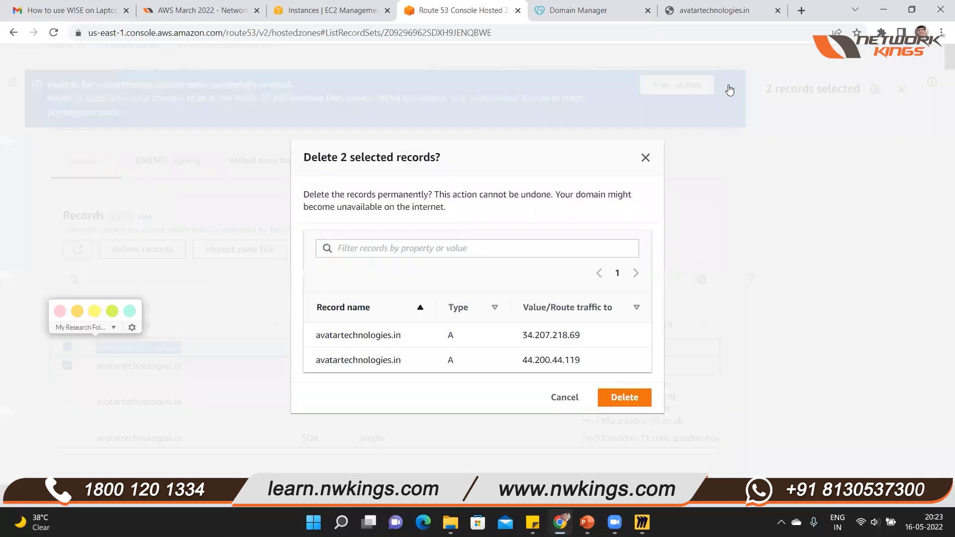
click(625, 397)
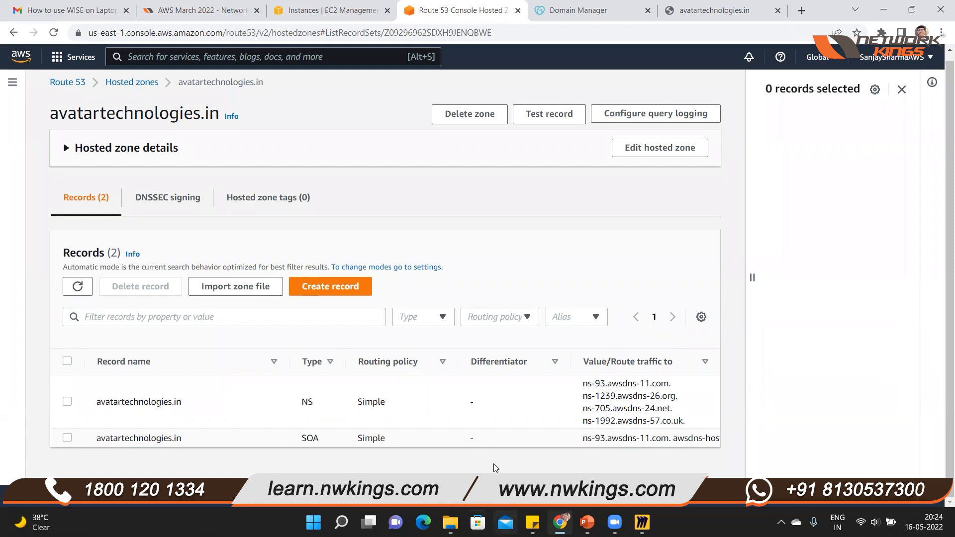
Switch to the Miro board, search the diagramming shapes for elb and place the Application load balancer icon below the English USA box
mouse_move(533, 523)
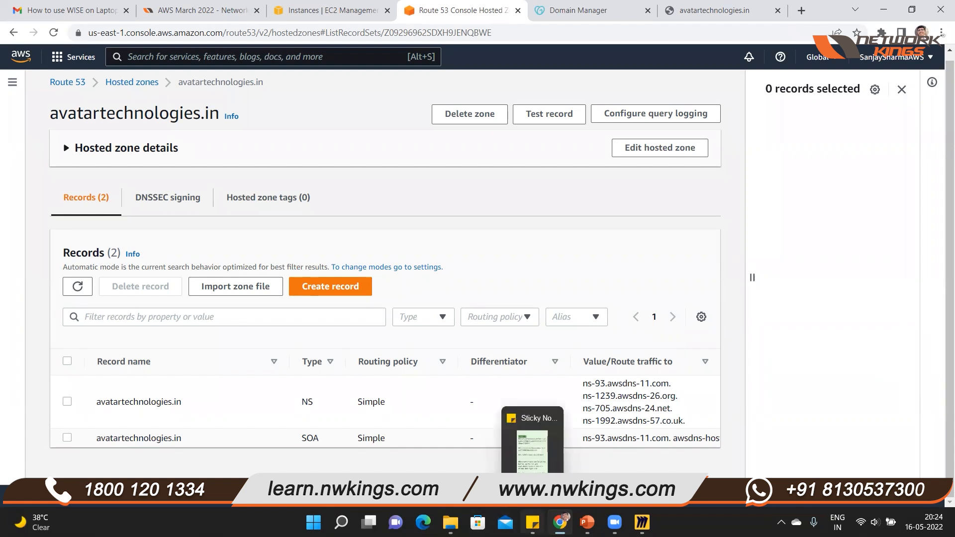
mouse_move(451, 522)
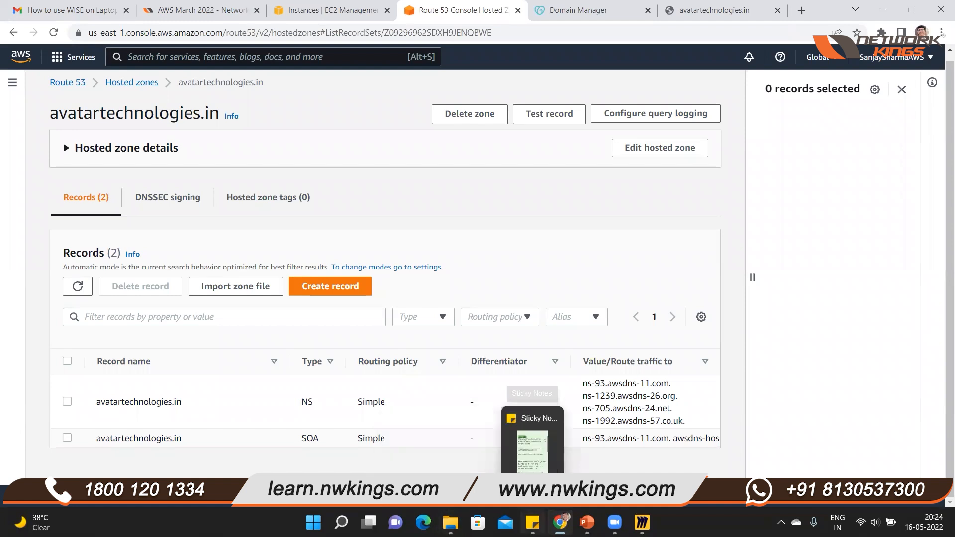
click(641, 523)
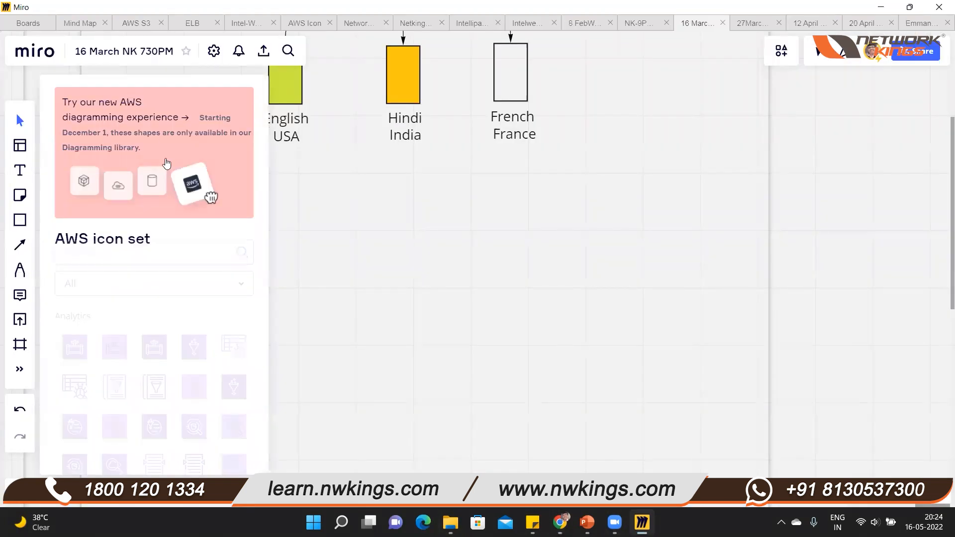
click(186, 196)
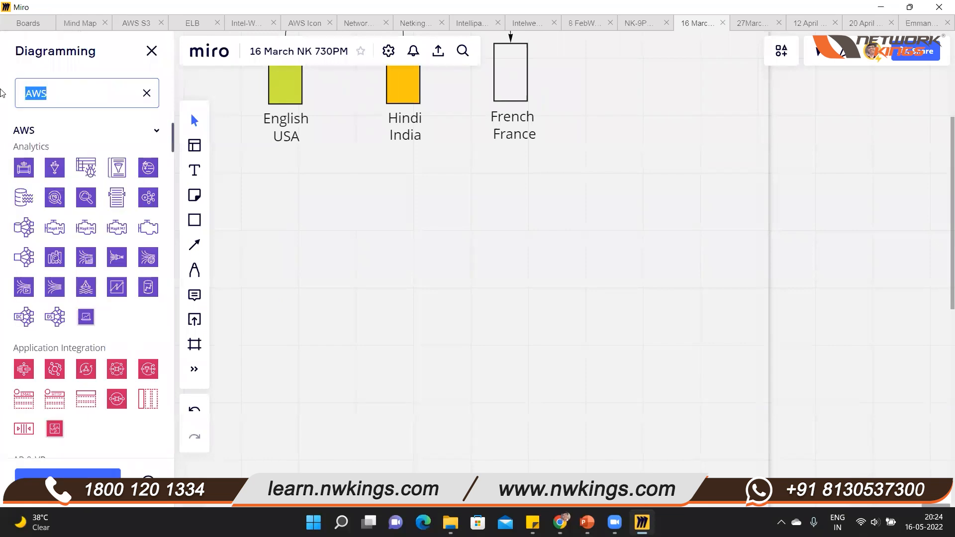
text(elb)
drag(24, 167, 309, 309)
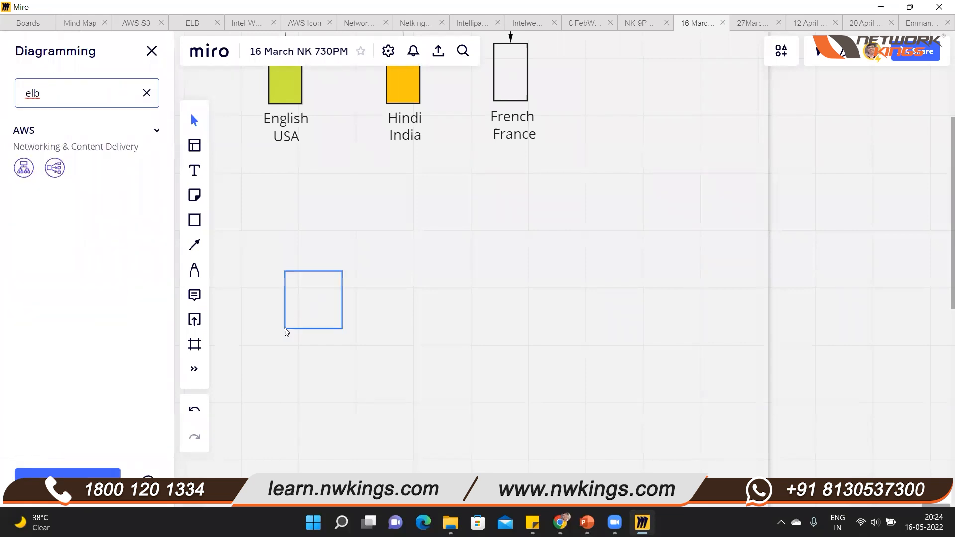
Search the diagramming shapes for route and place the Amazon Route 53 icon above and to the right of the load balancer
click(54, 91)
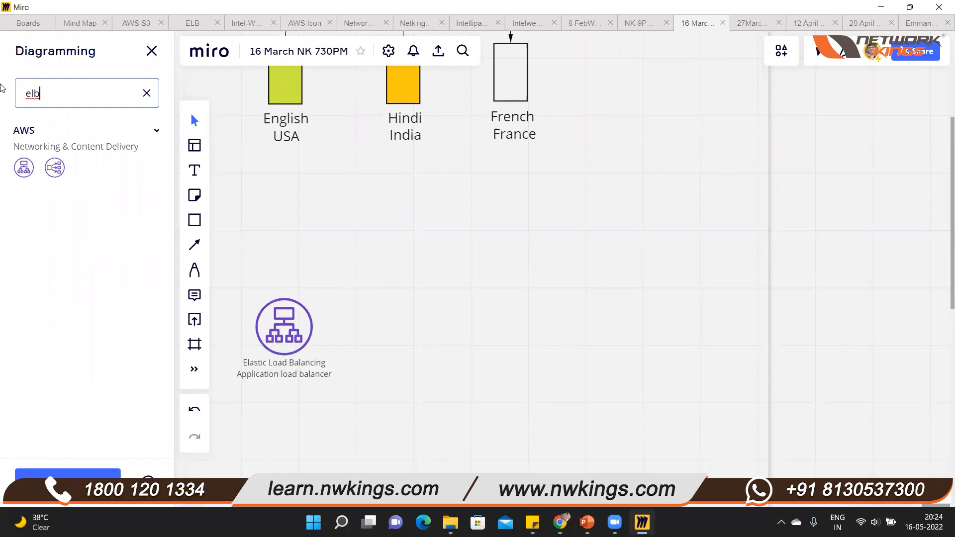
key(ctrl+a)
text(rou)
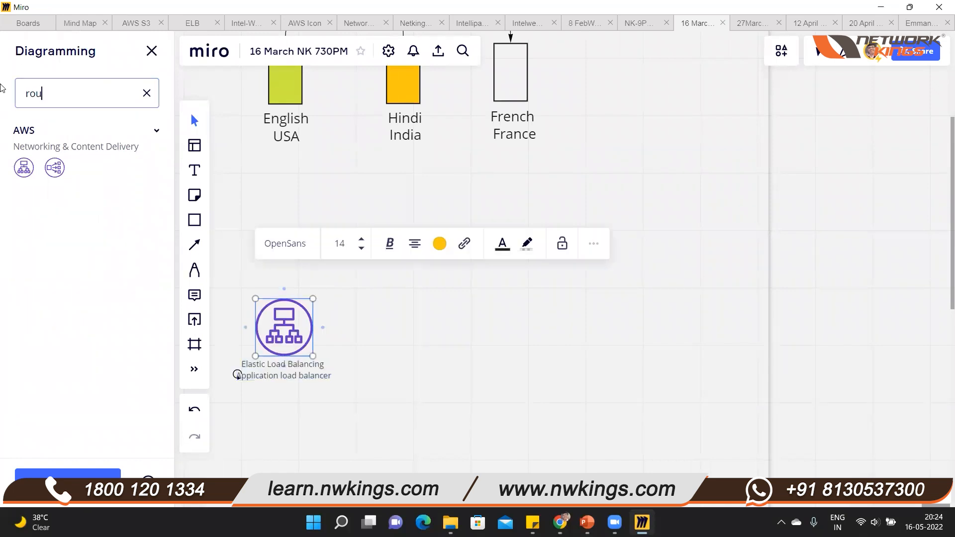
text(te)
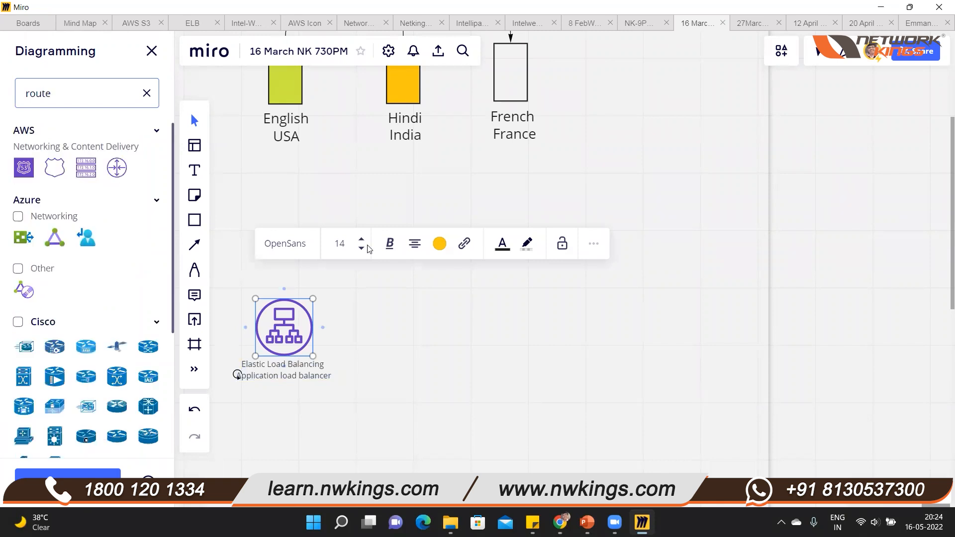
click(418, 239)
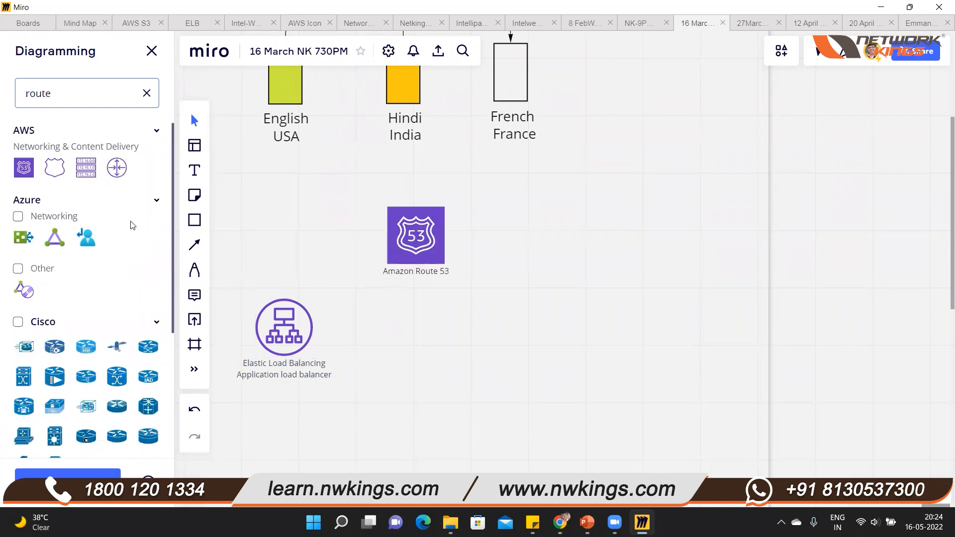
Search the diagramming shapes for instance and place an orange instance icon below the load balancer
key(ctrl+a)
text(instance)
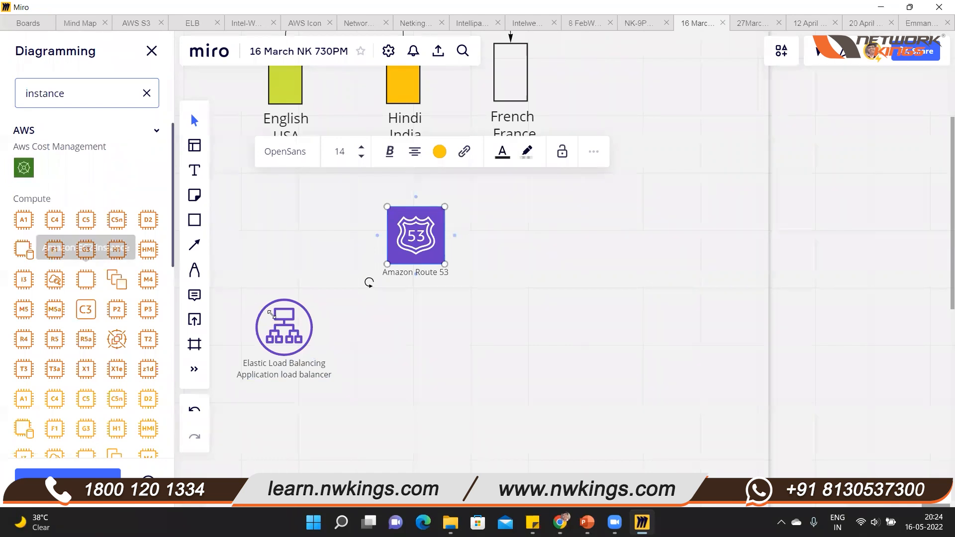
key(Escape)
Shrink the load balancer icon and delete its entire text label
click(308, 385)
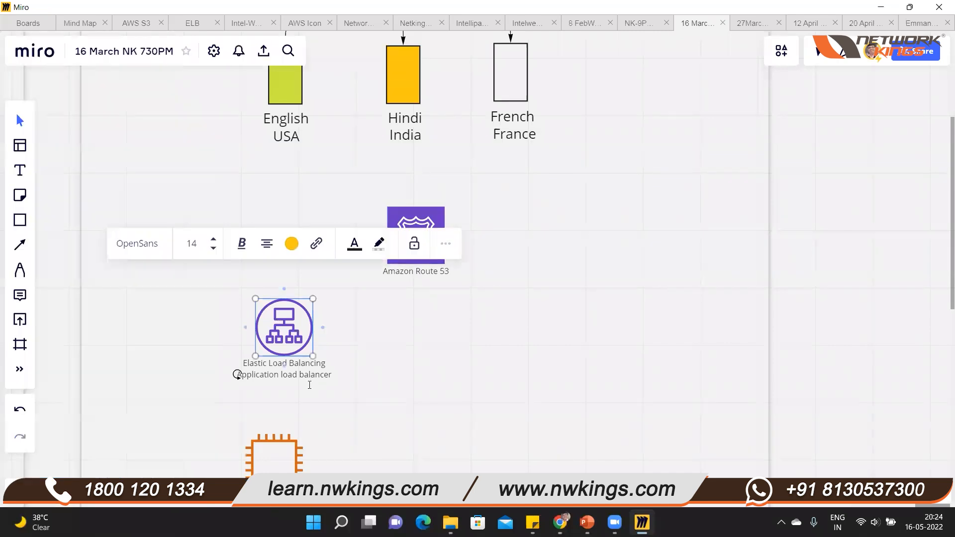
key(Delete)
key(Delete)
key(Delete)
key(Delete)
key(Delete)
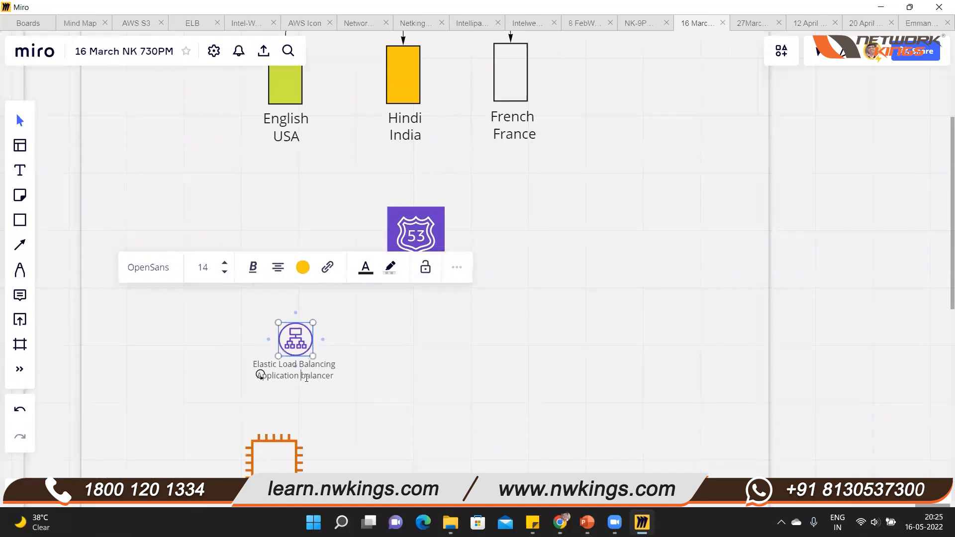
key(BackSpace)
key(BackSpace)
key(BackSpace)
key(BackSpace)
key(BackSpace)
key(BackSpace)
key(BackSpace)
key(BackSpace)
key(BackSpace)
key(BackSpace)
key(BackSpace)
key(BackSpace)
key(BackSpace)
key(BackSpace)
key(BackSpace)
key(BackSpace)
key(BackSpace)
key(BackSpace)
key(BackSpace)
key(BackSpace)
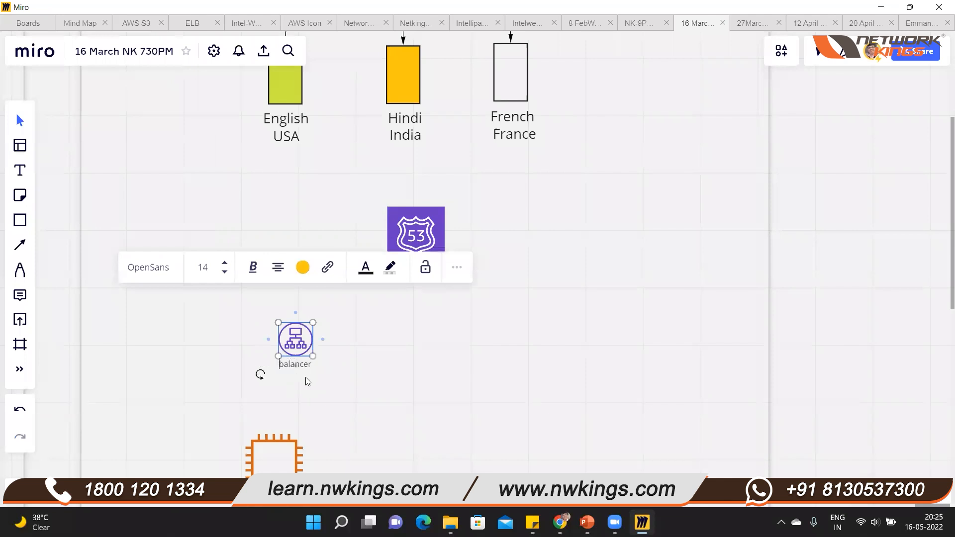
key(Delete)
key(Delete)
key(Delete)
key(Delete)
key(Delete)
key(Delete)
key(Delete)
click(321, 377)
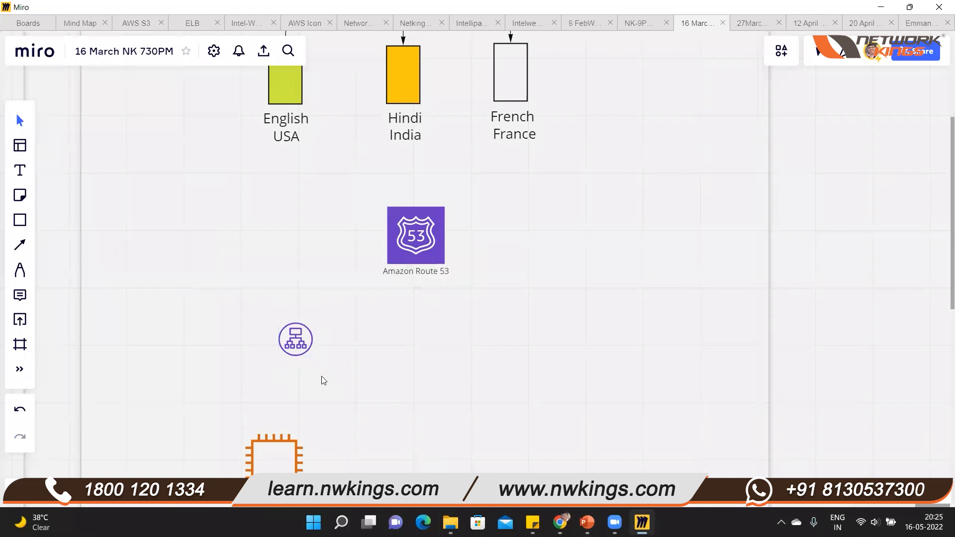
Reposition the load balancer and Route 53 icons, and place a duplicate load balancer level with the first on the other side of Route 53
drag(302, 346, 288, 362)
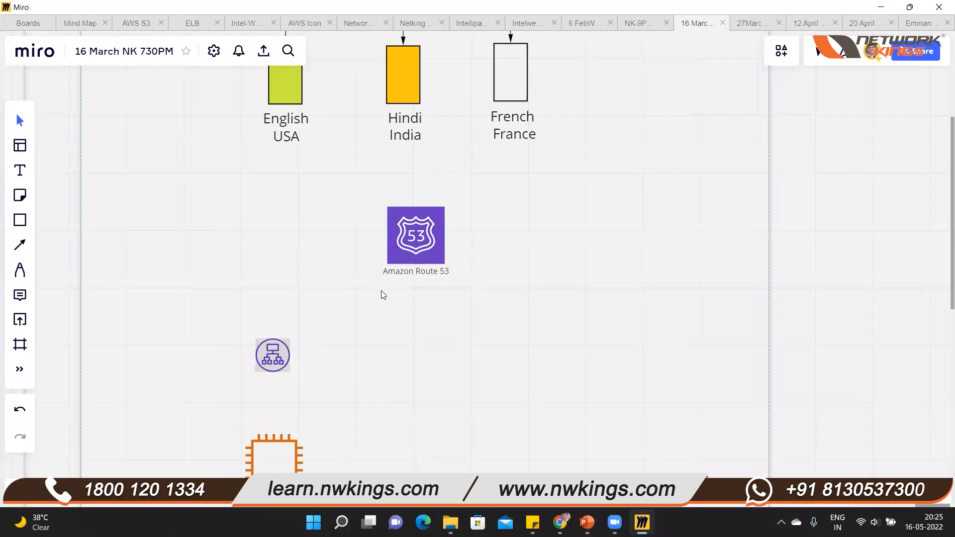
drag(403, 240, 409, 235)
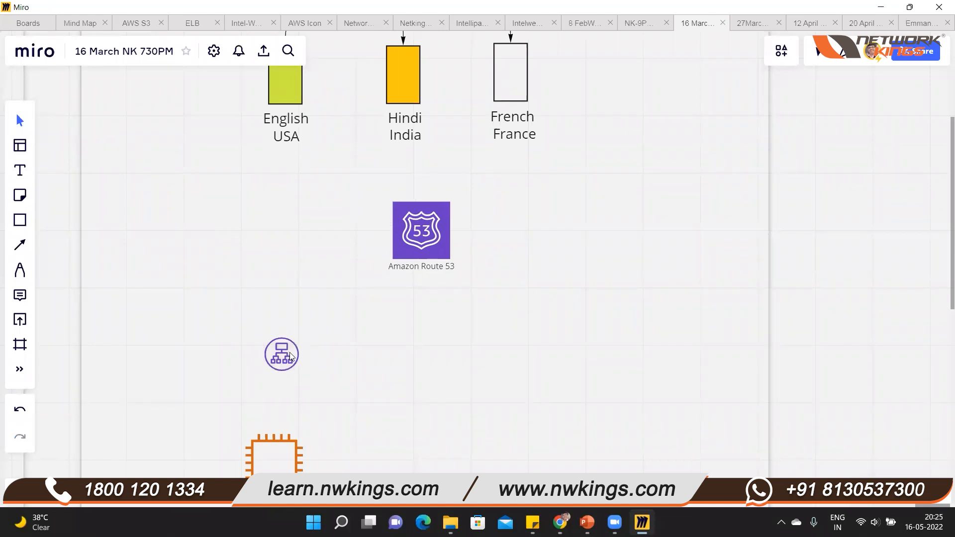
click(290, 356)
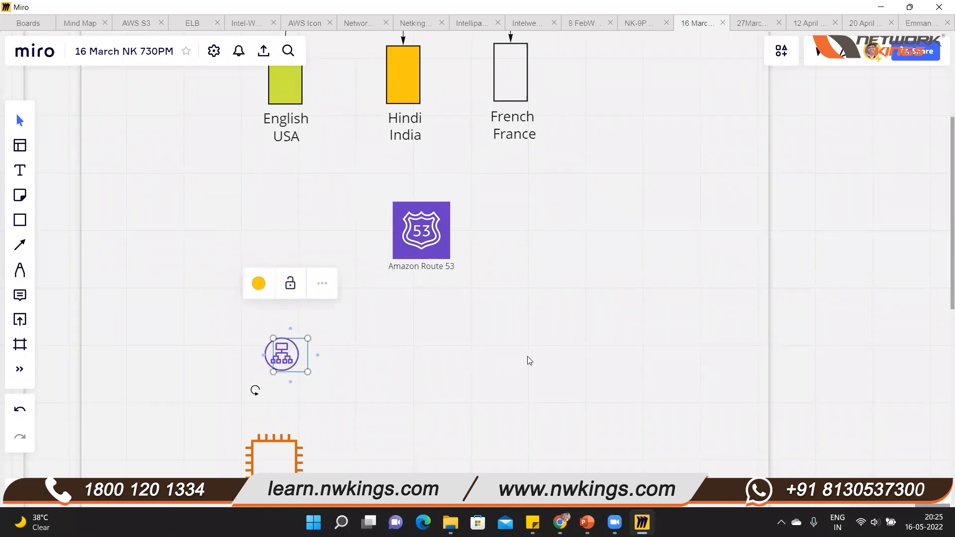
key(ctrl+d)
drag(540, 354, 555, 358)
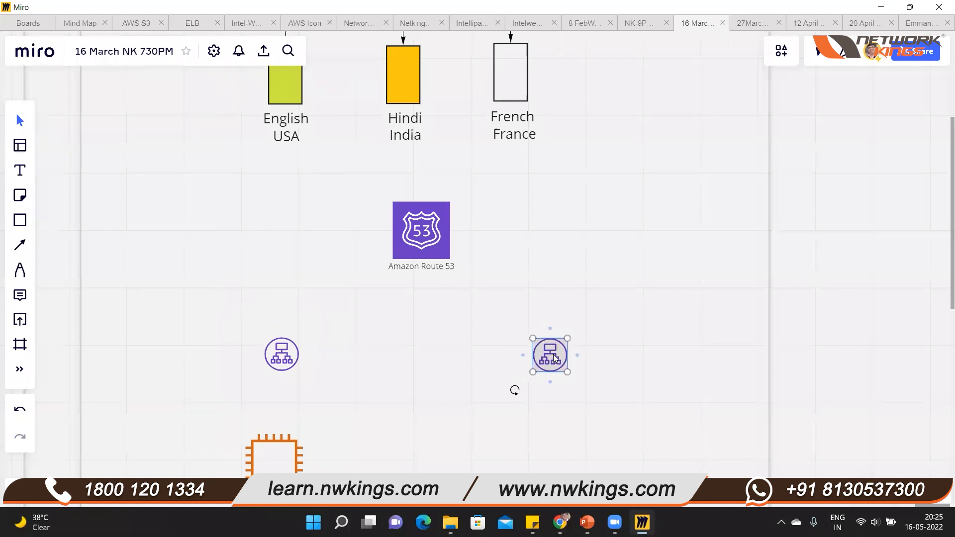
click(384, 409)
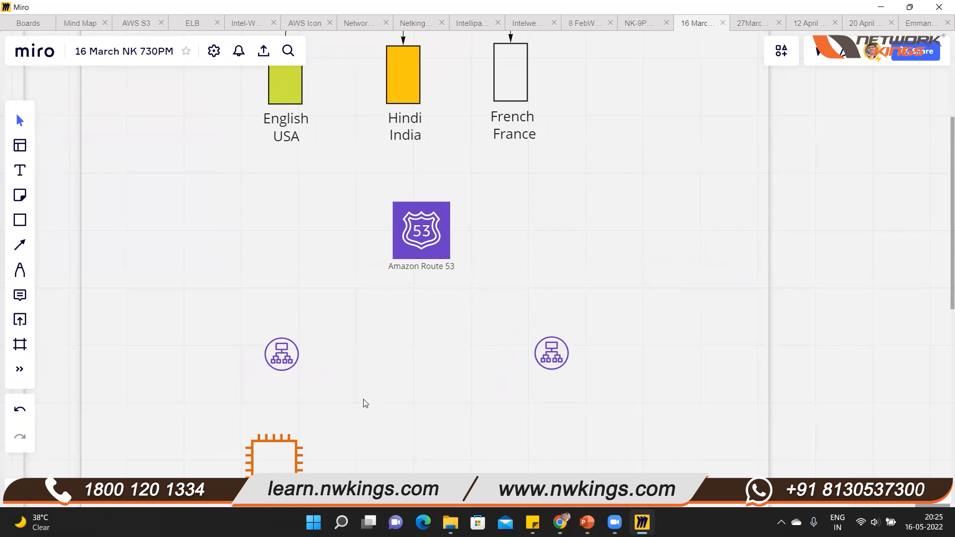
Delete the text label of the orange instance icon below the first load balancer
scroll(365, 403, down, 5)
click(284, 347)
double_click(293, 343)
key(BackSpace)
key(BackSpace)
key(BackSpace)
key(BackSpace)
key(BackSpace)
key(BackSpace)
key(BackSpace)
key(BackSpace)
key(BackSpace)
key(BackSpace)
key(BackSpace)
key(BackSpace)
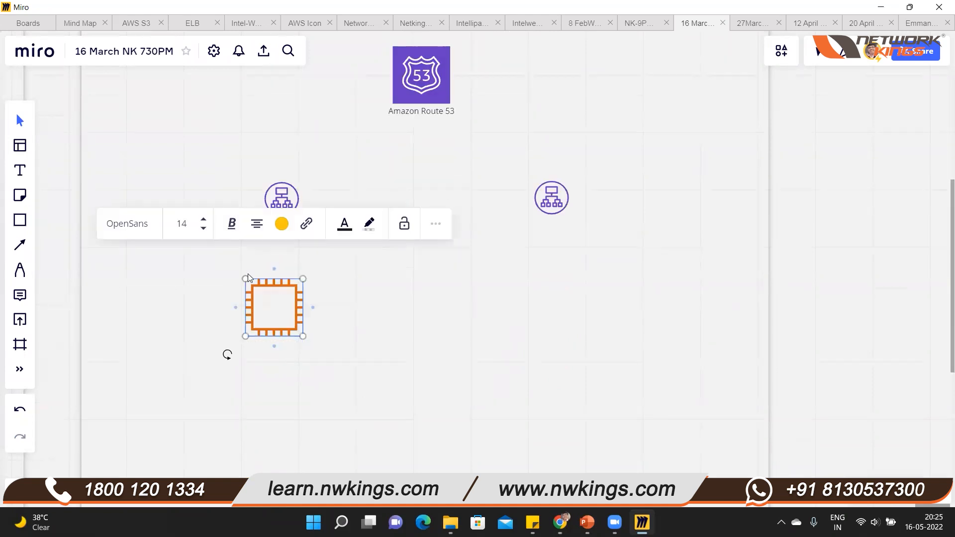
Shrink the instance icon and copy it so that a pair of instances sits below each load balancer
drag(244, 274, 559, 272)
click(312, 345)
key(ctrl+v)
click(513, 335)
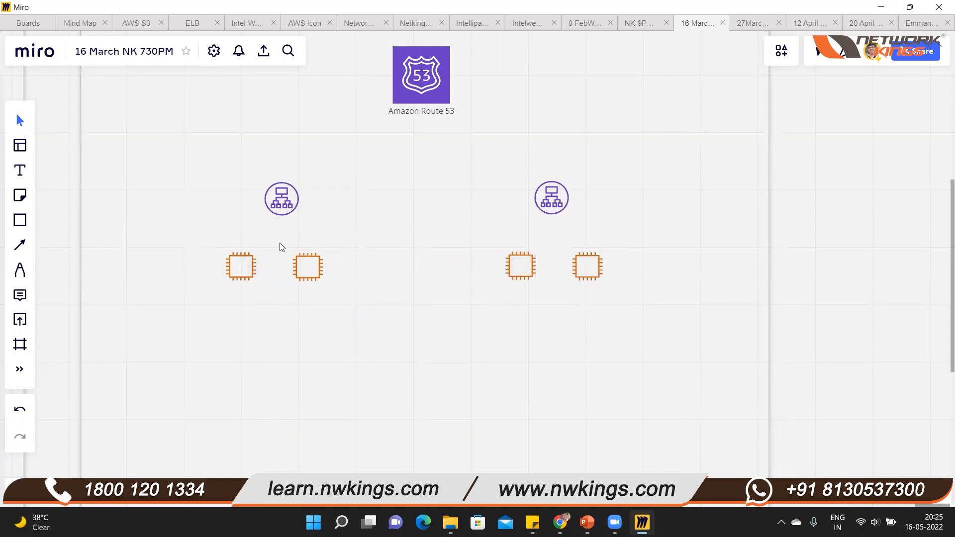
Centre the instance pair under the left load balancer and draw an arrow from that load balancer to each instance
drag(212, 250, 335, 287)
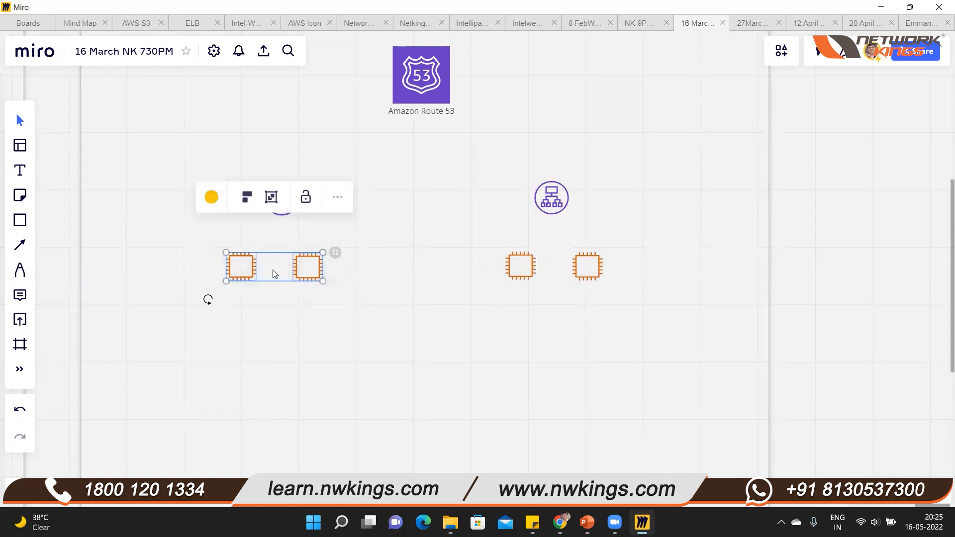
drag(270, 270, 275, 273)
click(280, 211)
drag(280, 220, 306, 258)
click(281, 213)
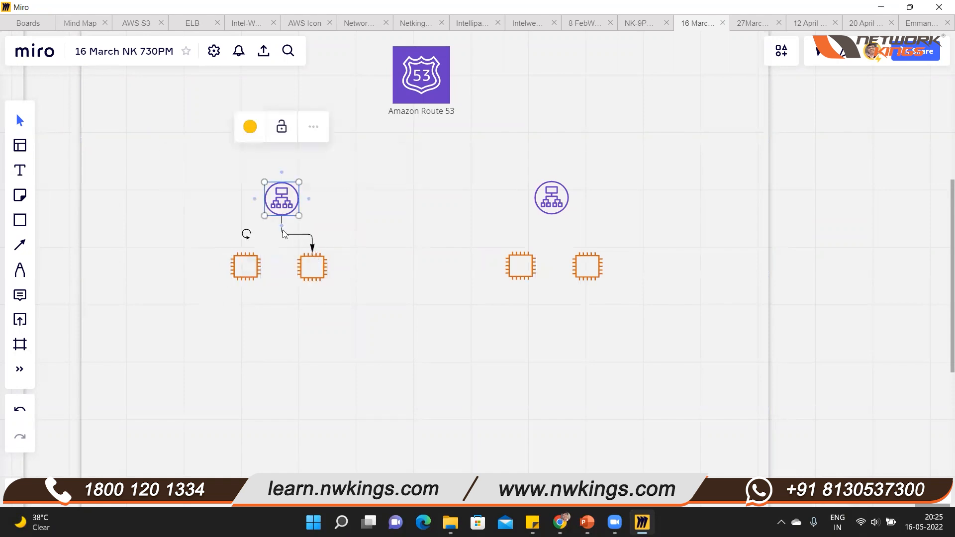
drag(282, 226, 252, 245)
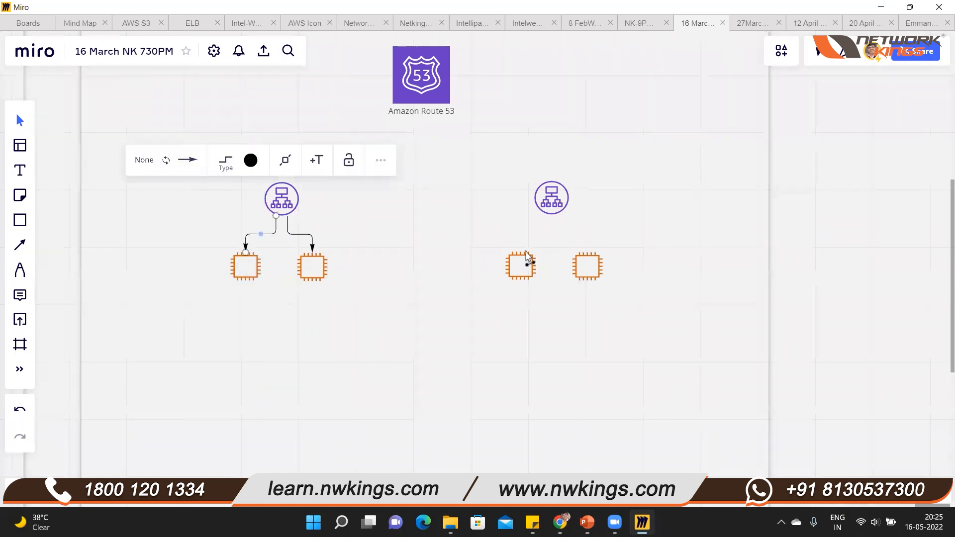
Draw arrows from the right load balancer to its two instances and from Amazon Route 53 to the left load balancer
click(552, 206)
drag(552, 220, 554, 238)
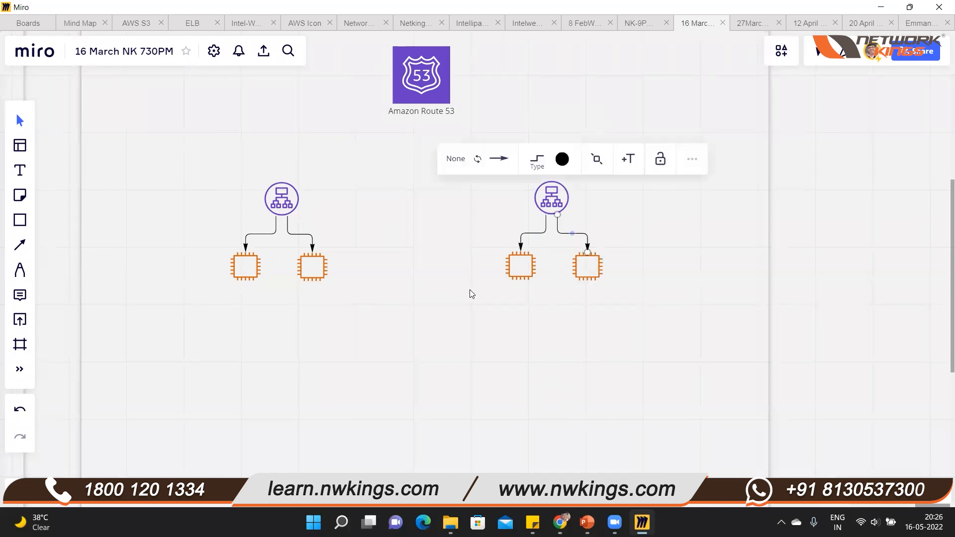
click(431, 98)
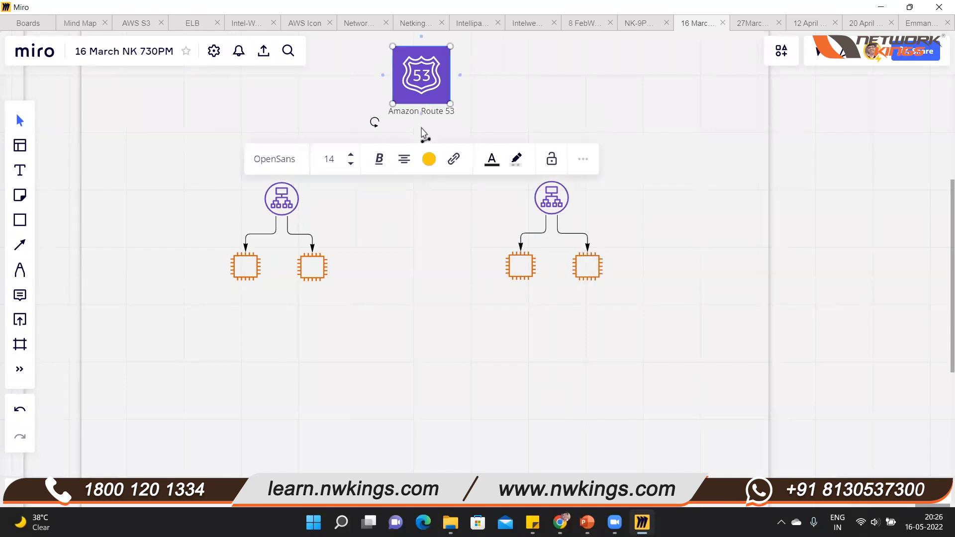
drag(421, 114, 280, 178)
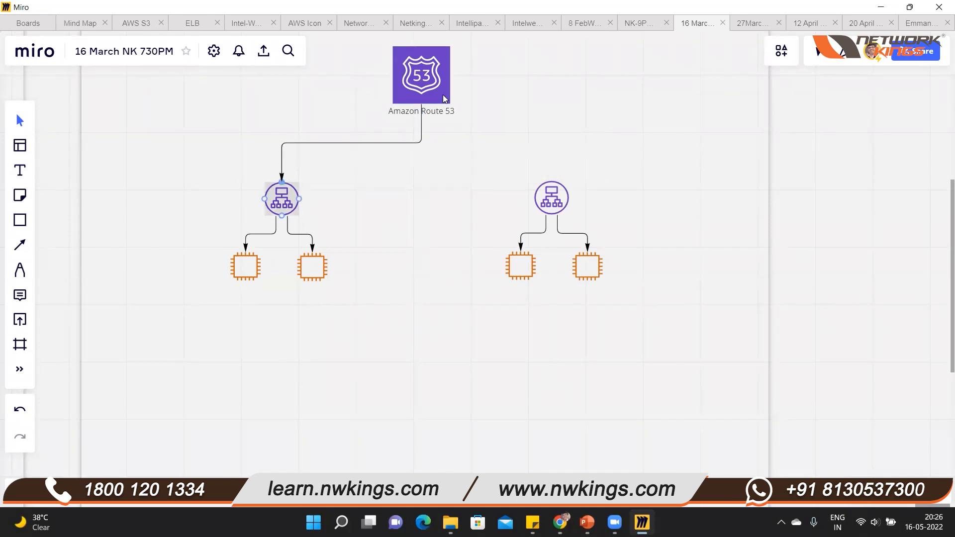
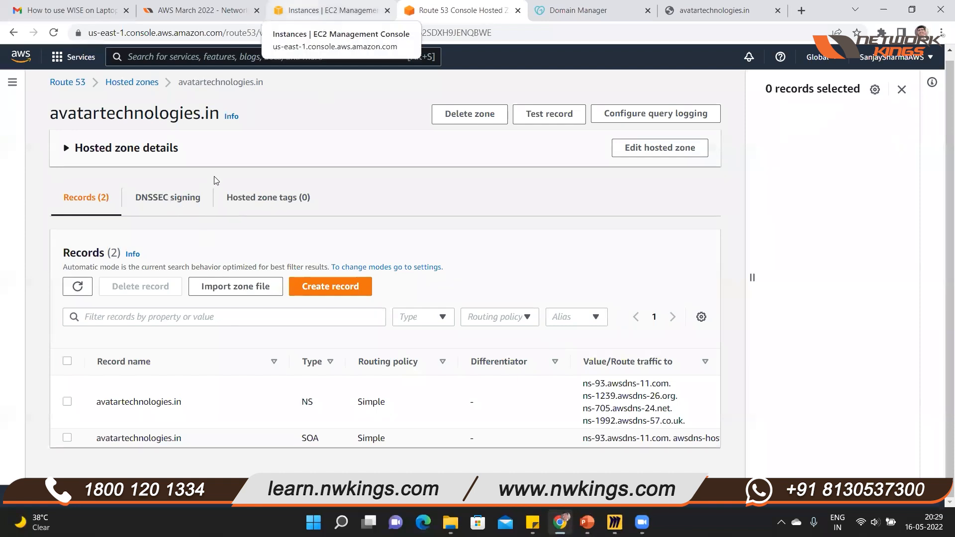
Switch to the EC2 console in the browser and open the Load Balancers page
key(ctrl+shift+Tab)
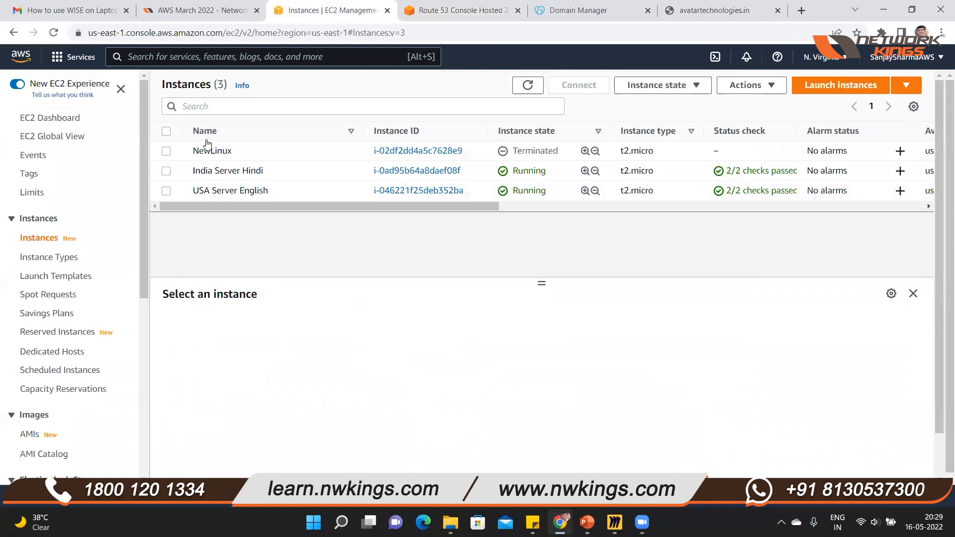
scroll(217, 98, down, 7)
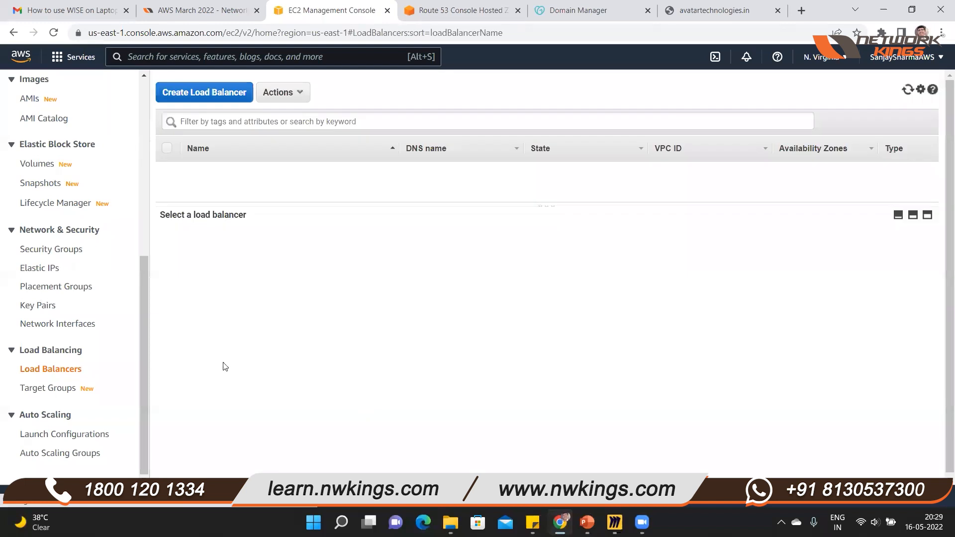
Start creating an internet-facing Application Load Balancer and name it ALB
click(204, 93)
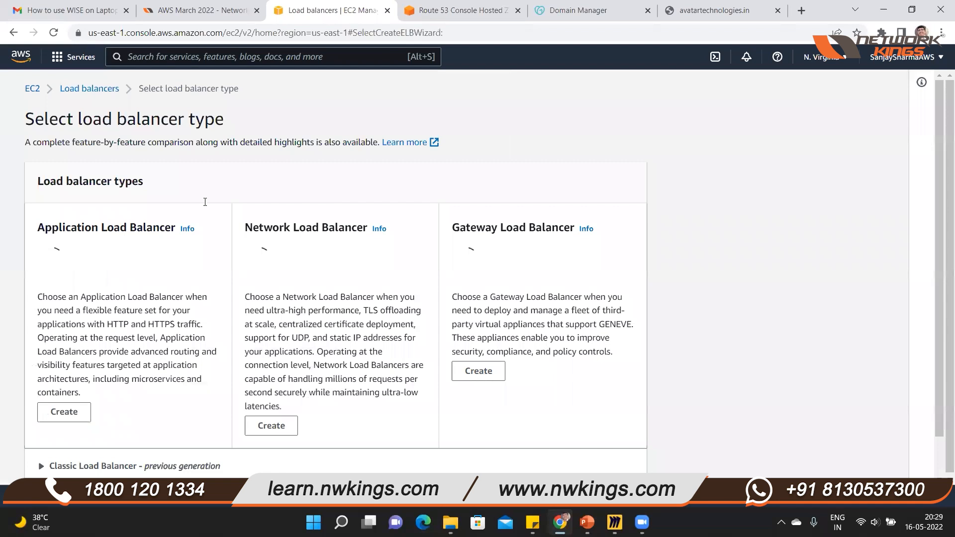
scroll(205, 201, down, 3)
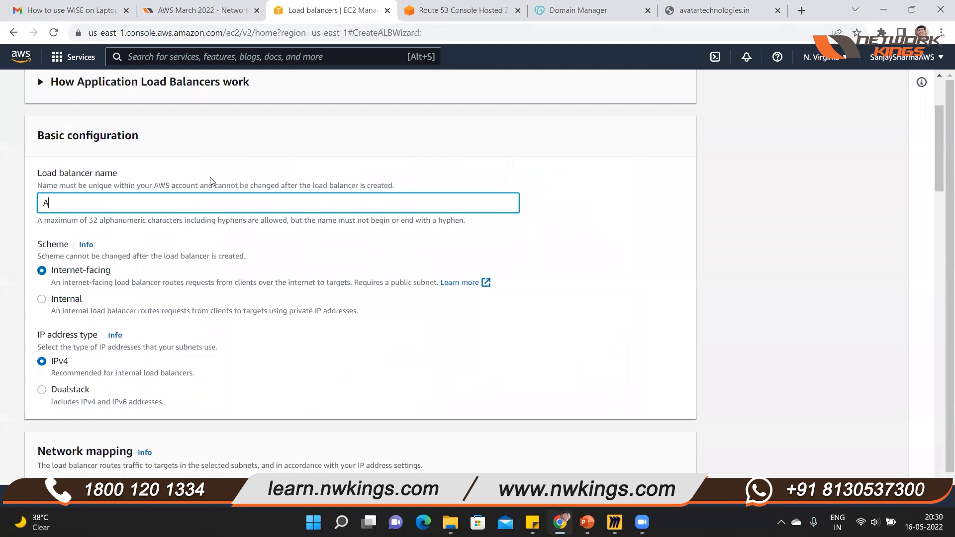
text(LB)
Map the load balancer to all six Availability Zones, us-east-1a through us-east-1f, in DefaultVPC
scroll(98, 327, down, 3)
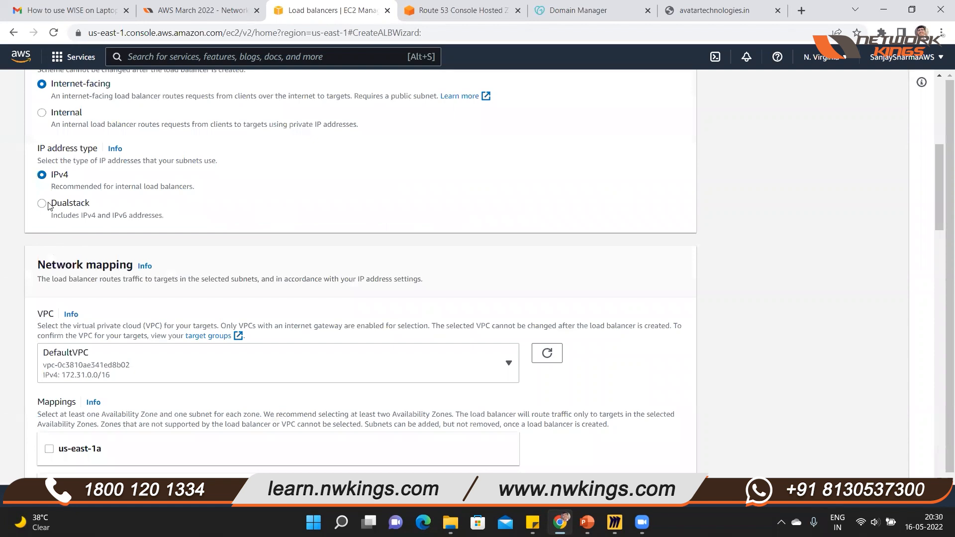
scroll(62, 317, down, 5)
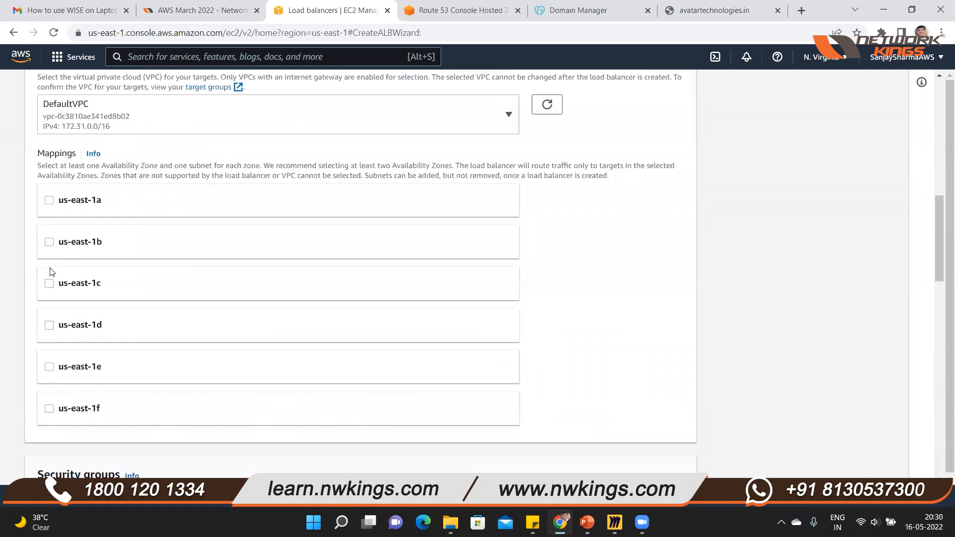
click(51, 200)
scroll(55, 319, down, 3)
click(55, 170)
click(124, 327)
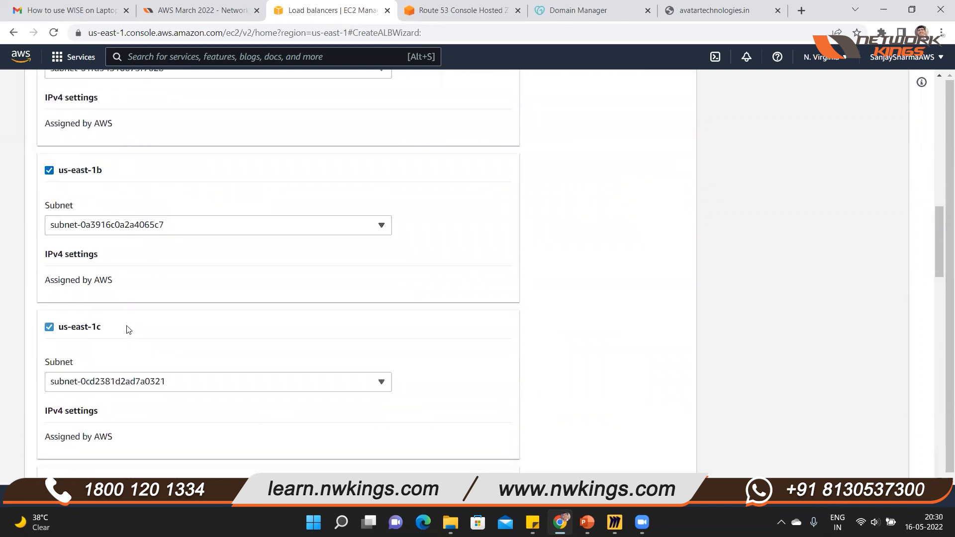
scroll(57, 309, down, 3)
click(51, 299)
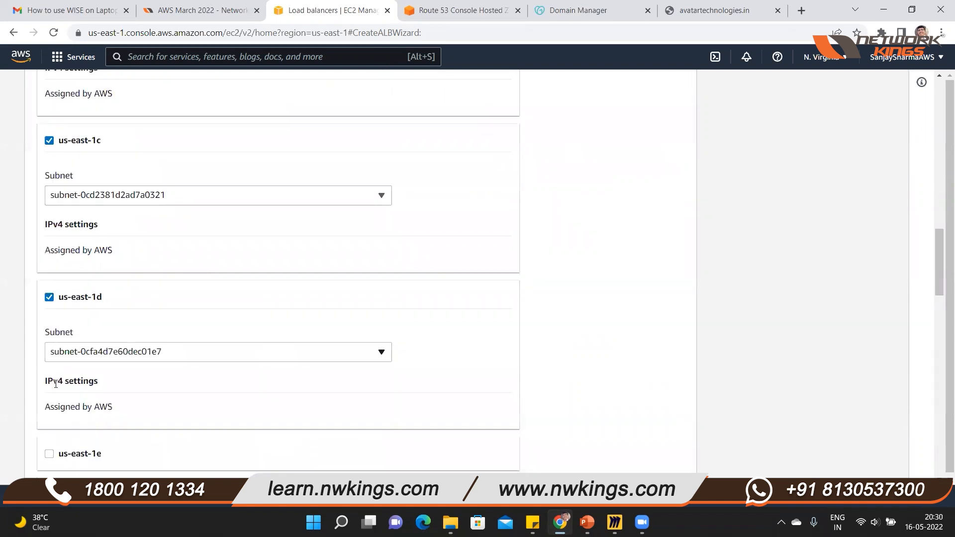
scroll(50, 349, down, 2)
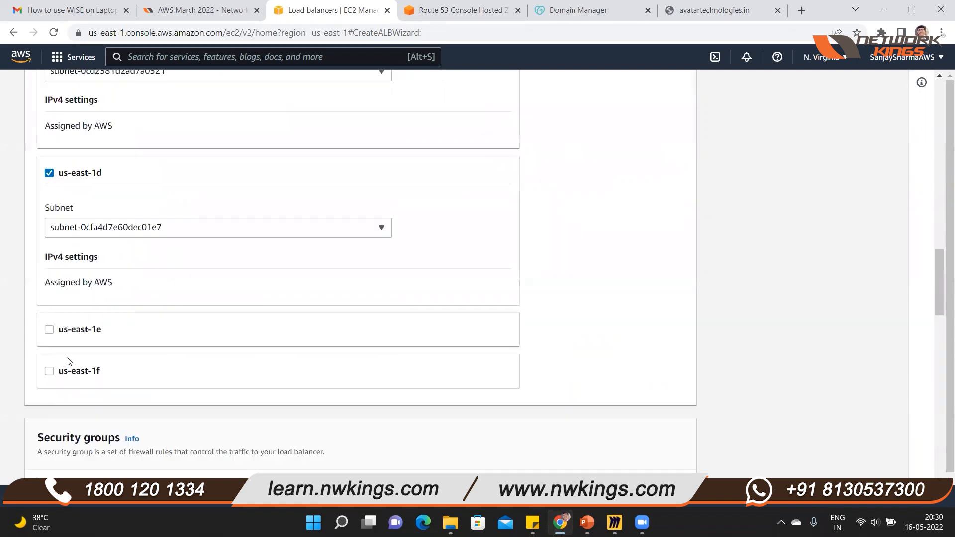
click(49, 371)
click(49, 330)
scroll(348, 318, down, 2)
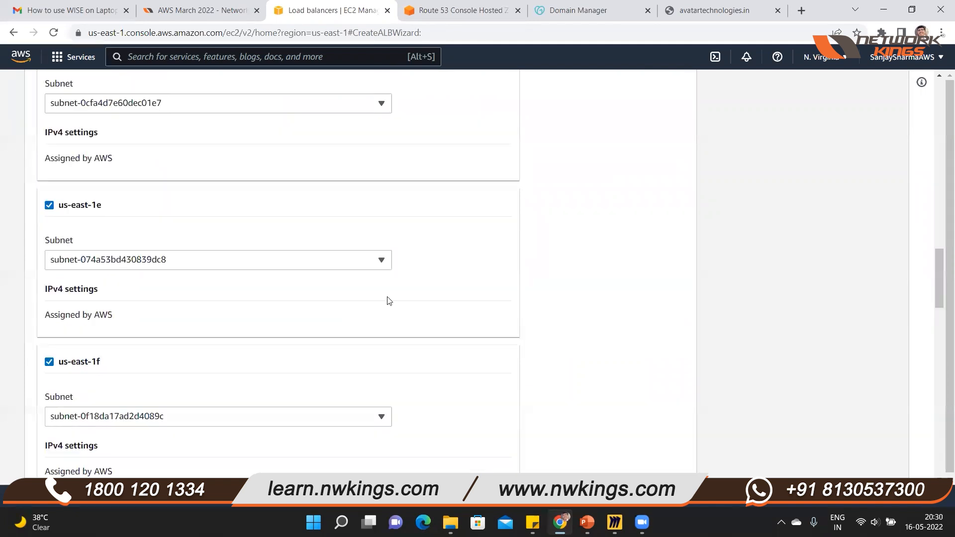
Assign the WebServer4ELB security group to the load balancer and remove the default security group
scroll(388, 300, down, 5)
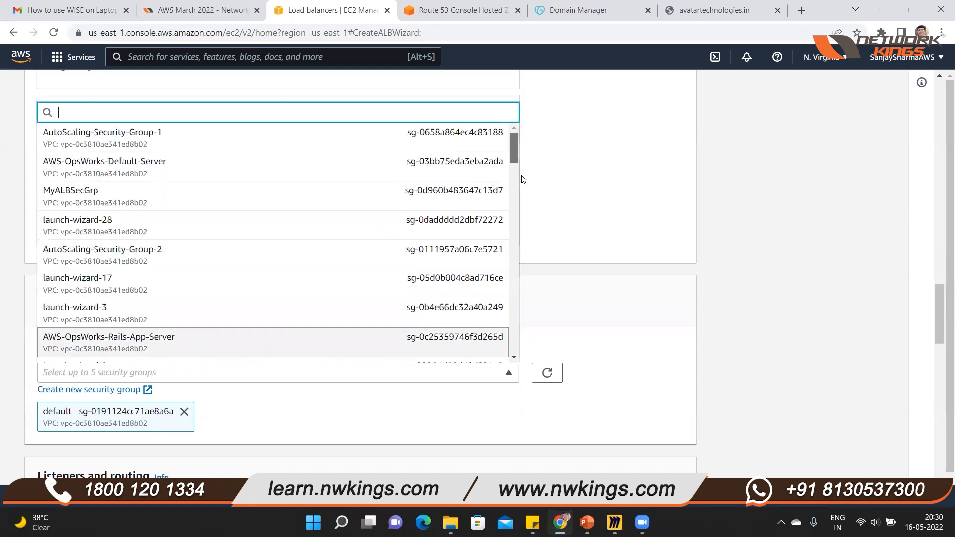
scroll(531, 232, down, 6)
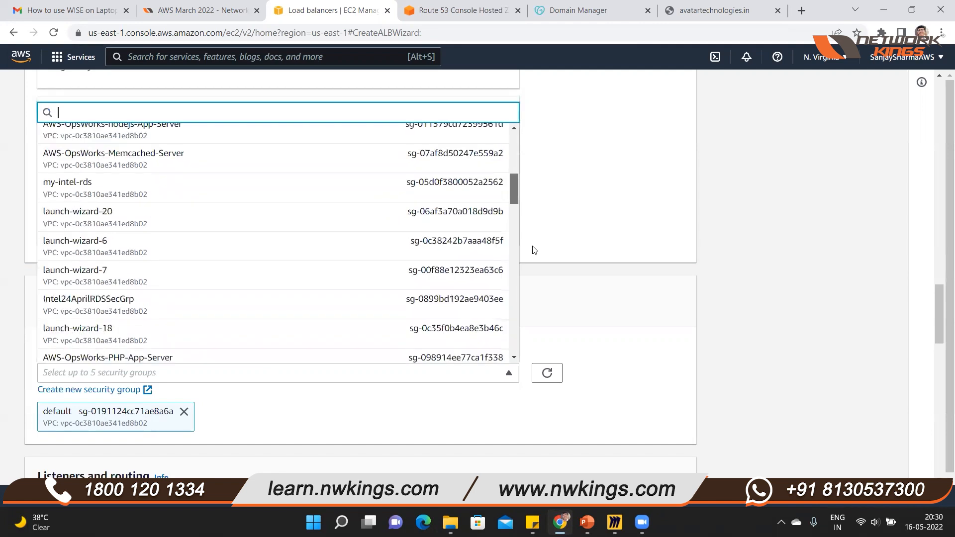
scroll(535, 269, down, 8)
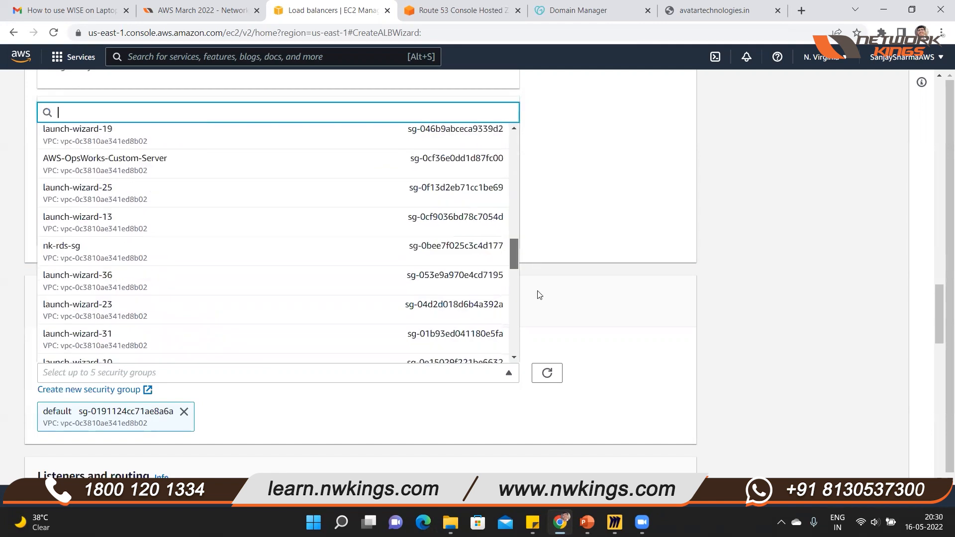
scroll(539, 296, down, 4)
scroll(542, 309, down, 1)
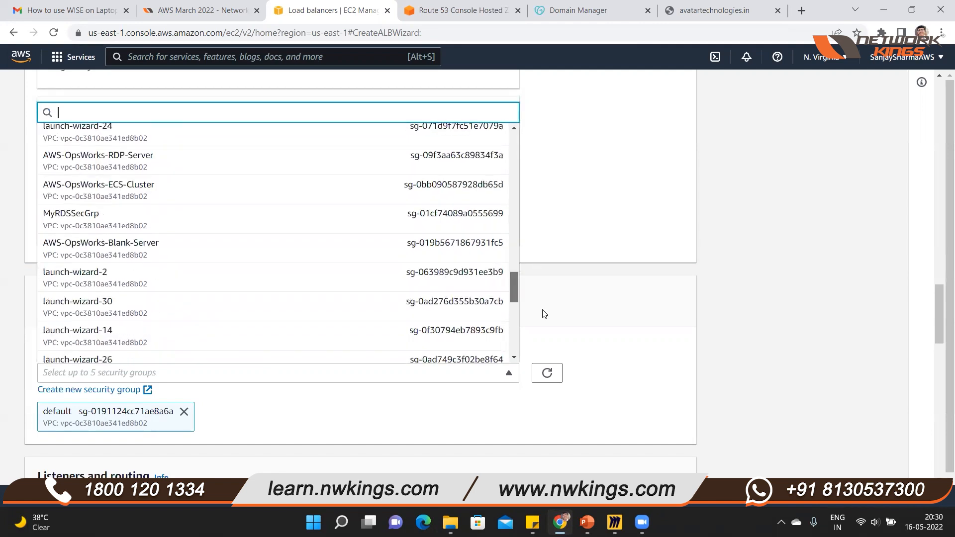
scroll(545, 318, down, 2)
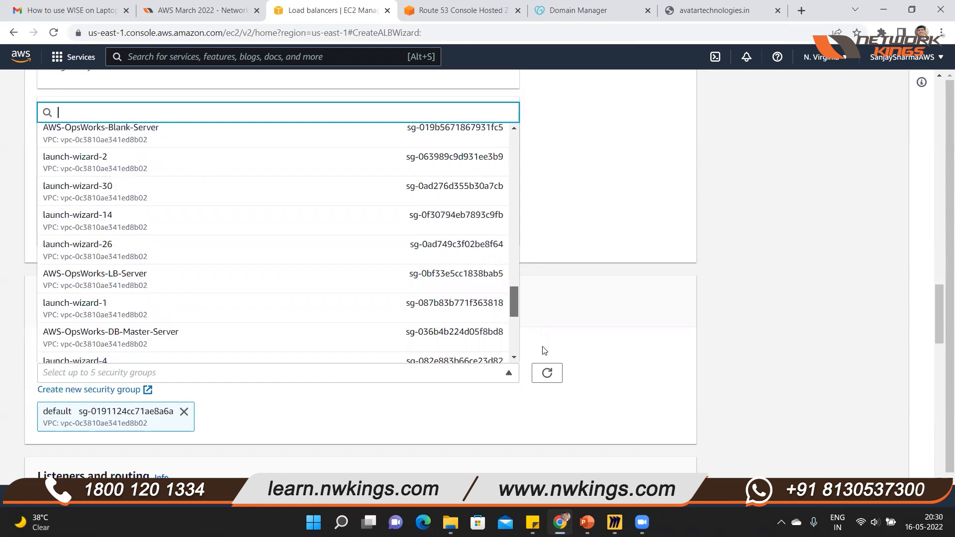
scroll(528, 349, down, 4)
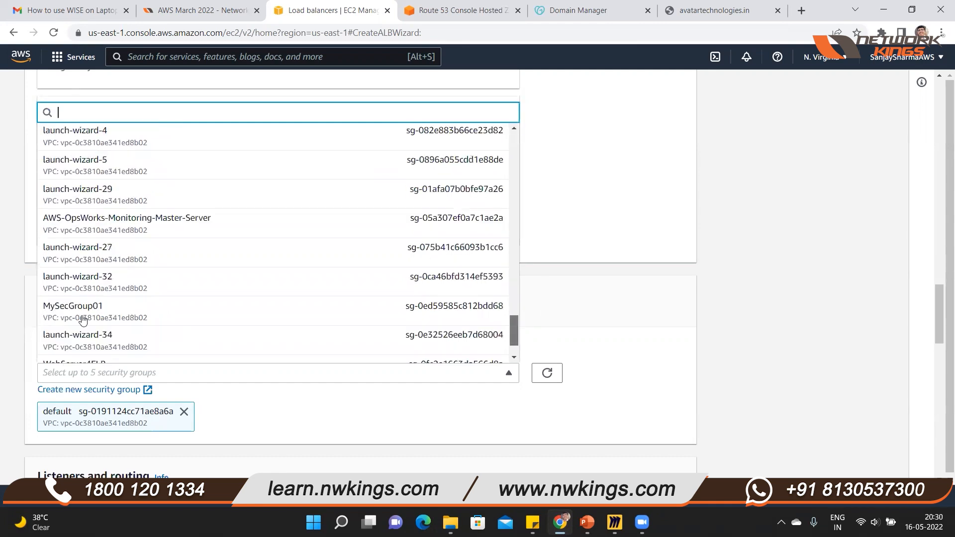
scroll(83, 319, down, 1)
click(473, 352)
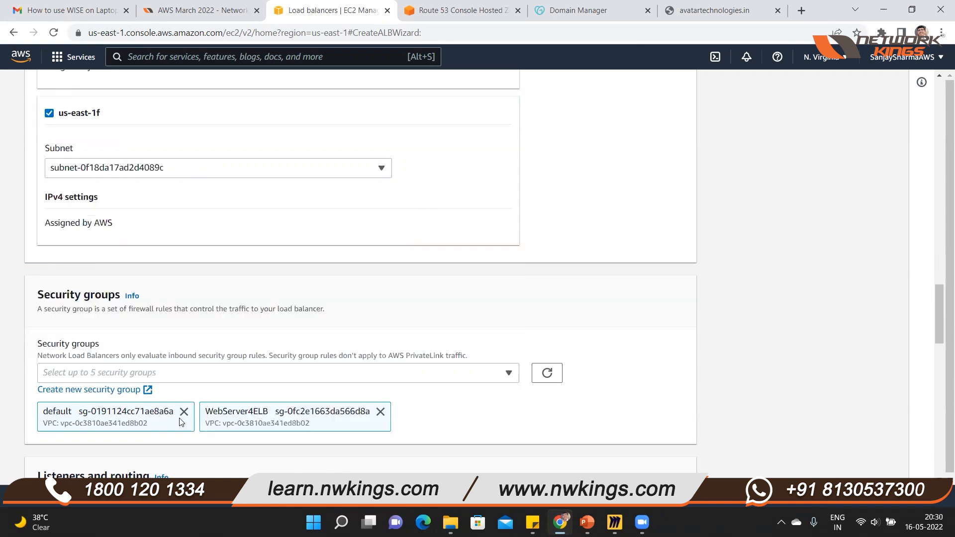
click(184, 412)
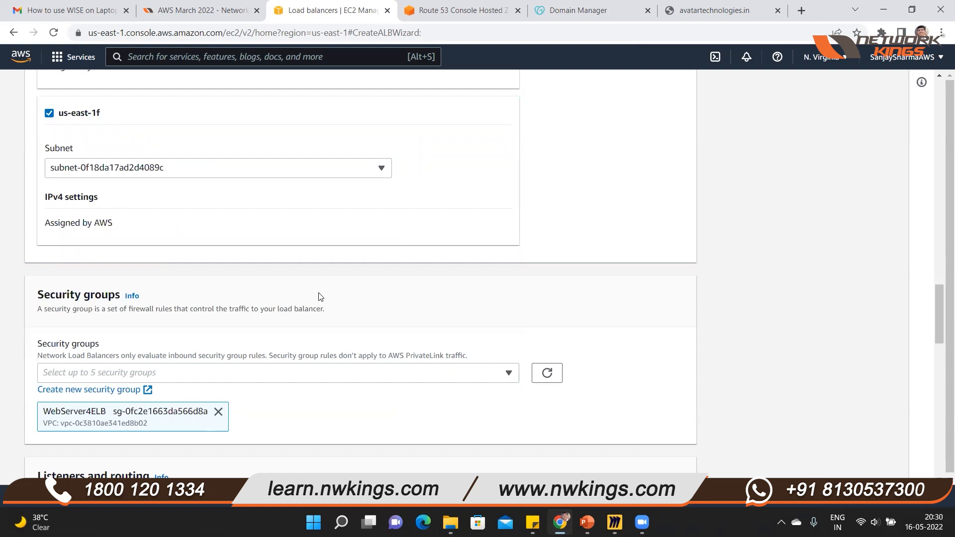
Start a new target group for the HTTP:80 listener with target type Instances, name it TargetGrp01, and proceed to registering targets
scroll(320, 297, down, 4)
scroll(343, 321, down, 3)
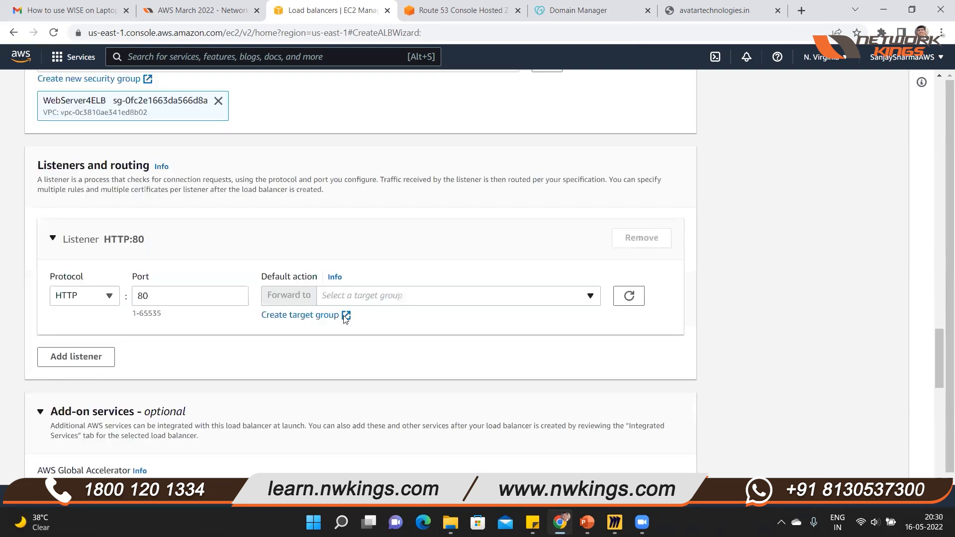
click(345, 316)
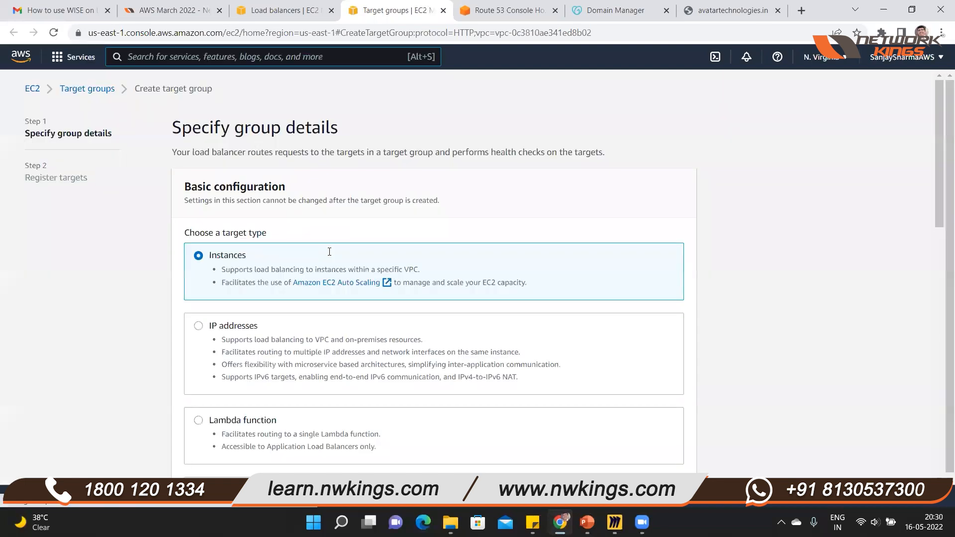
scroll(299, 199, down, 7)
click(300, 201)
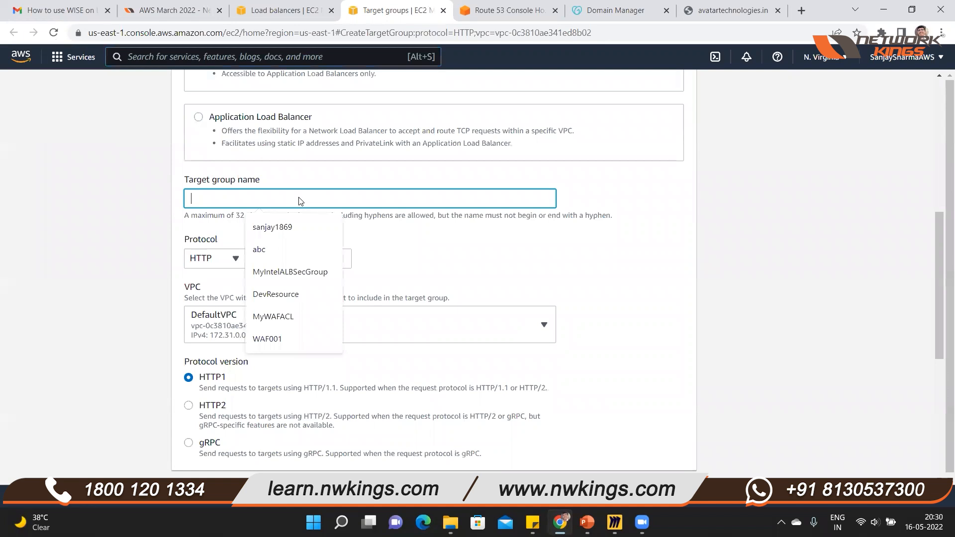
text(T)
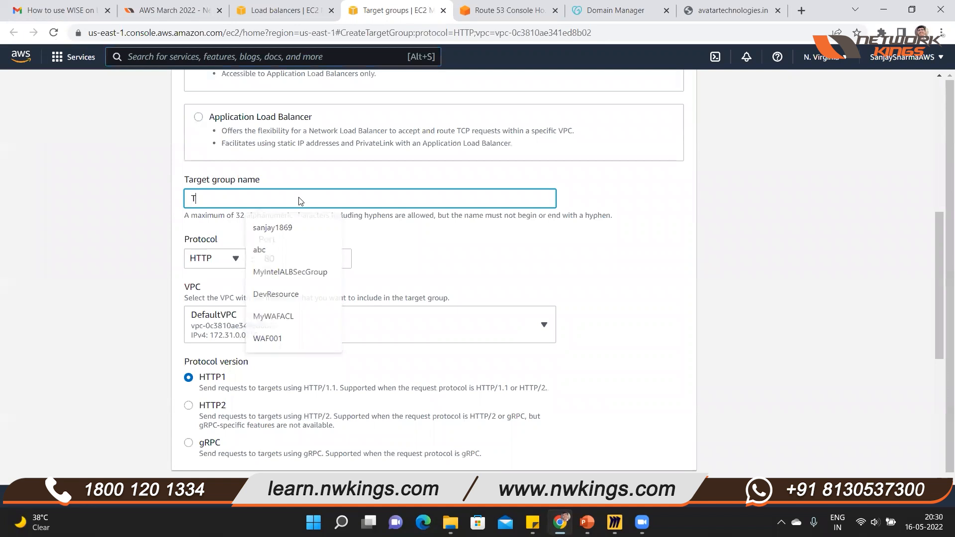
text(argetGrp01)
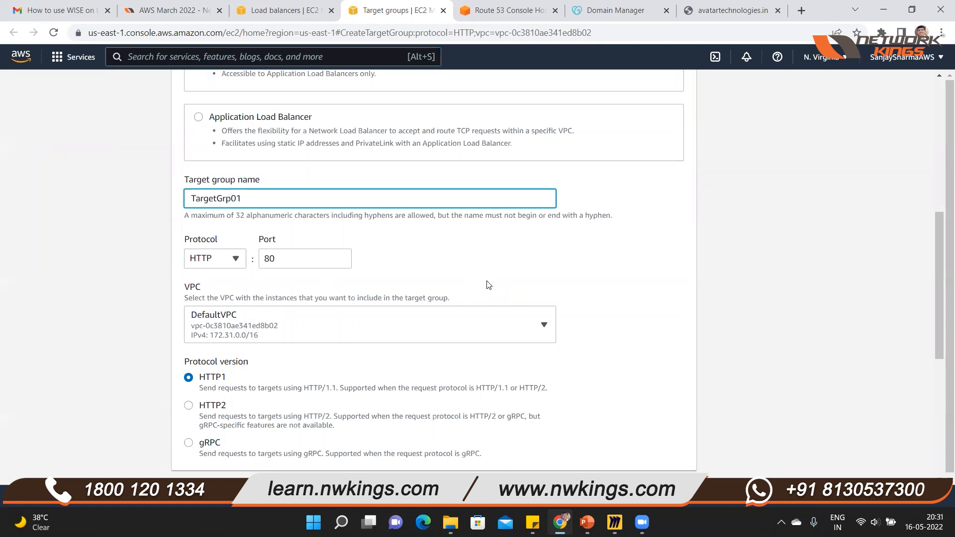
scroll(488, 285, down, 7)
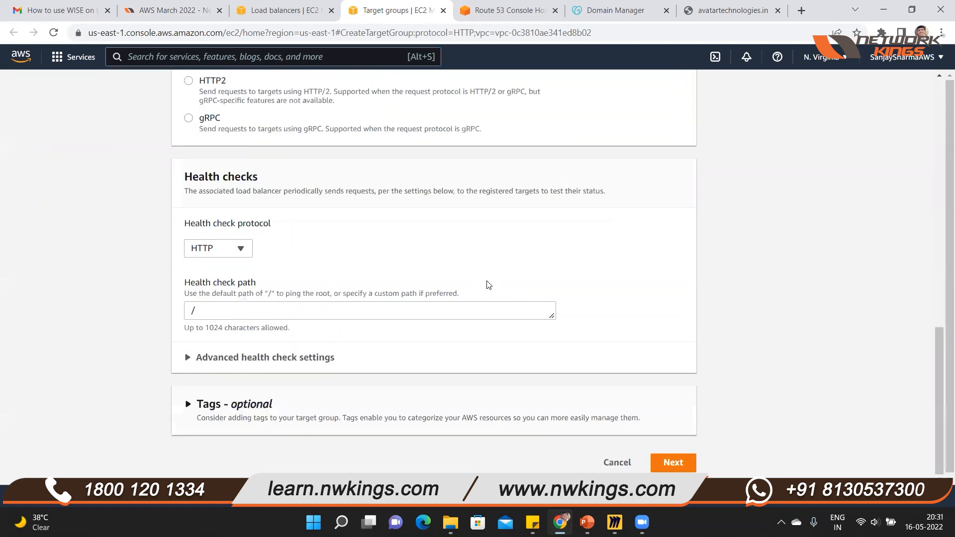
click(671, 463)
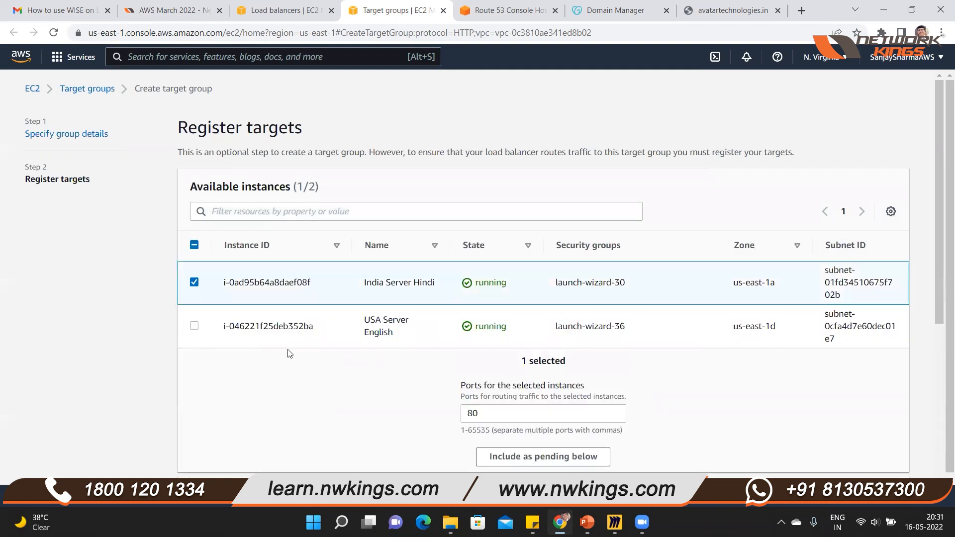
Add the India Server Hindi and USA Server English instances as targets on port 80 and create the target group
click(287, 329)
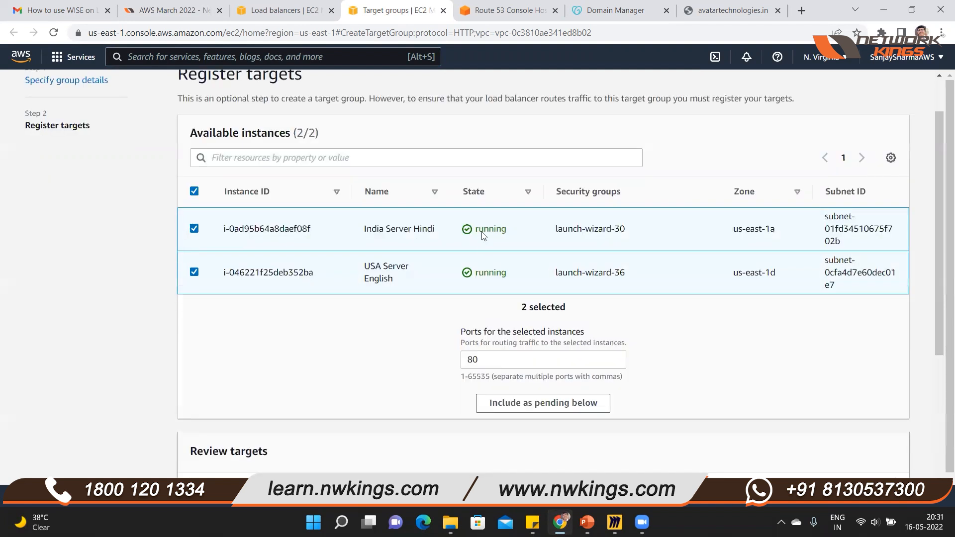
scroll(547, 214, down, 5)
click(556, 214)
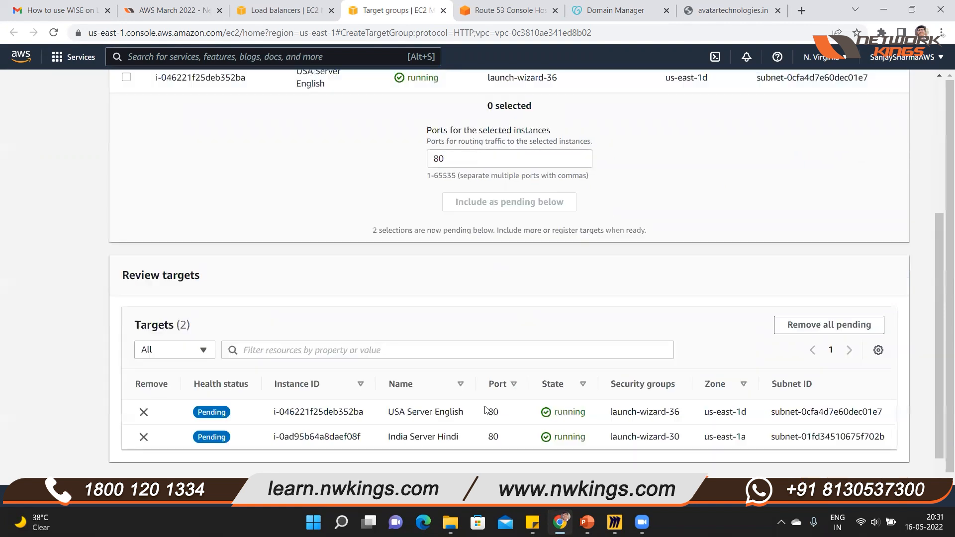
scroll(909, 465, down, 1)
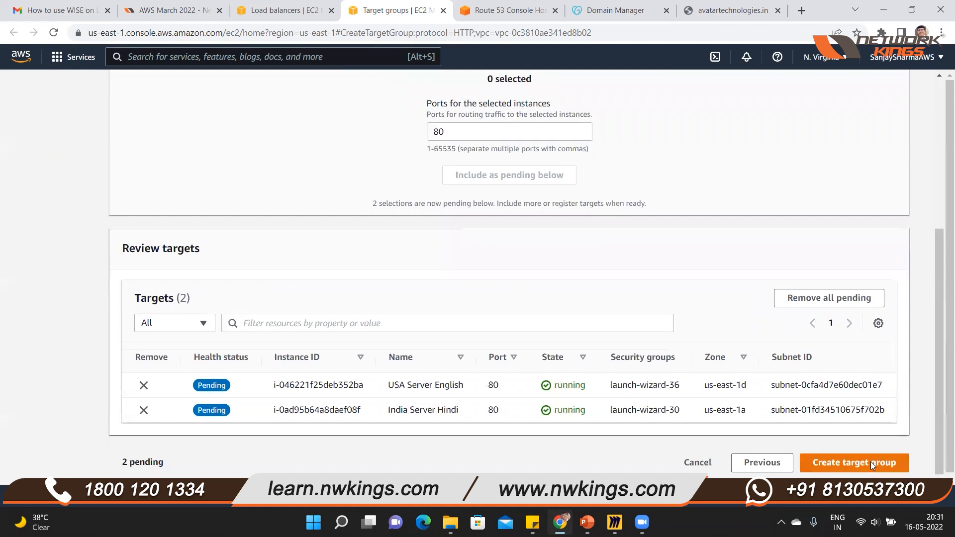
click(871, 462)
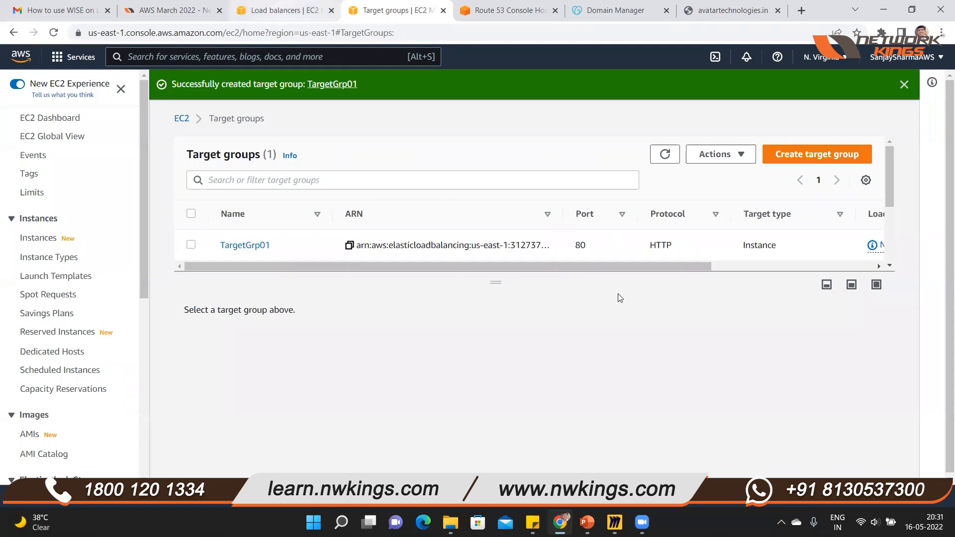
Set the load balancer's HTTP:80 listener to forward to TargetGrp01 and create the load balancer
key(ctrl+shift+Tab)
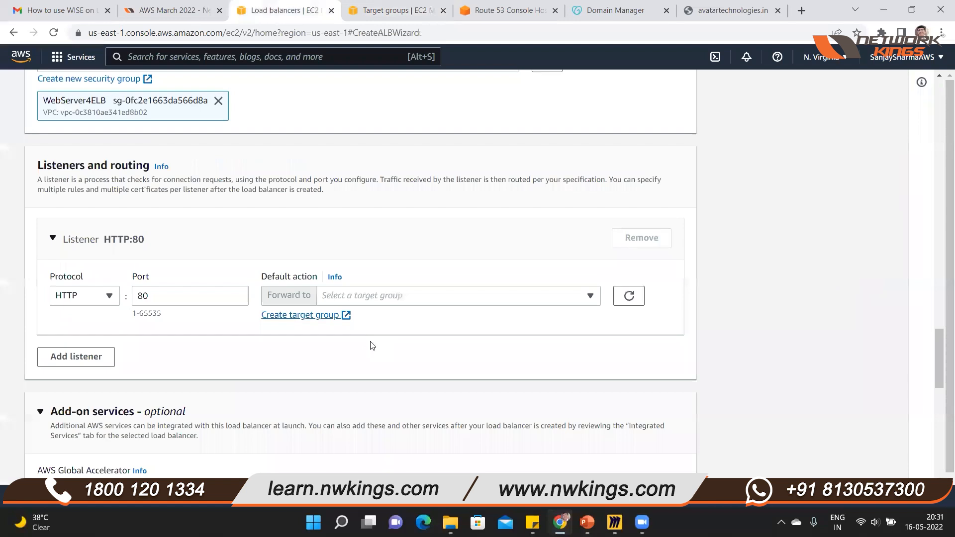
click(388, 296)
click(401, 340)
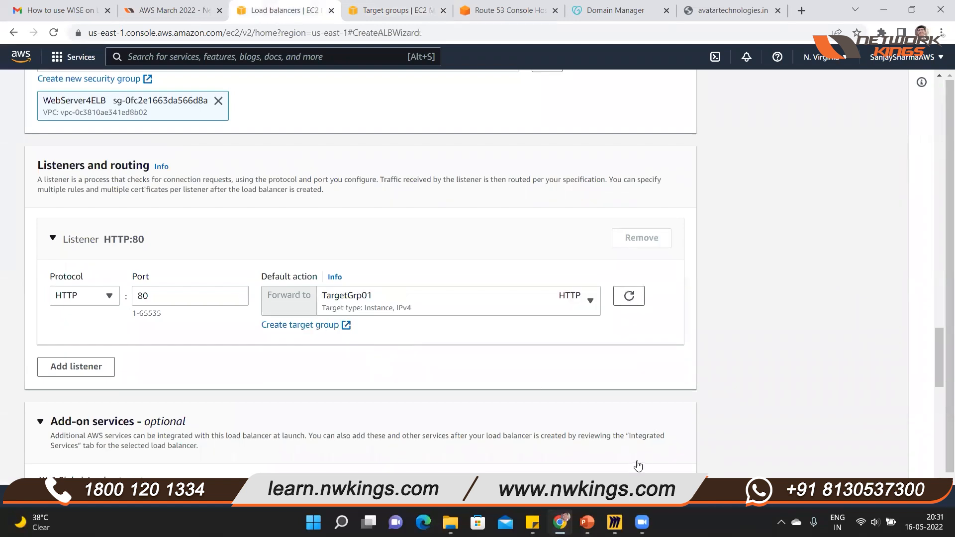
scroll(638, 465, down, 3)
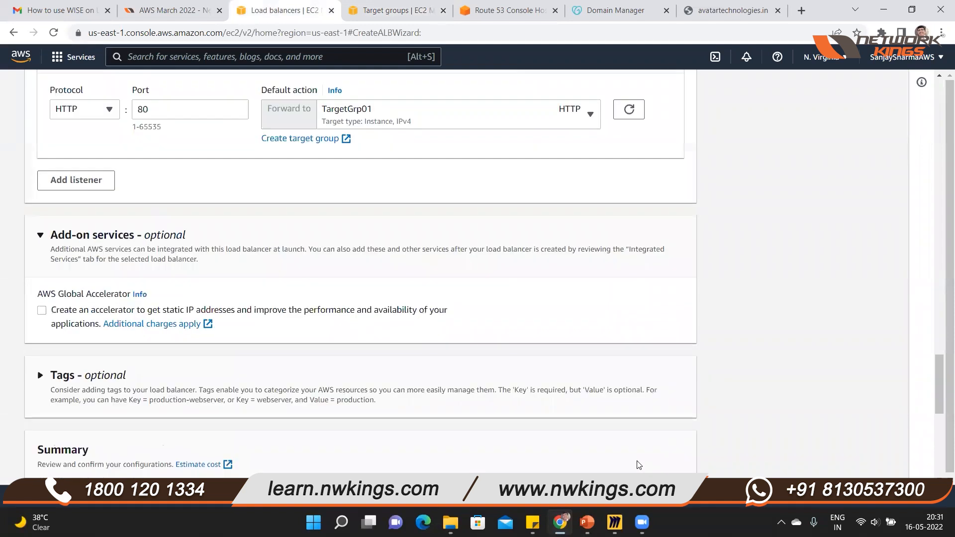
scroll(639, 465, down, 5)
click(640, 462)
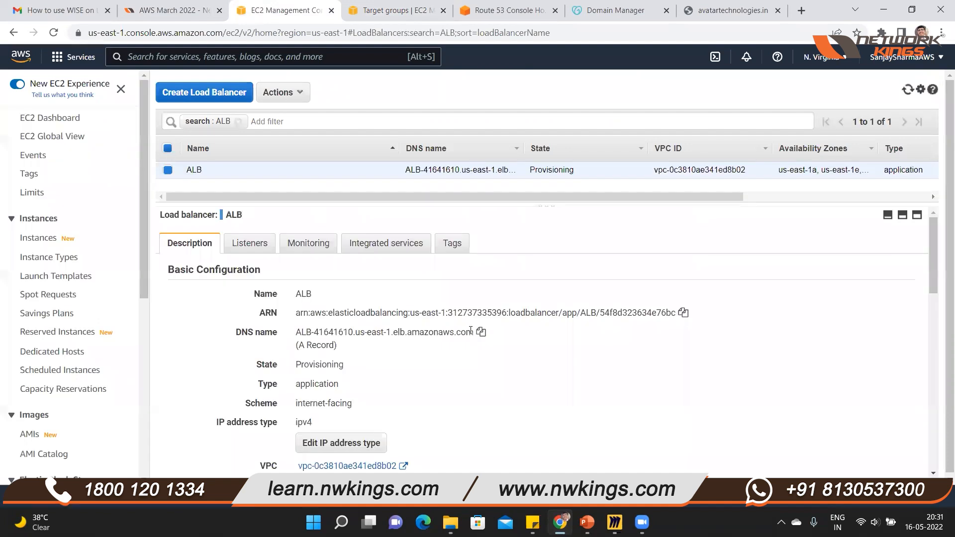
Check the DNS name and state of the ALB load balancer
drag(296, 332, 472, 331)
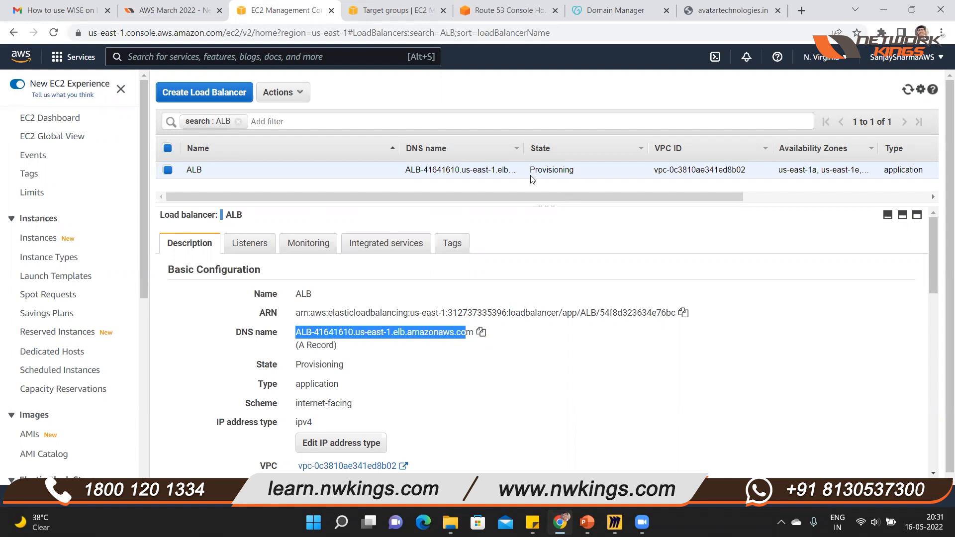
click(554, 235)
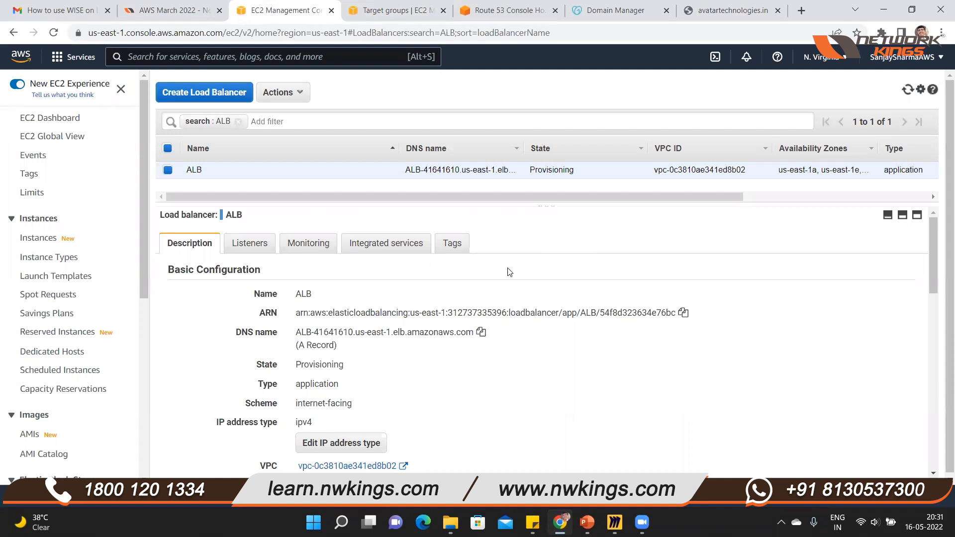
double_click(551, 170)
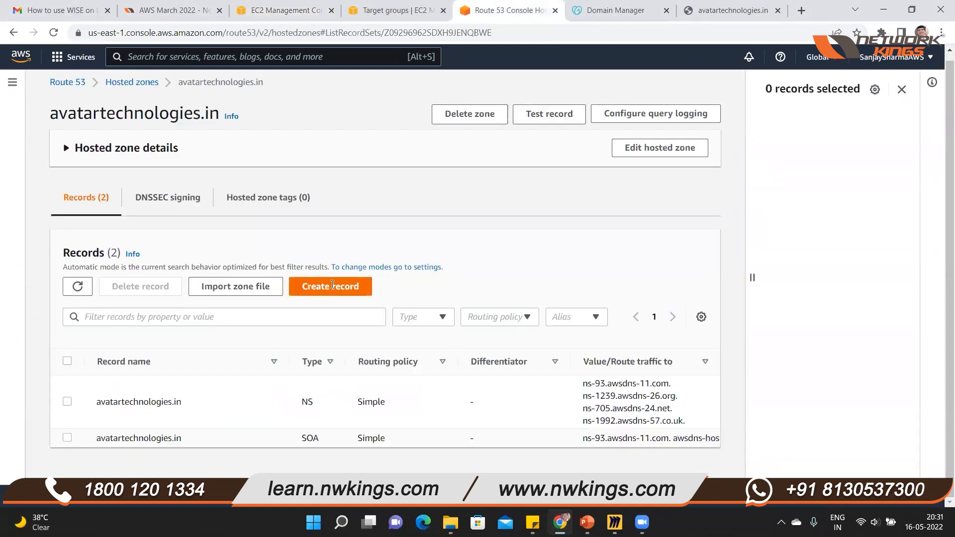
Start a new A record in the avatartechnologies.in hosted zone and set its routing policy to Weighted
click(332, 285)
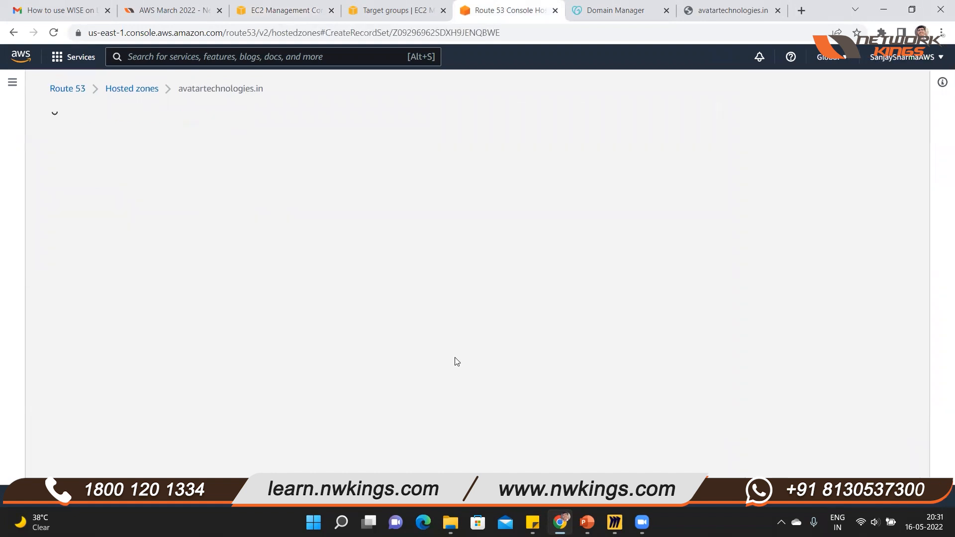
click(452, 368)
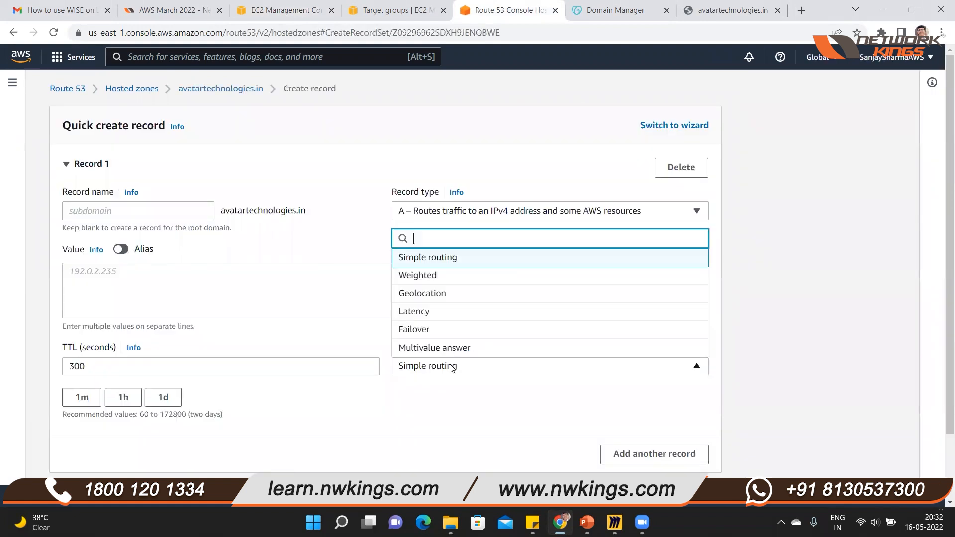
click(449, 277)
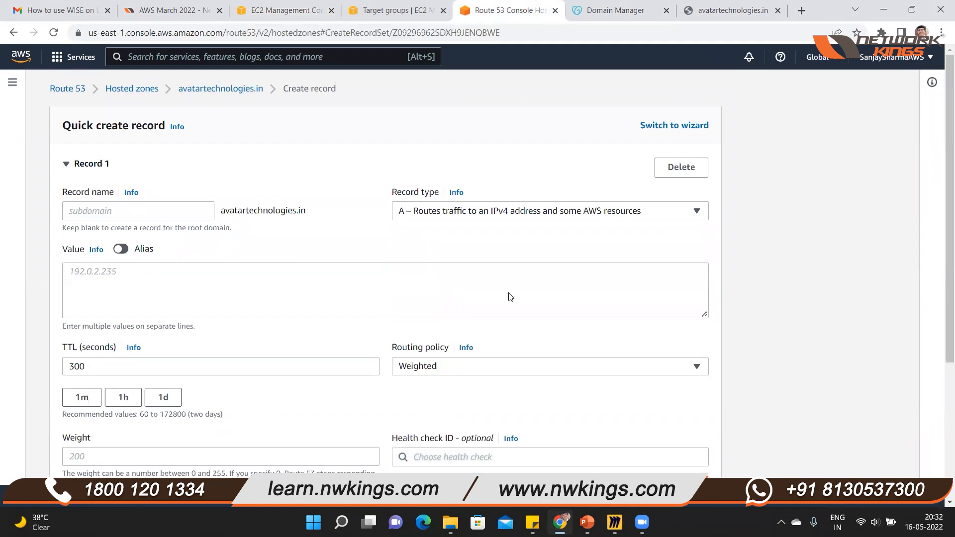
scroll(510, 297, down, 4)
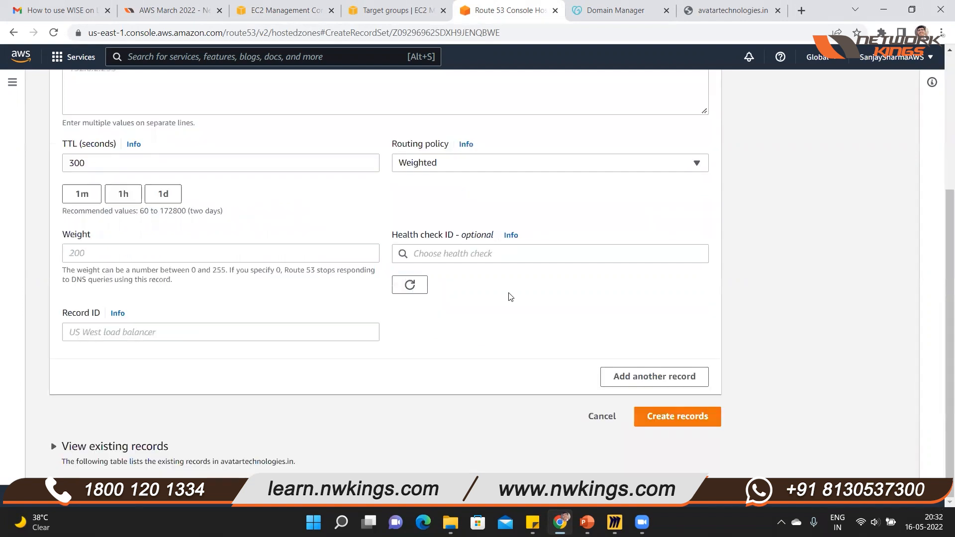
scroll(510, 297, up, 2)
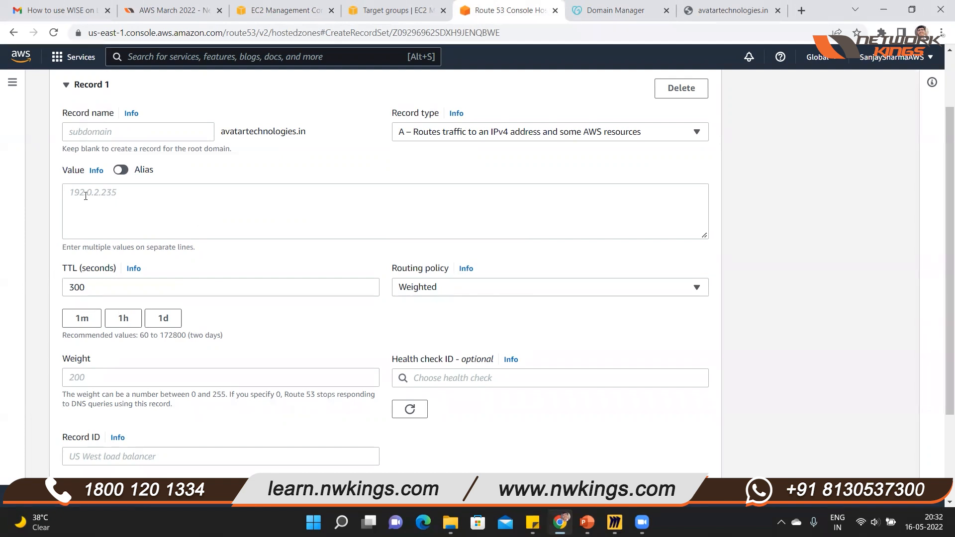
Look up the ALB load balancer's DNS name in the EC2 console and return to the Route 53 record form
click(86, 196)
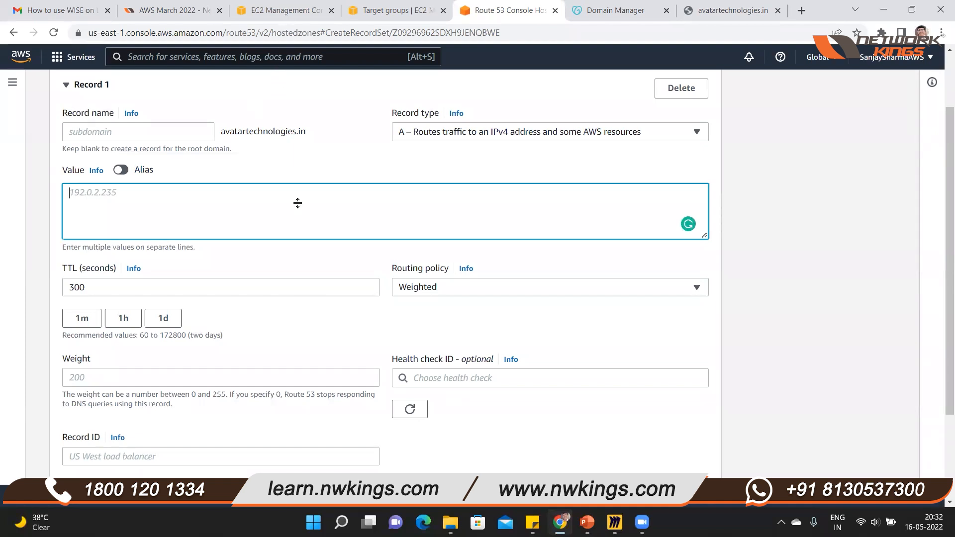
click(286, 11)
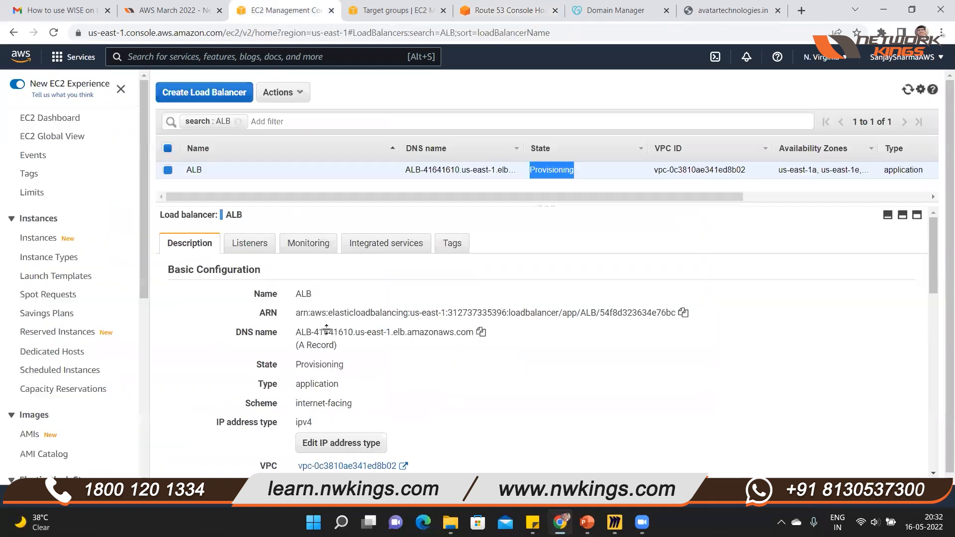
drag(296, 332, 471, 329)
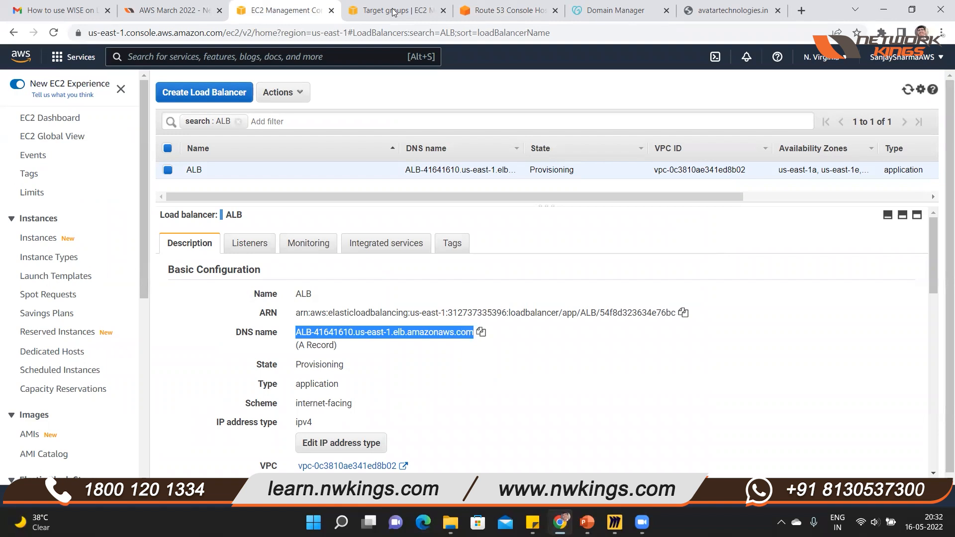
click(472, 15)
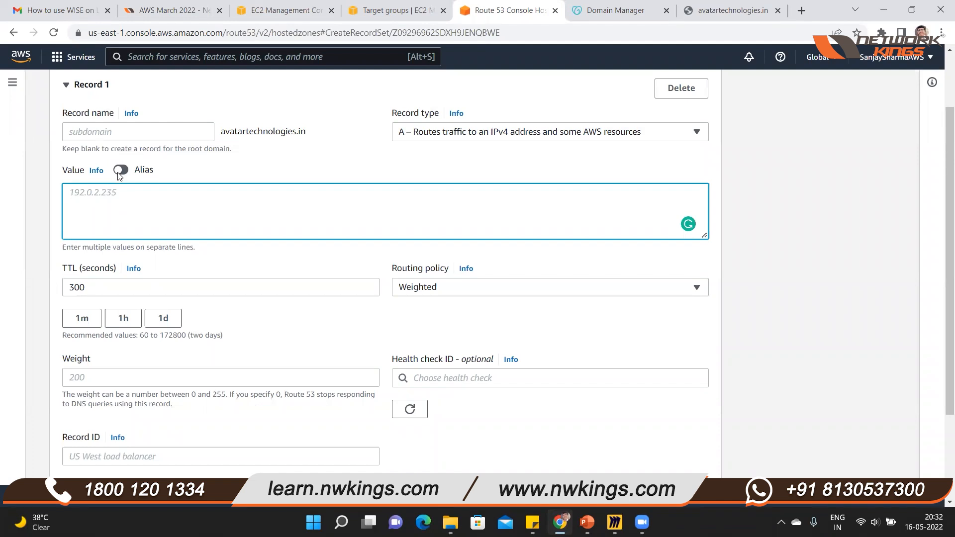
Make the record an alias to the Application and Classic Load Balancer dualstack.ALB-41641610.us-east-1.elb.amazonaws.com in US East (N. Virginia)
click(121, 172)
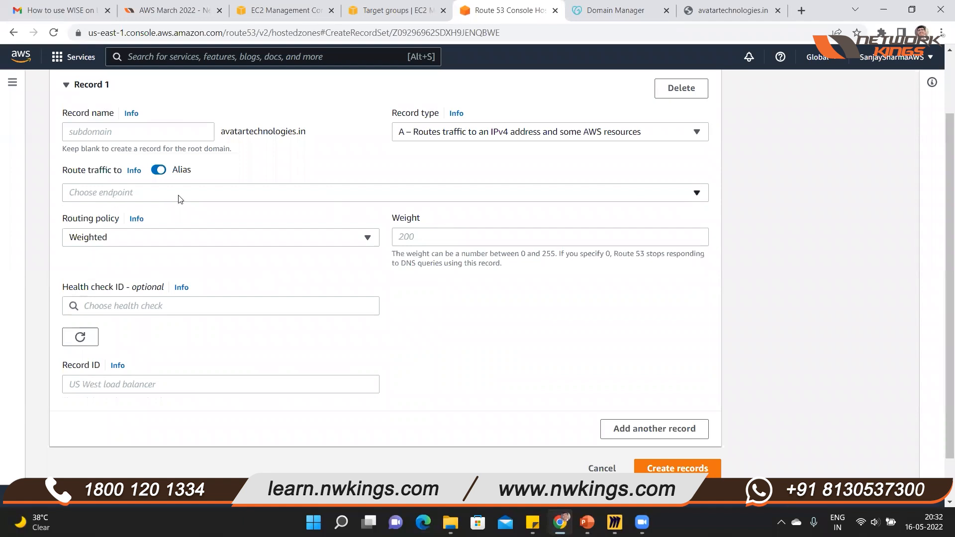
click(179, 198)
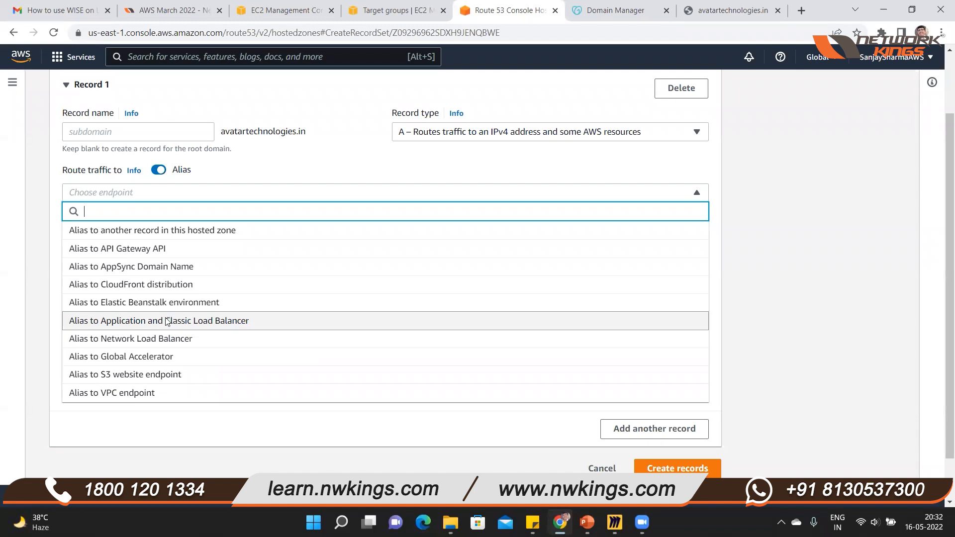
key(Return)
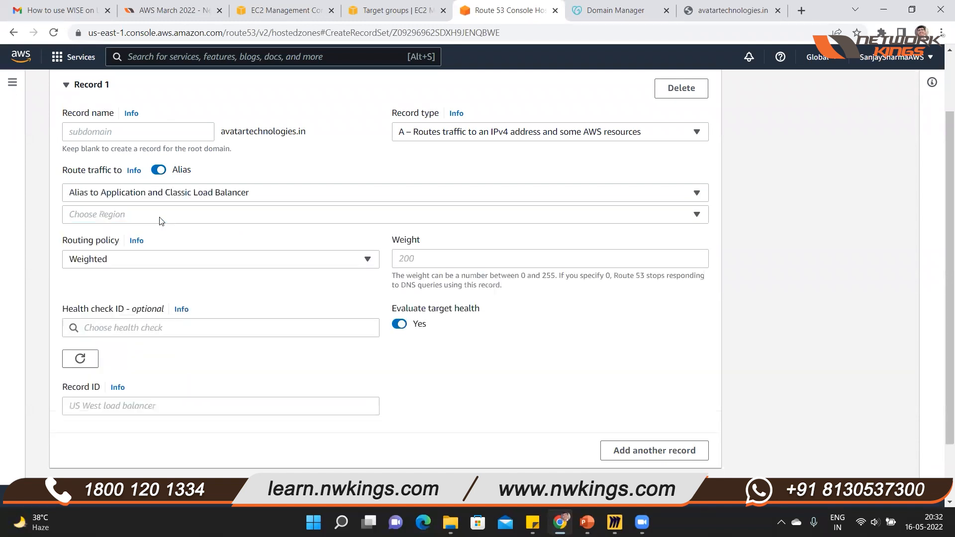
click(160, 221)
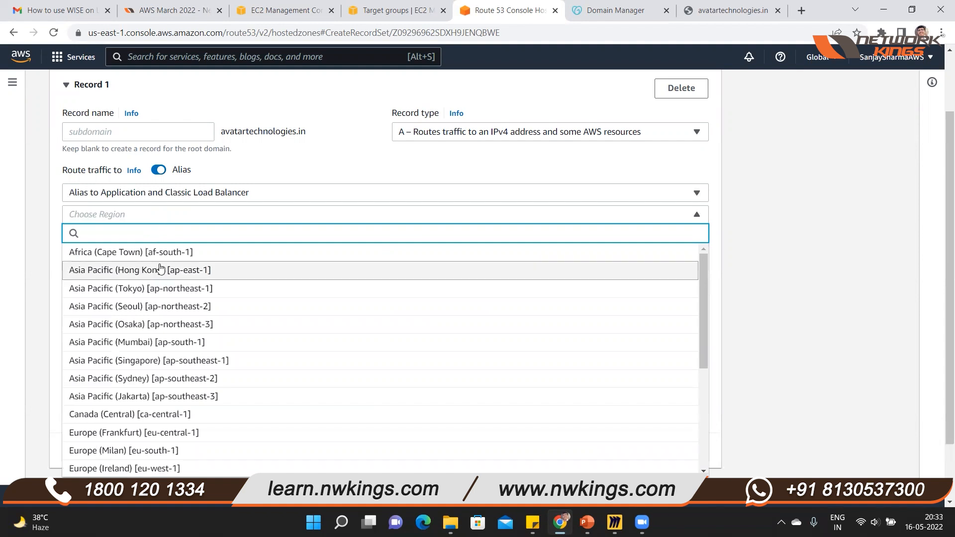
scroll(160, 271, down, 1)
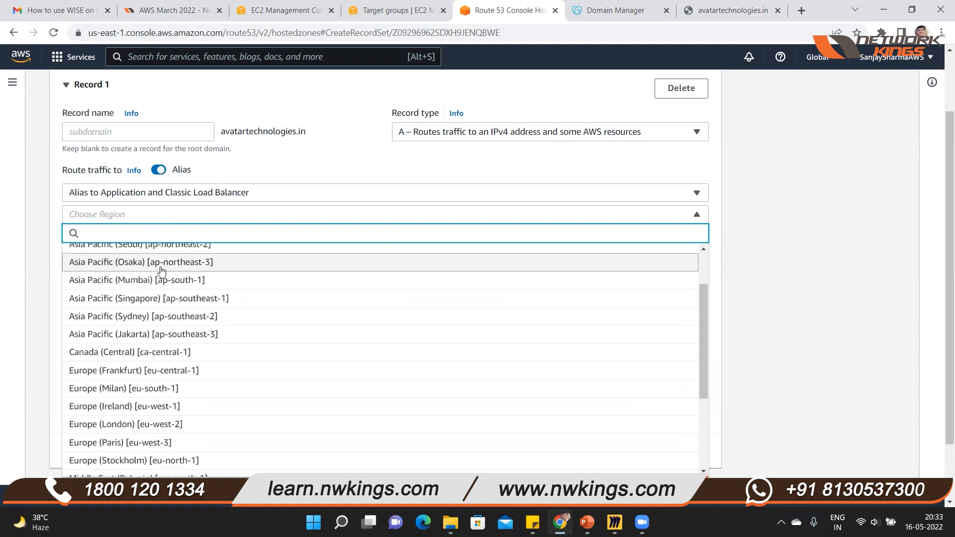
scroll(161, 271, down, 1)
scroll(161, 271, down, 1)
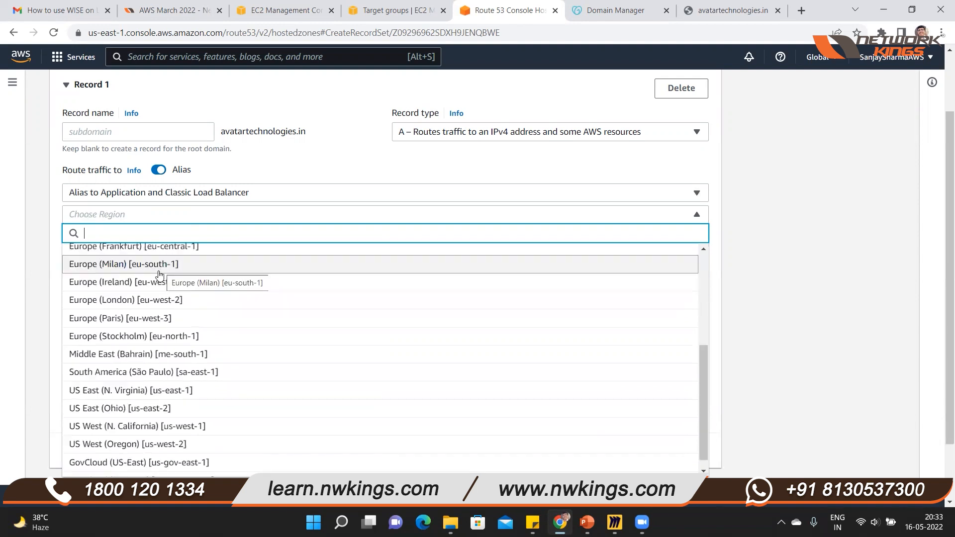
click(144, 390)
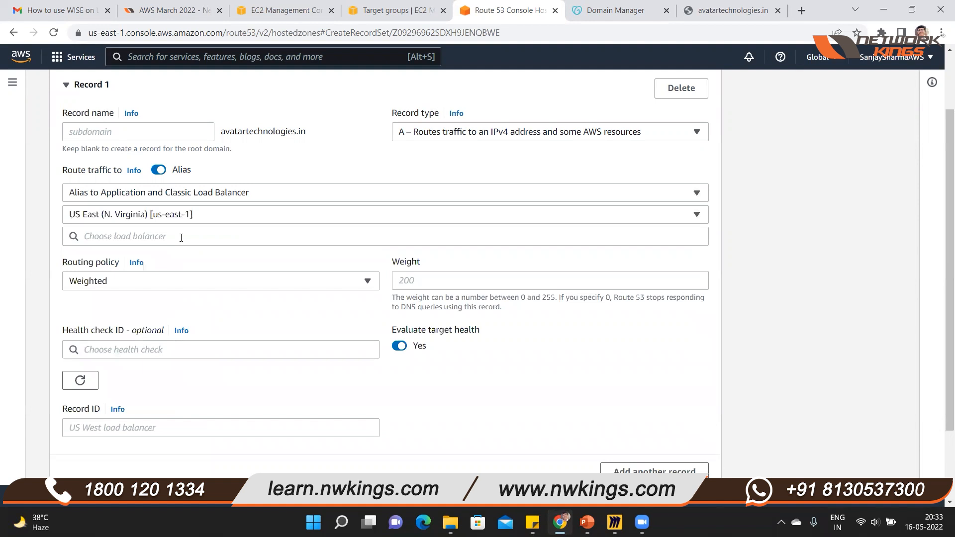
click(181, 237)
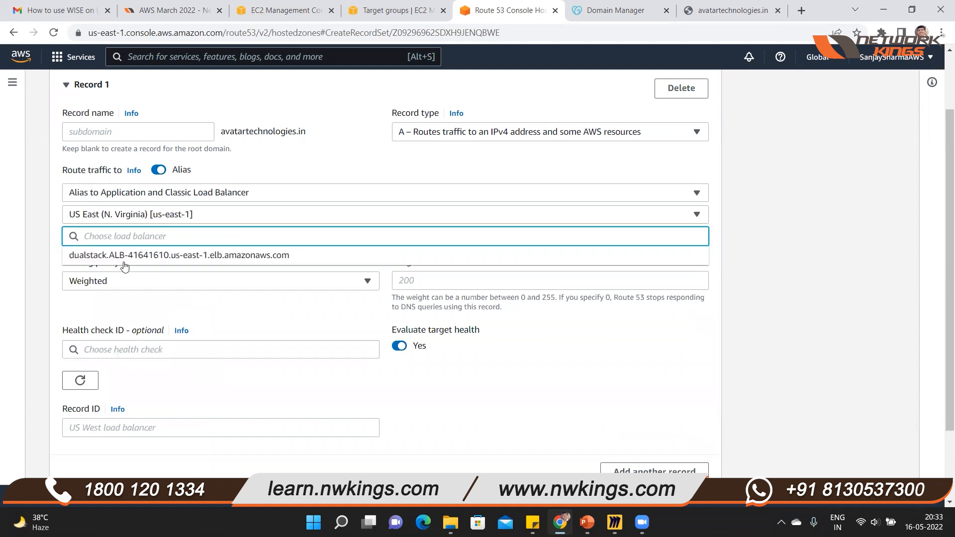
click(185, 257)
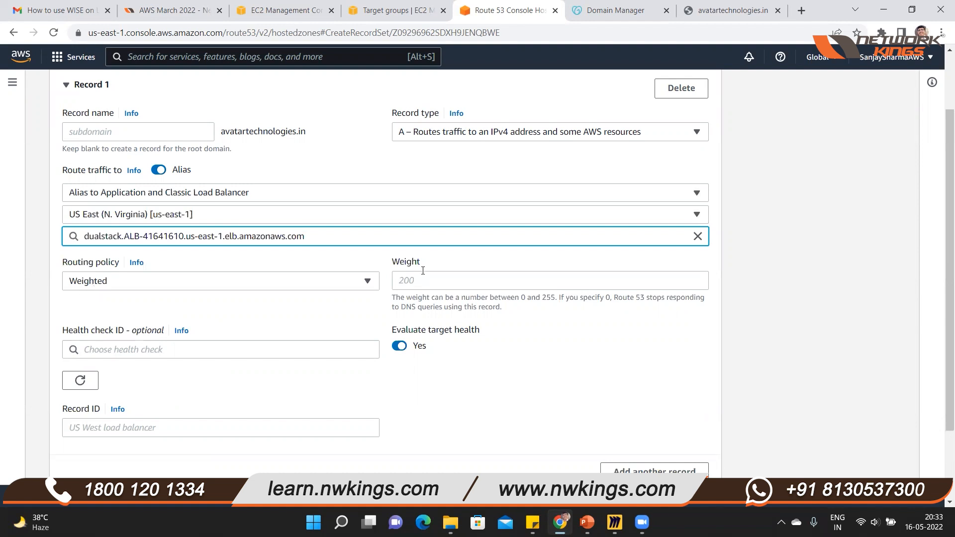
Set the weighted record's weight to 100
drag(422, 264, 394, 266)
click(476, 268)
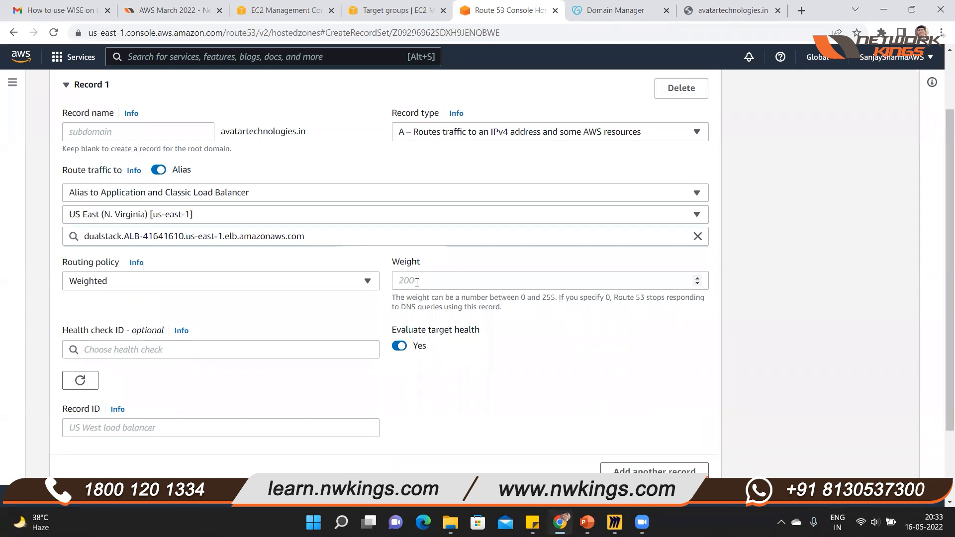
click(417, 282)
text(1)
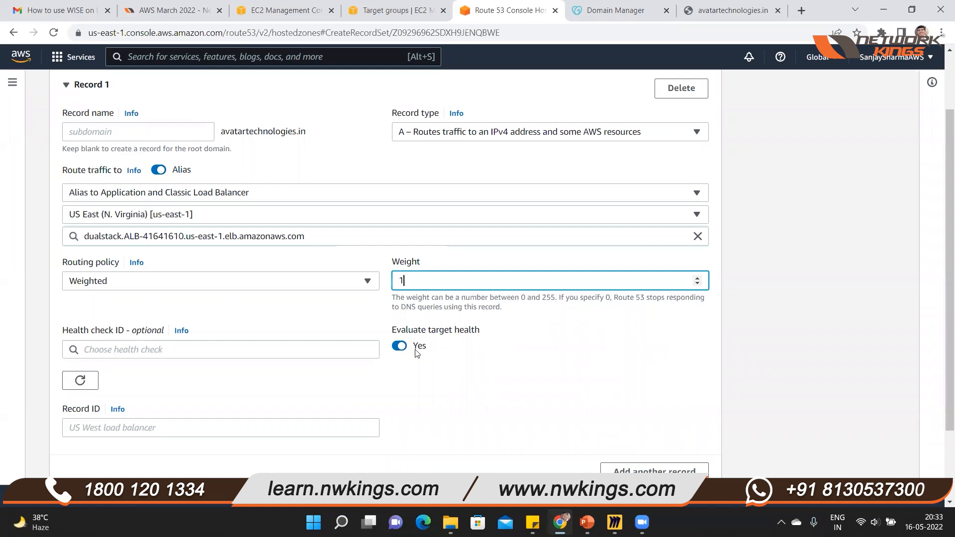
text(00)
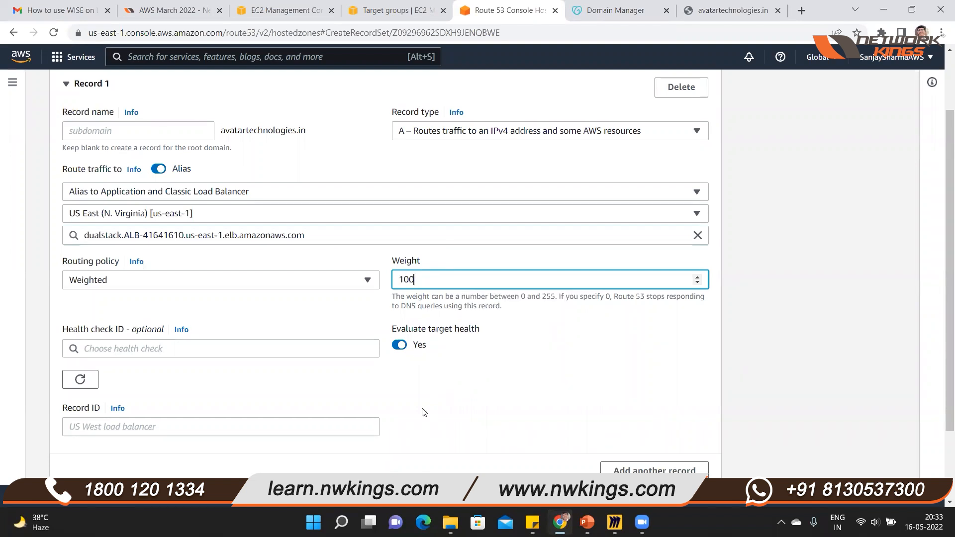
Enter Rec01 as the record ID and create the record
scroll(422, 411, down, 1)
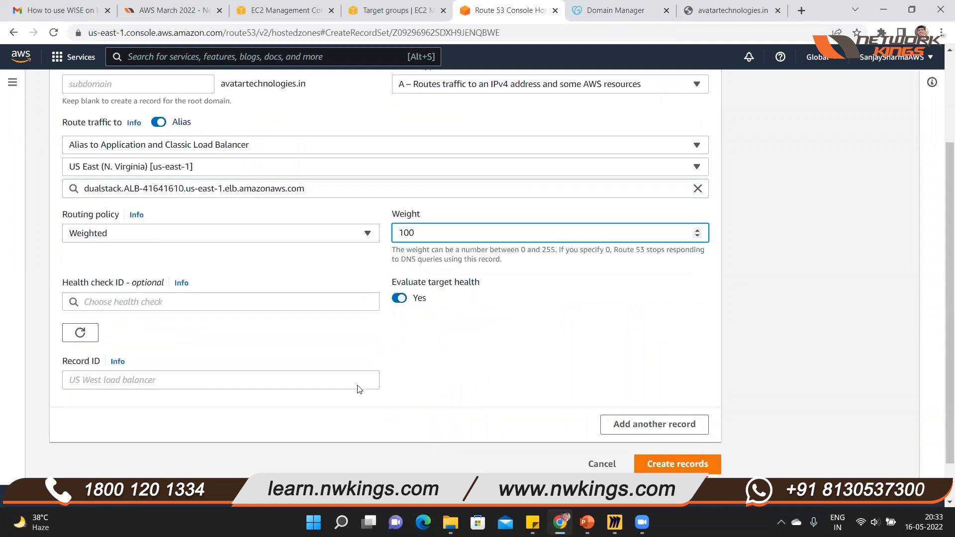
scroll(289, 340, down, 1)
click(292, 333)
text(Rec)
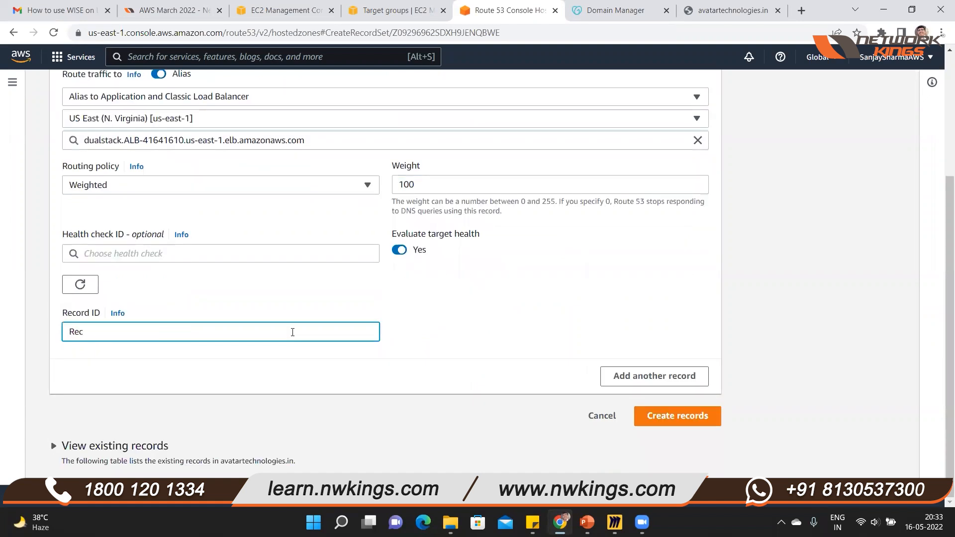
text(01)
click(684, 423)
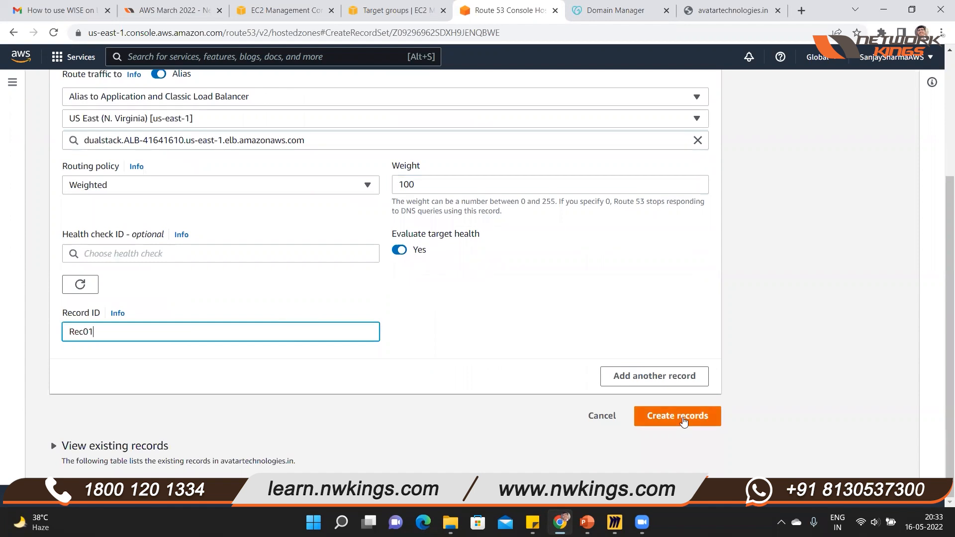
click(684, 422)
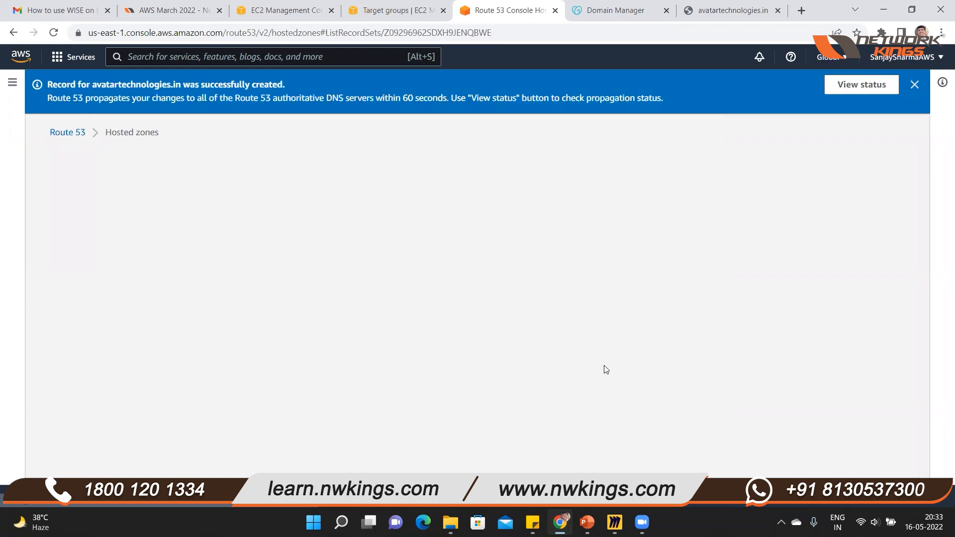
Review the routing policy and differentiator of the new A record in the hosted zone's record list
scroll(363, 375, down, 2)
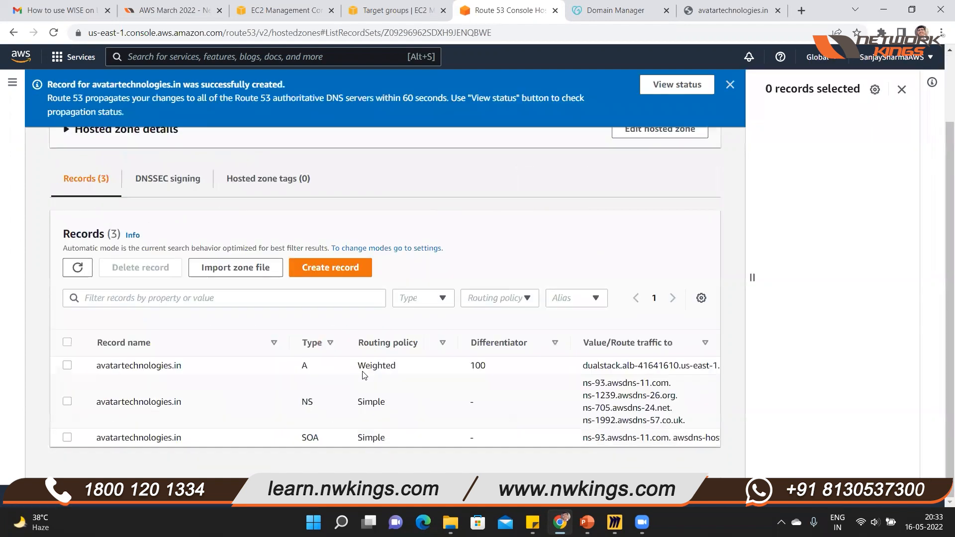
double_click(411, 365)
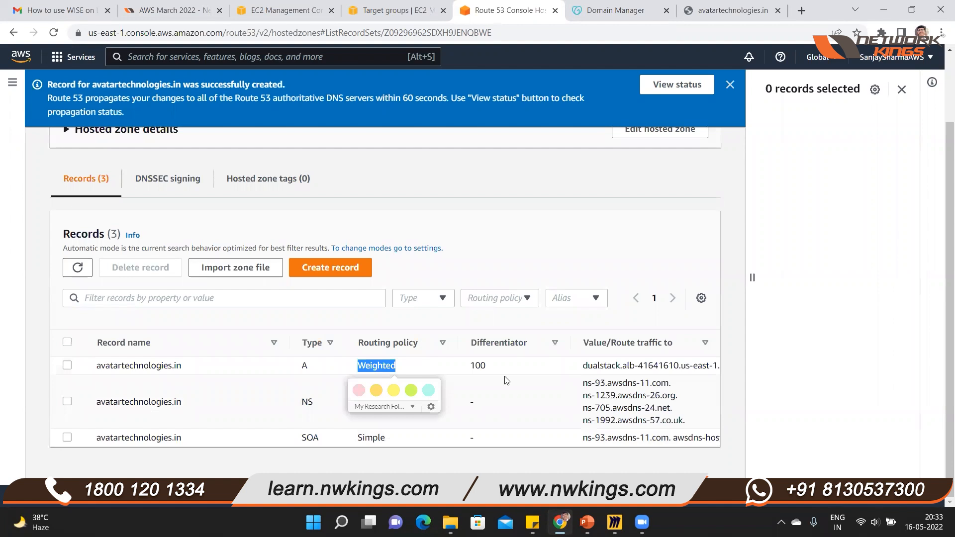
click(472, 368)
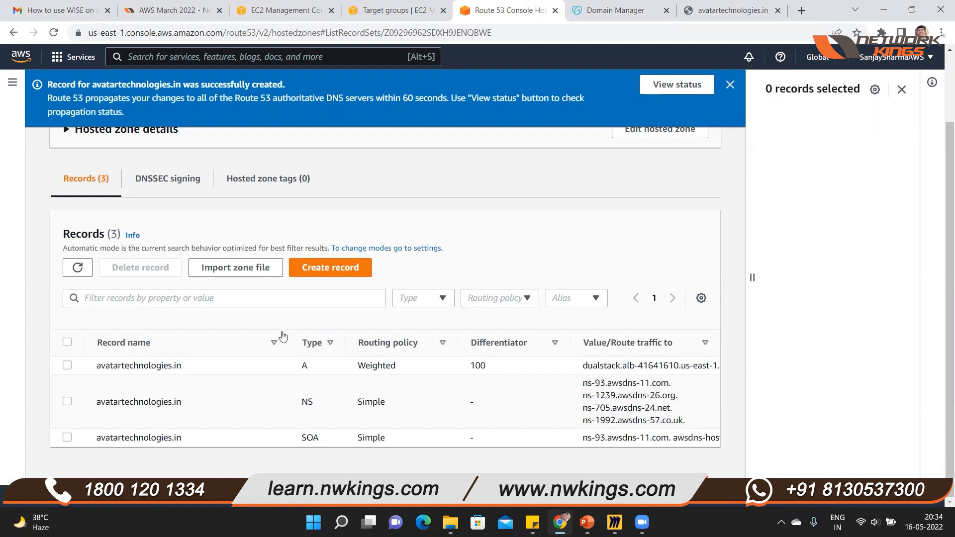
Copy the A record's name and load avatartechnologies.in in its browser tab to test the routing
drag(181, 366, 96, 361)
key(ctrl+c)
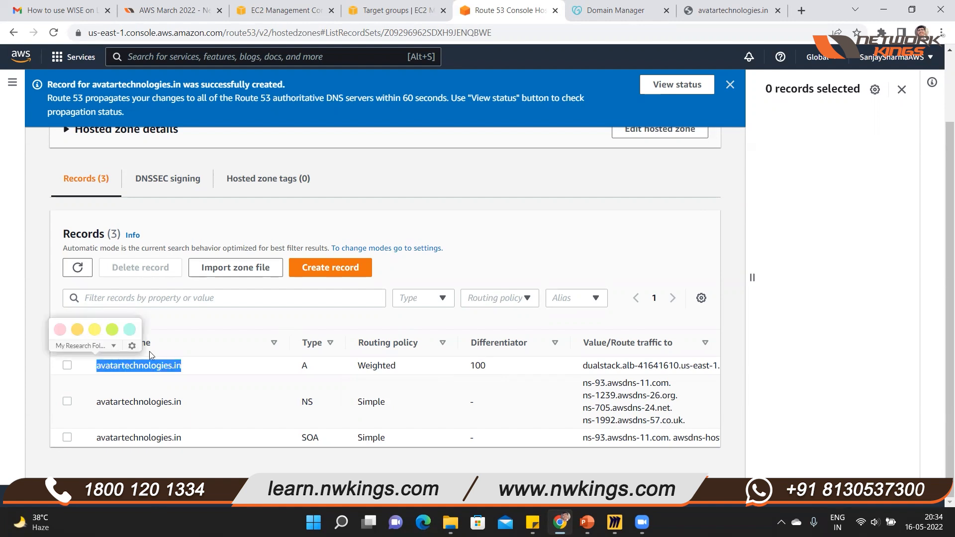
click(680, 16)
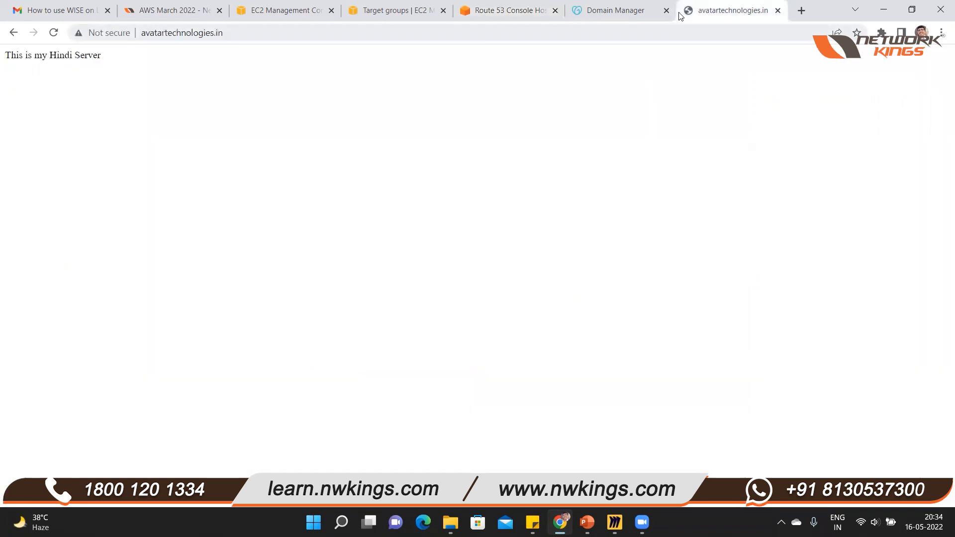
key(ctrl+l)
key(ctrl+v)
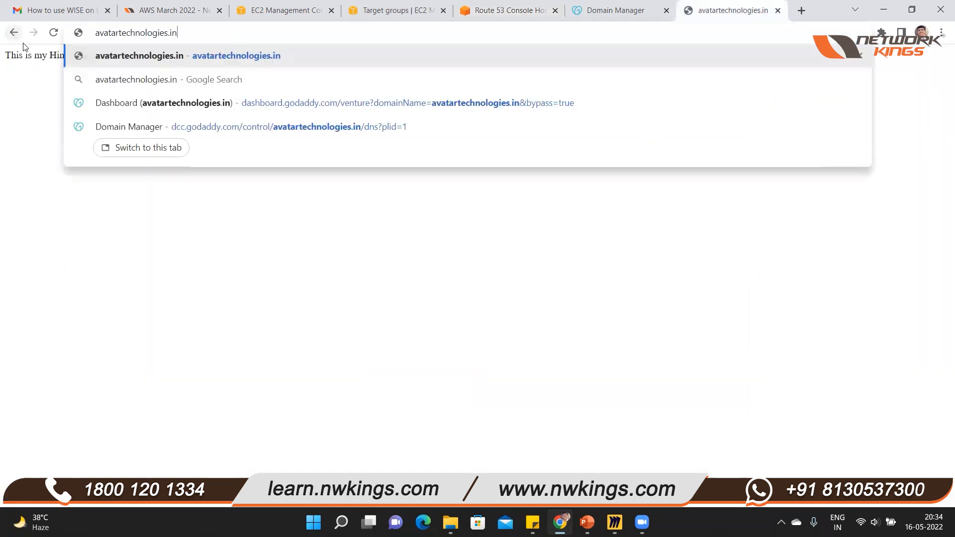
key(Return)
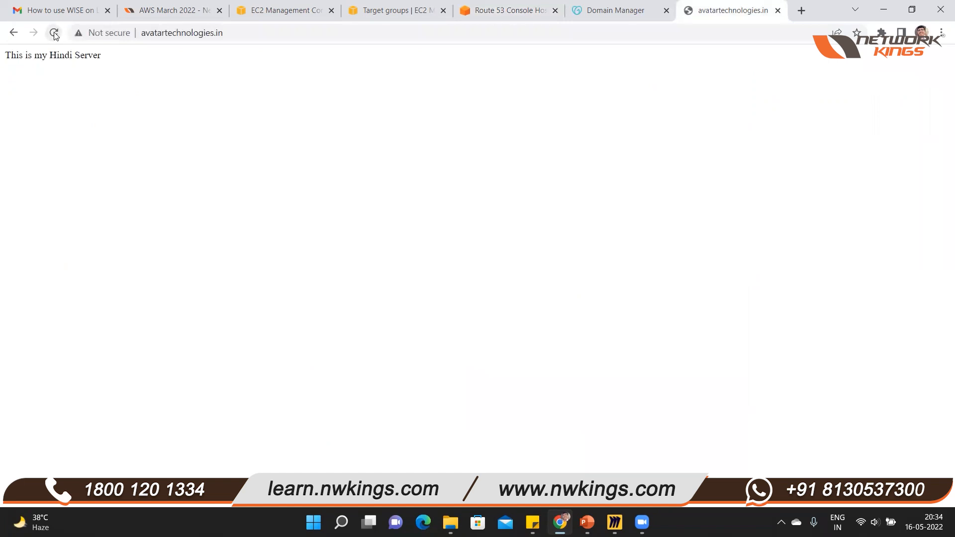
Reload avatartechnologies.in repeatedly to test which server answers, and return to the hosted zone's record list in Route 53
click(53, 33)
click(54, 33)
click(54, 33)
click(53, 33)
click(53, 33)
click(53, 32)
click(53, 33)
click(55, 33)
click(59, 34)
click(59, 33)
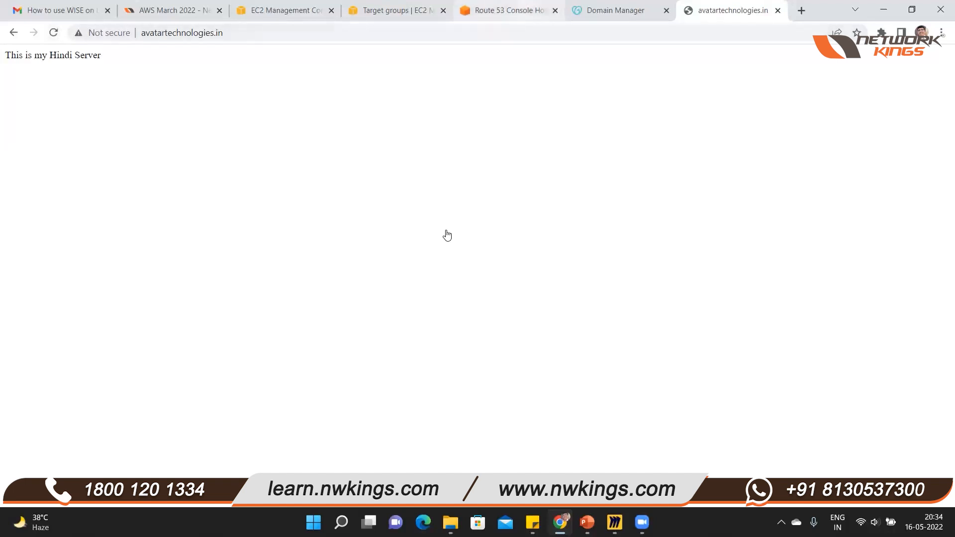
click(509, 10)
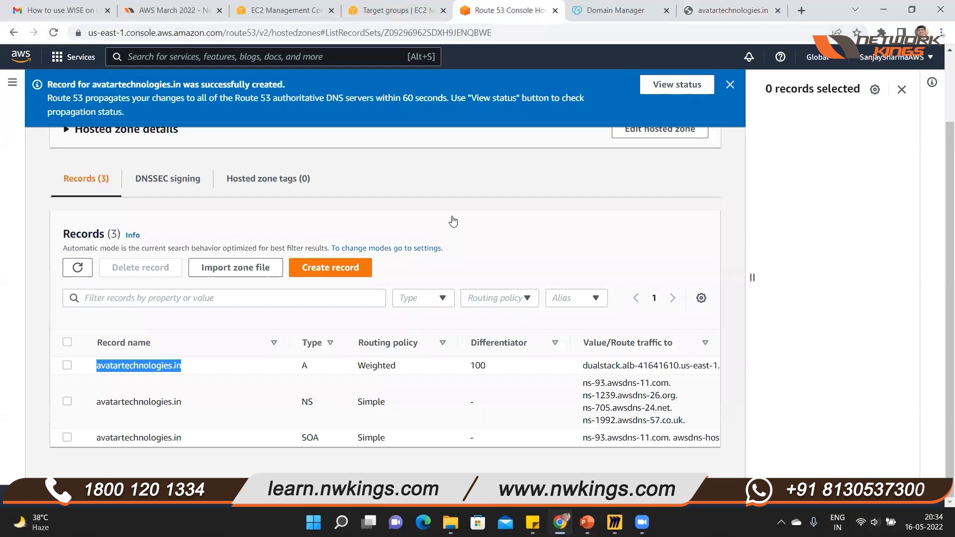
scroll(453, 221, up, 2)
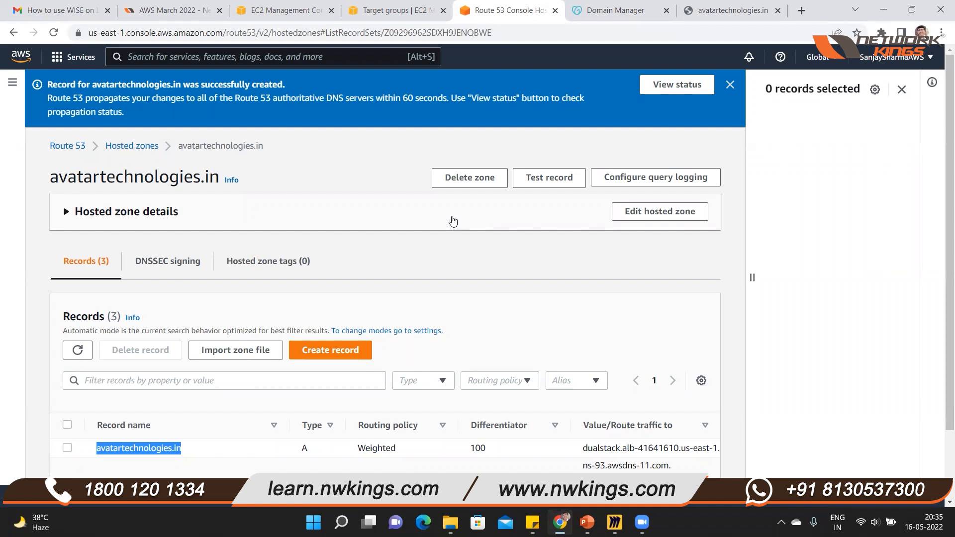
Try to delete the target group TargetGrp01 in EC2
key(ctrl+shift+Tab)
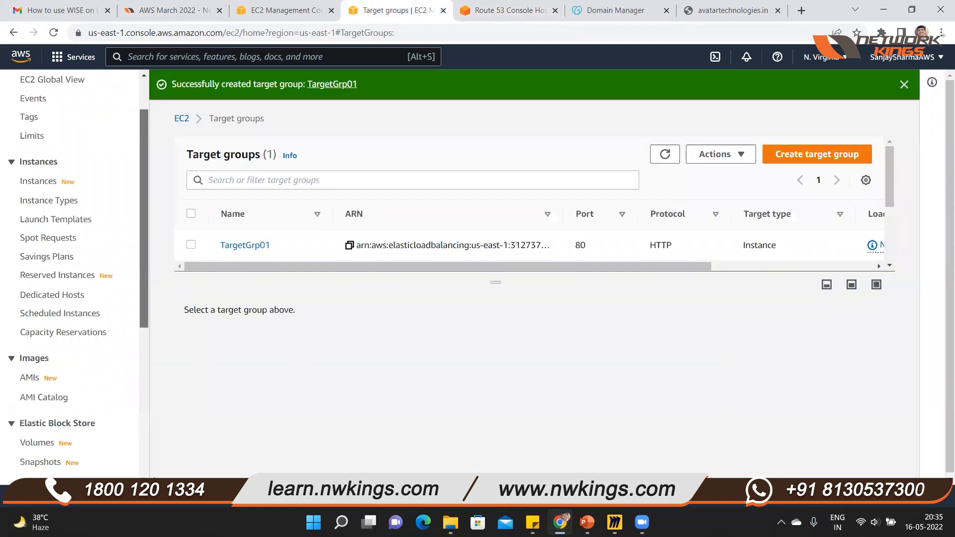
scroll(70, 273, down, 5)
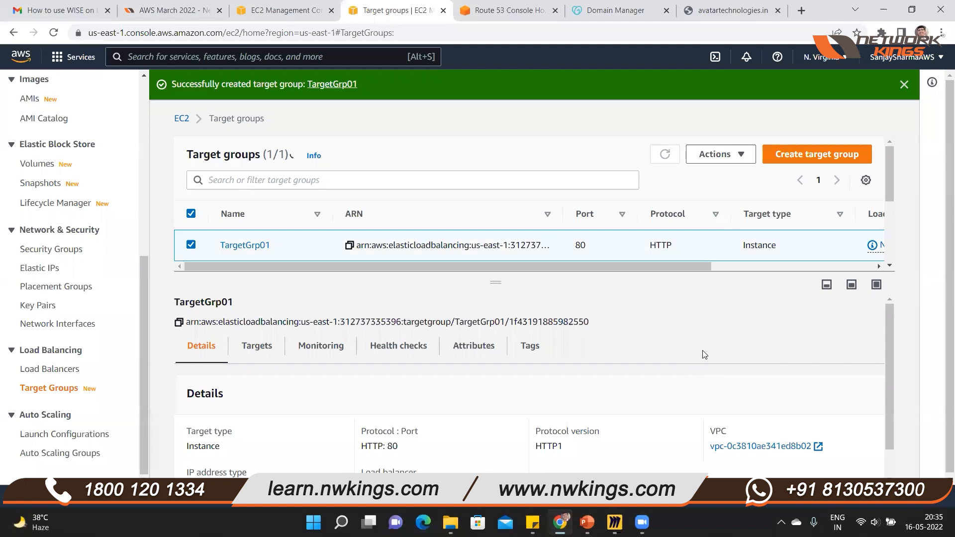
click(719, 349)
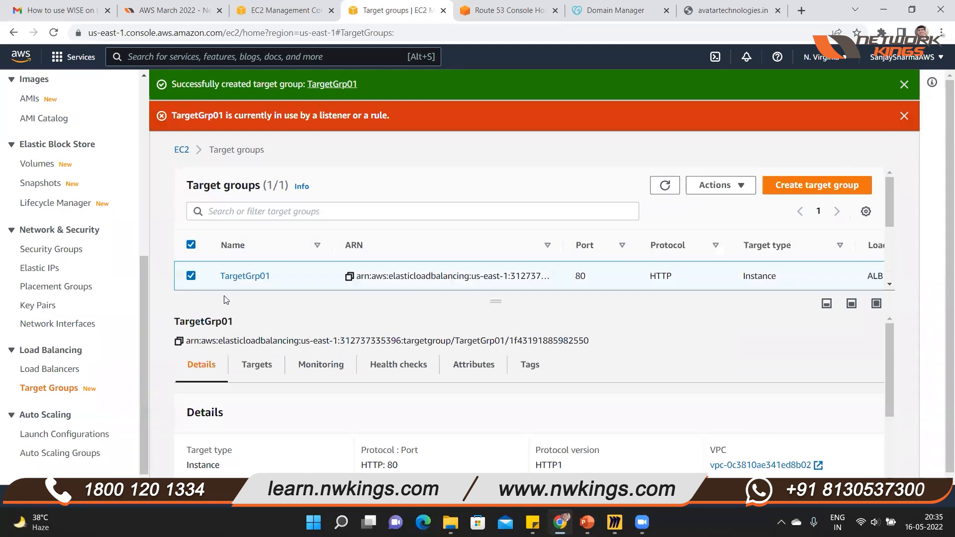
Delete the load balancer ALB and go back to the target group TargetGrp01
click(50, 369)
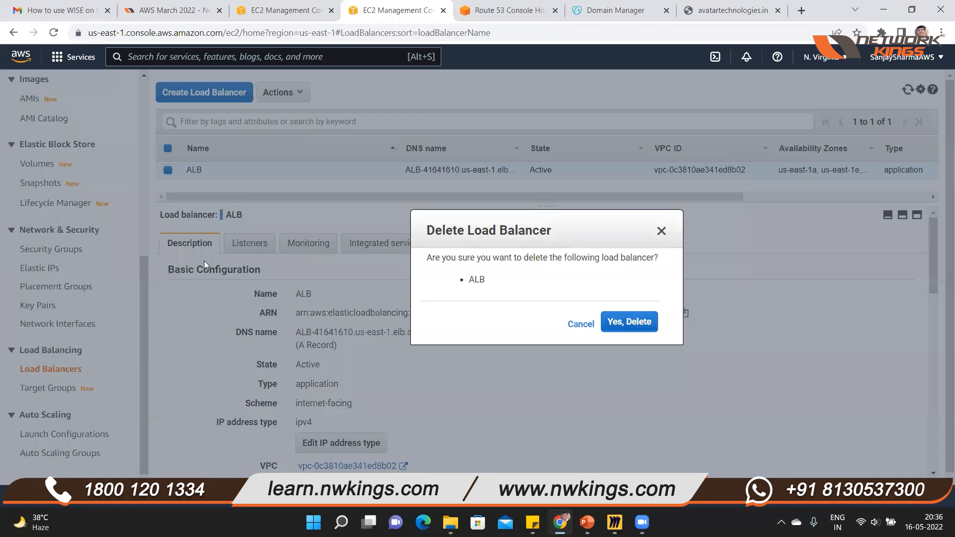
key(Return)
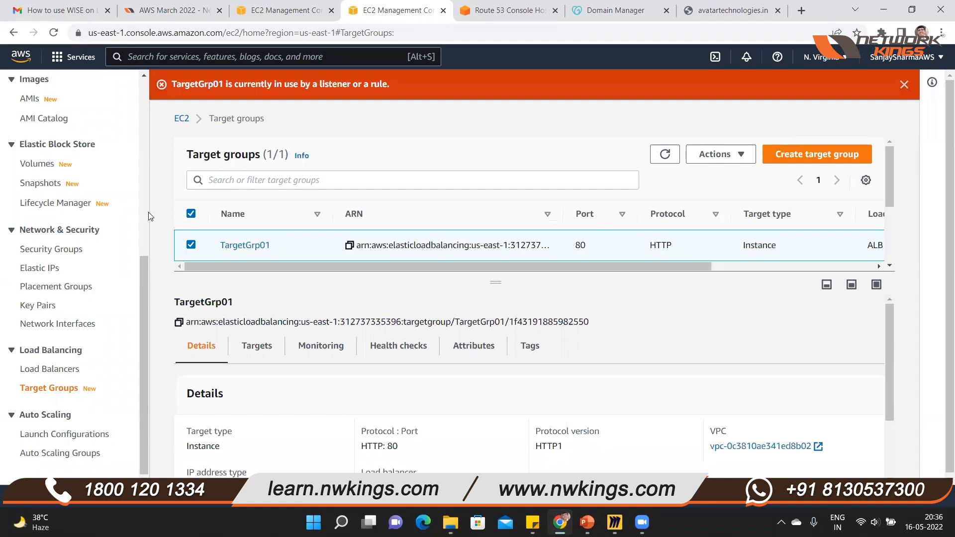
Stop the India Server Hindi and USA Server English instances
scroll(50, 239, up, 2)
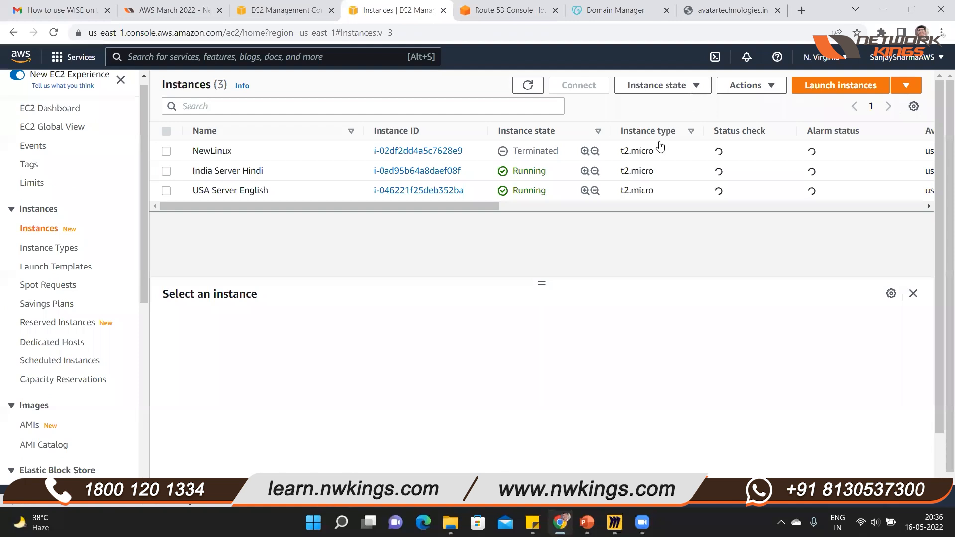
click(656, 170)
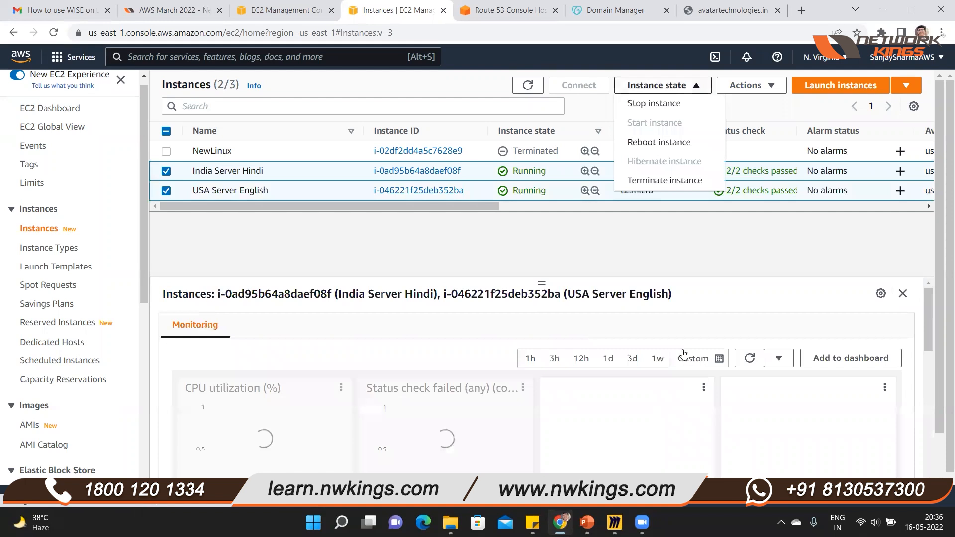
click(654, 103)
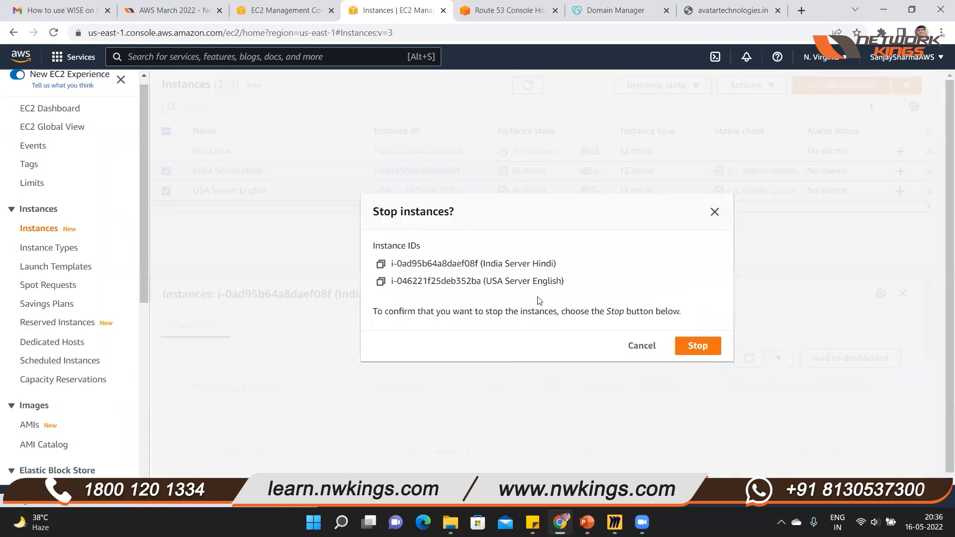
key(Return)
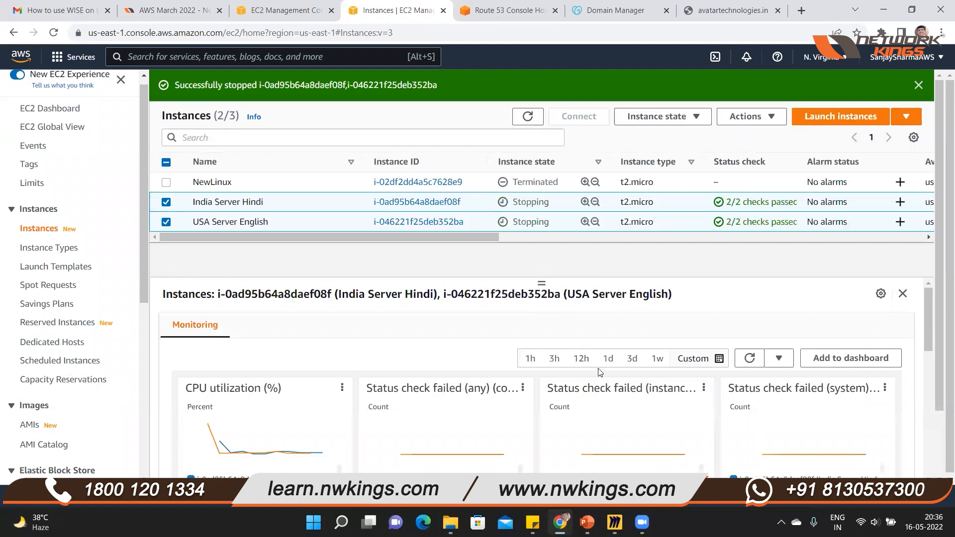
Return to the record list of the avatartechnologies.in hosted zone in Route 53
key(ctrl+Tab)
scroll(592, 408, down, 2)
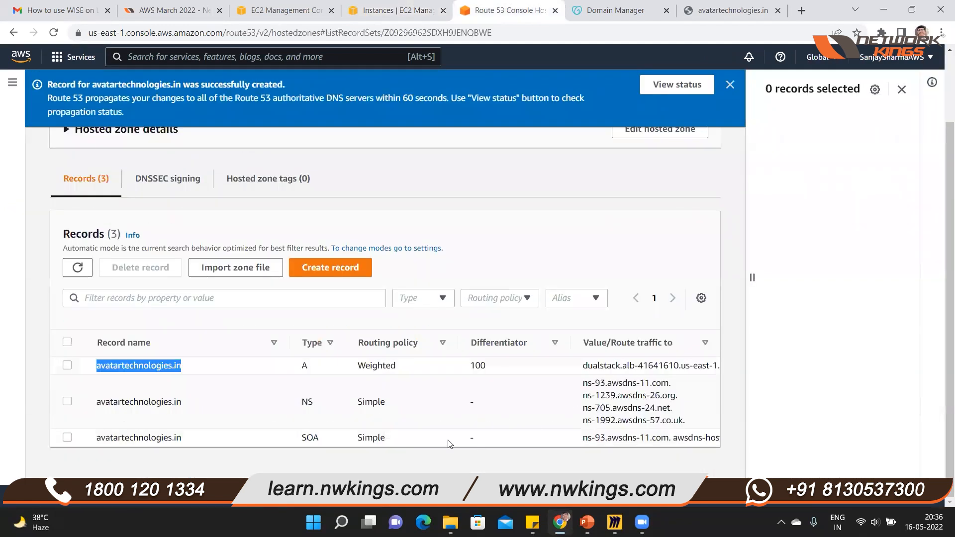